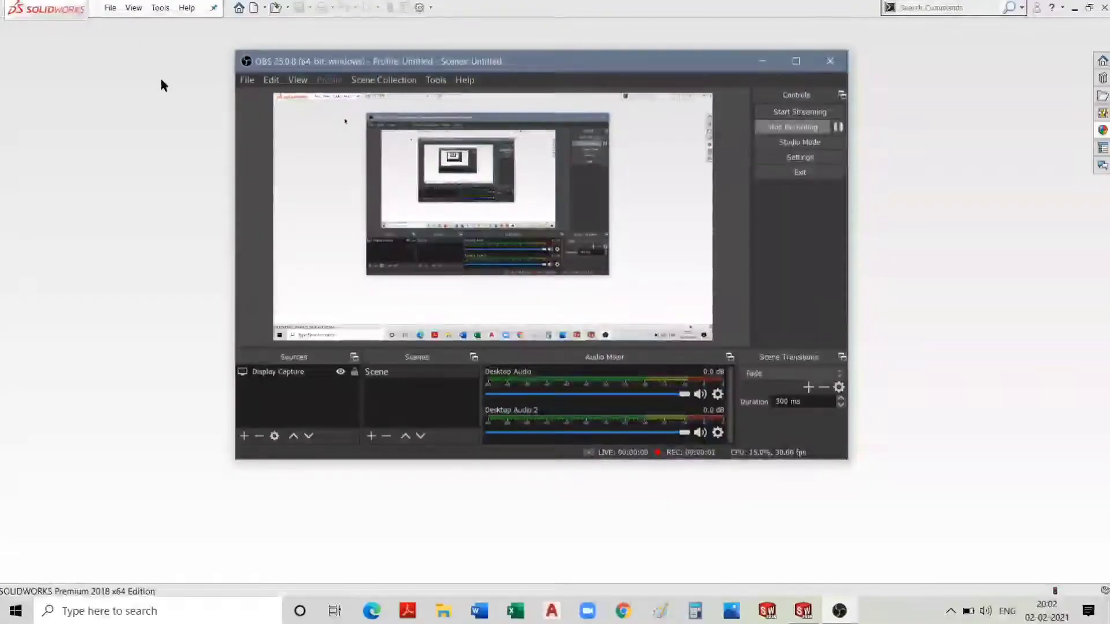
Create a new blank part document, Part9, from the SOLIDWORKS start screen.
{"action": "left_click", "coordinate": [763, 57]}
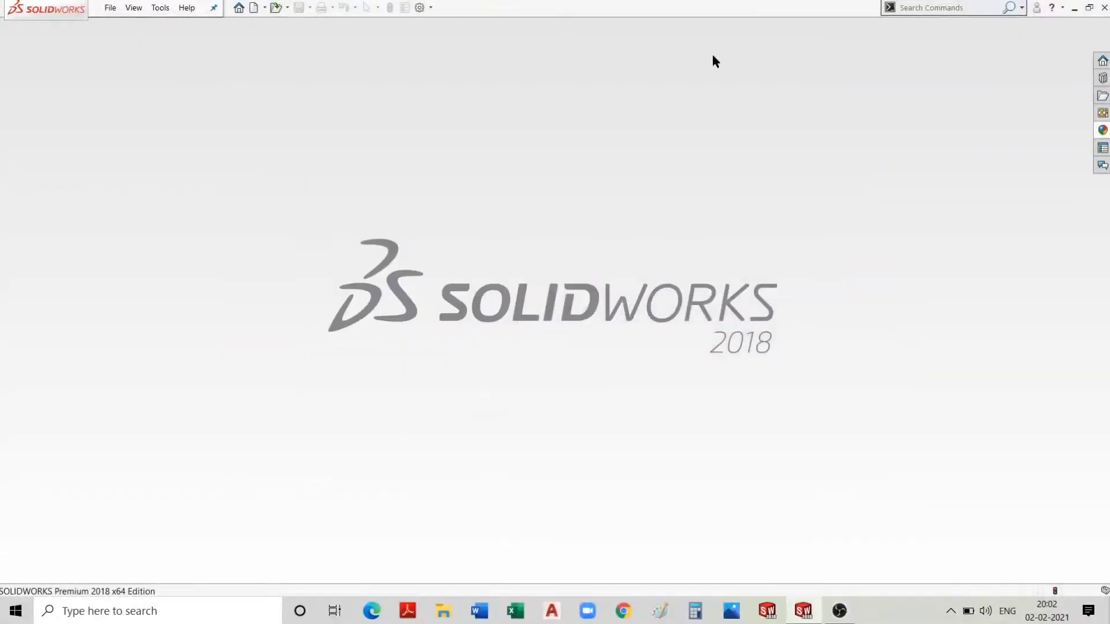
{"action": "left_click", "coordinate": [113, 7]}
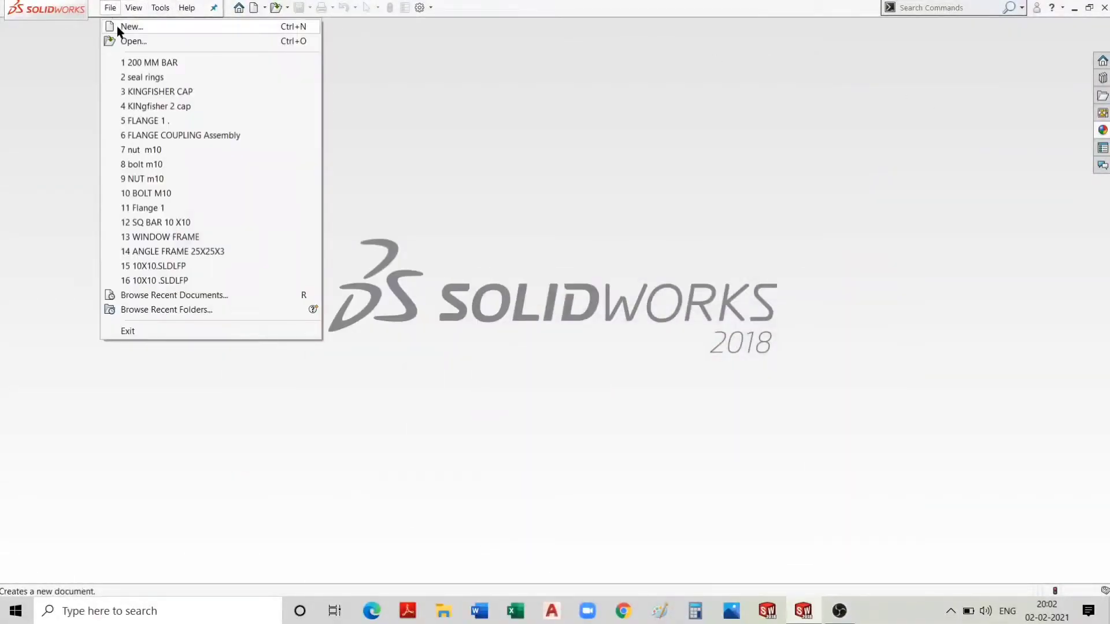
{"action": "left_click", "coordinate": [117, 26]}
{"action": "left_click", "coordinate": [468, 453]}
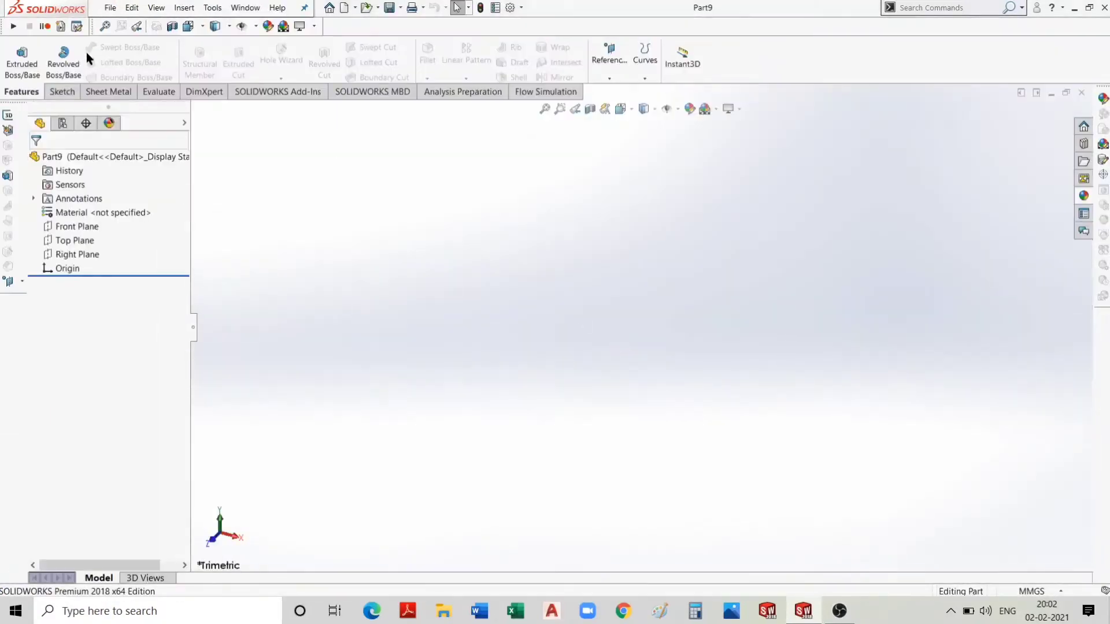
Start a sketch on the Front Plane and view it normal (Ctrl+8).
{"action": "left_click", "coordinate": [62, 92]}
{"action": "left_click", "coordinate": [127, 44]}
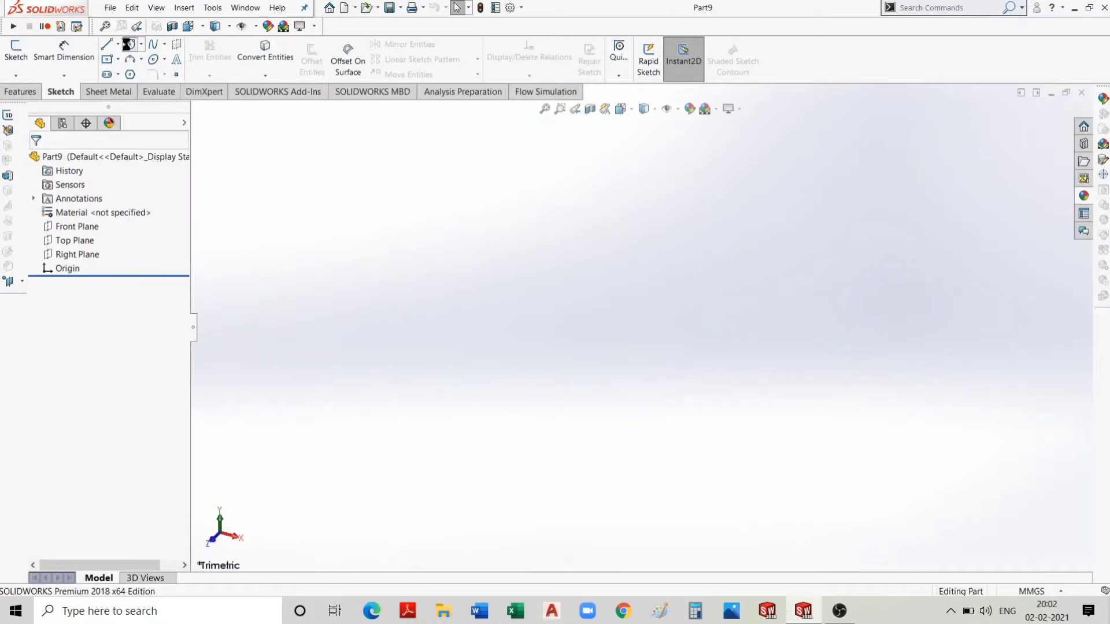
{"action": "left_click", "coordinate": [466, 193]}
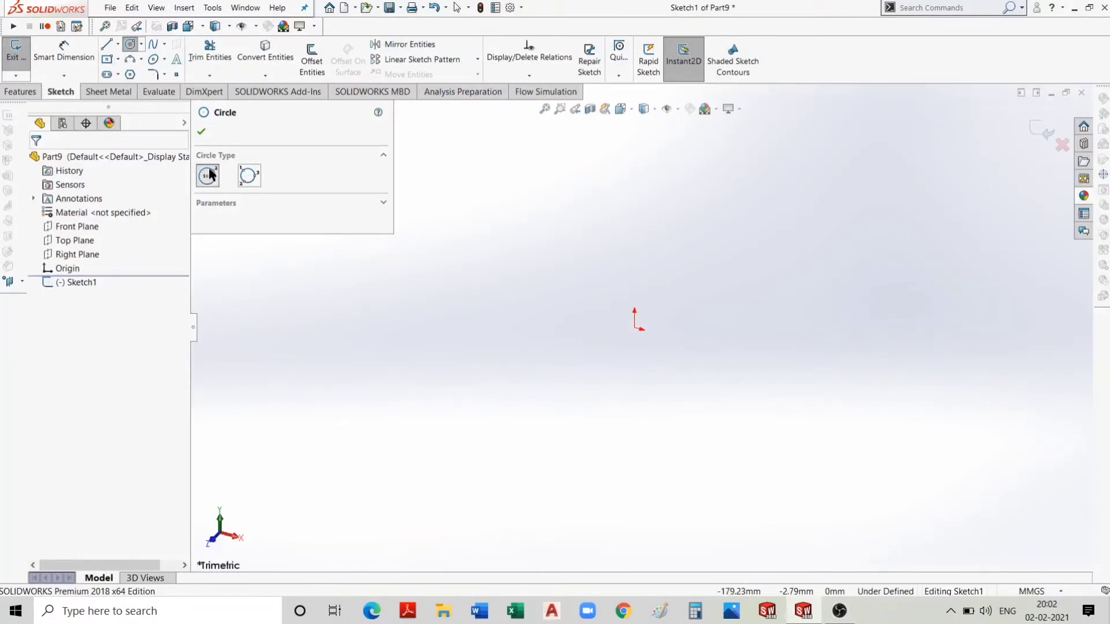
{"action": "key", "text": "Escape"}
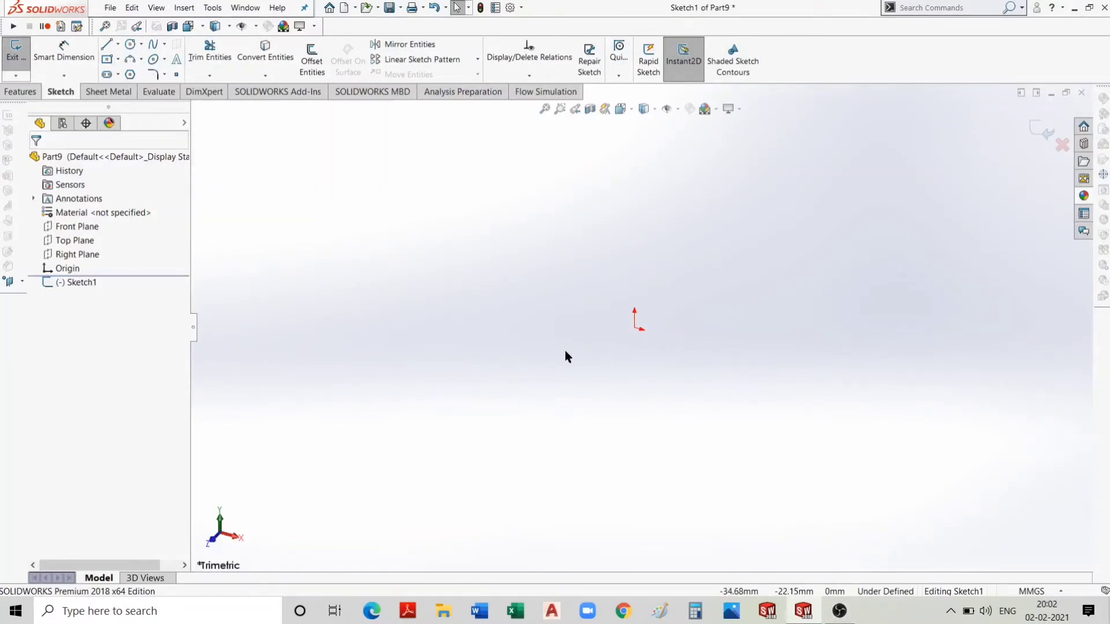
{"action": "key", "text": "ctrl+8"}
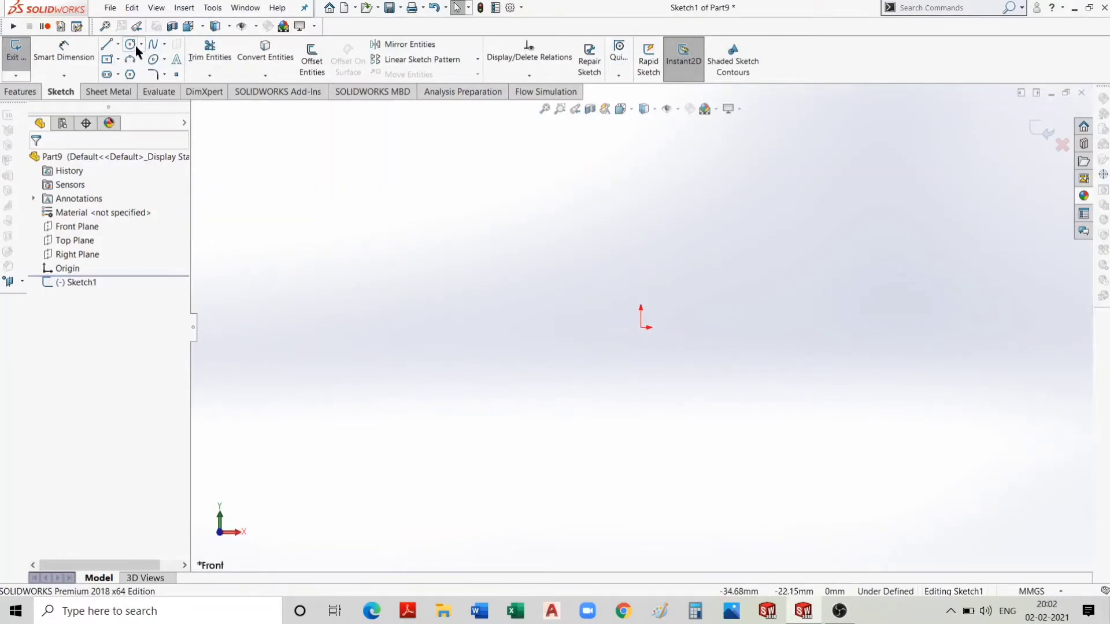
Draw a circle centred on the origin and dimension its diameter to 12 mm.
{"action": "key", "text": "c"}
{"action": "left_click", "coordinate": [641, 328]}
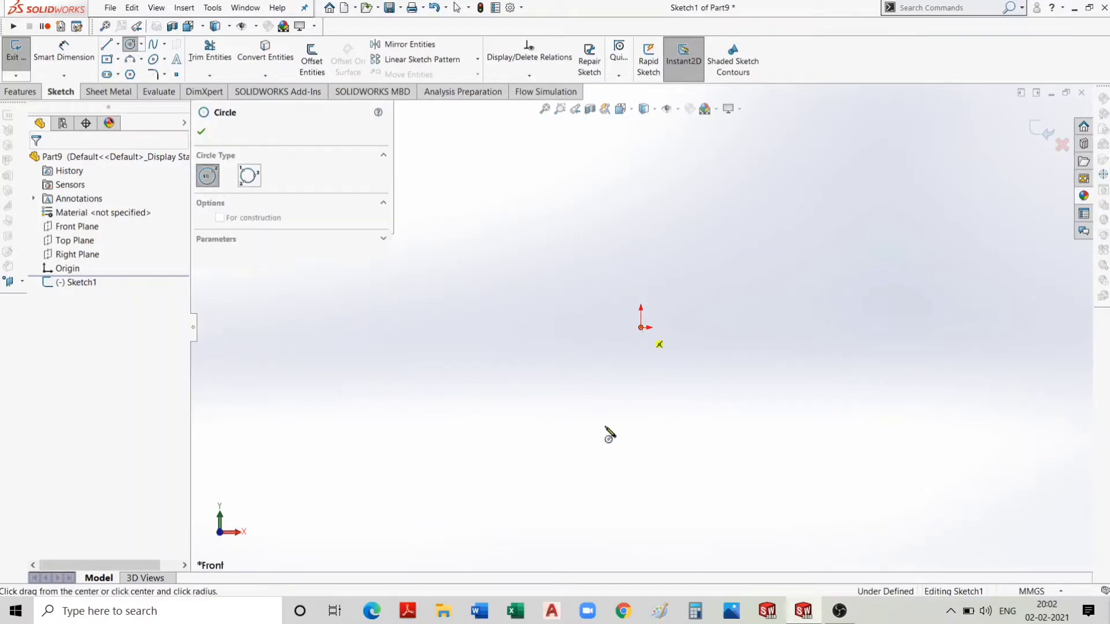
{"action": "left_click", "coordinate": [576, 499]}
{"action": "left_click", "coordinate": [209, 130]}
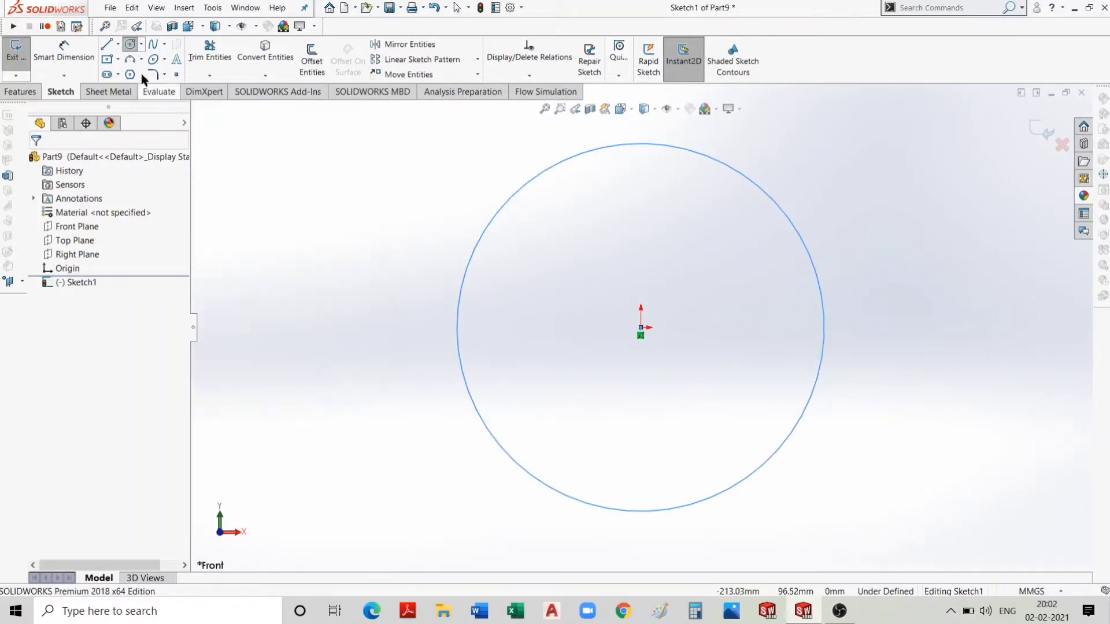
{"action": "key", "text": "d"}
{"action": "left_click", "coordinate": [460, 365]}
{"action": "left_click", "coordinate": [419, 368]}
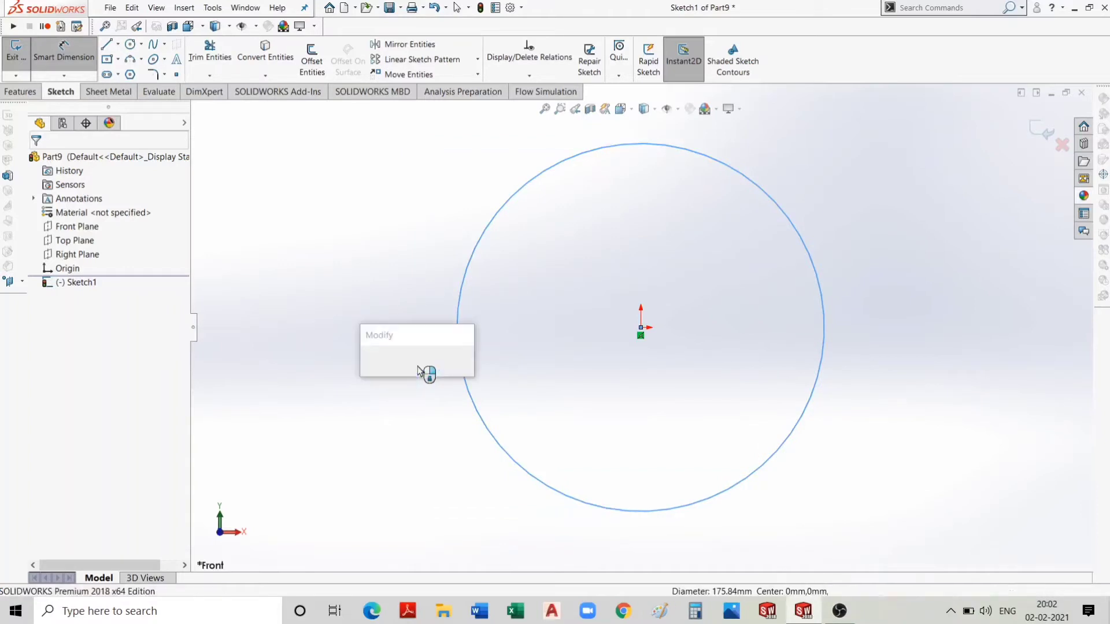
{"action": "type", "text": "12"}
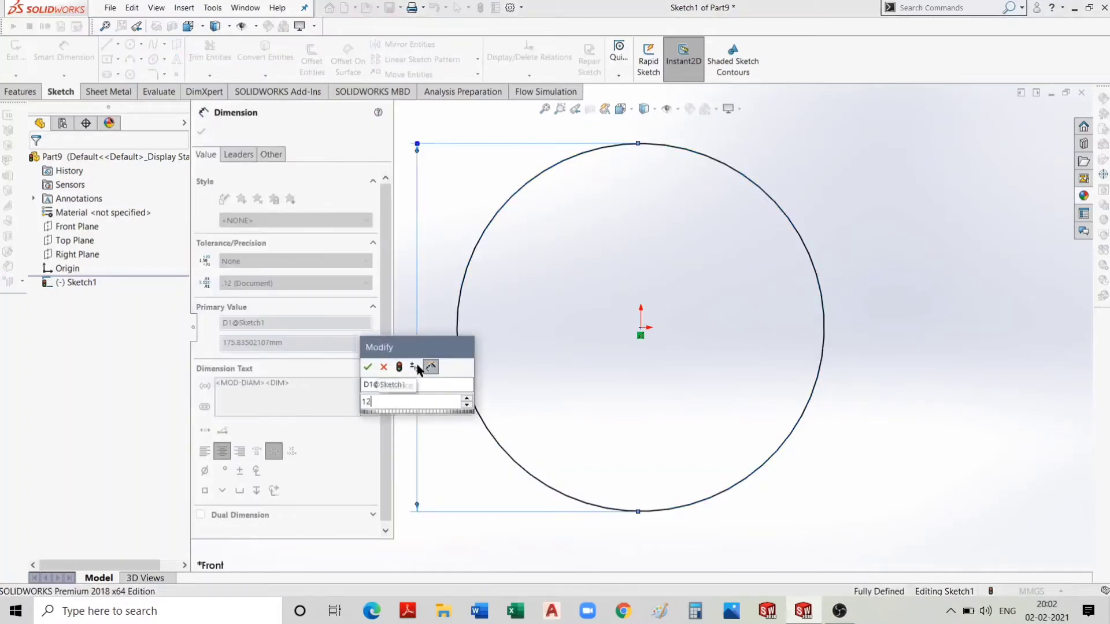
{"action": "key", "text": "Return"}
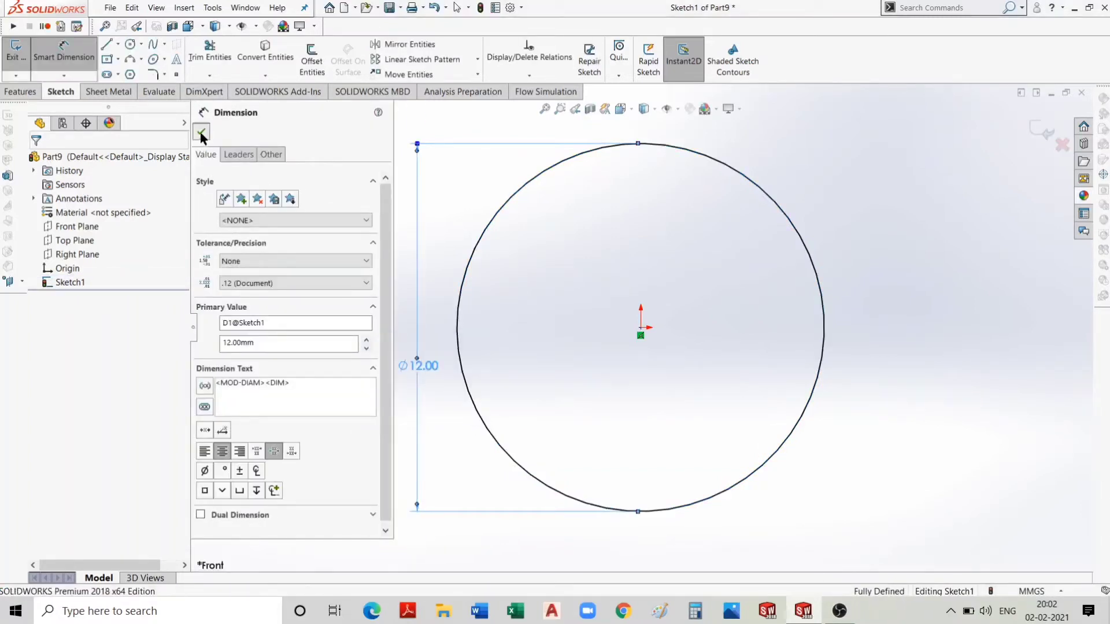
{"action": "left_click", "coordinate": [201, 132]}
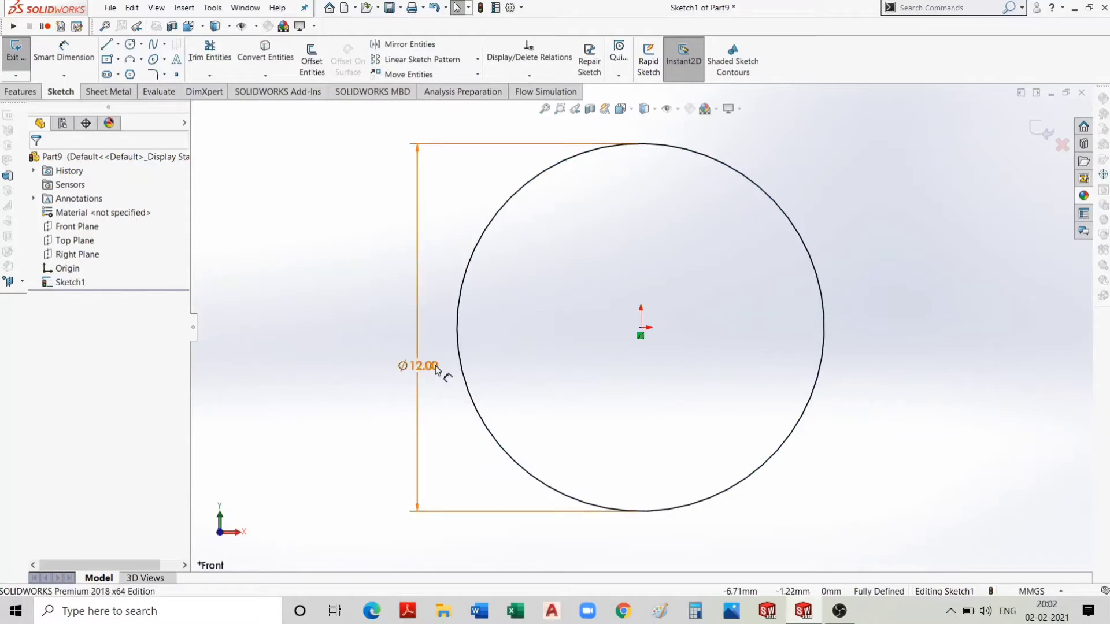
{"action": "left_click", "coordinate": [17, 91]}
Extrude the circle sketch 200 mm into a solid rod.
{"action": "left_click", "coordinate": [21, 64]}
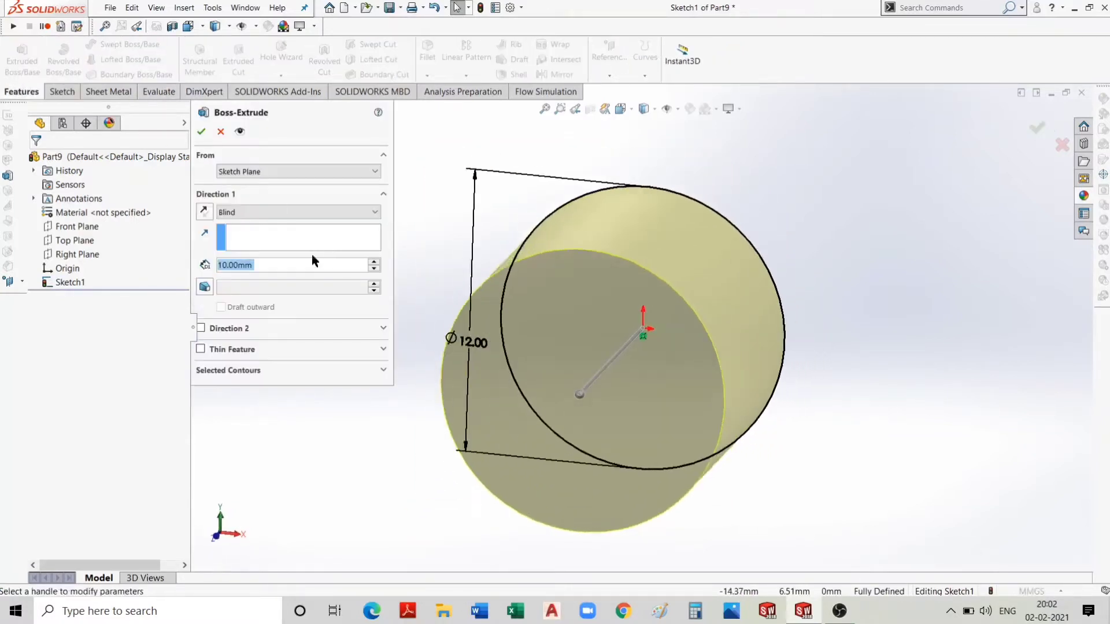
{"action": "type", "text": "200"}
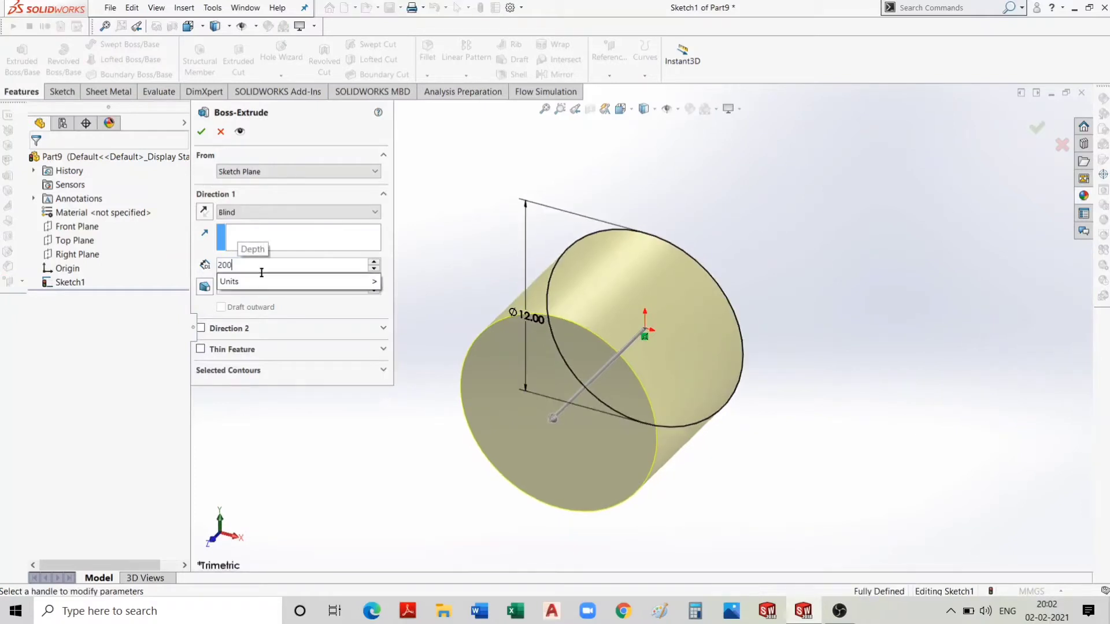
{"action": "key", "text": "Return"}
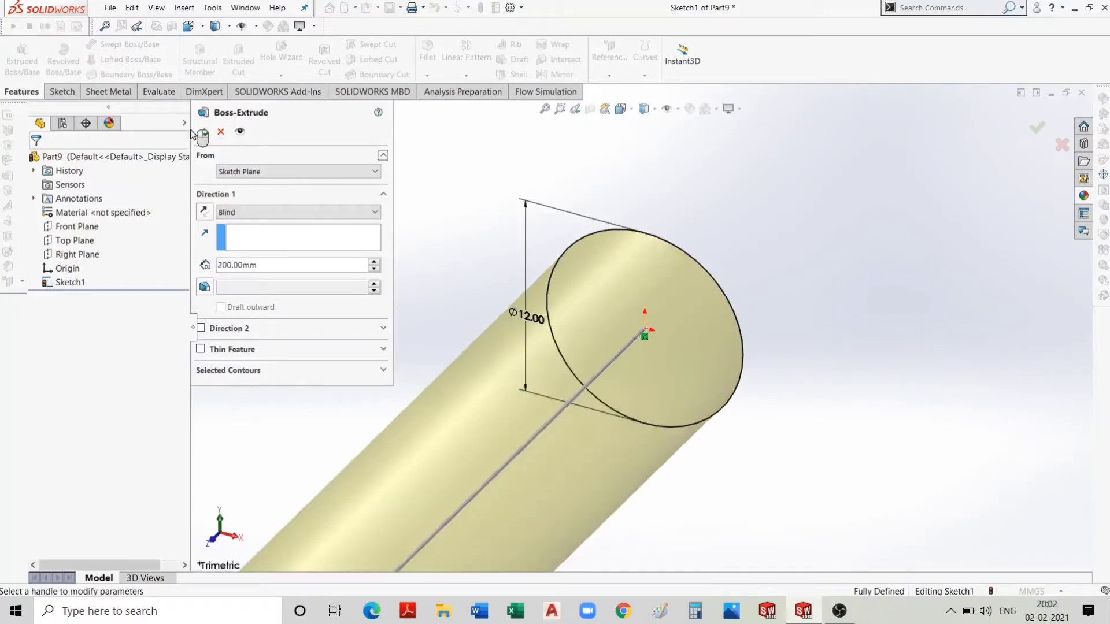
{"action": "left_click", "coordinate": [202, 131]}
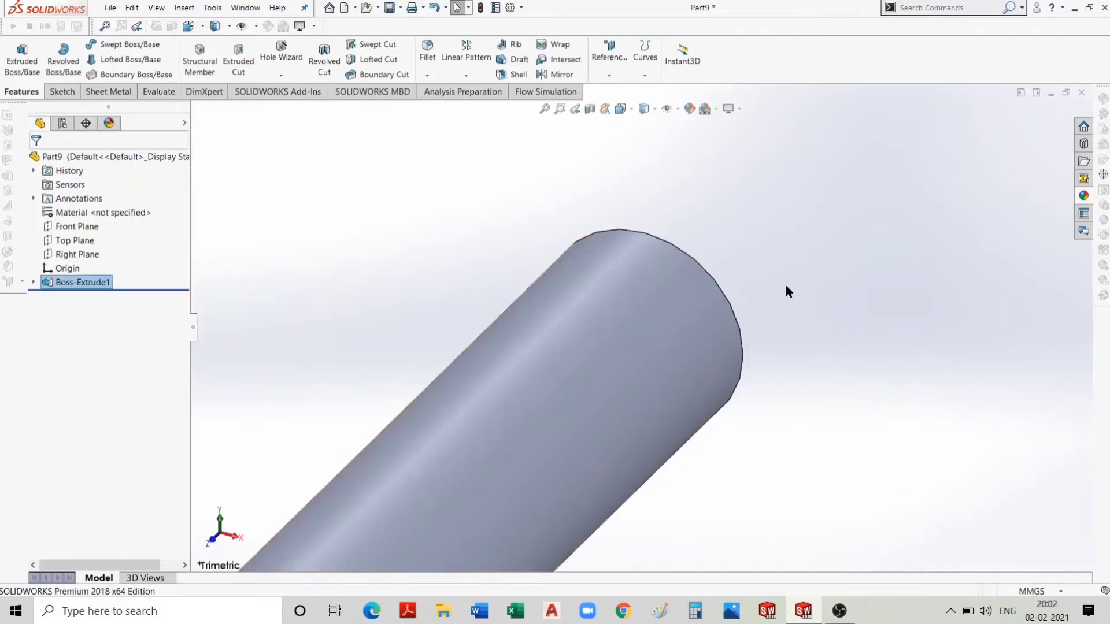
{"action": "scroll", "coordinate": [807, 287], "scroll_direction": "up", "scroll_amount": 4}
{"action": "scroll", "coordinate": [795, 334], "scroll_direction": "up", "scroll_amount": 2}
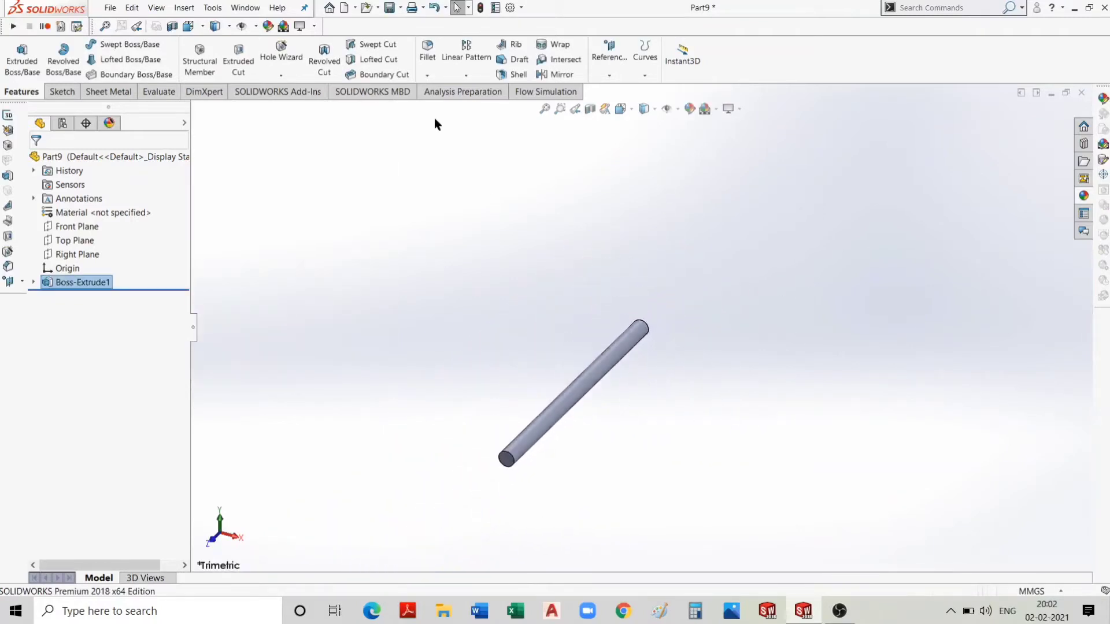
Round both circular end edges of the rod with a 2.5 mm fillet.
{"action": "left_click", "coordinate": [426, 53]}
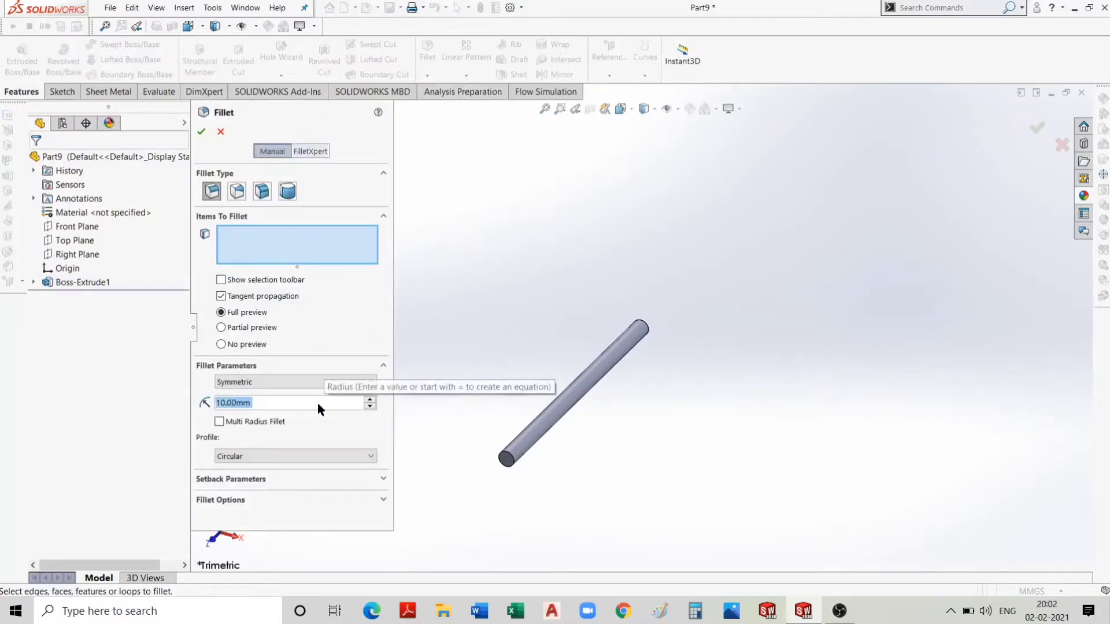
{"action": "type", "text": "2.5"}
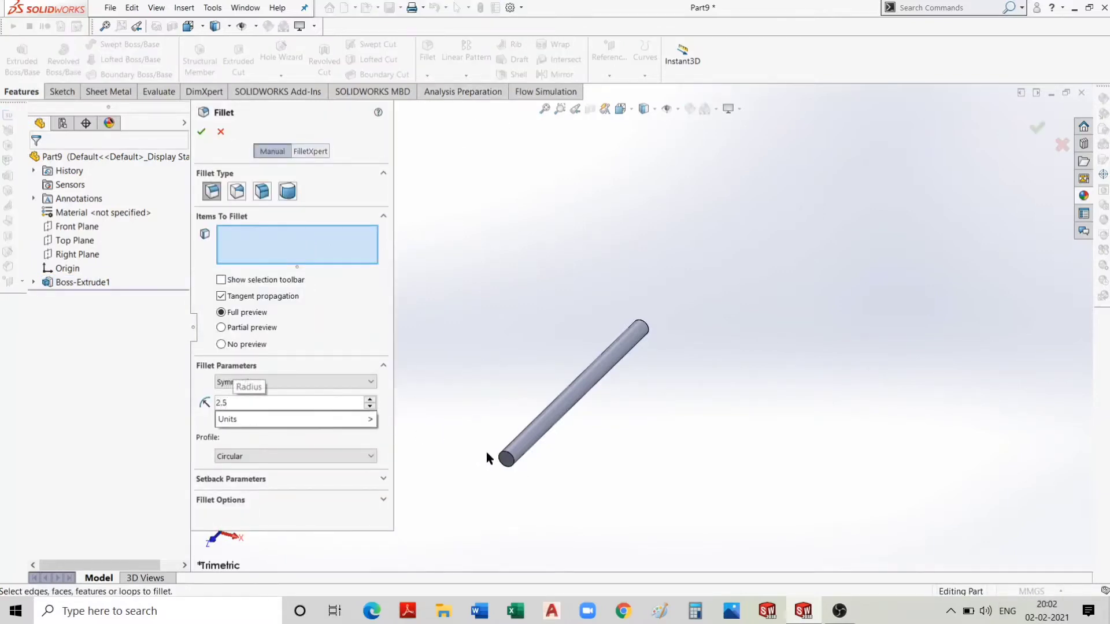
{"action": "left_click", "coordinate": [512, 459]}
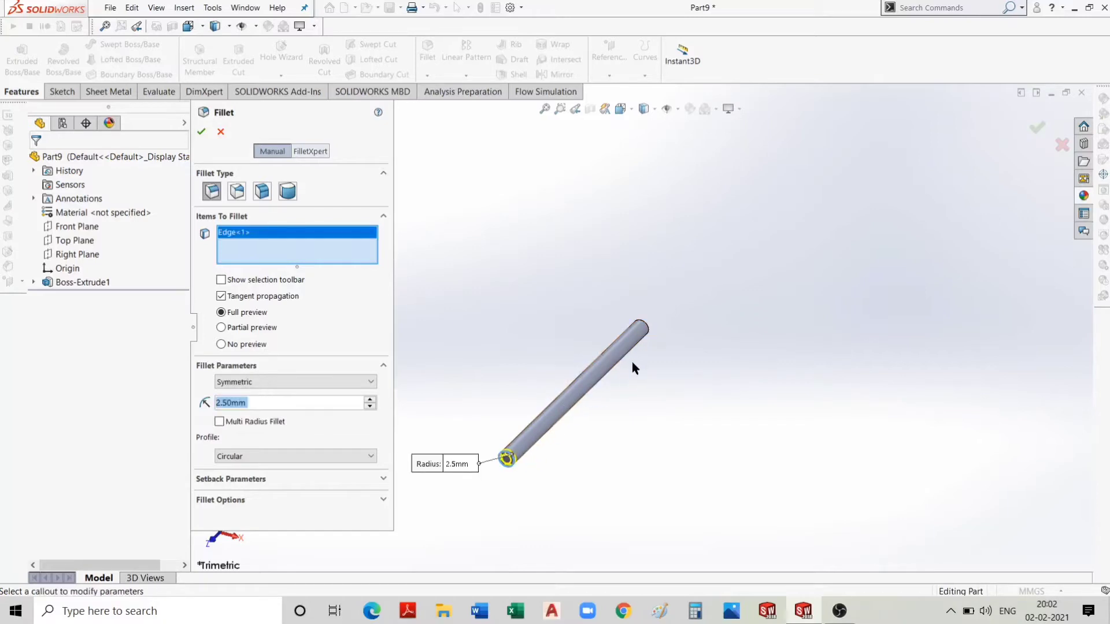
{"action": "left_click", "coordinate": [642, 328]}
{"action": "left_click", "coordinate": [201, 131]}
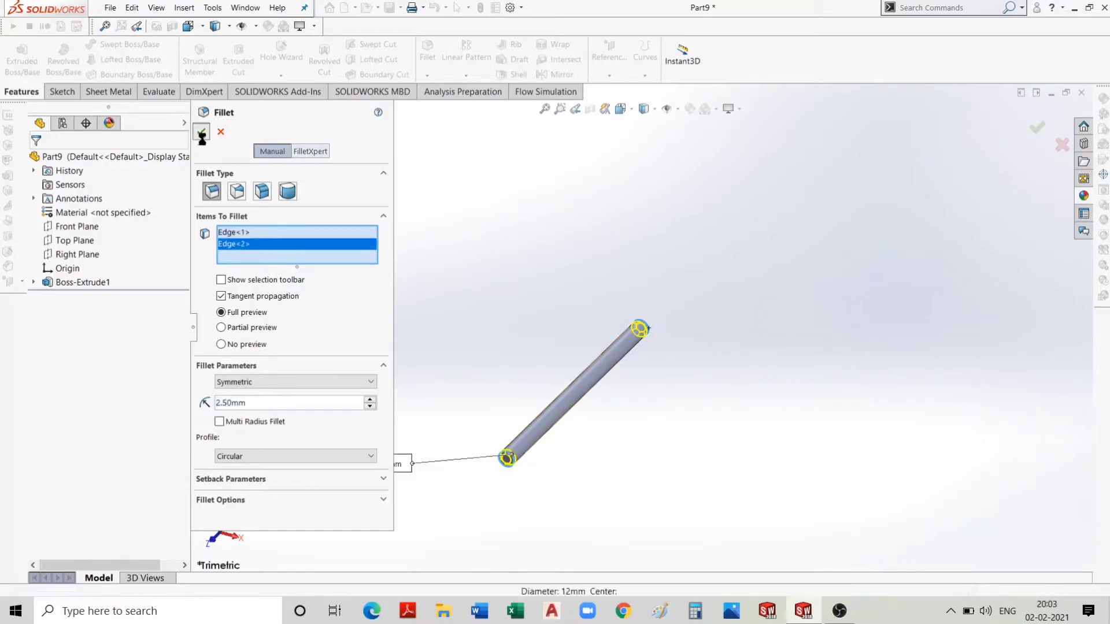
{"action": "scroll", "coordinate": [573, 442], "scroll_direction": "down", "scroll_amount": 3}
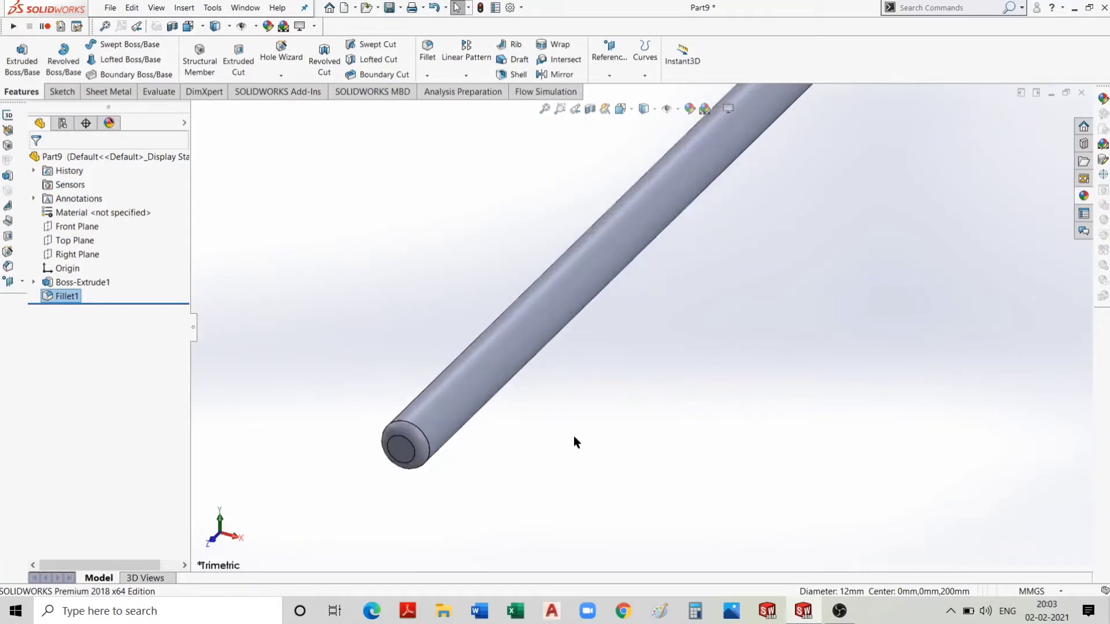
{"action": "scroll", "coordinate": [574, 443], "scroll_direction": "up", "scroll_amount": 1}
Assign copper as the part material, then change it to Brass.
{"action": "scroll", "coordinate": [574, 442], "scroll_direction": "up", "scroll_amount": 2}
{"action": "mouse_move", "coordinate": [636, 438]}
{"action": "middle_mouse_down"}
{"action": "mouse_move", "coordinate": [549, 435]}
{"action": "mouse_move", "coordinate": [456, 463]}
{"action": "mouse_move", "coordinate": [409, 498]}
{"action": "mouse_move", "coordinate": [385, 542]}
{"action": "mouse_move", "coordinate": [355, 470]}
{"action": "mouse_move", "coordinate": [441, 533]}
{"action": "mouse_move", "coordinate": [595, 513]}
{"action": "mouse_move", "coordinate": [453, 455]}
{"action": "middle_mouse_up"}
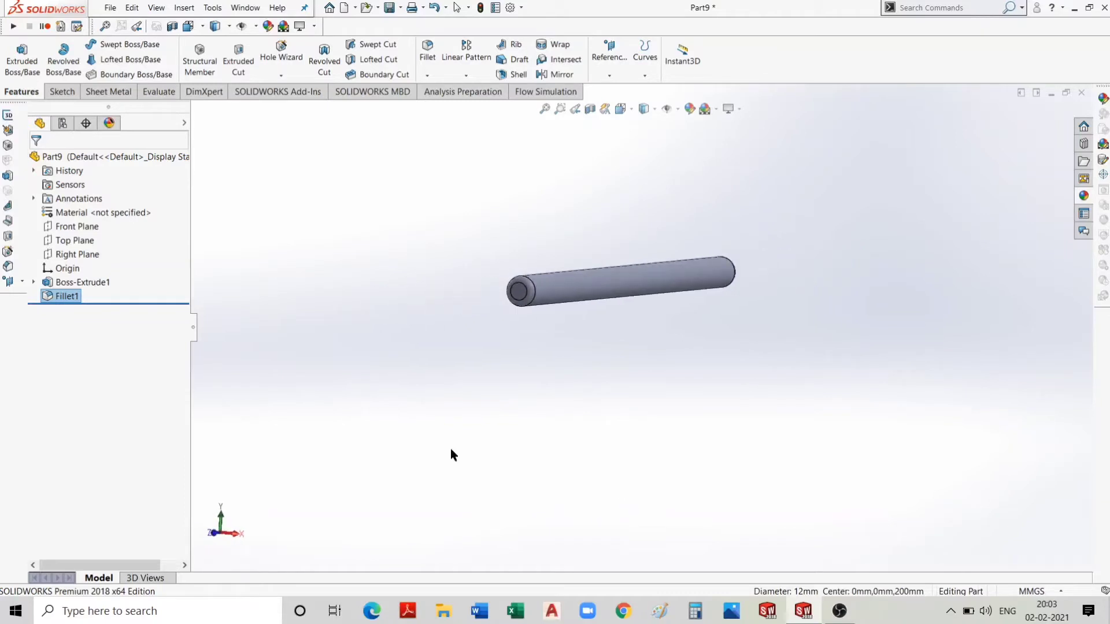
{"action": "left_click", "coordinate": [87, 212]}
{"action": "right_click", "coordinate": [87, 213]}
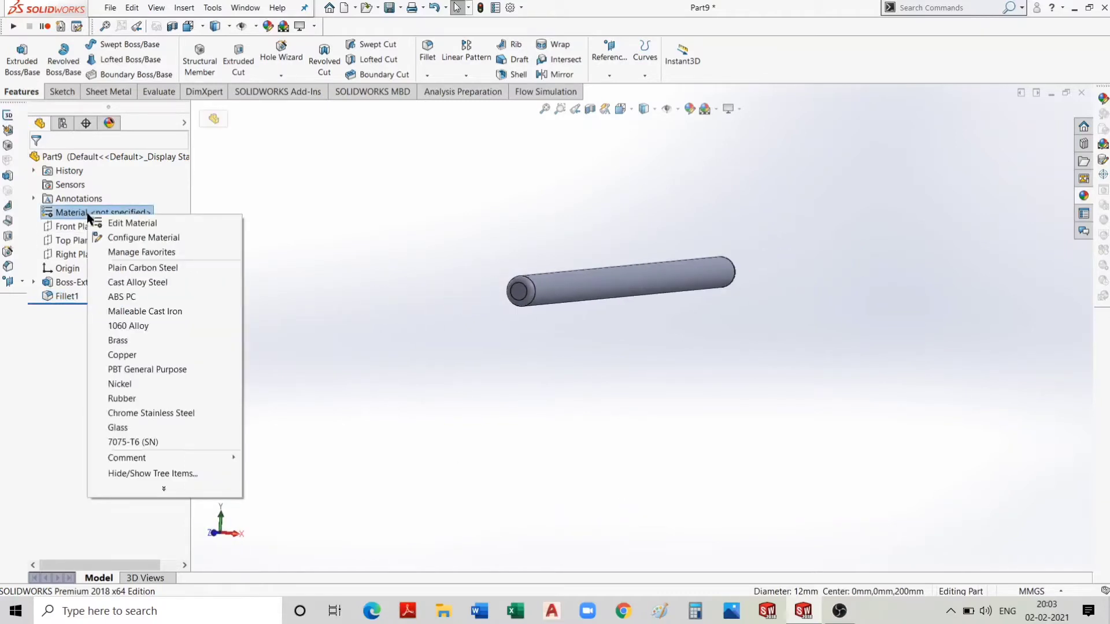
{"action": "left_click", "coordinate": [145, 349]}
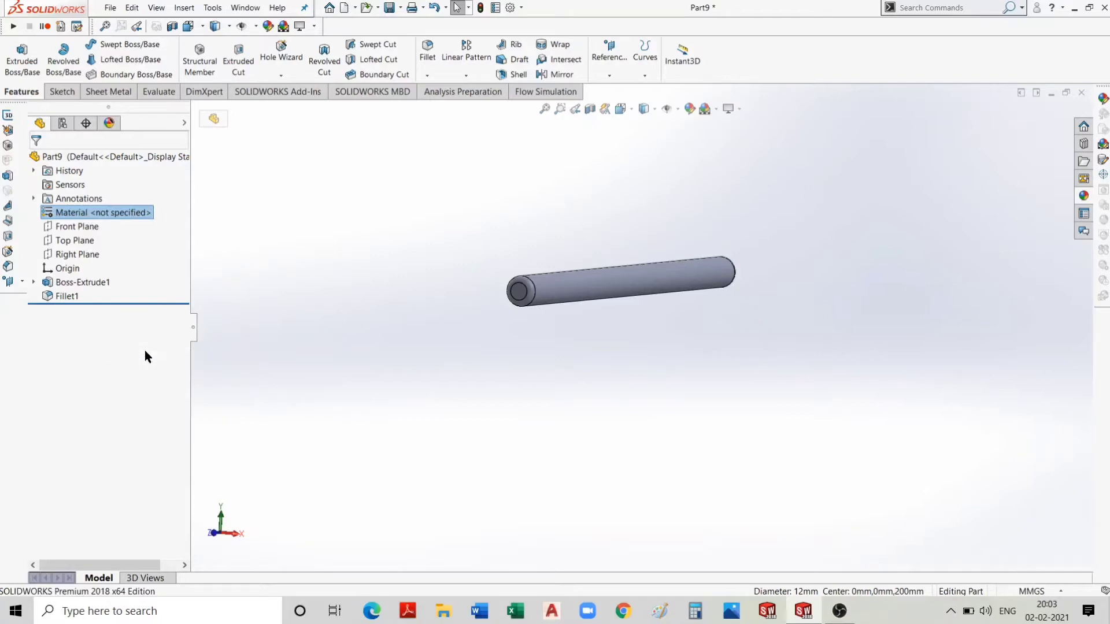
{"action": "right_click", "coordinate": [81, 215]}
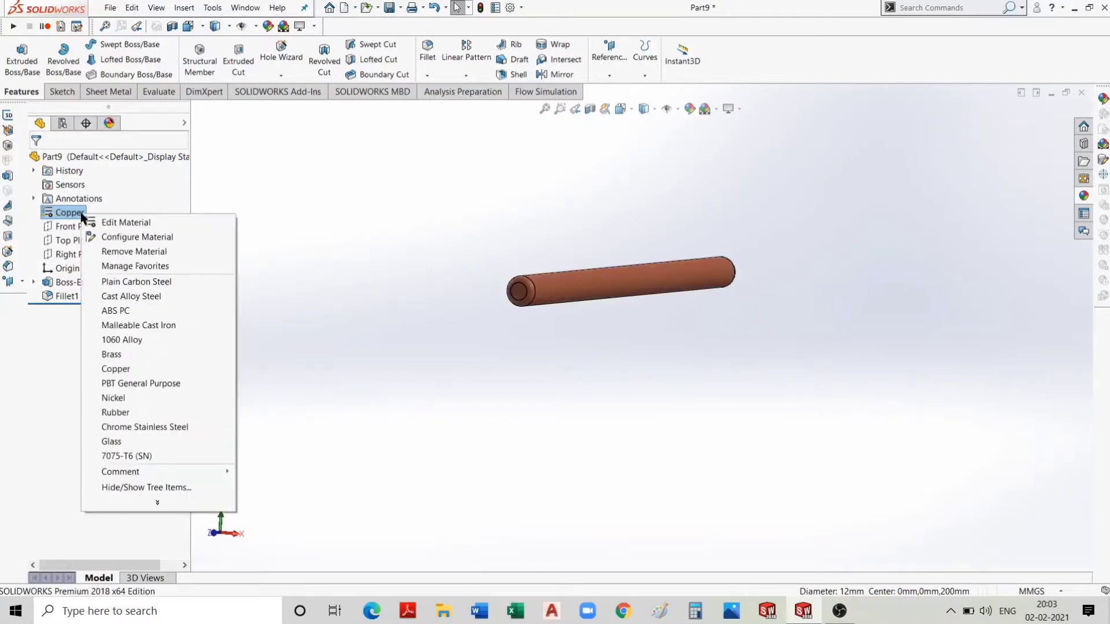
{"action": "left_click", "coordinate": [119, 357]}
Apply the Plain White scene background behind the brass rod.
{"action": "mouse_move", "coordinate": [644, 338]}
{"action": "middle_mouse_down"}
{"action": "mouse_move", "coordinate": [434, 479]}
{"action": "mouse_move", "coordinate": [399, 515]}
{"action": "middle_mouse_up"}
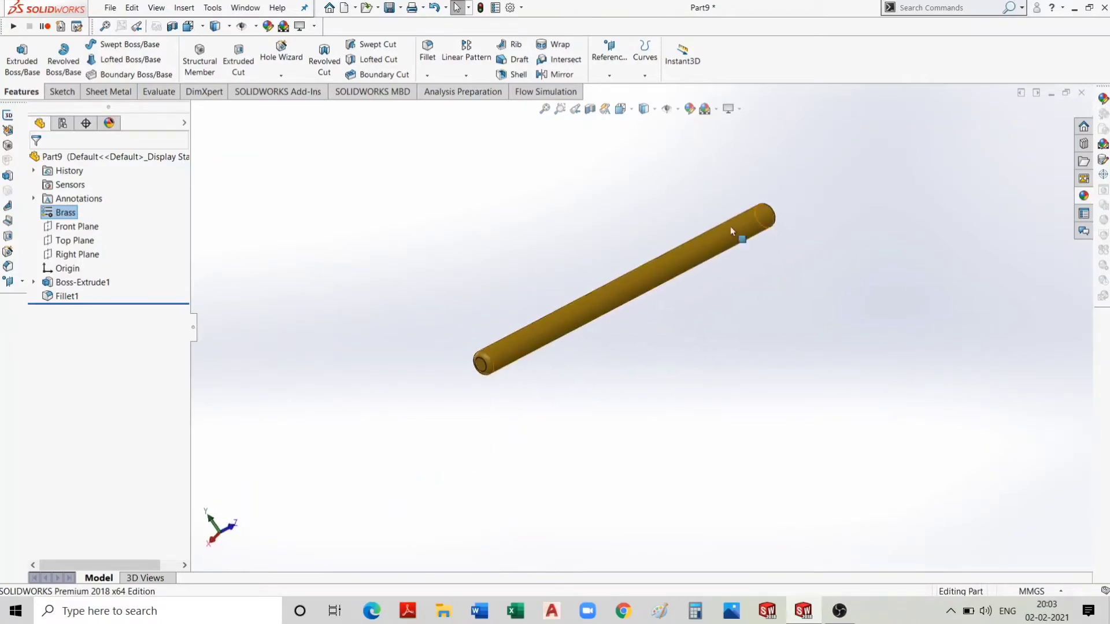
{"action": "middle_click_drag", "start_coordinate": [715, 255], "coordinate": [758, 290]}
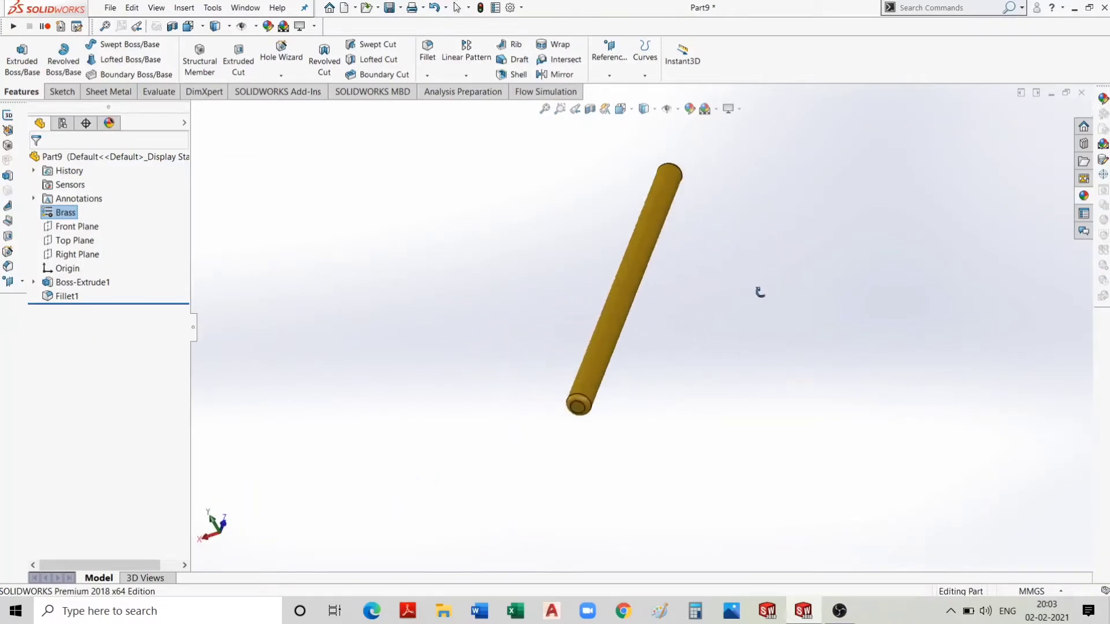
{"action": "left_click", "coordinate": [715, 109]}
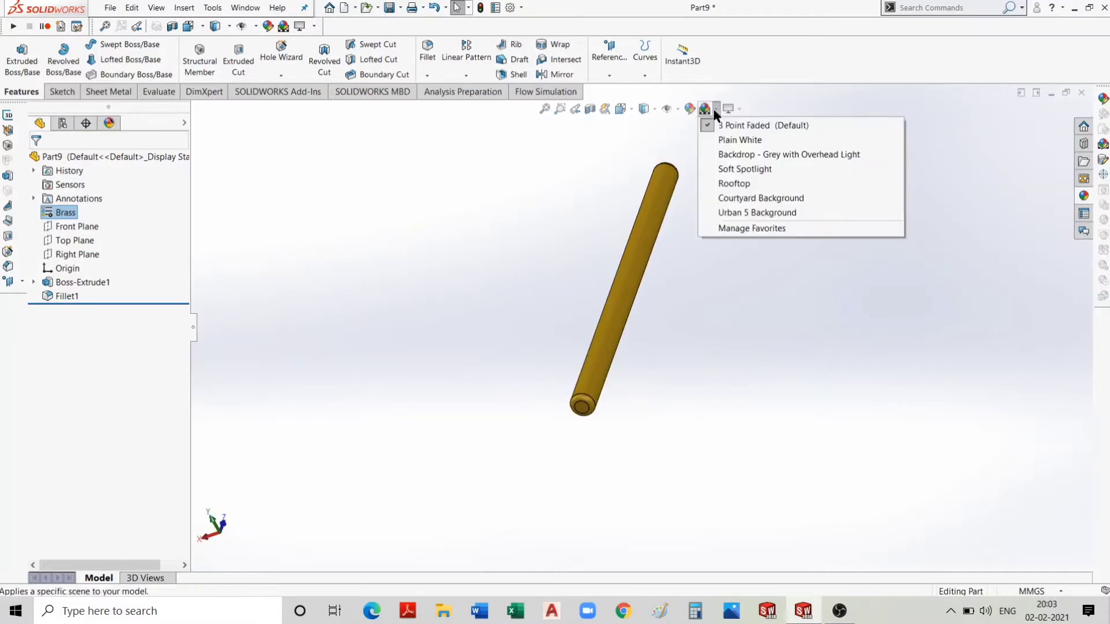
{"action": "left_click", "coordinate": [725, 136]}
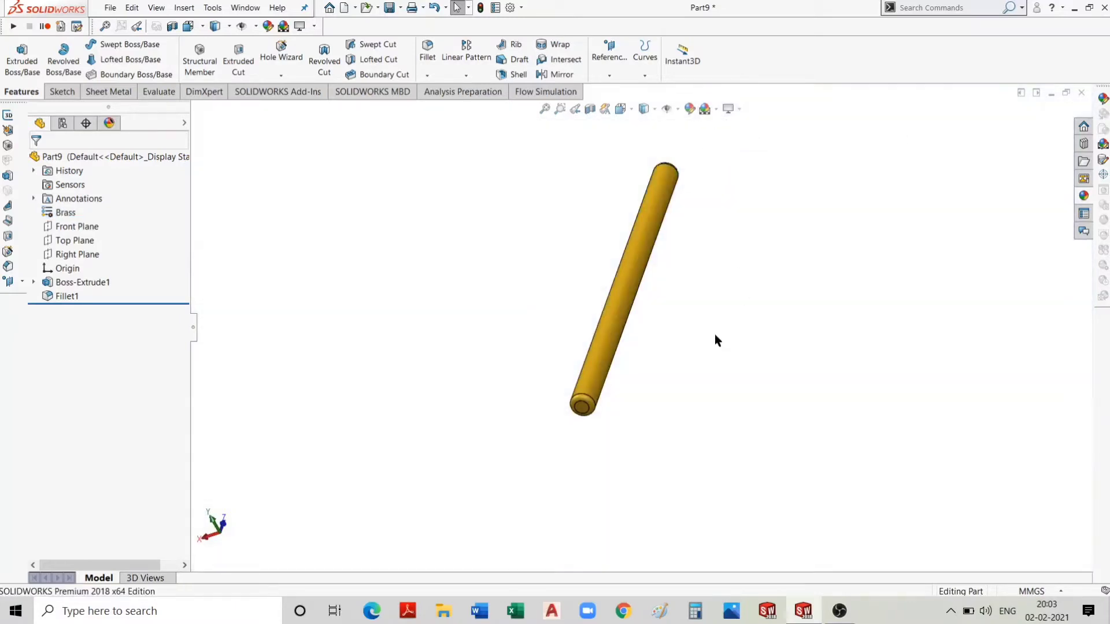
Zoom and orbit to inspect the tube with its open end facing lower right.
{"action": "scroll", "coordinate": [641, 335], "scroll_direction": "down", "scroll_amount": 3}
{"action": "scroll", "coordinate": [640, 358], "scroll_direction": "down", "scroll_amount": 3}
{"action": "scroll", "coordinate": [769, 425], "scroll_direction": "up", "scroll_amount": 5}
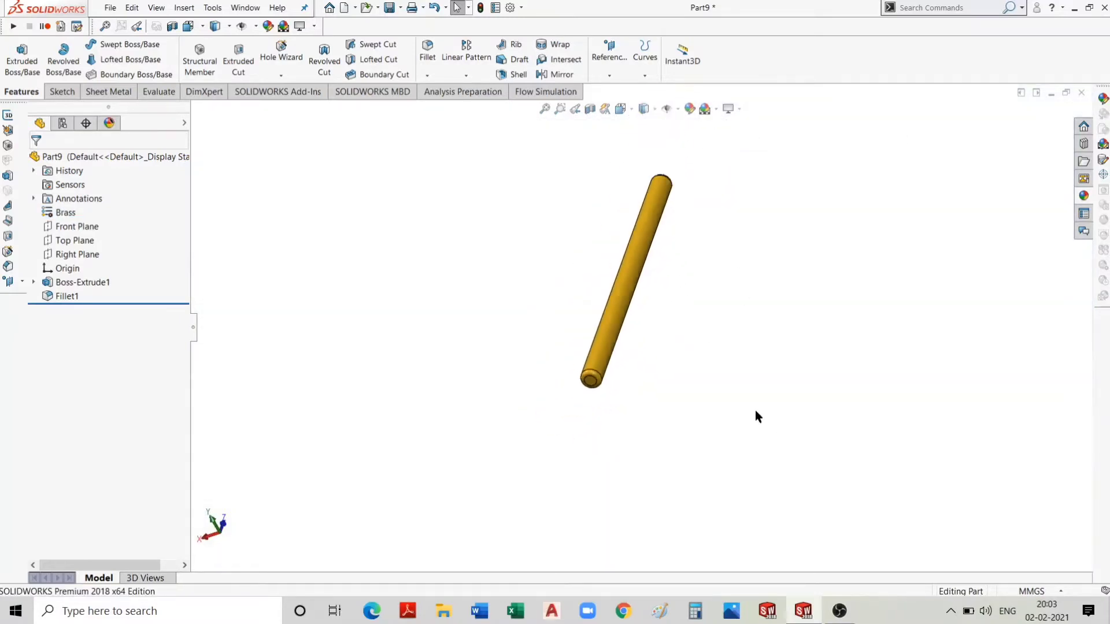
{"action": "mouse_move", "coordinate": [755, 411]}
{"action": "middle_mouse_down"}
{"action": "mouse_move", "coordinate": [656, 411]}
{"action": "mouse_move", "coordinate": [501, 448]}
{"action": "mouse_move", "coordinate": [488, 508]}
{"action": "middle_mouse_up"}
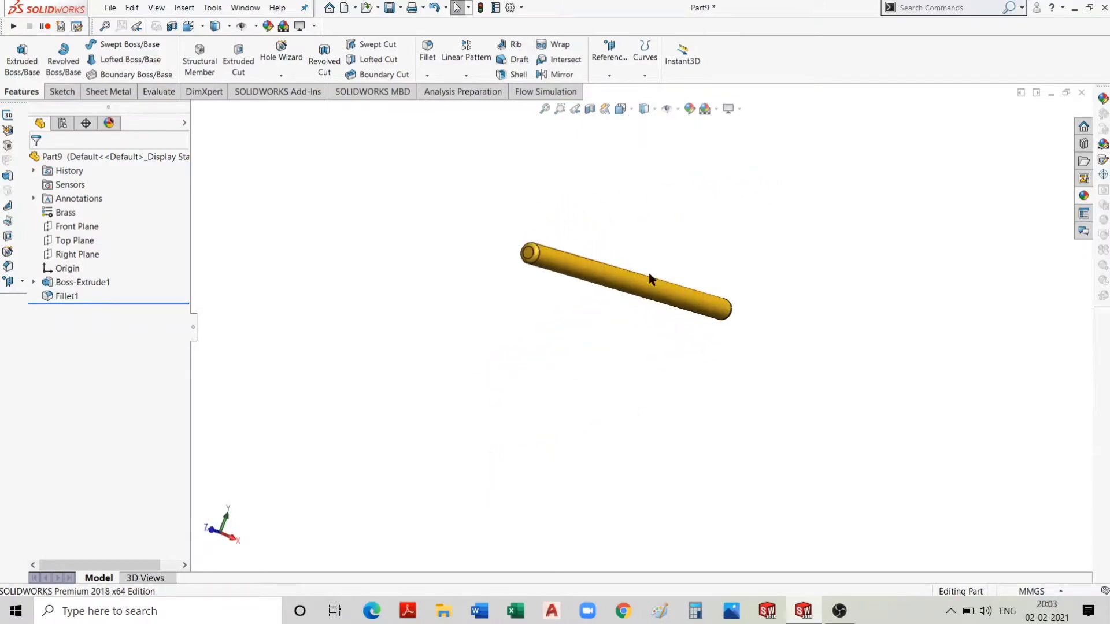
{"action": "scroll", "coordinate": [654, 274], "scroll_direction": "down", "scroll_amount": 3}
{"action": "scroll", "coordinate": [654, 274], "scroll_direction": "down", "scroll_amount": 2}
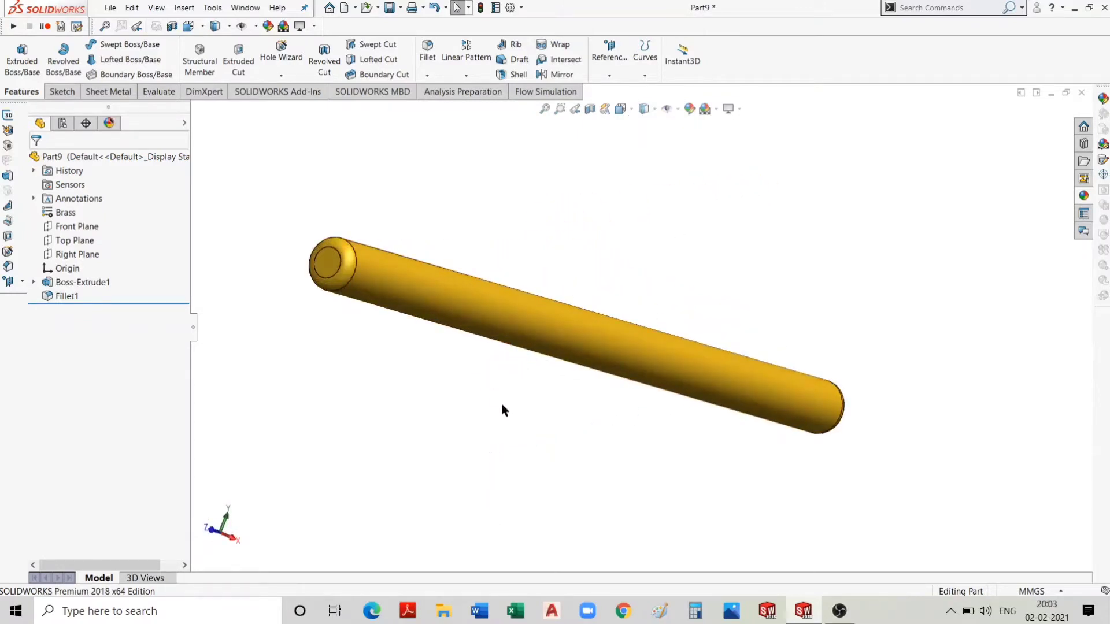
{"action": "middle_click_drag", "start_coordinate": [784, 243], "coordinate": [637, 362]}
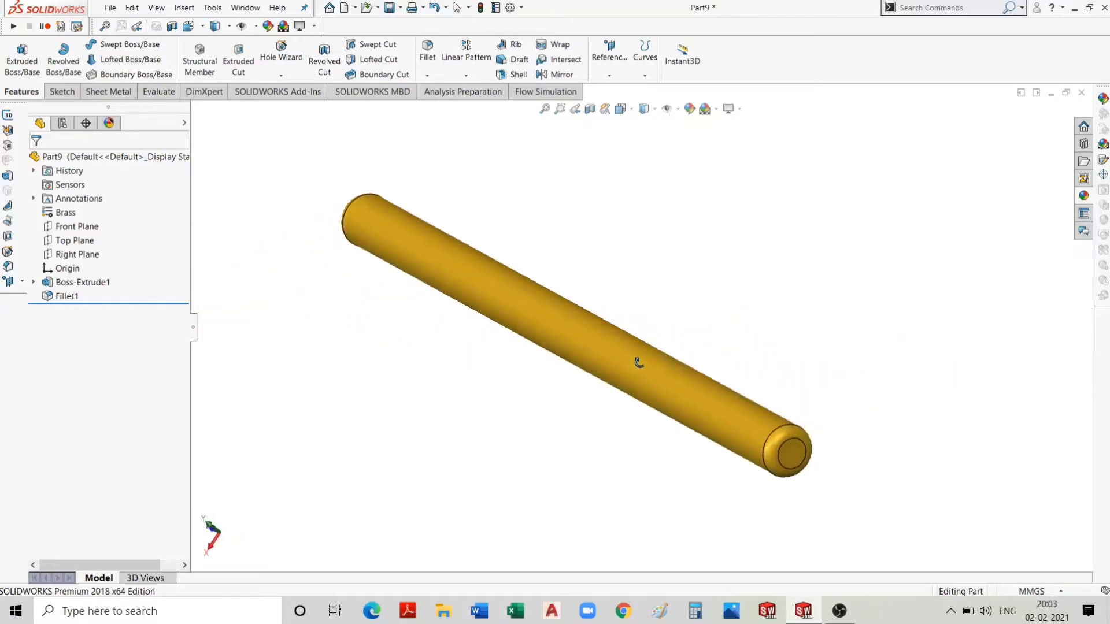
Save the part as '200 MM BAR', replacing the existing file.
{"action": "left_click", "coordinate": [111, 10]}
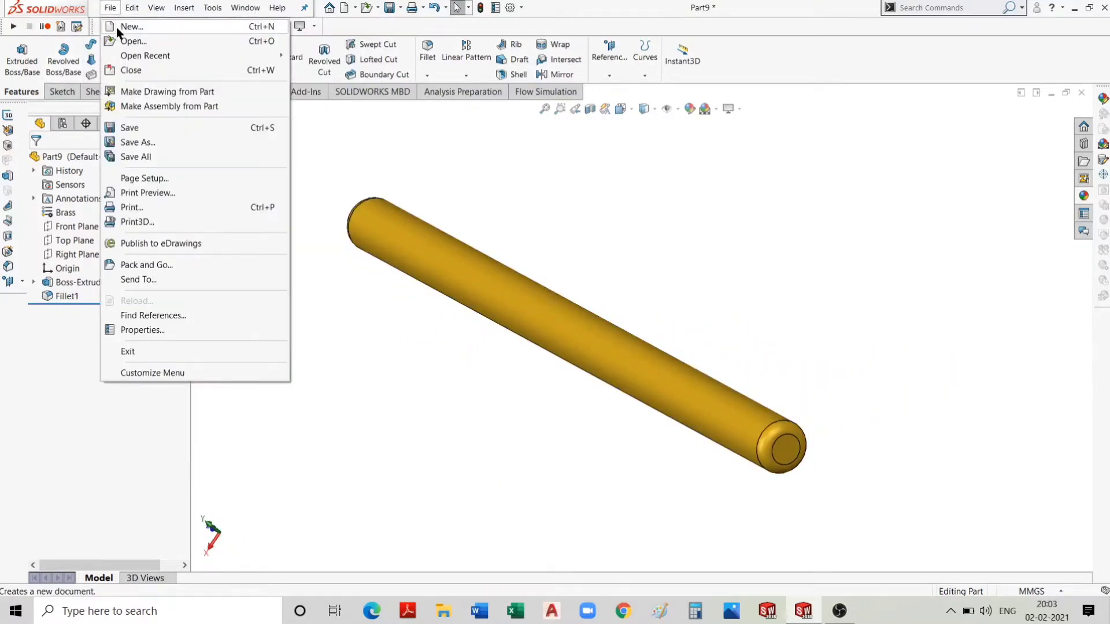
{"action": "left_click", "coordinate": [125, 127]}
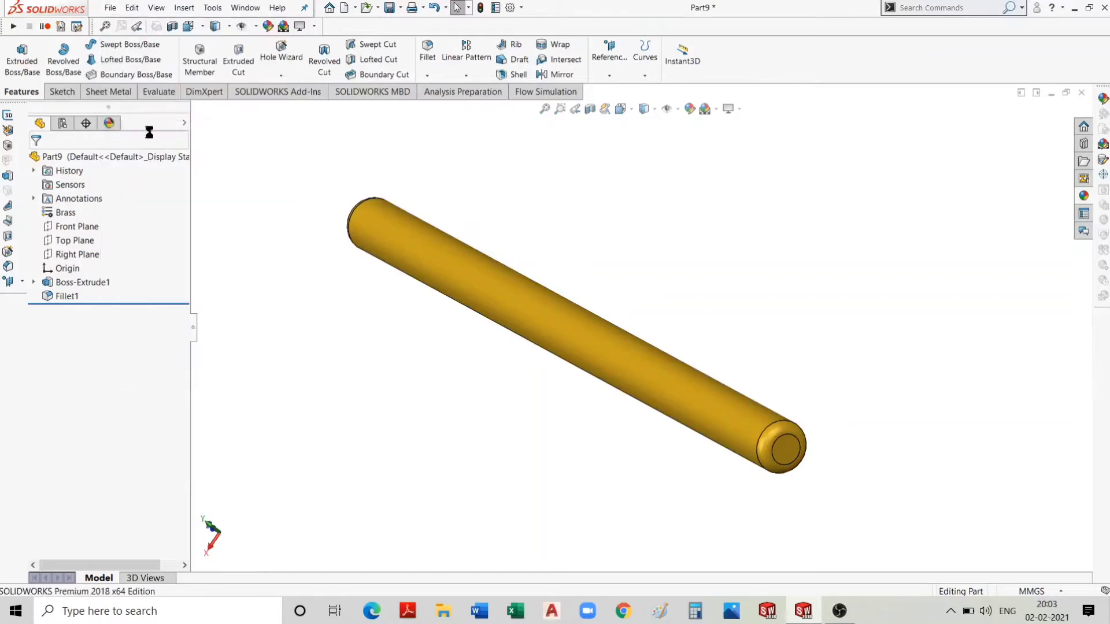
{"action": "left_click", "coordinate": [169, 104]}
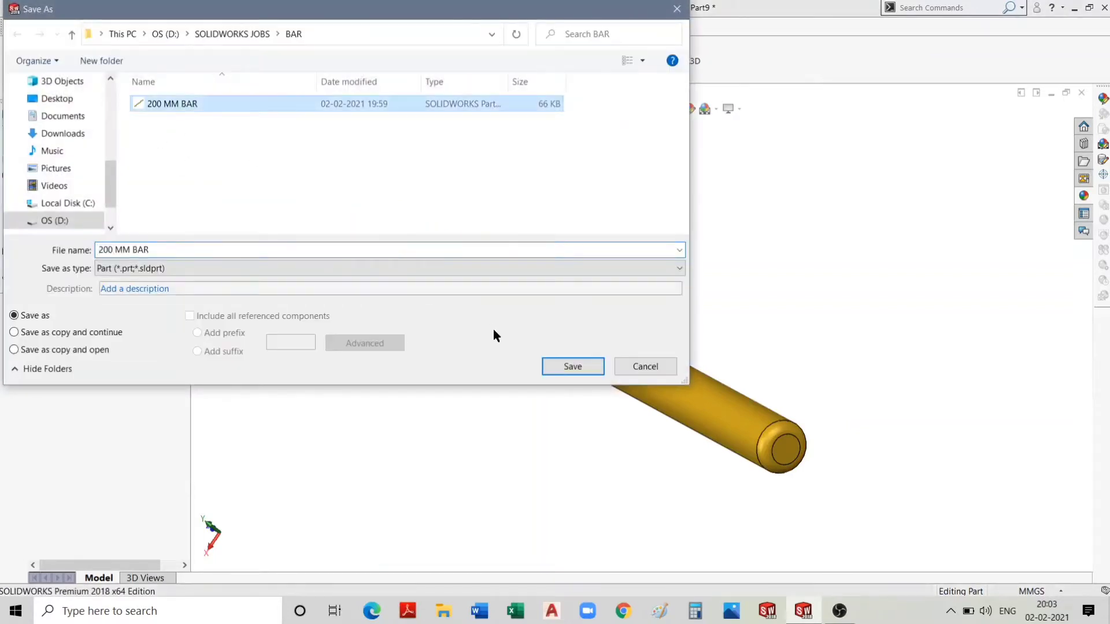
{"action": "left_click", "coordinate": [572, 366]}
{"action": "left_click", "coordinate": [577, 310]}
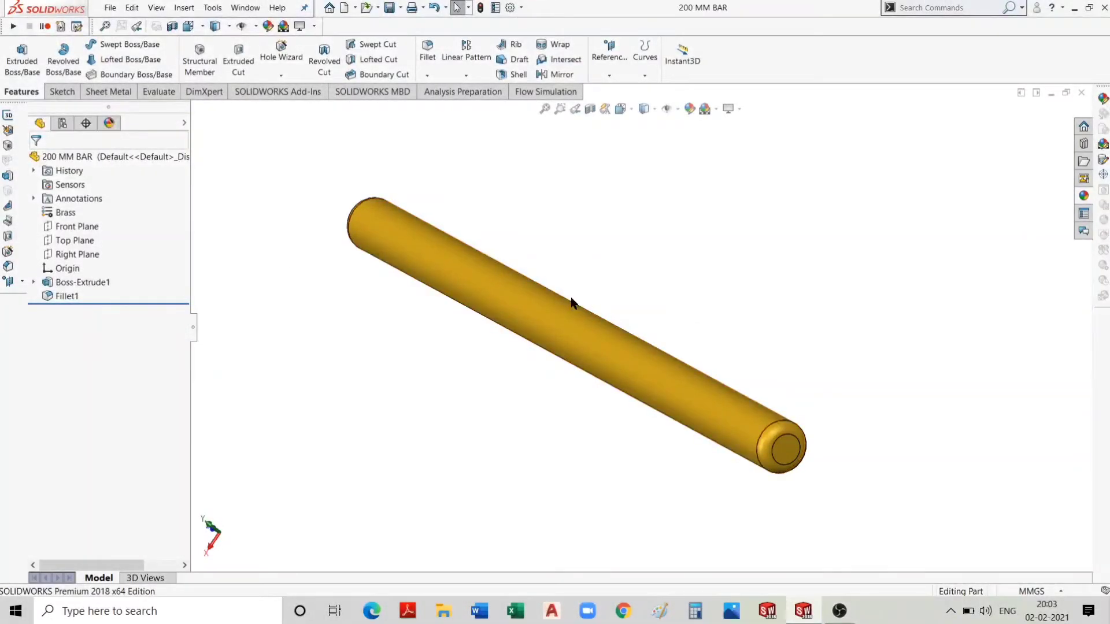
Create a new part, Part10, and begin a circle sketch on the Front Plane.
{"action": "left_click", "coordinate": [110, 8]}
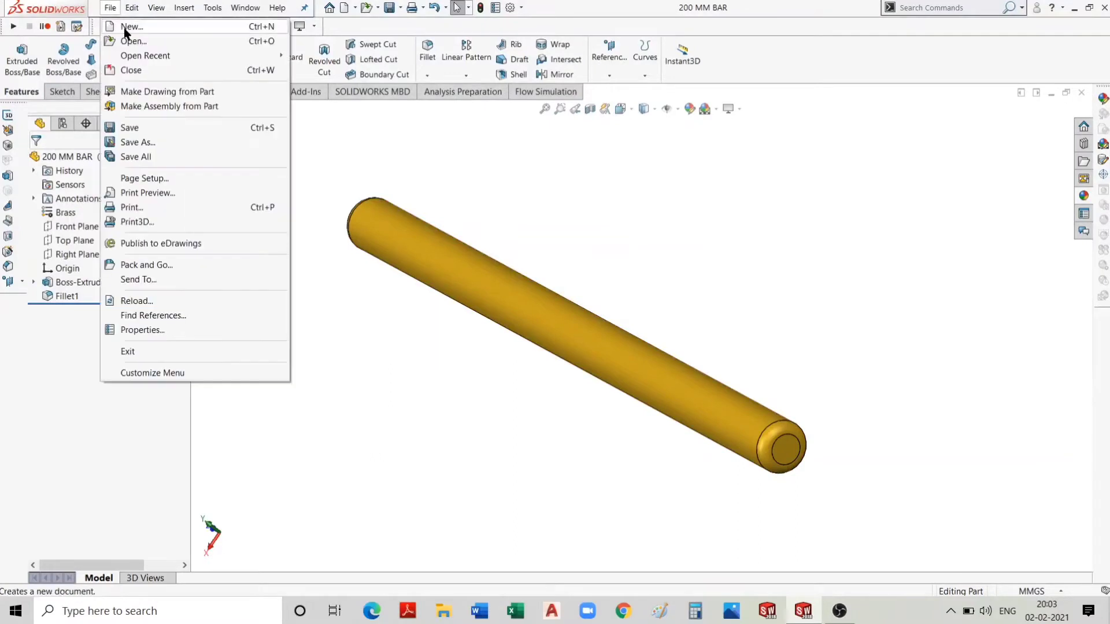
{"action": "left_click", "coordinate": [124, 27]}
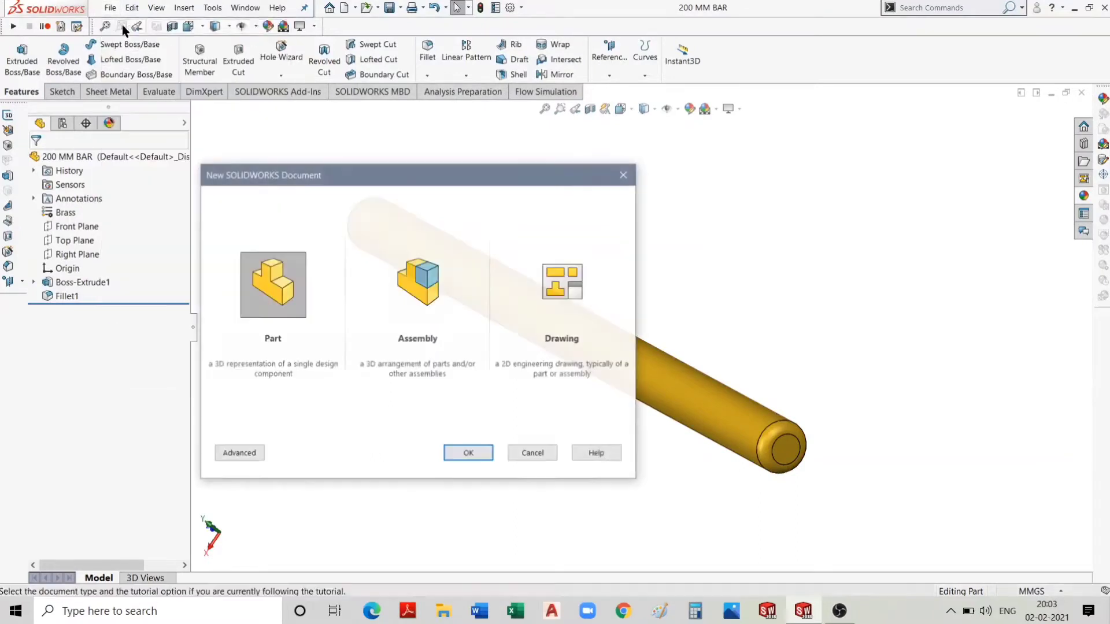
{"action": "left_click", "coordinate": [459, 455]}
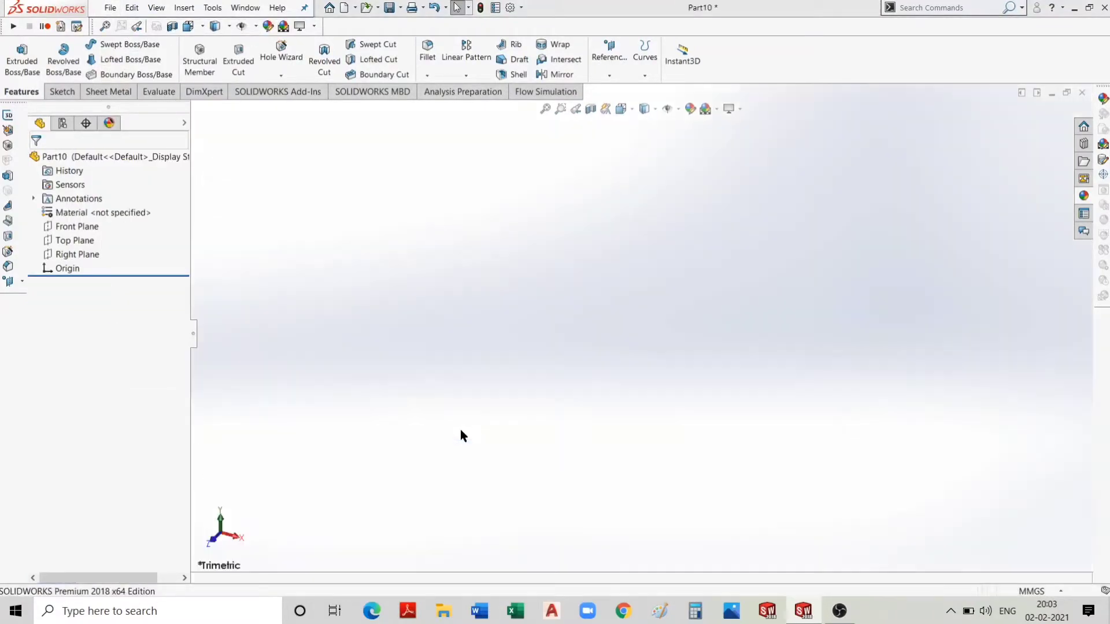
{"action": "left_click", "coordinate": [73, 87]}
{"action": "left_click", "coordinate": [130, 44]}
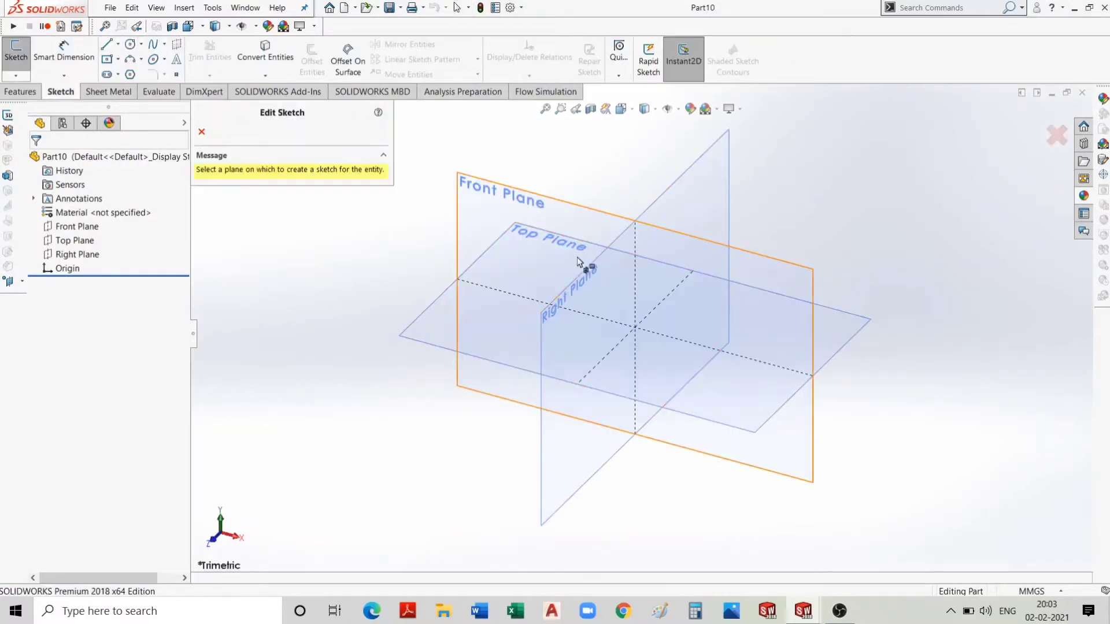
{"action": "left_click", "coordinate": [499, 208]}
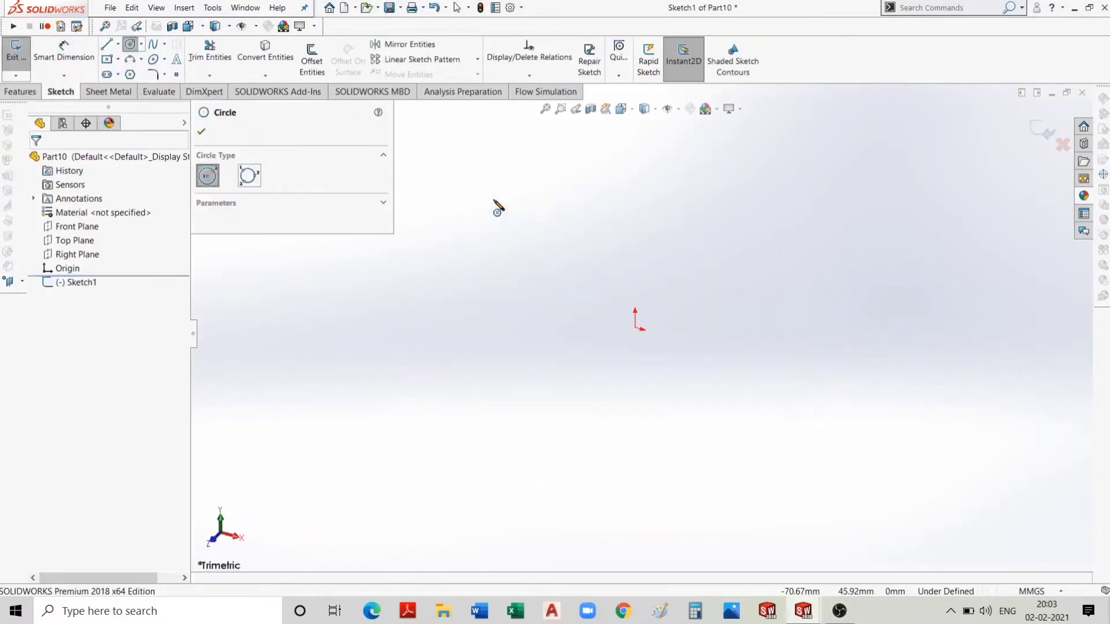
Draw a circle centred on the origin and dimension it Ø16.
{"action": "left_click", "coordinate": [642, 327]}
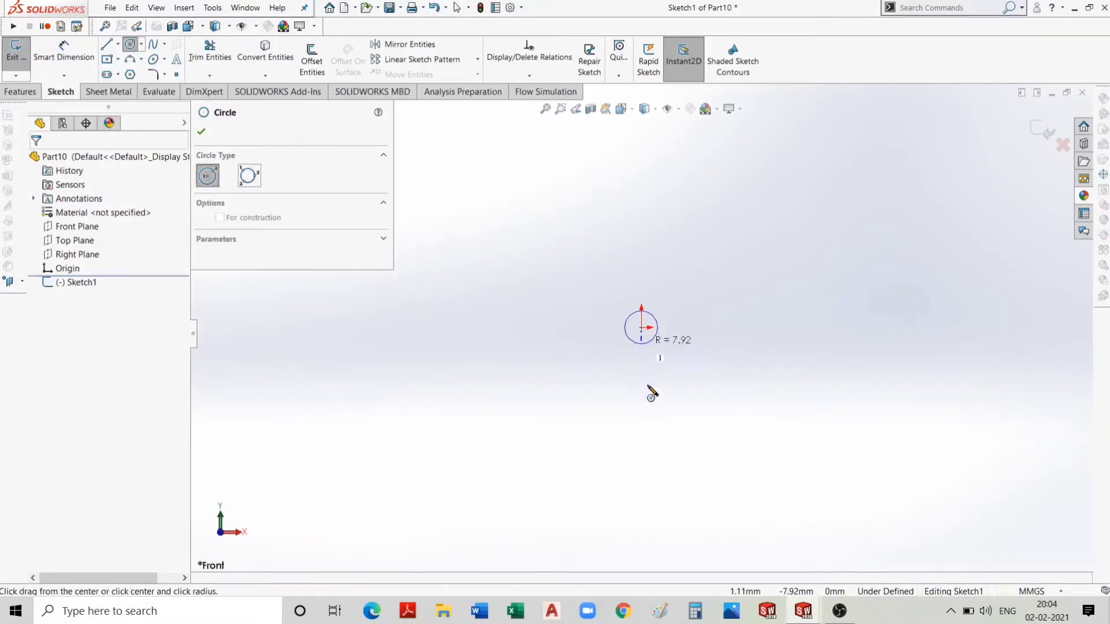
{"action": "left_click", "coordinate": [656, 437]}
{"action": "left_click", "coordinate": [206, 134]}
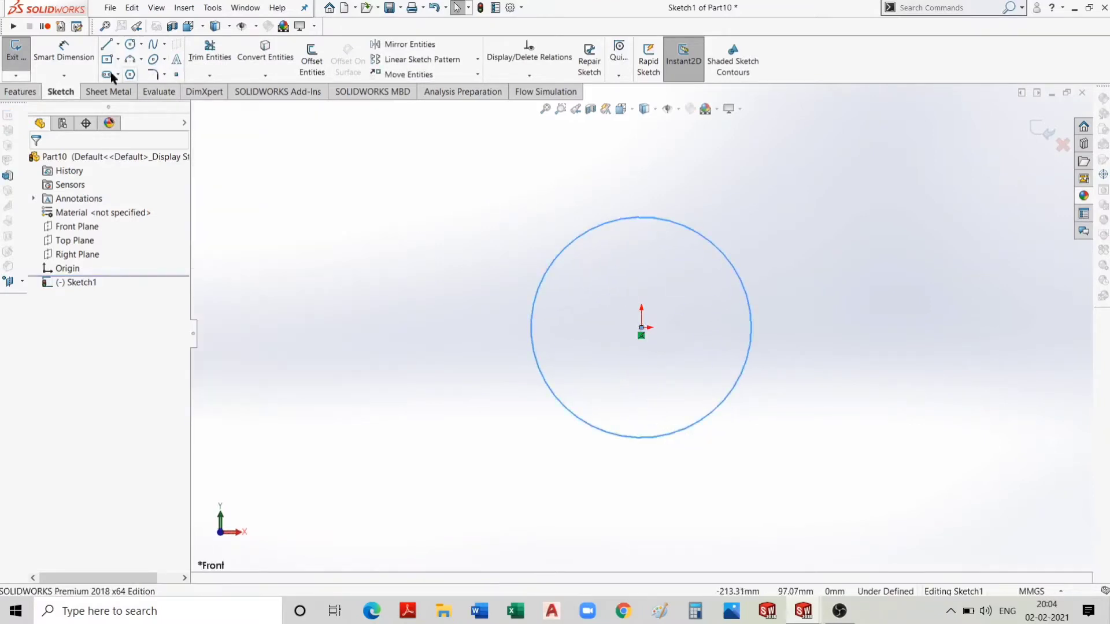
{"action": "key", "text": "d"}
{"action": "left_click", "coordinate": [546, 381]}
{"action": "left_click", "coordinate": [460, 373]}
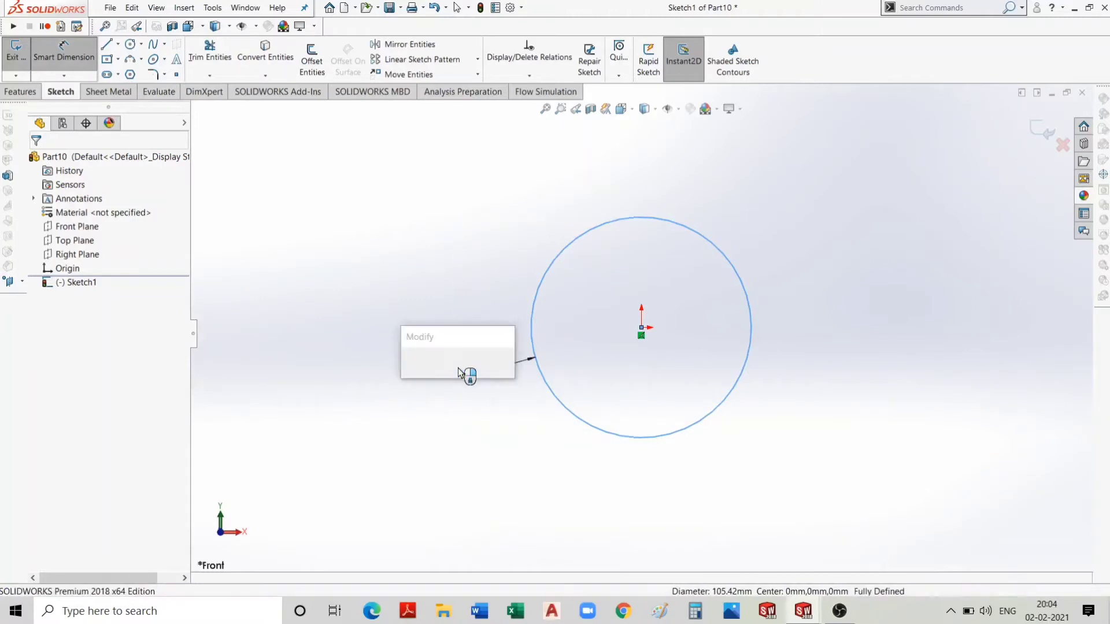
{"action": "type", "text": "16"}
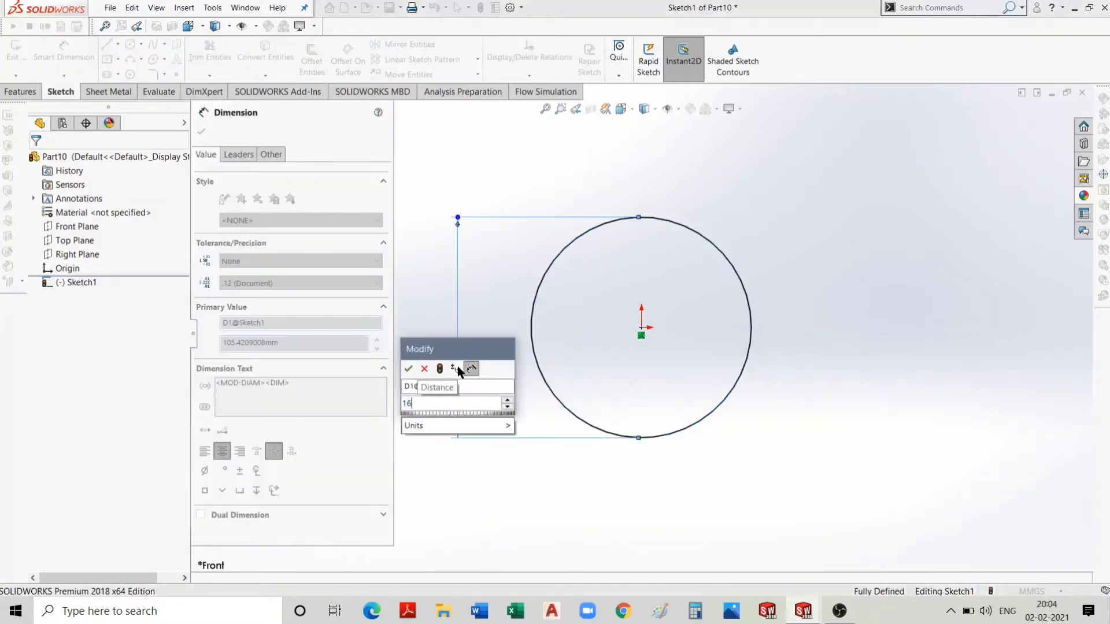
{"action": "left_click", "coordinate": [408, 368]}
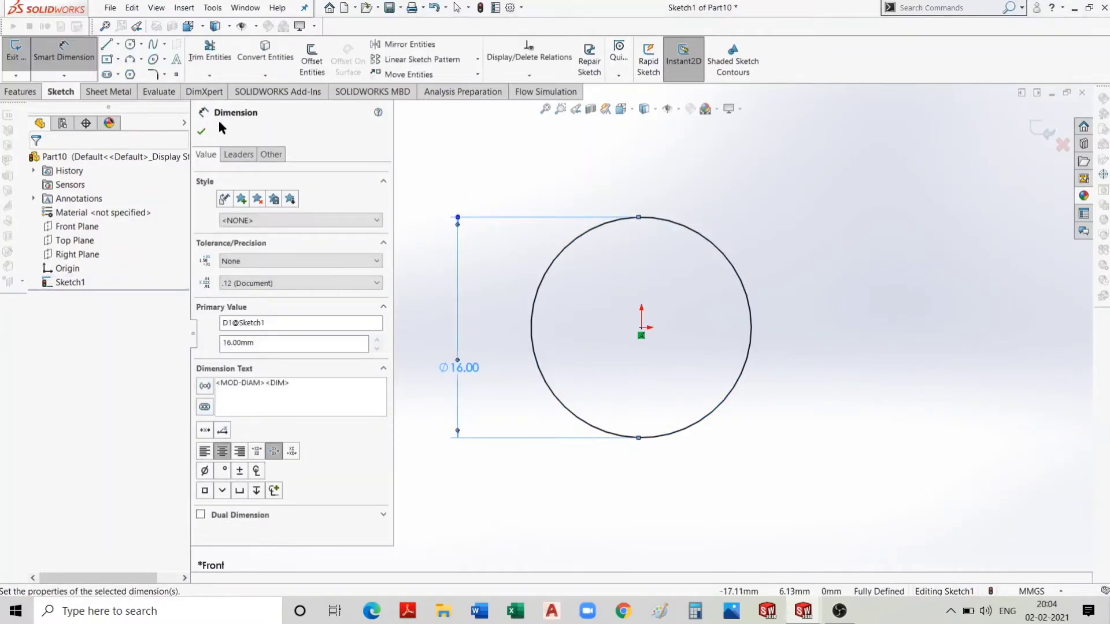
{"action": "left_click", "coordinate": [206, 134]}
{"action": "left_click", "coordinate": [312, 61]}
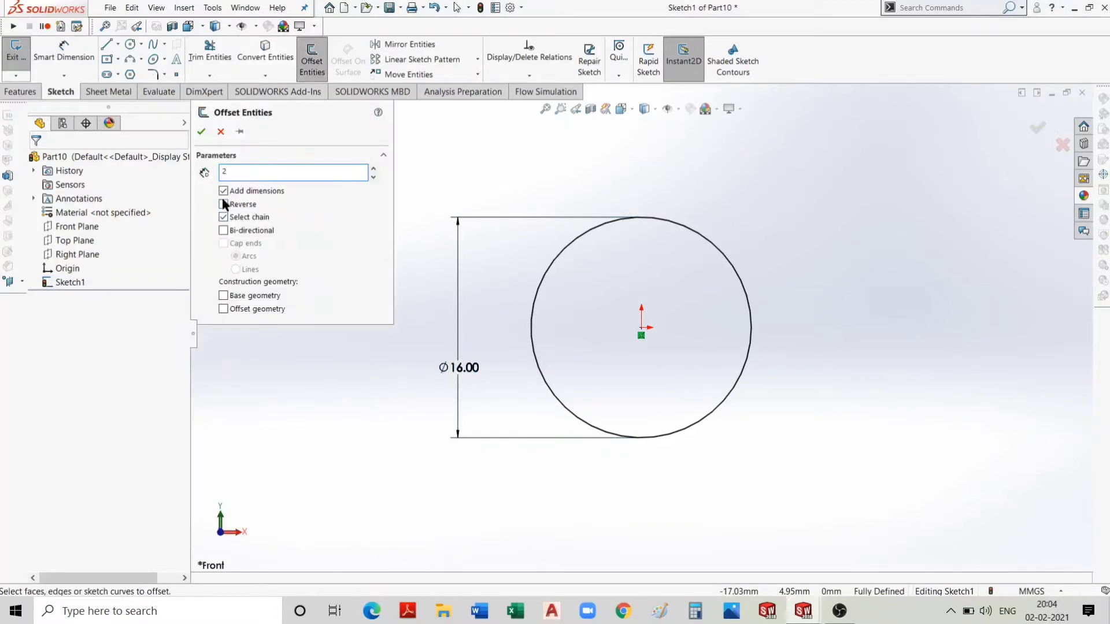
Offset the Ø16 circle 2 mm inward to form a ring profile.
{"action": "left_click", "coordinate": [535, 311]}
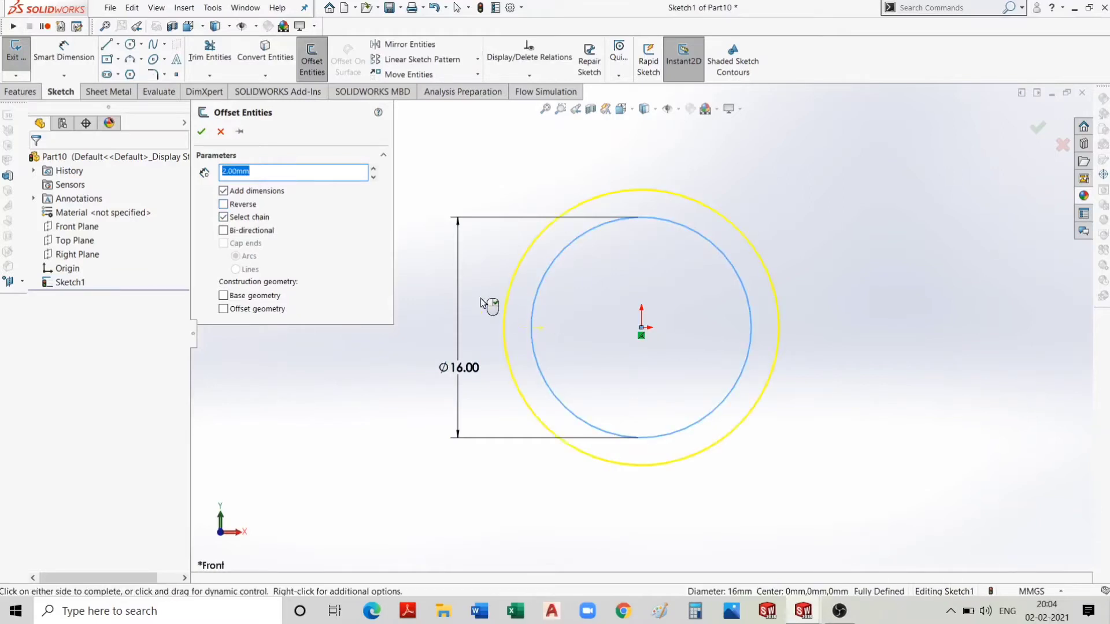
{"action": "left_click", "coordinate": [223, 204]}
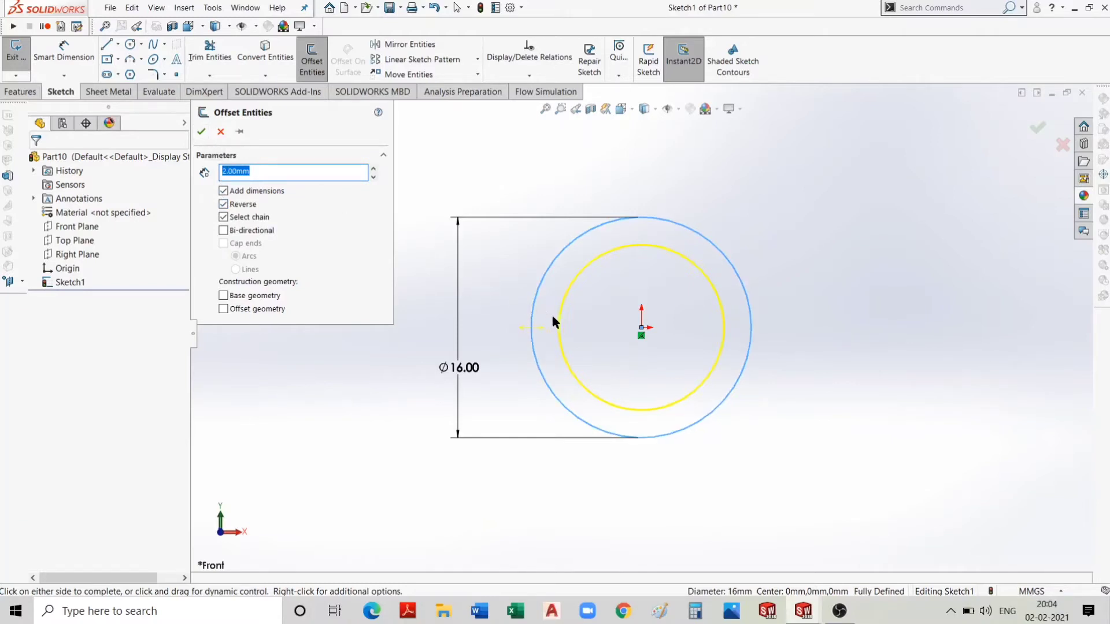
{"action": "left_click", "coordinate": [222, 204]}
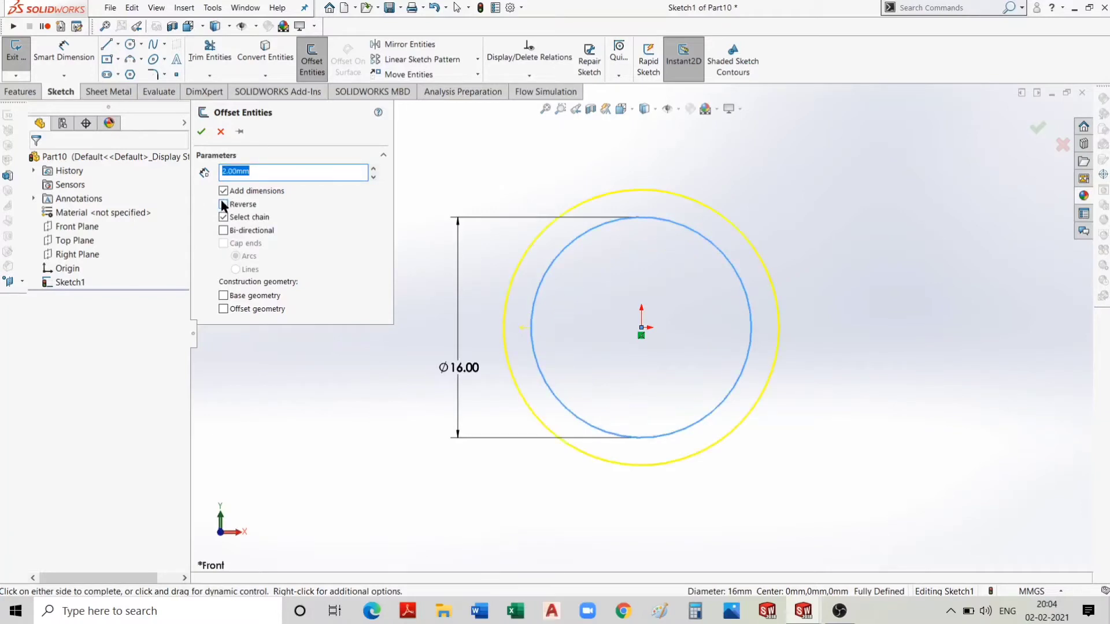
{"action": "left_click", "coordinate": [222, 204]}
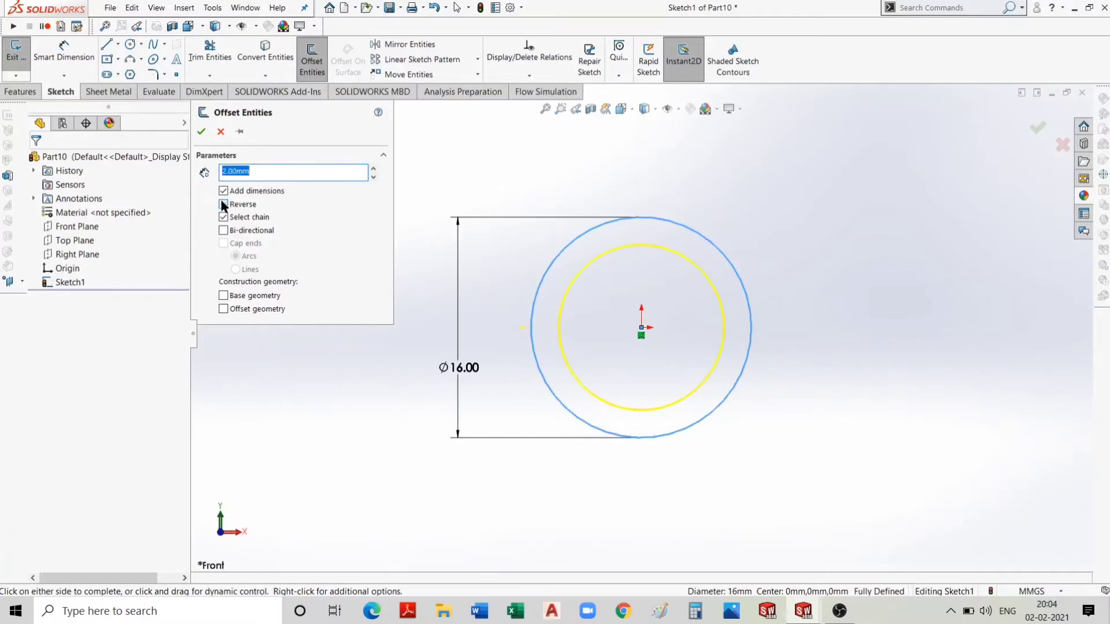
{"action": "left_click", "coordinate": [202, 131]}
{"action": "scroll", "coordinate": [751, 435], "scroll_direction": "down", "scroll_amount": 2}
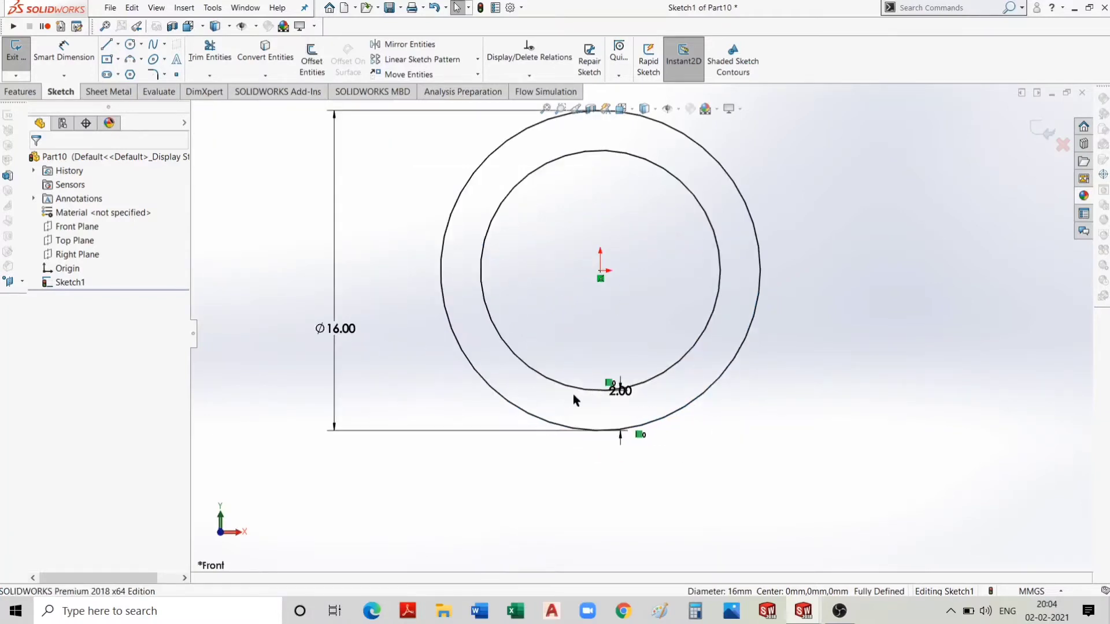
{"action": "key", "text": "z"}
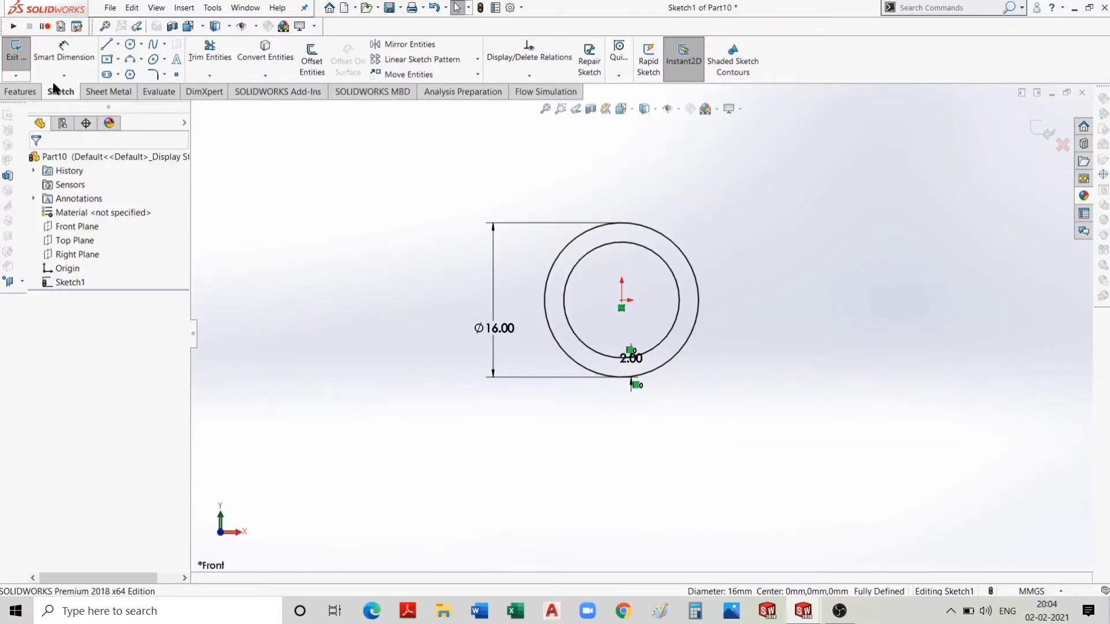
Draw a vertical centerline down from the outer circle's bottom.
{"action": "left_click", "coordinate": [118, 44]}
{"action": "left_click", "coordinate": [129, 75]}
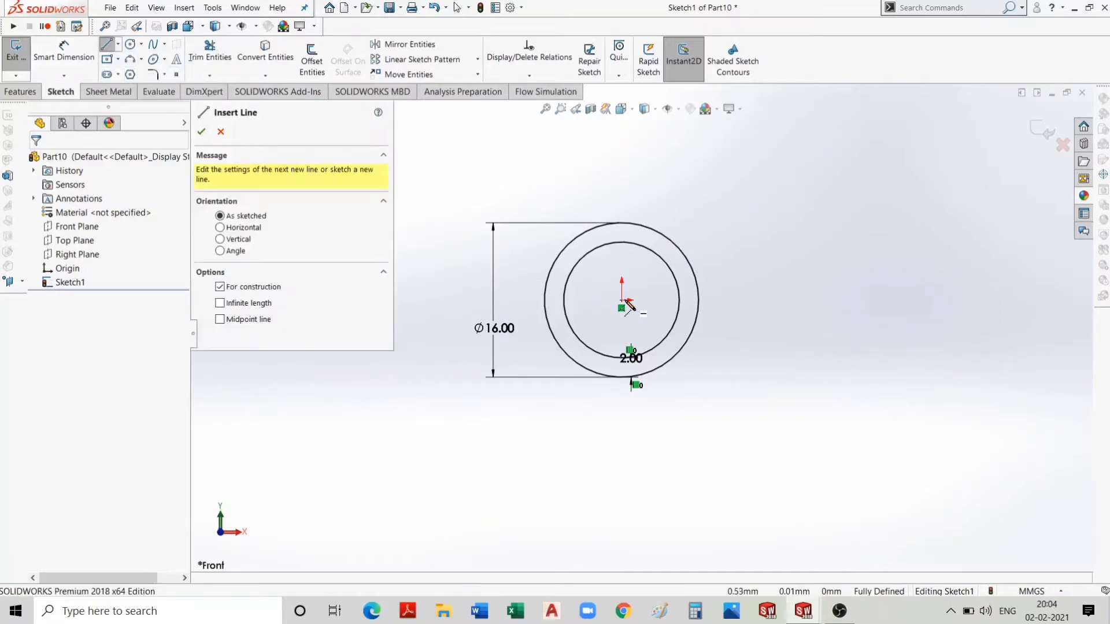
{"action": "left_click", "coordinate": [622, 377]}
{"action": "scroll", "coordinate": [650, 468], "scroll_direction": "down", "scroll_amount": 2}
{"action": "scroll", "coordinate": [636, 514], "scroll_direction": "up", "scroll_amount": 3}
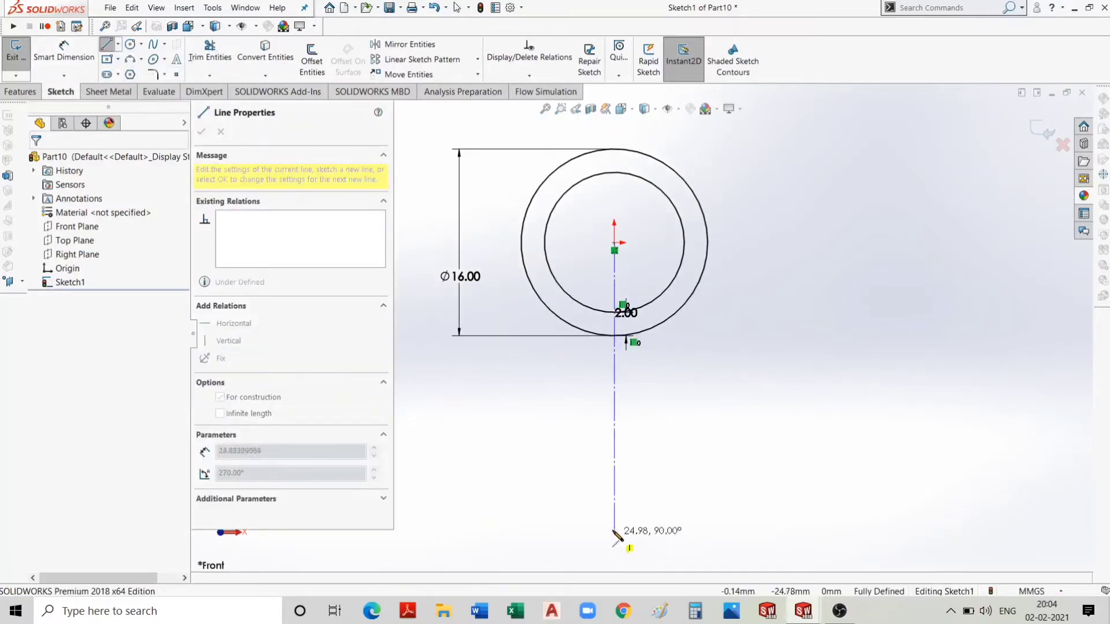
{"action": "scroll", "coordinate": [622, 535], "scroll_direction": "up", "scroll_amount": 2}
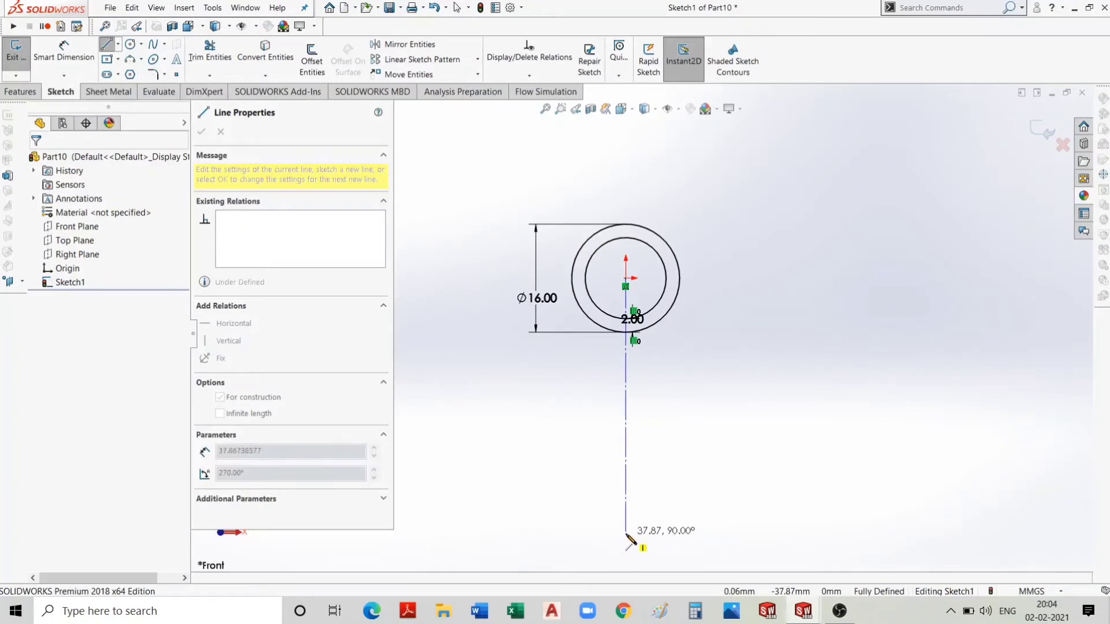
{"action": "left_click", "coordinate": [626, 533]}
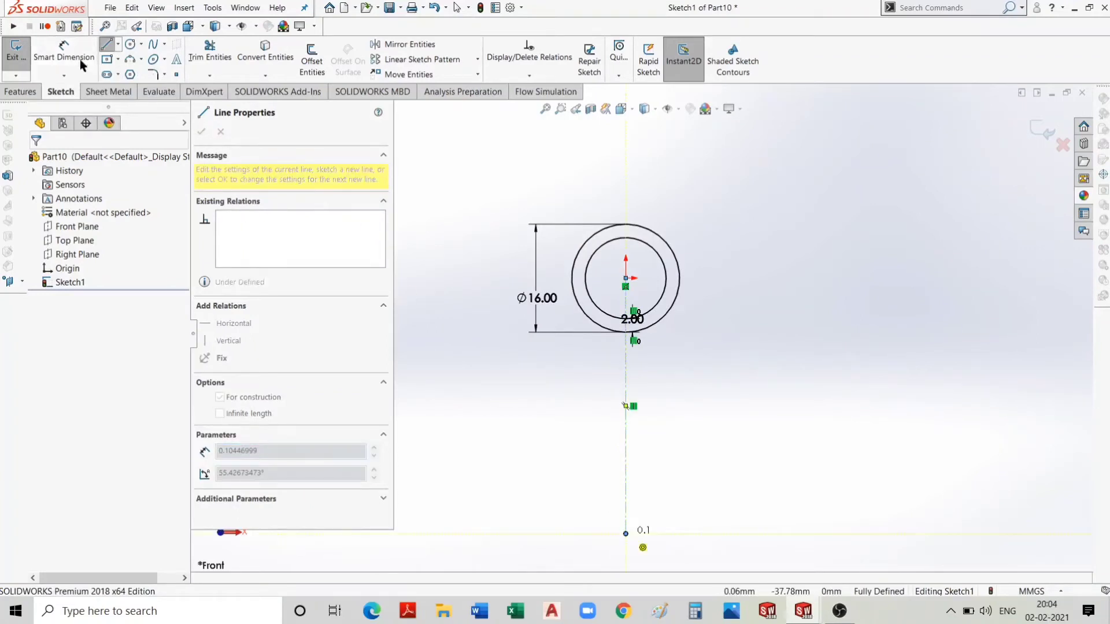
Dimension the vertical centerline to 50 mm.
{"action": "left_click", "coordinate": [83, 65]}
{"action": "left_click", "coordinate": [626, 405]}
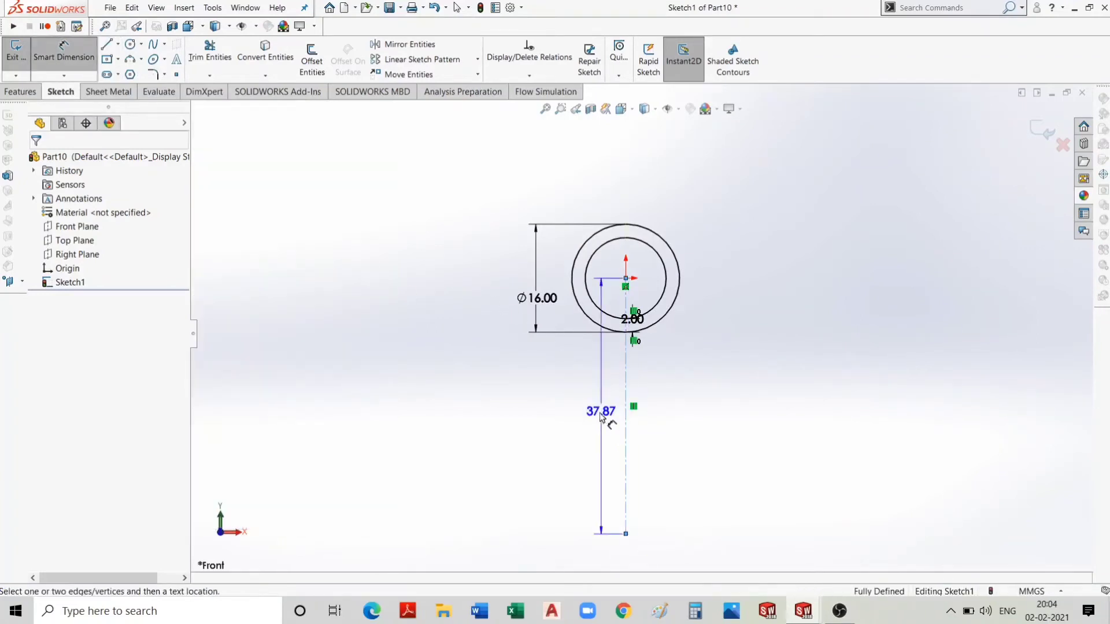
{"action": "left_click", "coordinate": [480, 417]}
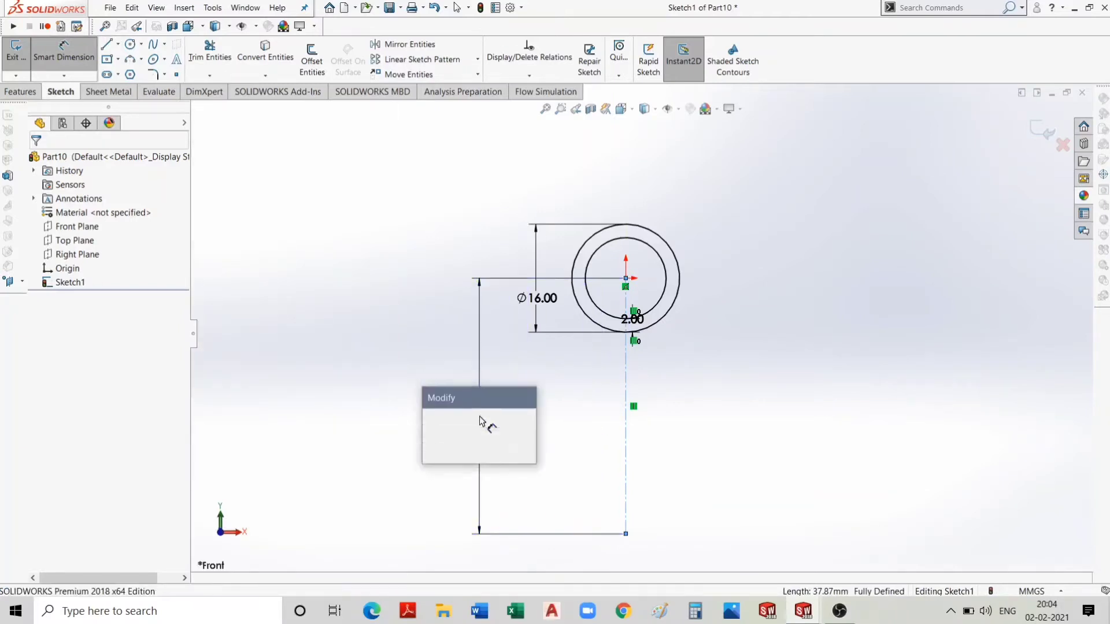
{"action": "type", "text": "50"}
{"action": "key", "text": "Return"}
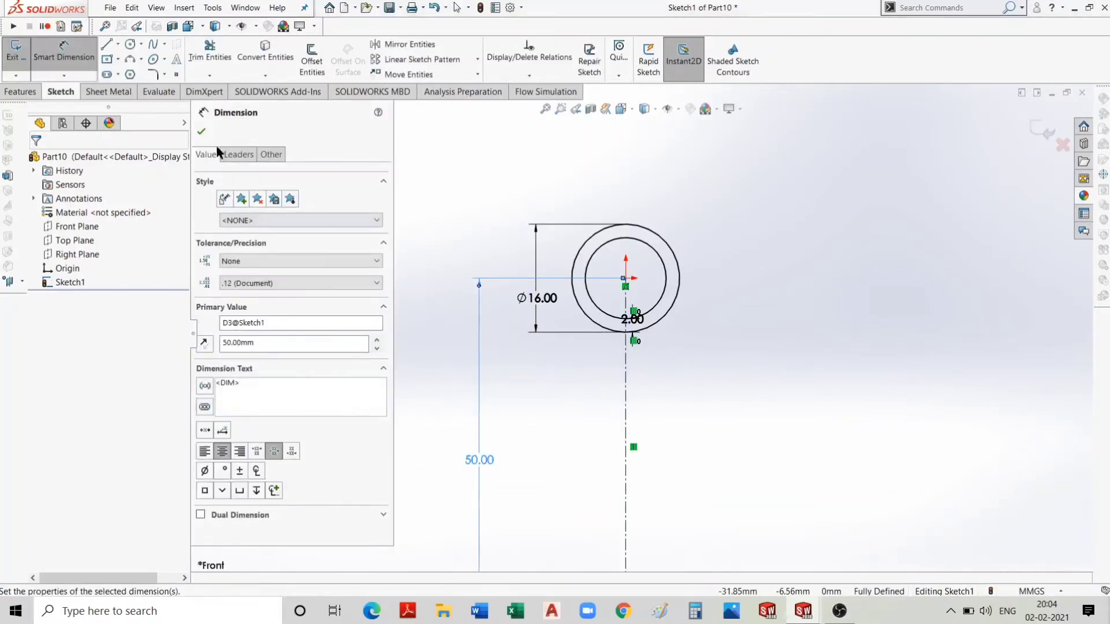
{"action": "left_click", "coordinate": [202, 132]}
{"action": "scroll", "coordinate": [806, 300], "scroll_direction": "up", "scroll_amount": 2}
{"action": "scroll", "coordinate": [806, 300], "scroll_direction": "down", "scroll_amount": 5}
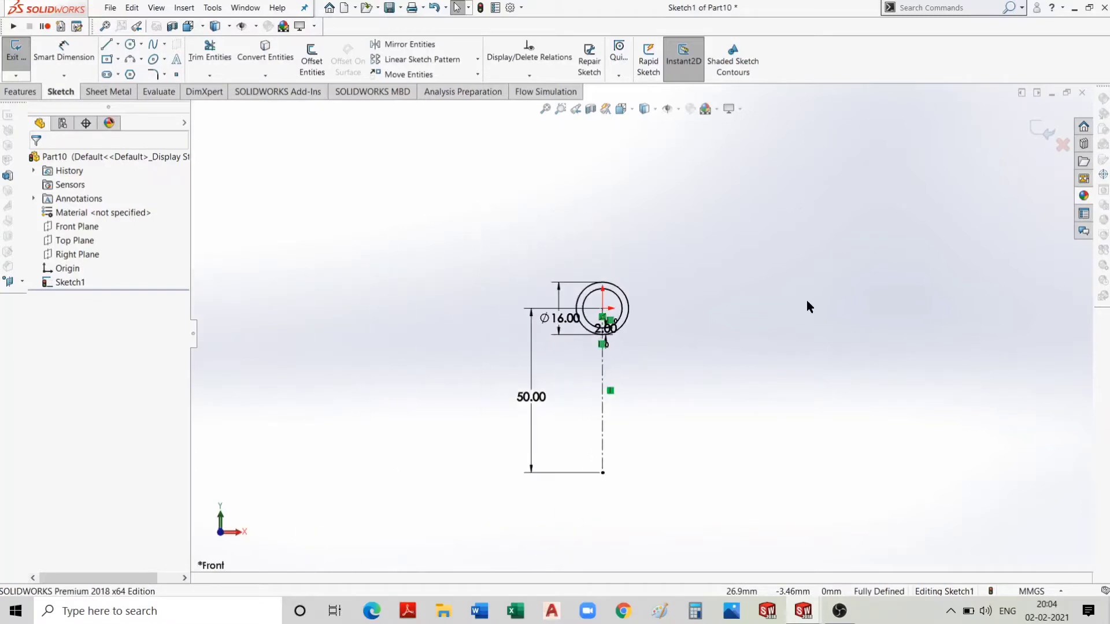
Draw a 3-point arc from the outer circle's right side to the centerline's bottom end.
{"action": "left_click", "coordinate": [133, 59]}
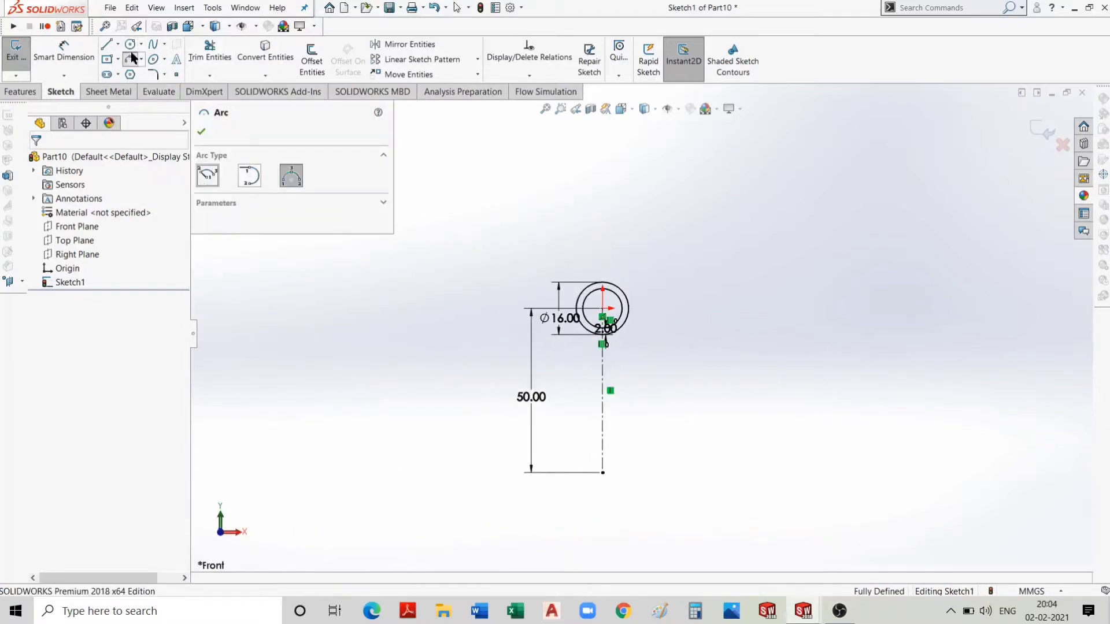
{"action": "scroll", "coordinate": [626, 317], "scroll_direction": "down", "scroll_amount": 3}
{"action": "scroll", "coordinate": [635, 315], "scroll_direction": "down", "scroll_amount": 3}
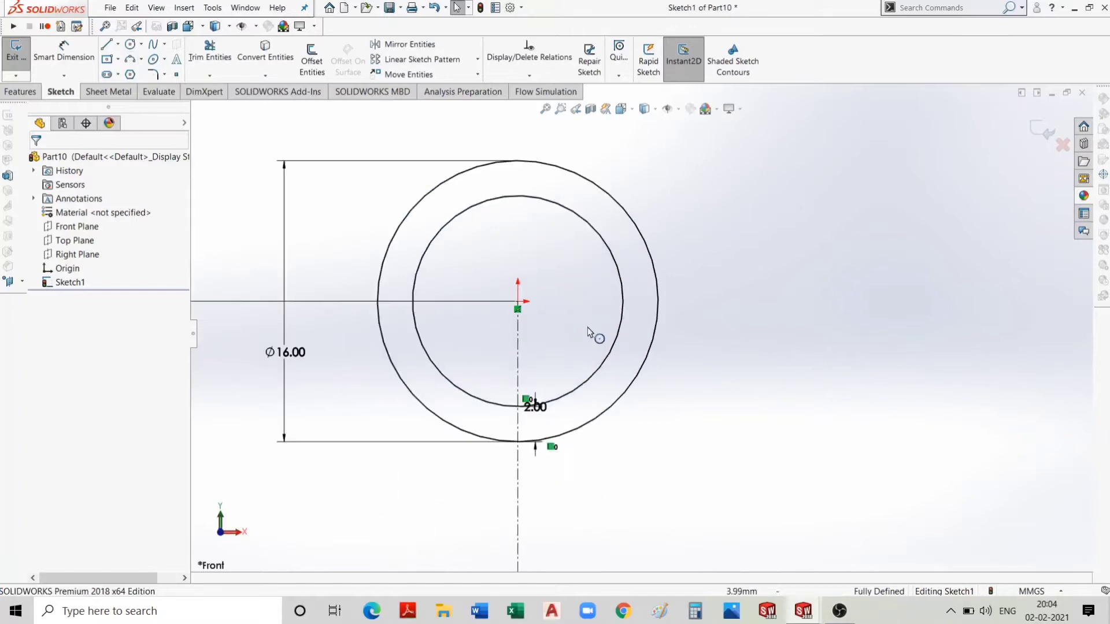
{"action": "left_click", "coordinate": [134, 56]}
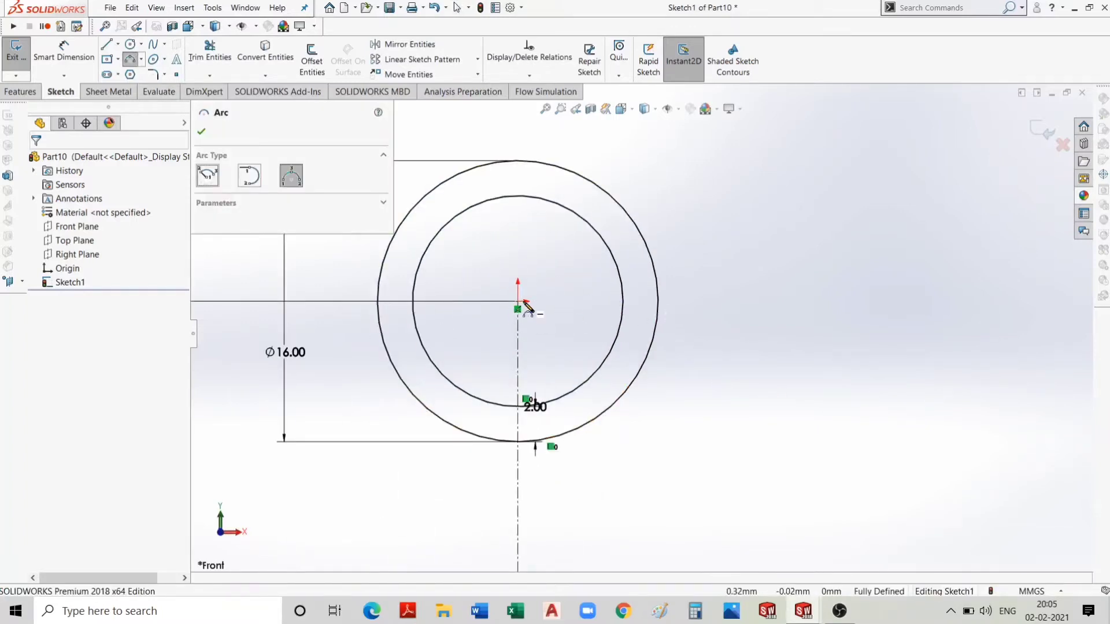
{"action": "left_click", "coordinate": [657, 302]}
{"action": "scroll", "coordinate": [659, 303], "scroll_direction": "down", "scroll_amount": 3}
{"action": "scroll", "coordinate": [659, 304], "scroll_direction": "up", "scroll_amount": 3}
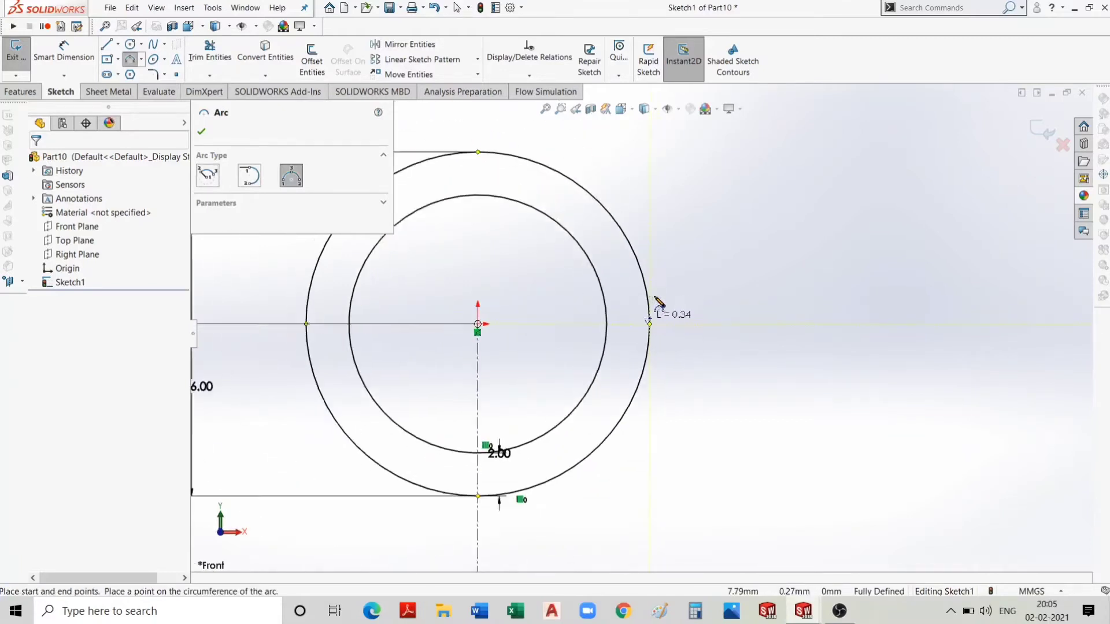
{"action": "scroll", "coordinate": [659, 304], "scroll_direction": "up", "scroll_amount": 3}
{"action": "scroll", "coordinate": [659, 304], "scroll_direction": "up", "scroll_amount": 2}
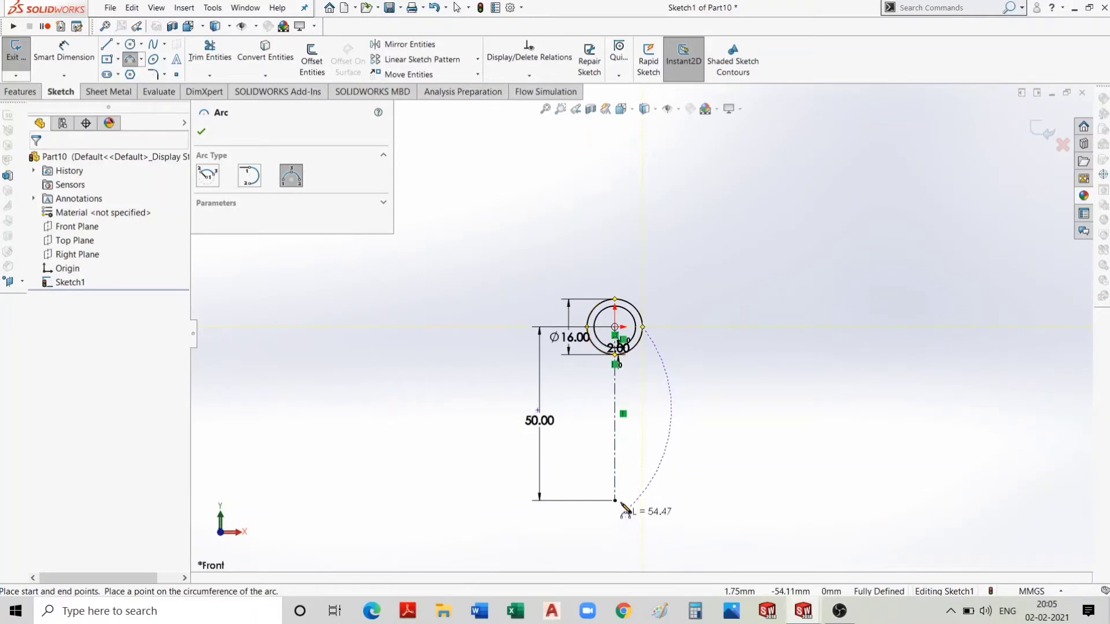
{"action": "left_click", "coordinate": [631, 478]}
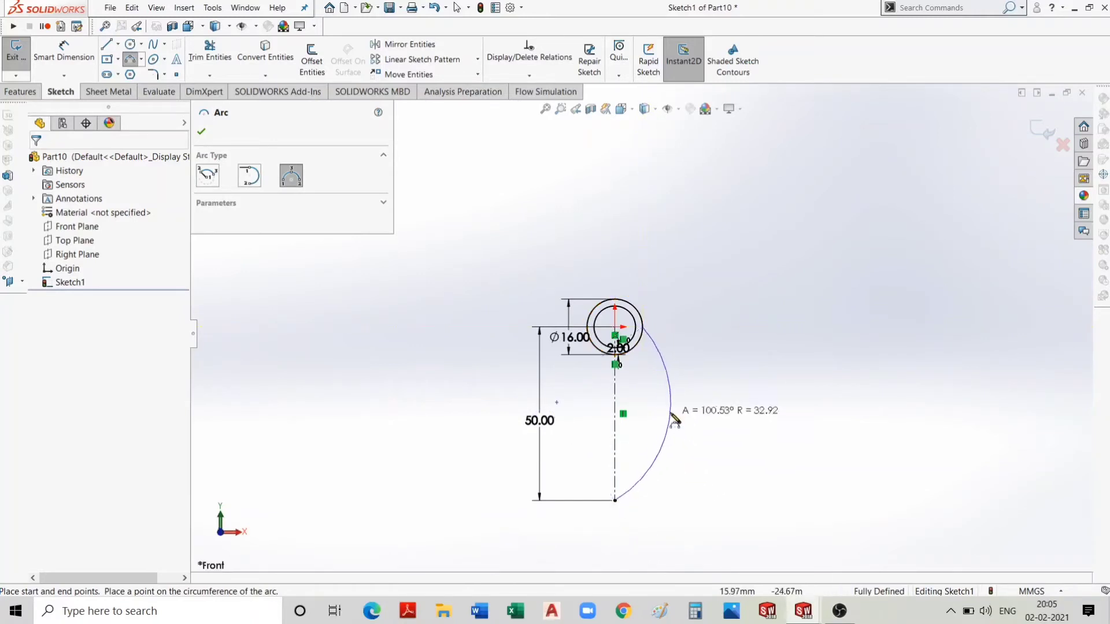
{"action": "left_click", "coordinate": [637, 417]}
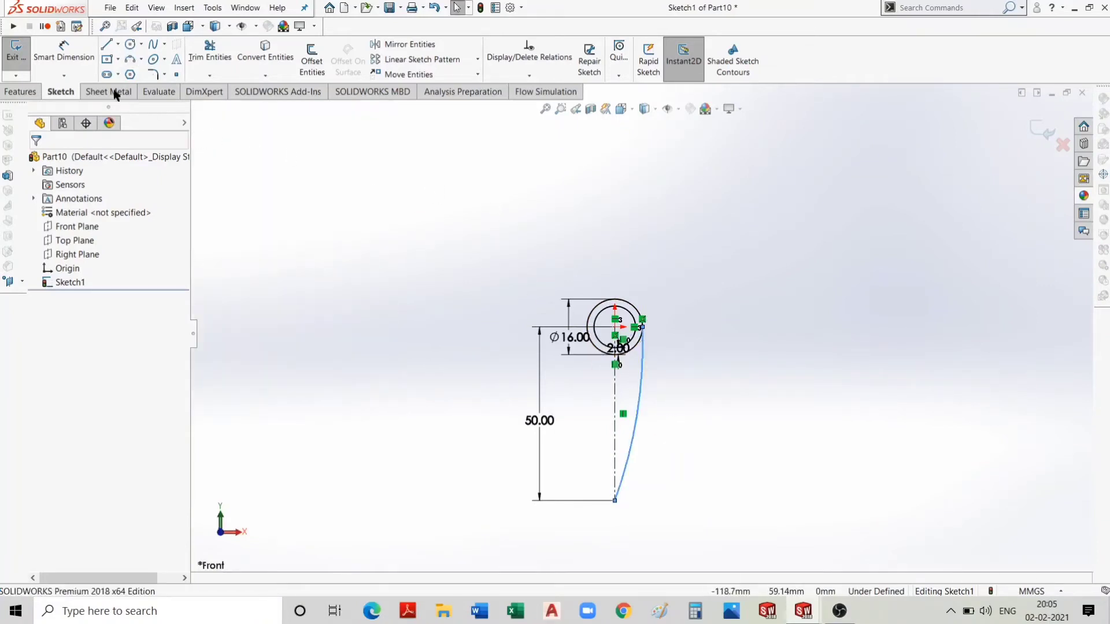
Dimension the arc's radius to 120 mm.
{"action": "left_click", "coordinate": [63, 52]}
{"action": "left_click", "coordinate": [633, 451]}
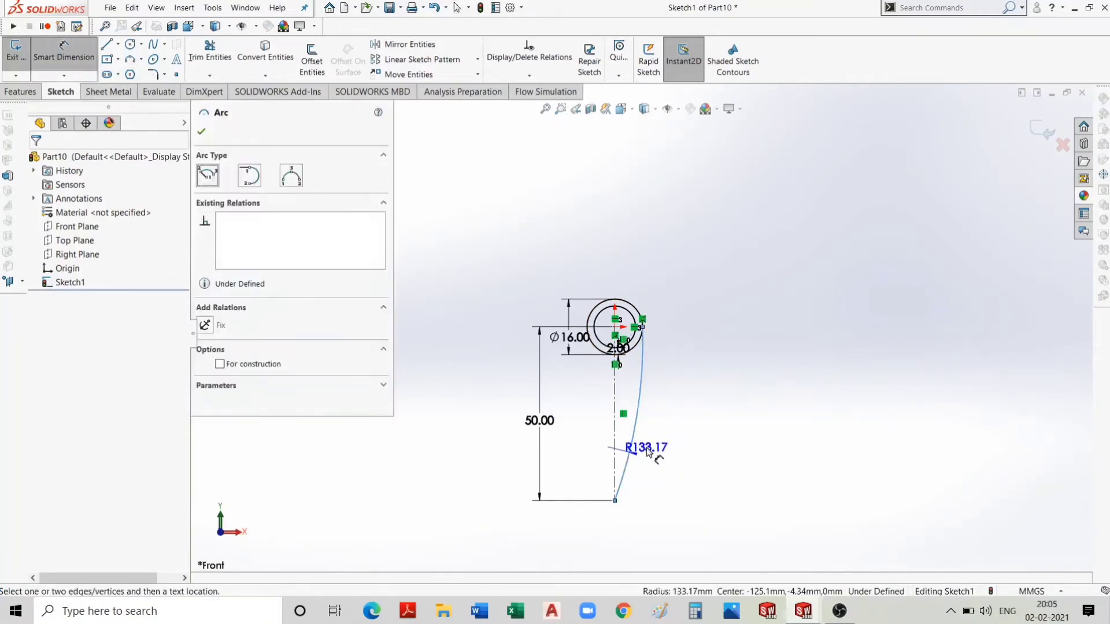
{"action": "left_click", "coordinate": [746, 474]}
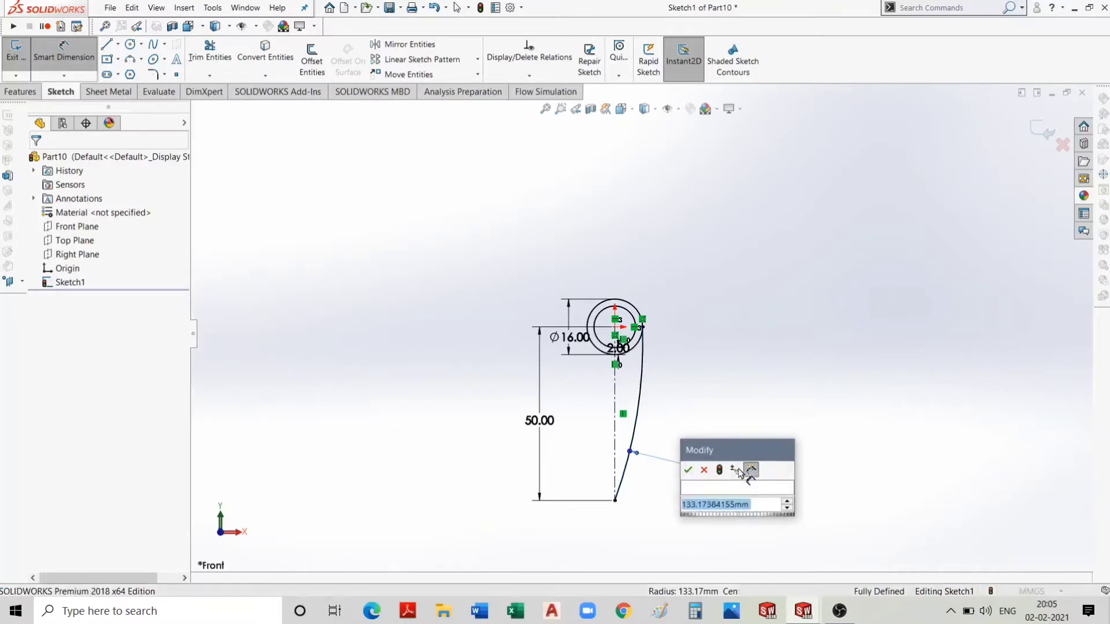
{"action": "type", "text": "120"}
{"action": "key", "text": "Return"}
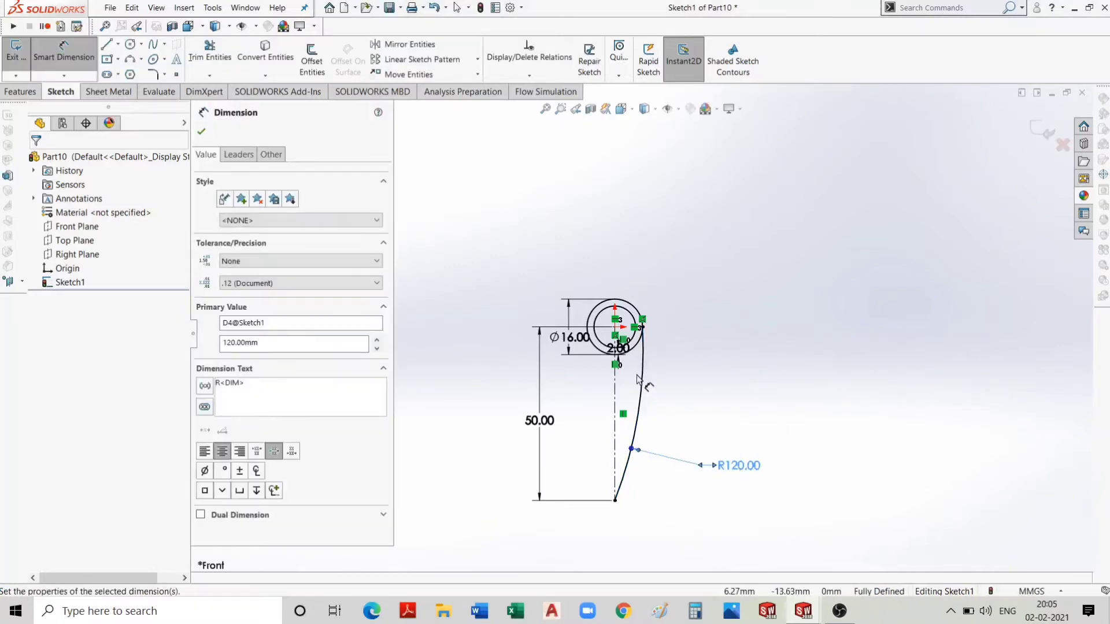
{"action": "scroll", "coordinate": [637, 378], "scroll_direction": "down", "scroll_amount": 2}
{"action": "scroll", "coordinate": [743, 404], "scroll_direction": "up", "scroll_amount": 1}
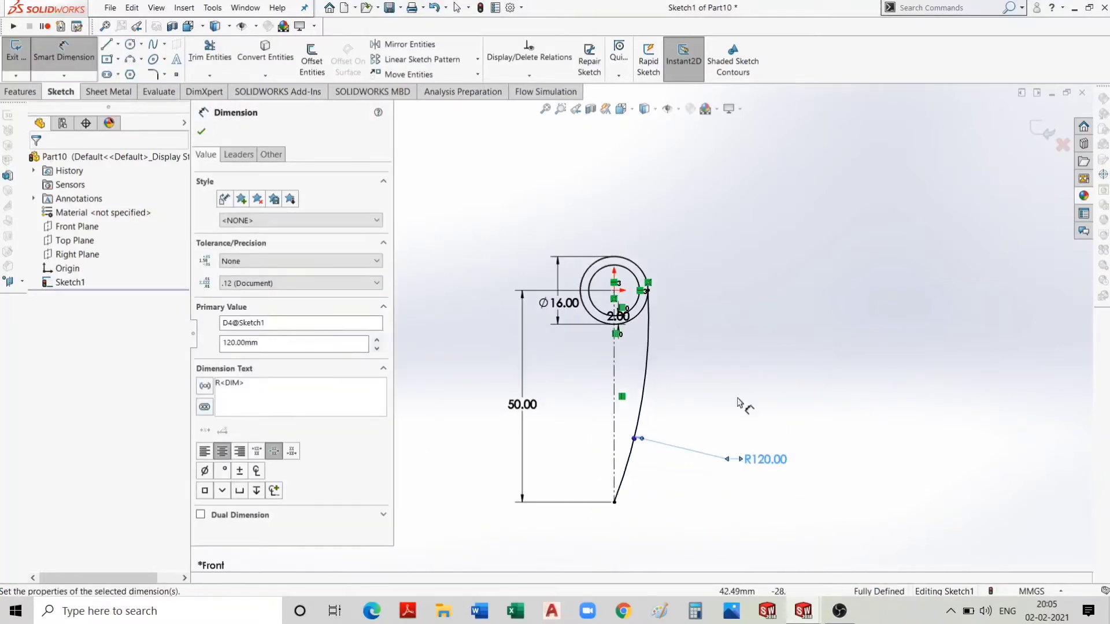
{"action": "left_click", "coordinate": [202, 133]}
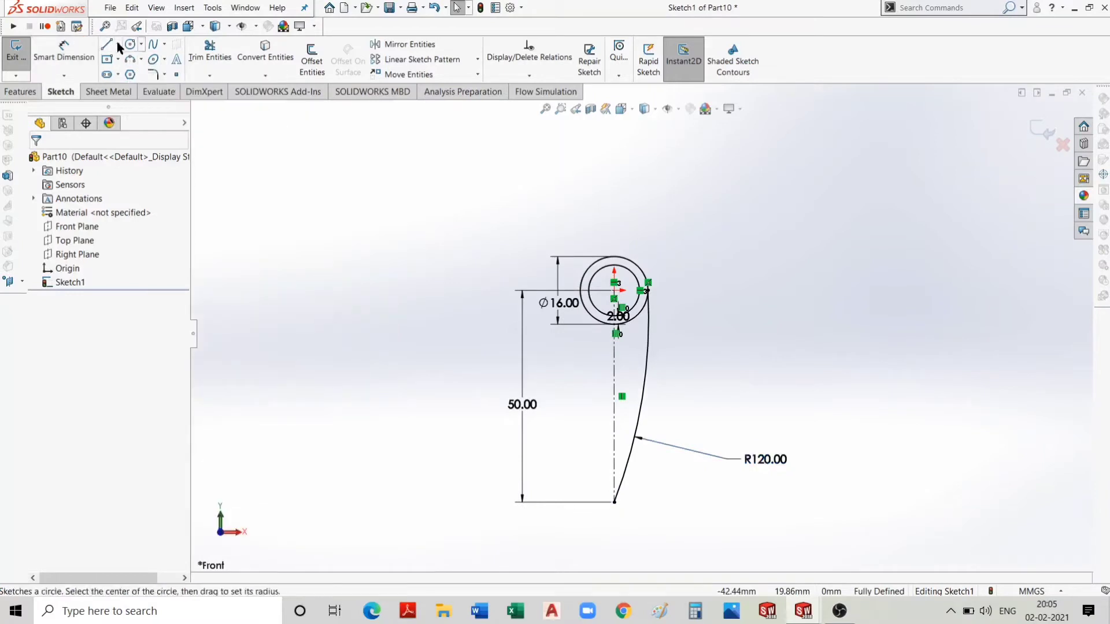
Begin an extra arc on the inner circle, then cancel it with Esc.
{"action": "left_click", "coordinate": [131, 59]}
{"action": "scroll", "coordinate": [659, 324], "scroll_direction": "down", "scroll_amount": 1}
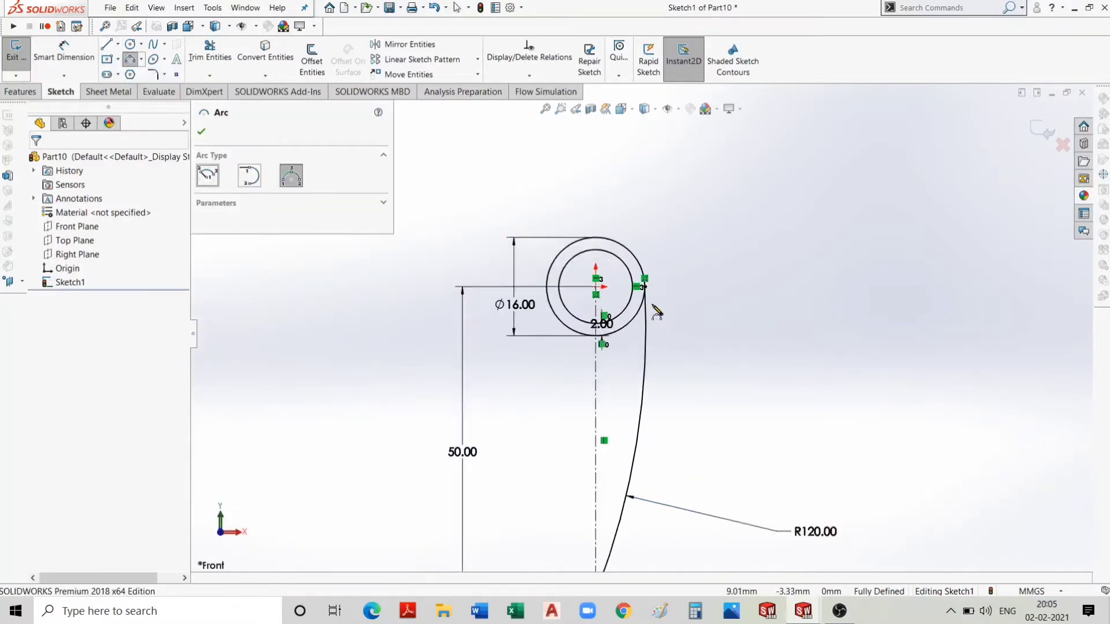
{"action": "scroll", "coordinate": [641, 306], "scroll_direction": "down", "scroll_amount": 2}
{"action": "scroll", "coordinate": [642, 307], "scroll_direction": "down", "scroll_amount": 2}
{"action": "scroll", "coordinate": [638, 295], "scroll_direction": "down", "scroll_amount": 2}
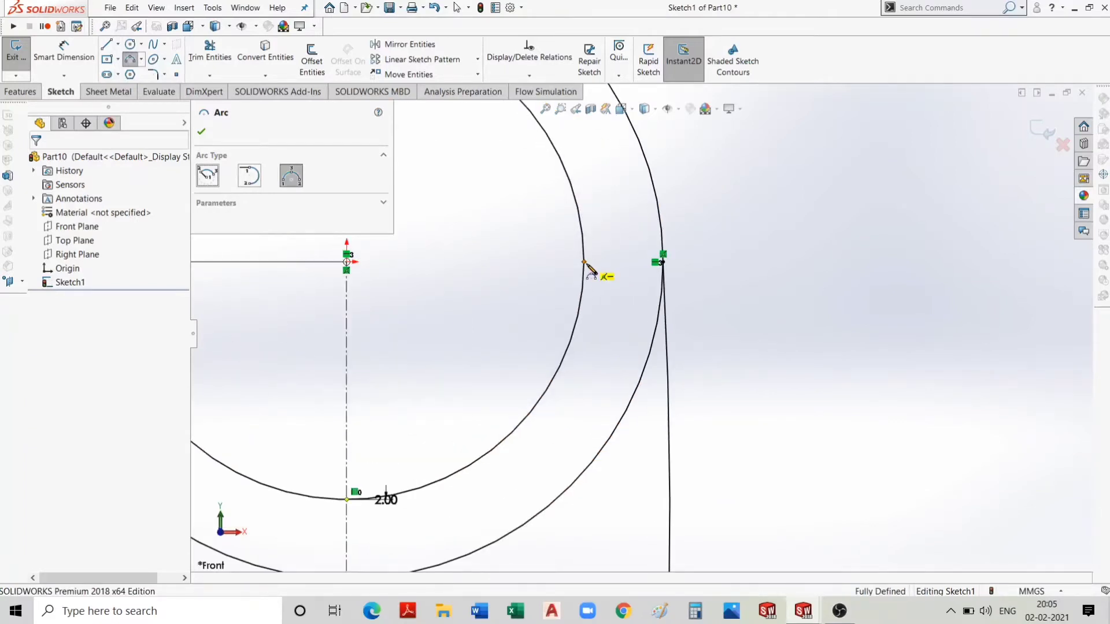
{"action": "left_click", "coordinate": [584, 262]}
{"action": "scroll", "coordinate": [614, 315], "scroll_direction": "down", "scroll_amount": 1}
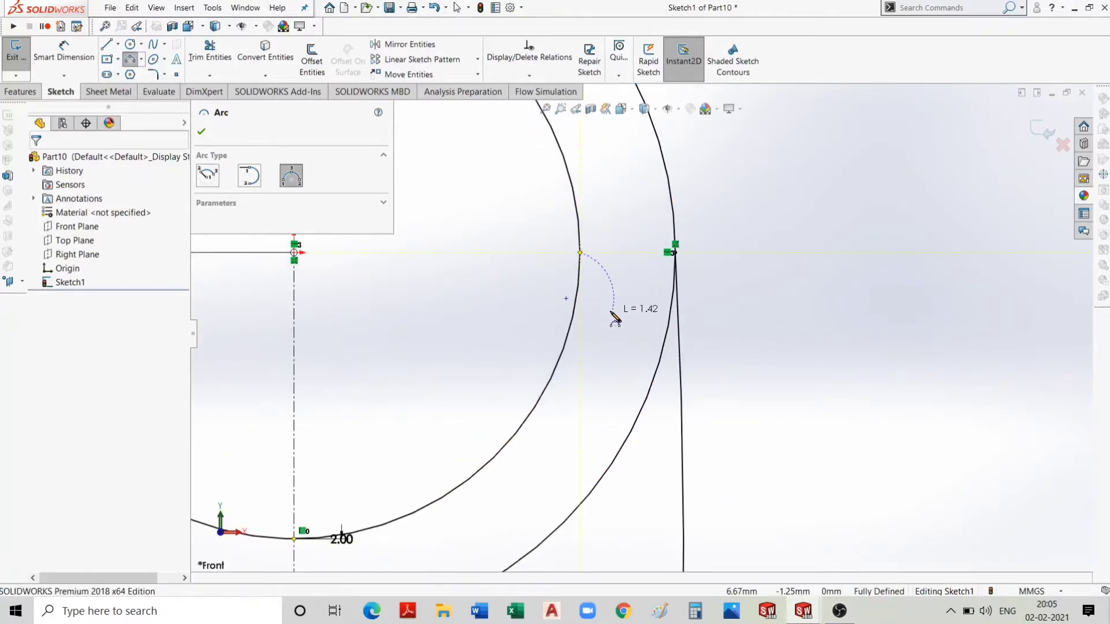
{"action": "key", "text": "Escape"}
{"action": "scroll", "coordinate": [611, 313], "scroll_direction": "up", "scroll_amount": 2}
{"action": "scroll", "coordinate": [611, 314], "scroll_direction": "up", "scroll_amount": 2}
{"action": "scroll", "coordinate": [612, 314], "scroll_direction": "up", "scroll_amount": 1}
{"action": "scroll", "coordinate": [611, 316], "scroll_direction": "up", "scroll_amount": 1}
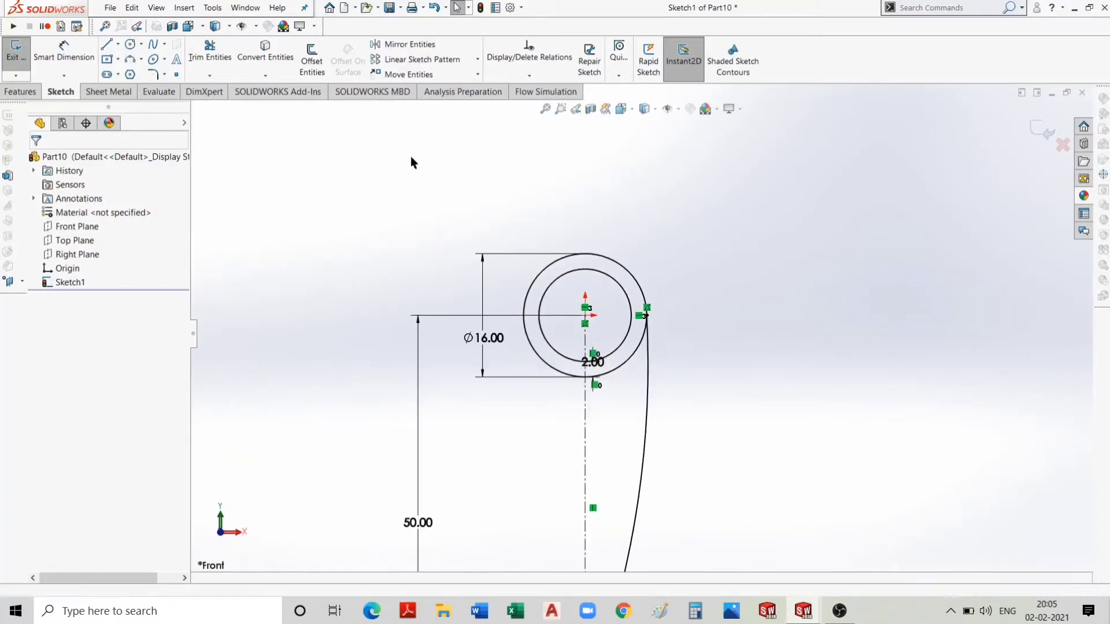
Offset the R120 arc 2 mm to create a parallel inner arc.
{"action": "left_click", "coordinate": [311, 61]}
{"action": "left_click", "coordinate": [644, 460]}
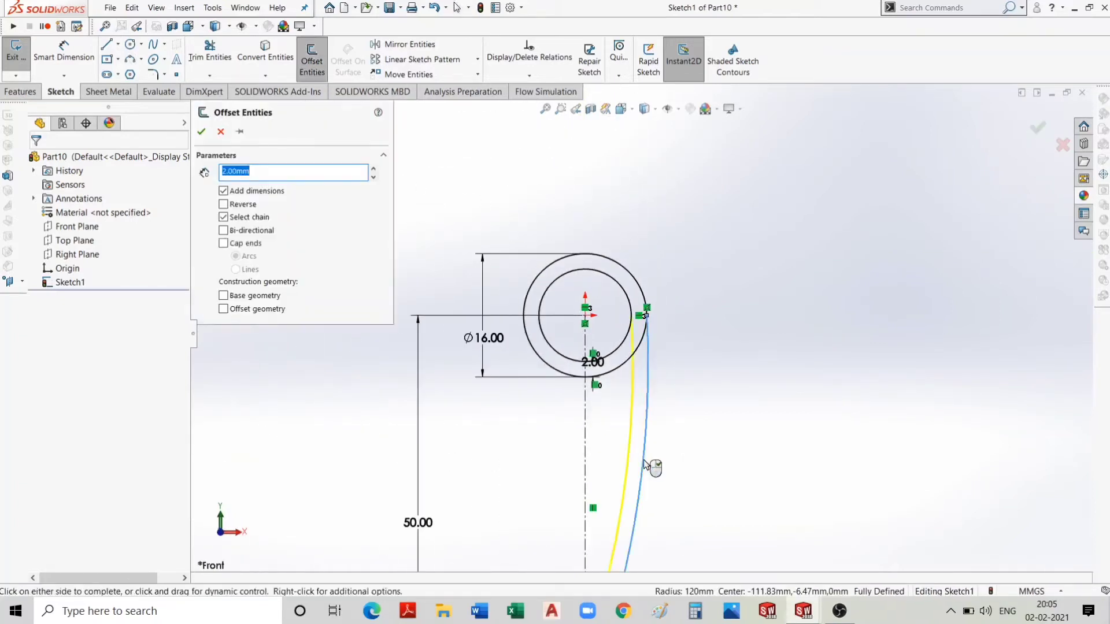
{"action": "left_click", "coordinate": [201, 132]}
{"action": "scroll", "coordinate": [610, 367], "scroll_direction": "up", "scroll_amount": 2}
{"action": "scroll", "coordinate": [620, 490], "scroll_direction": "down", "scroll_amount": 3}
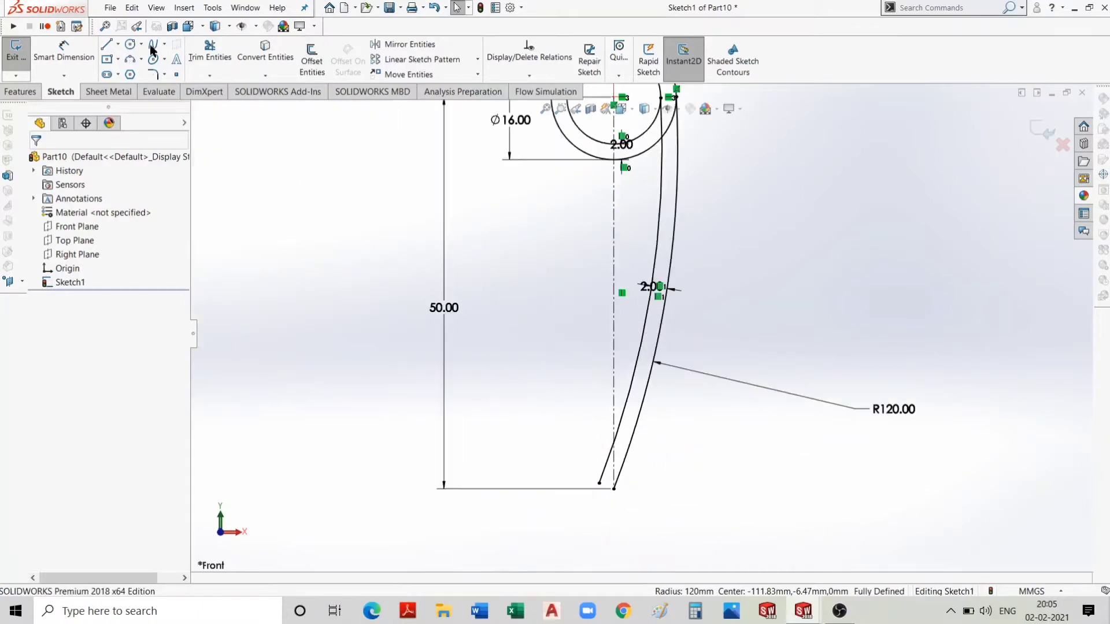
Draw a short line joining the two arcs' lower ends and fit the sketch in view.
{"action": "left_click", "coordinate": [106, 45]}
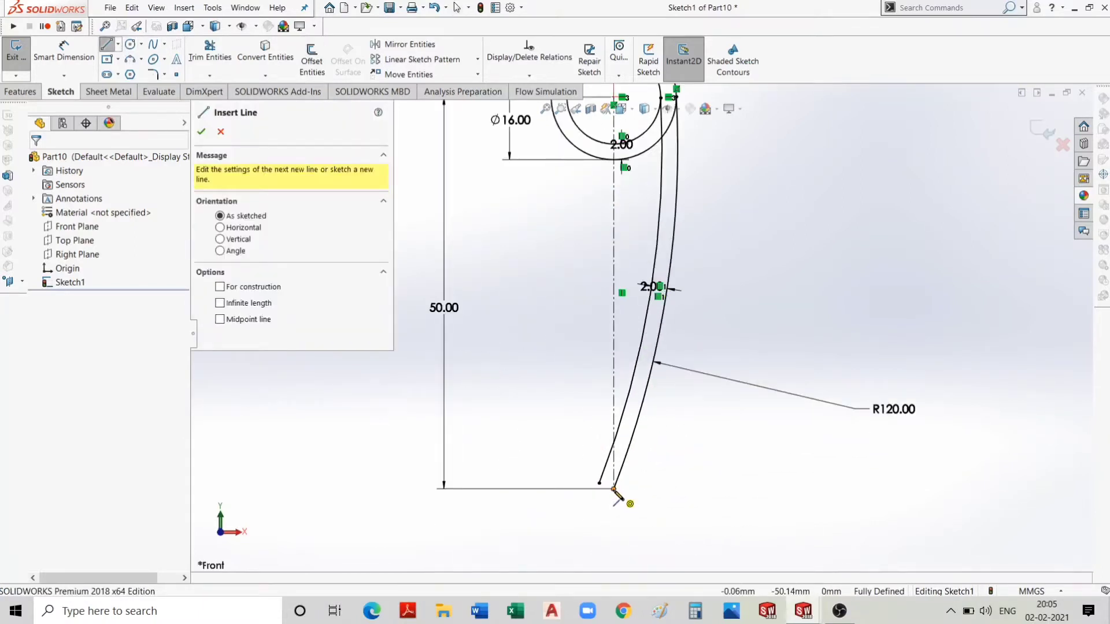
{"action": "left_click_drag", "start_coordinate": [613, 488], "coordinate": [600, 484]}
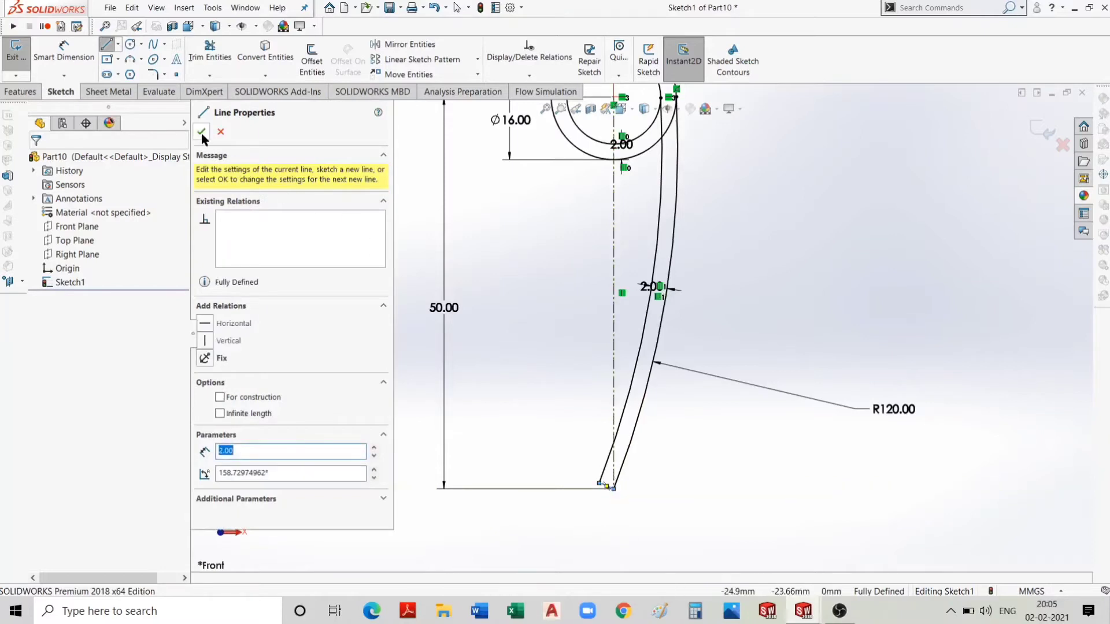
{"action": "left_click", "coordinate": [201, 133]}
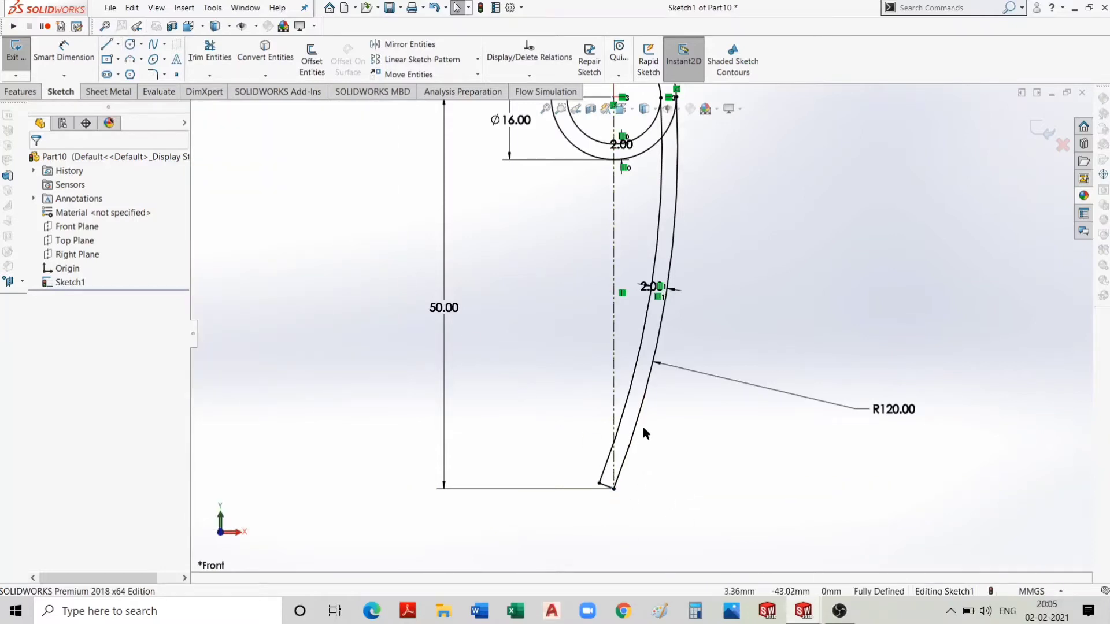
{"action": "key", "text": "f"}
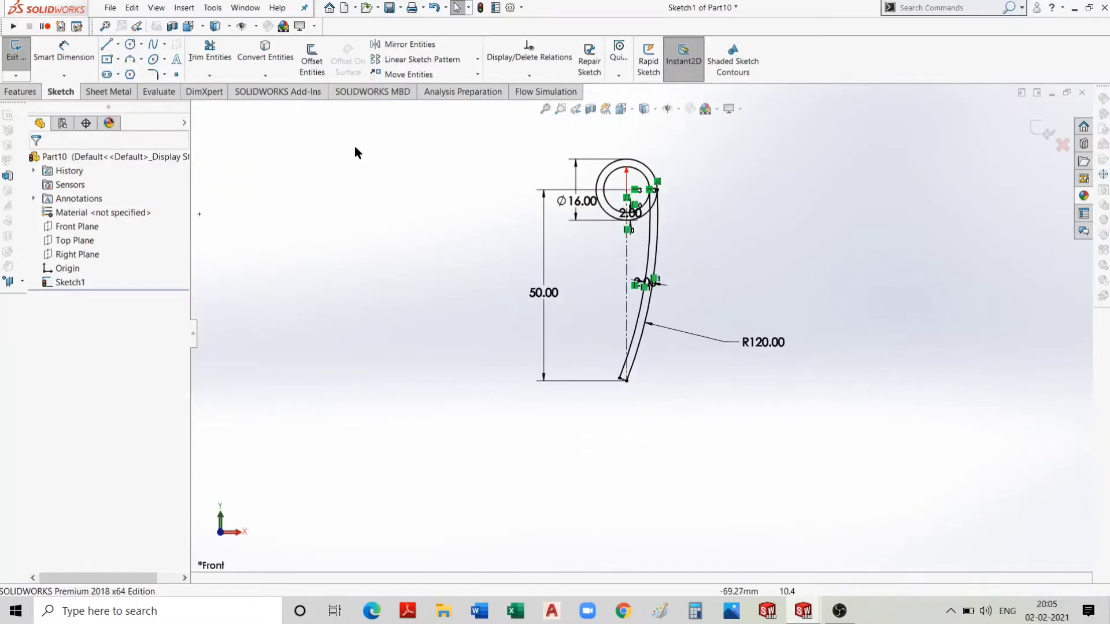
{"action": "left_click", "coordinate": [21, 91]}
{"action": "left_click", "coordinate": [23, 66]}
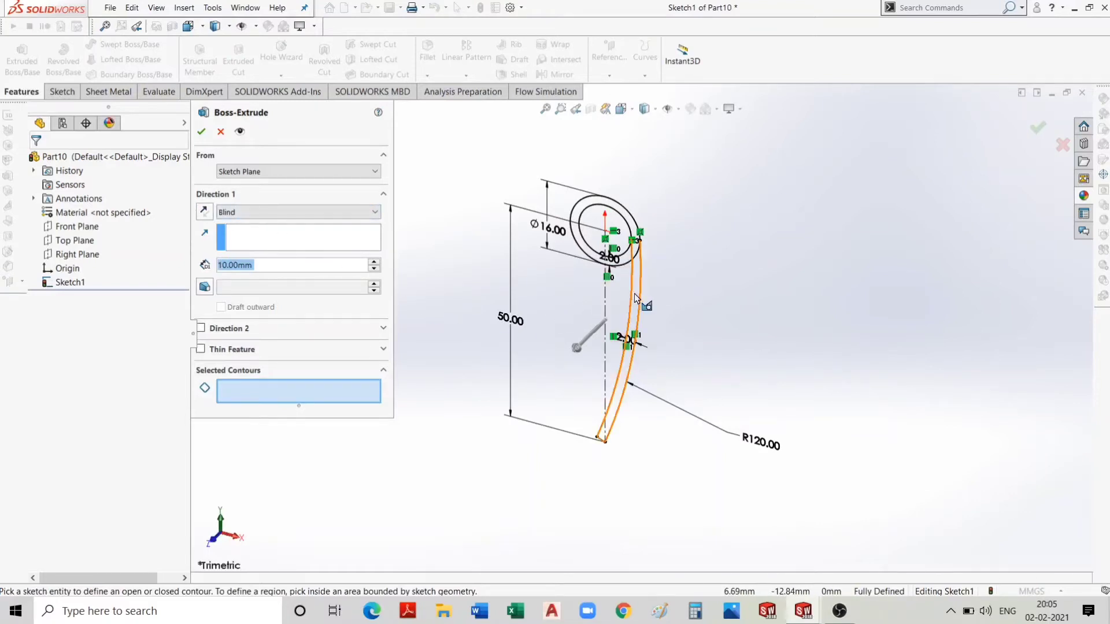
{"action": "left_click", "coordinate": [222, 132]}
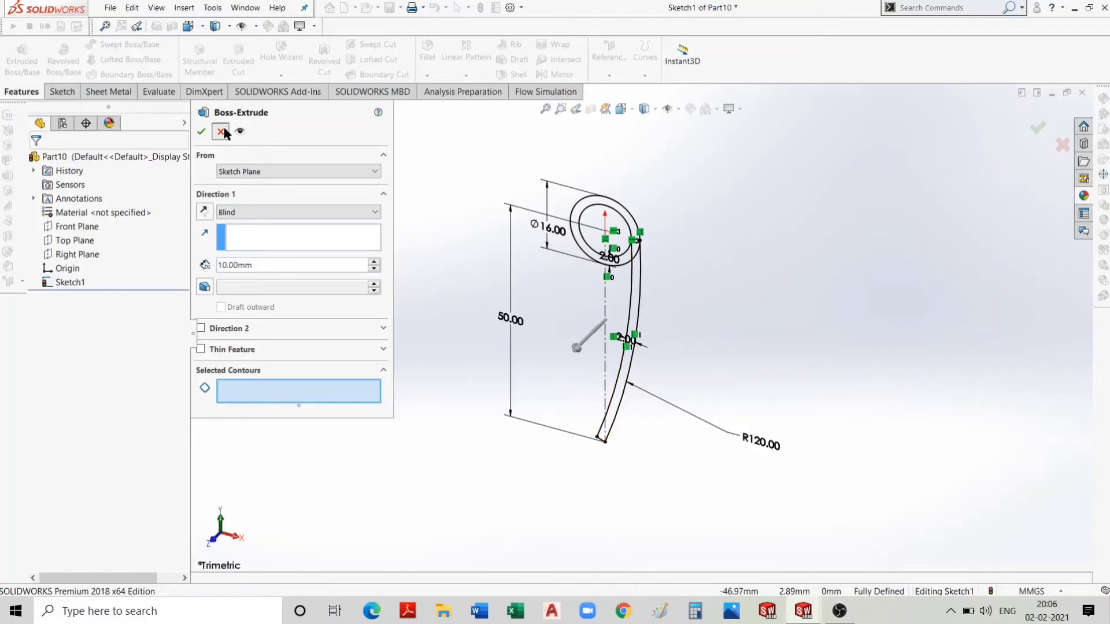
{"action": "left_click", "coordinate": [61, 91]}
{"action": "left_click", "coordinate": [210, 57]}
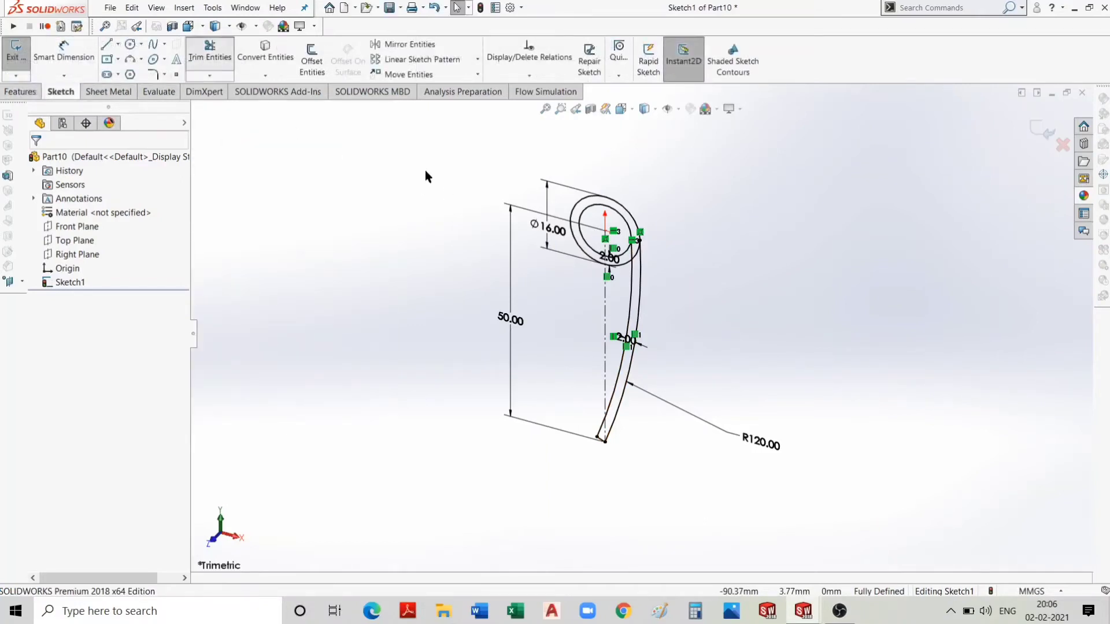
{"action": "scroll", "coordinate": [625, 245], "scroll_direction": "down", "scroll_amount": 3}
{"action": "scroll", "coordinate": [625, 246], "scroll_direction": "down", "scroll_amount": 3}
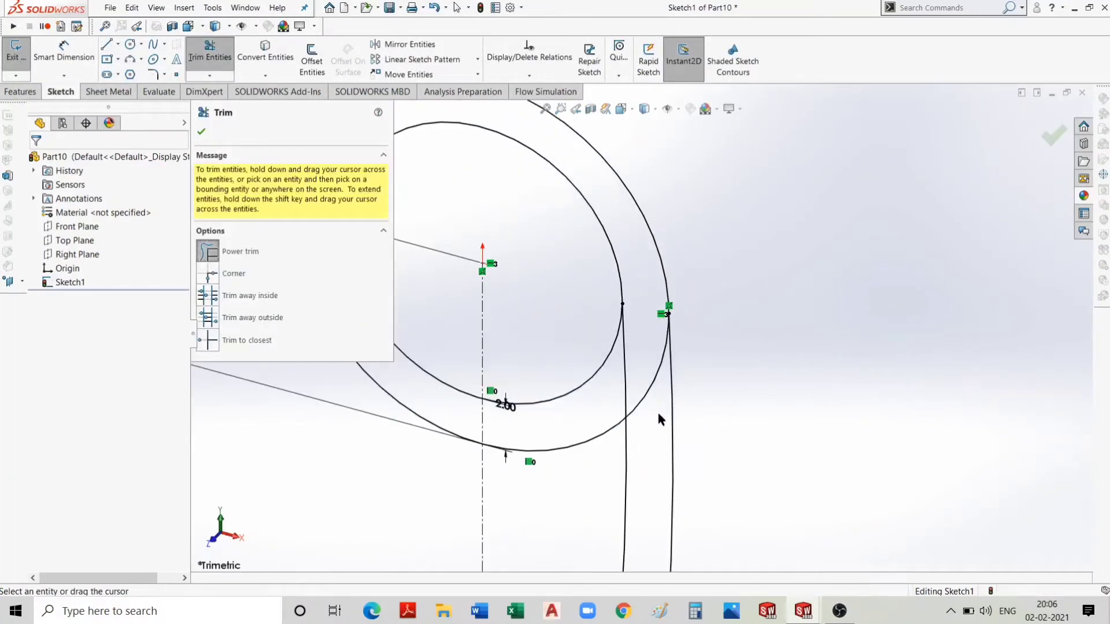
Power-trim the outer arc stretch between the loop and the straight leg.
{"action": "left_click", "coordinate": [201, 133]}
{"action": "left_click", "coordinate": [107, 44]}
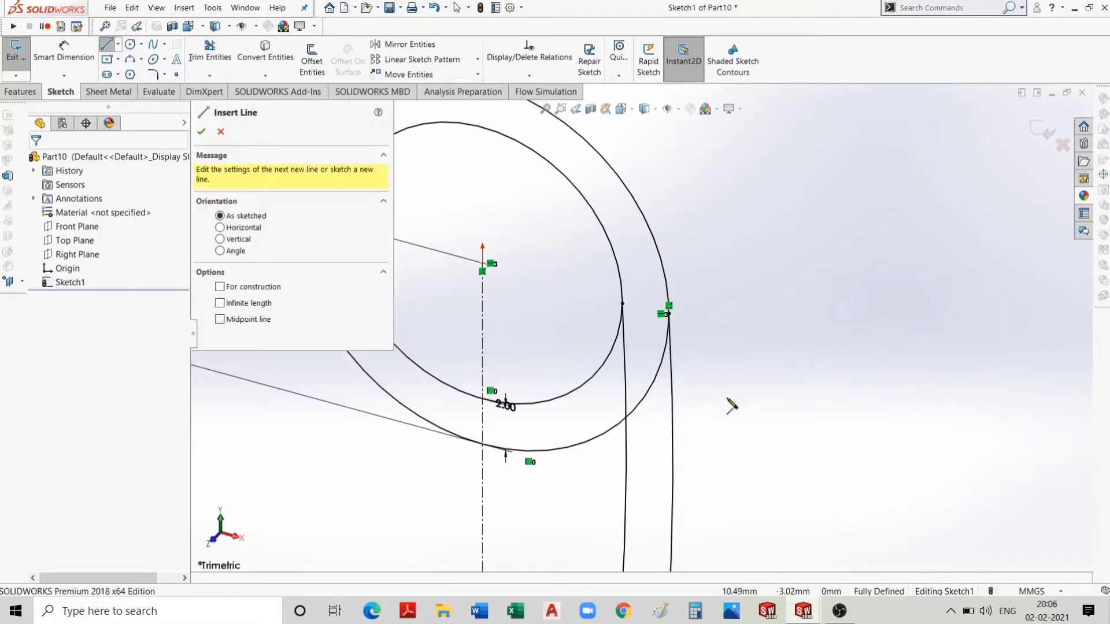
{"action": "left_click", "coordinate": [220, 131]}
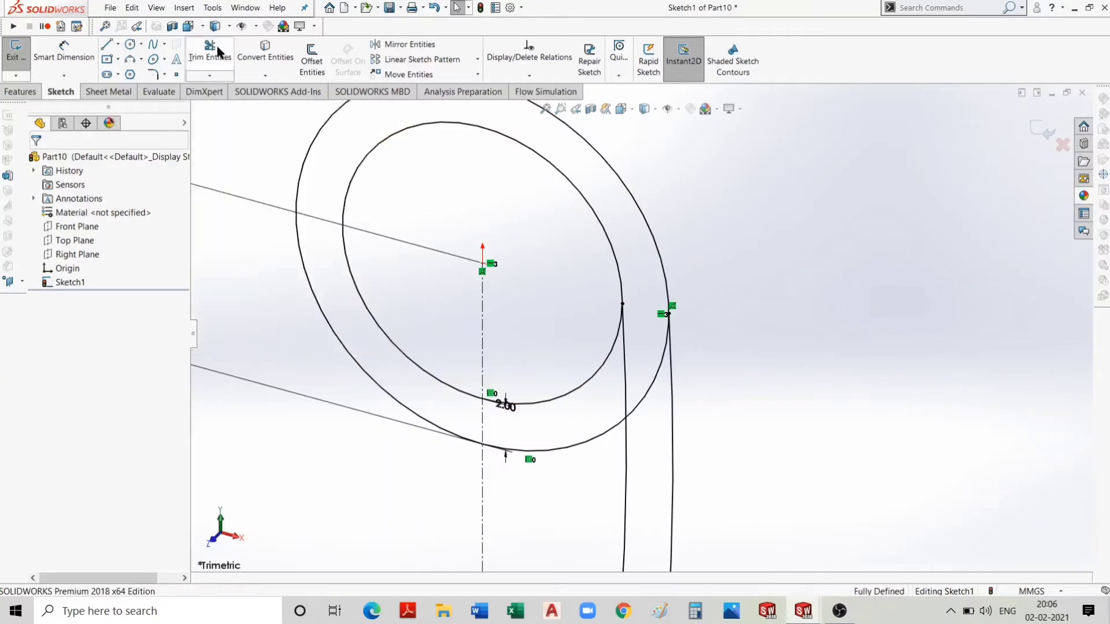
{"action": "left_click", "coordinate": [210, 50]}
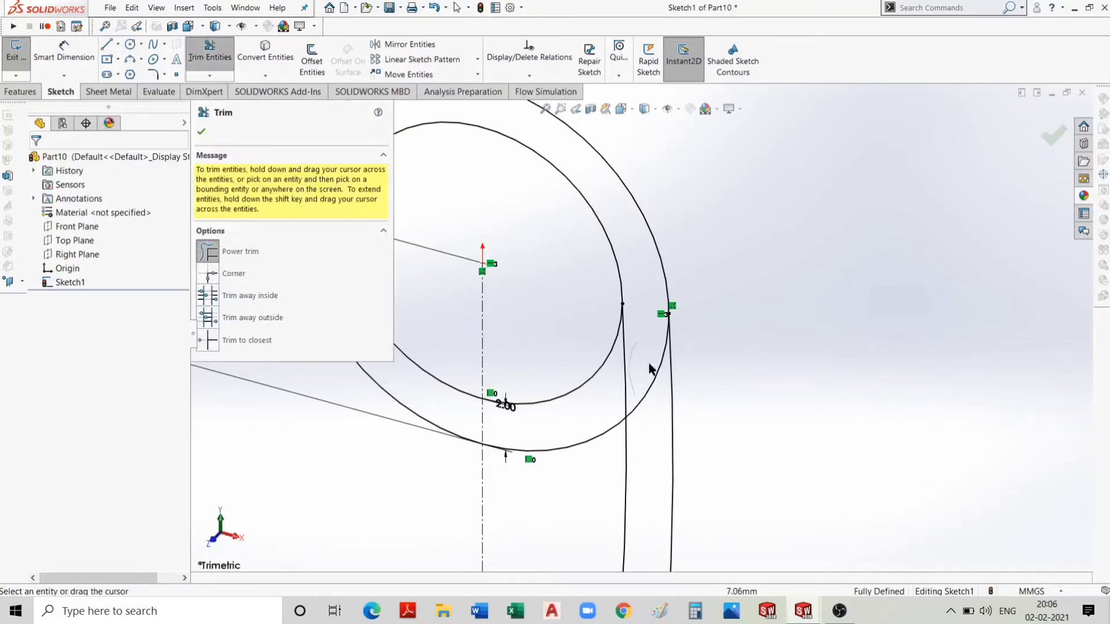
{"action": "left_click_drag", "start_coordinate": [650, 368], "coordinate": [654, 411]}
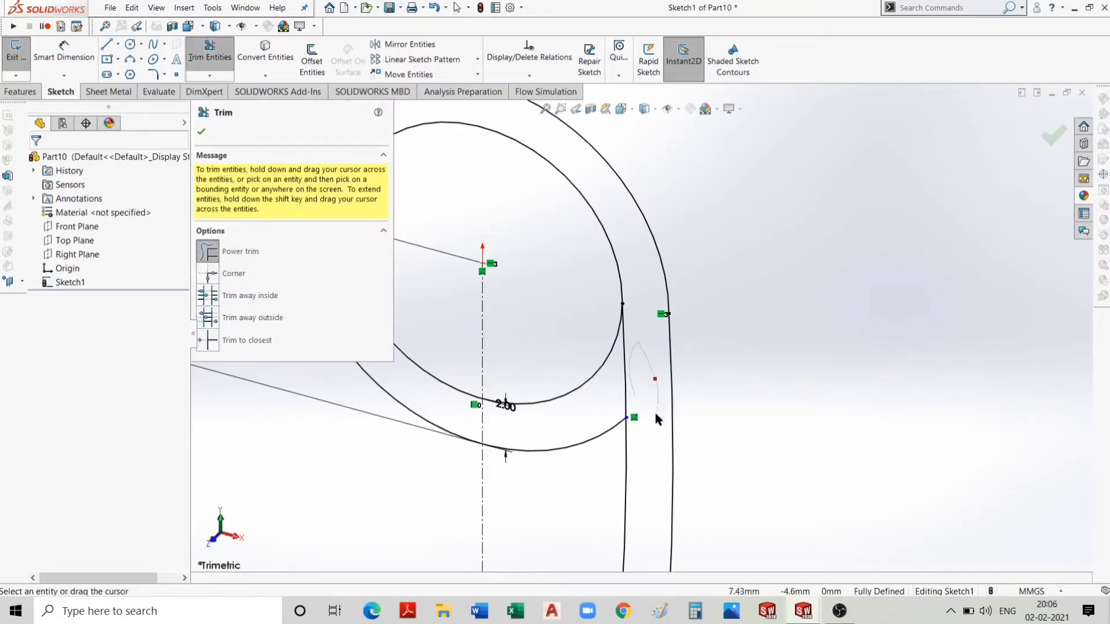
{"action": "left_click", "coordinate": [202, 132]}
{"action": "scroll", "coordinate": [615, 383], "scroll_direction": "up", "scroll_amount": 2}
{"action": "scroll", "coordinate": [615, 383], "scroll_direction": "up", "scroll_amount": 3}
{"action": "scroll", "coordinate": [615, 382], "scroll_direction": "up", "scroll_amount": 2}
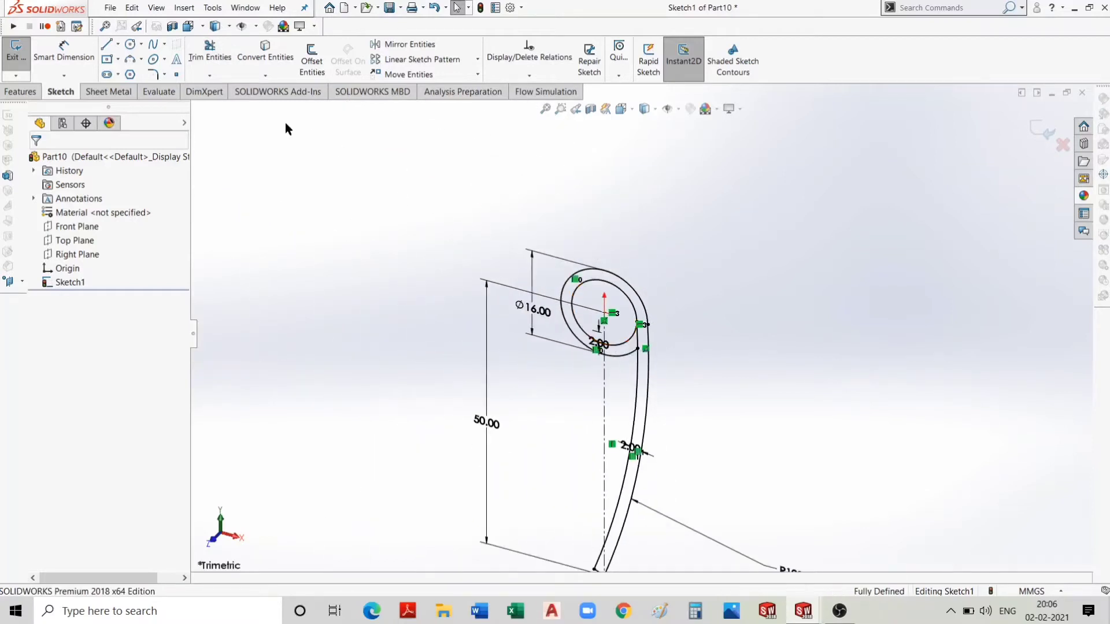
Extrude the selected ring-and-tail region 25 mm to create Boss-Extrude1.
{"action": "left_click", "coordinate": [21, 92]}
{"action": "left_click", "coordinate": [22, 58]}
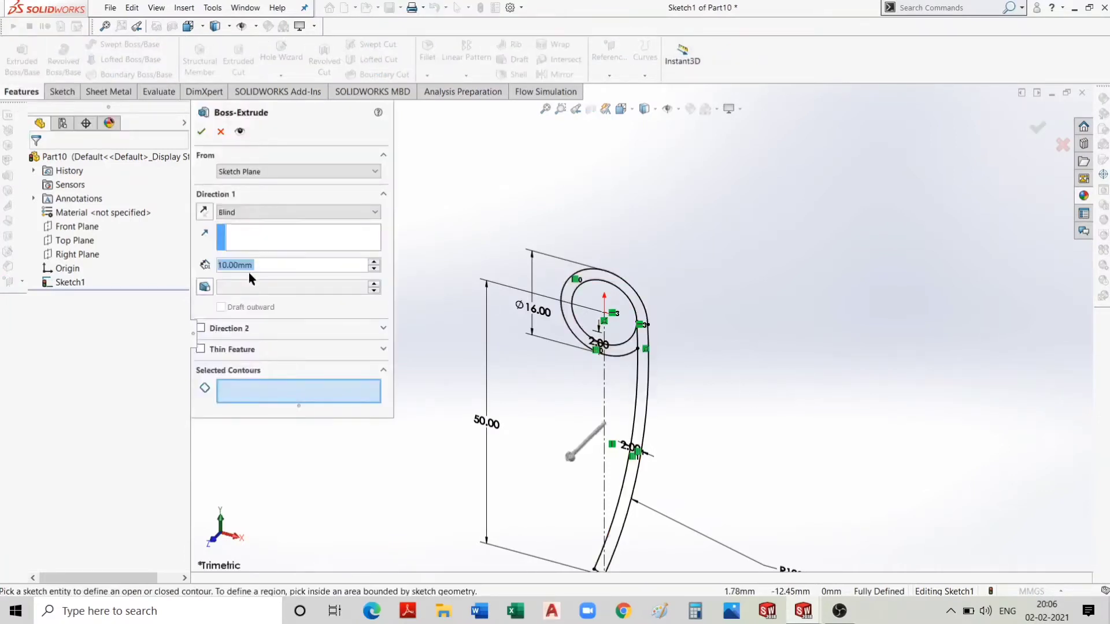
{"action": "type", "text": "25"}
{"action": "key", "text": "Return"}
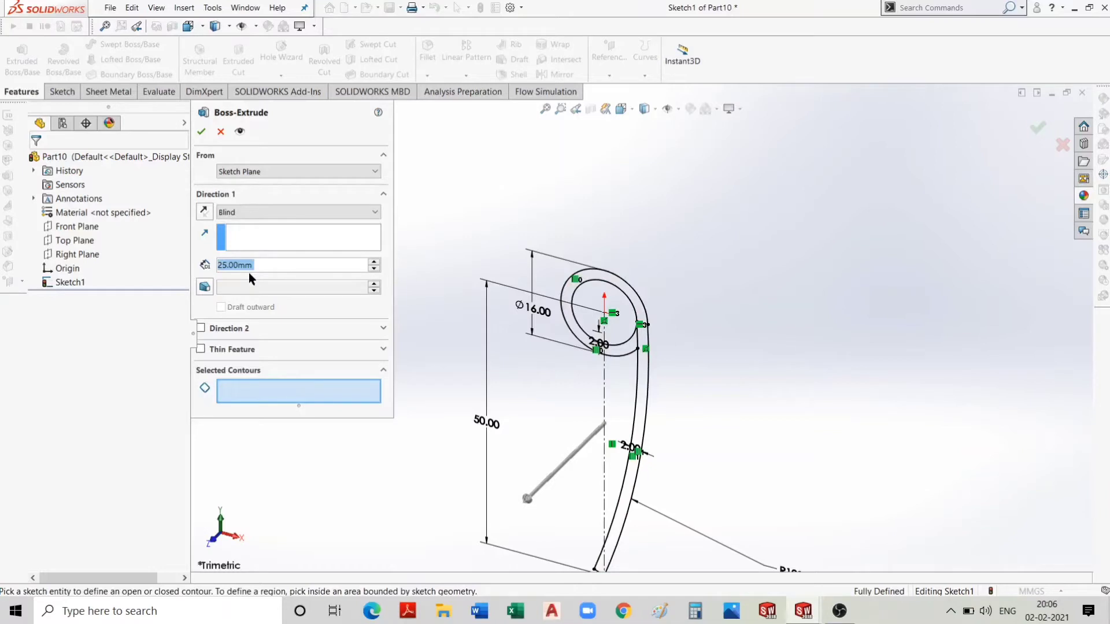
{"action": "left_click", "coordinate": [201, 131]}
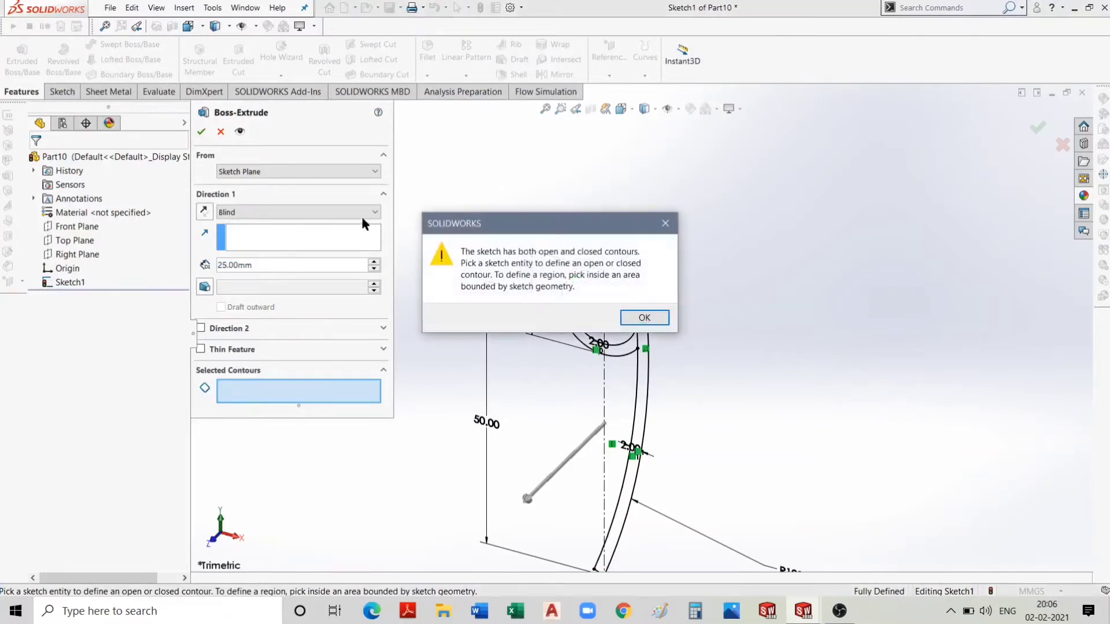
{"action": "left_click", "coordinate": [637, 320]}
{"action": "left_click", "coordinate": [639, 368]}
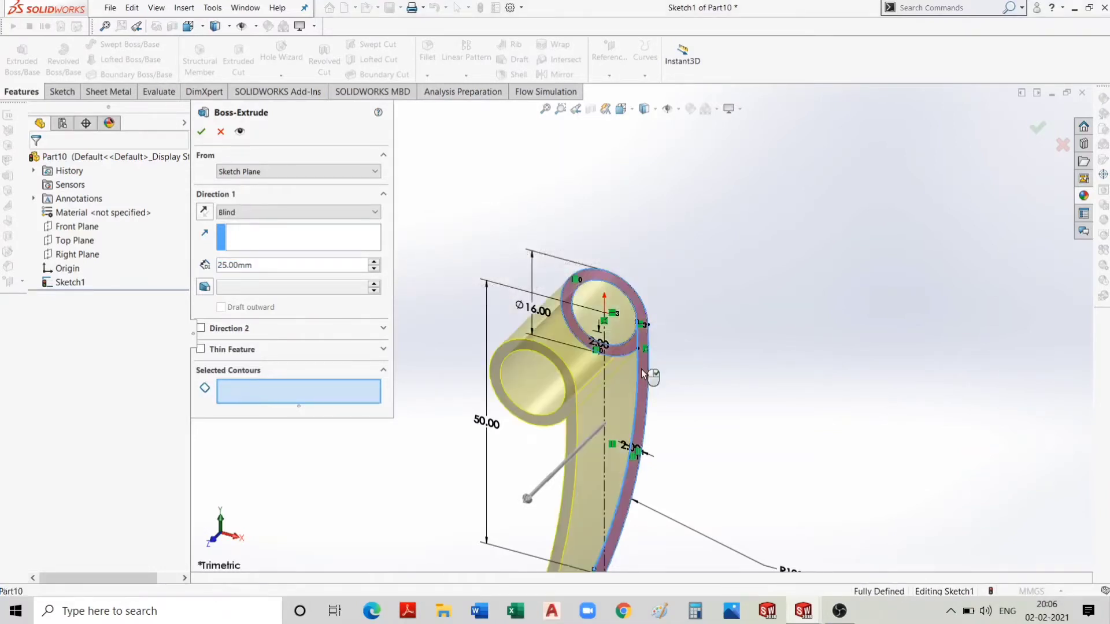
{"action": "left_click", "coordinate": [202, 131]}
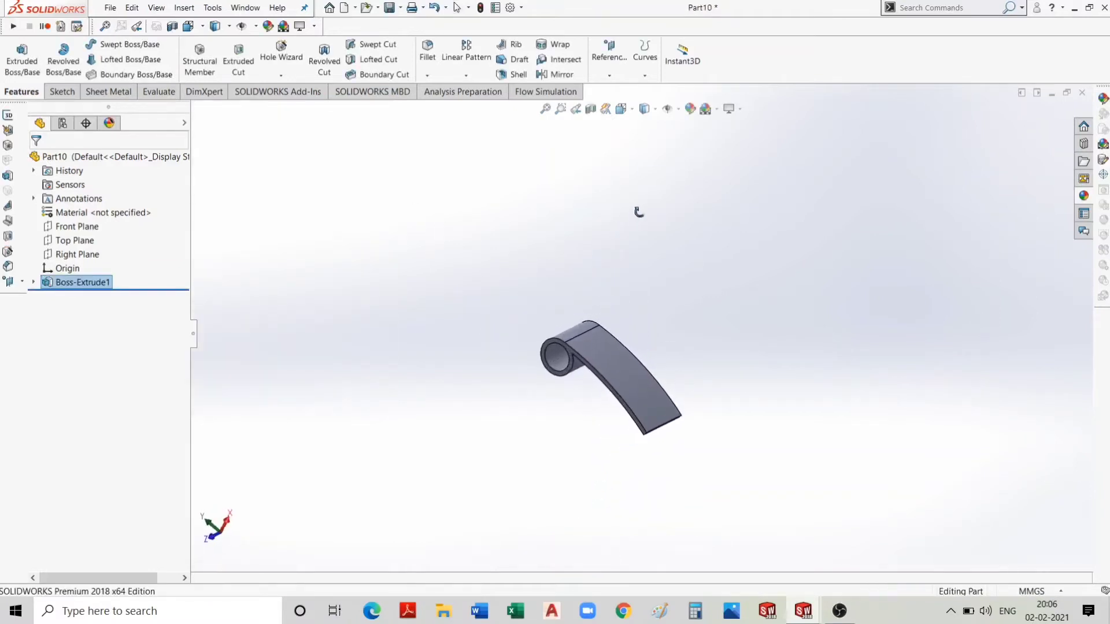
{"action": "middle_click_drag", "start_coordinate": [612, 371], "coordinate": [615, 318]}
{"action": "scroll", "coordinate": [659, 373], "scroll_direction": "down", "scroll_amount": 2}
{"action": "scroll", "coordinate": [659, 377], "scroll_direction": "down", "scroll_amount": 2}
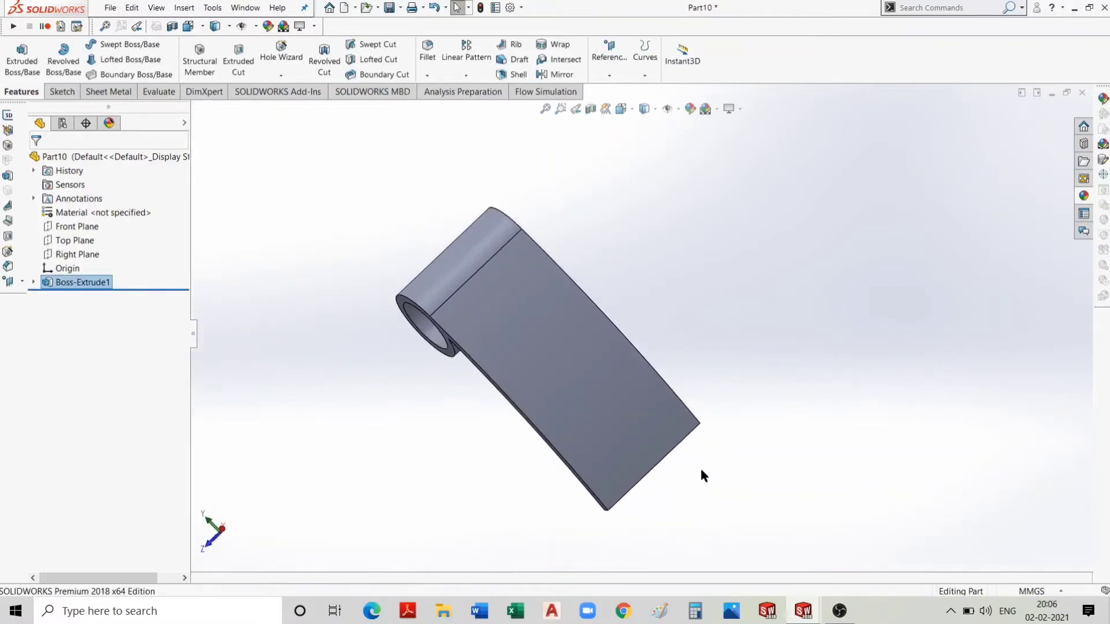
{"action": "middle_click_drag", "start_coordinate": [701, 471], "coordinate": [466, 453]}
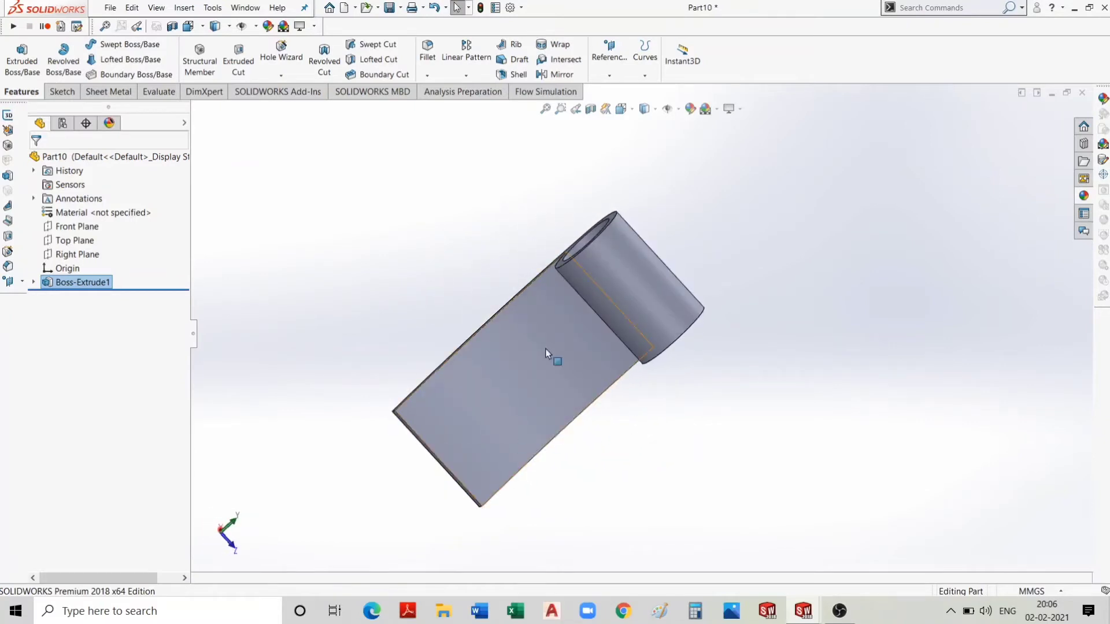
{"action": "mouse_move", "coordinate": [545, 348]}
{"action": "middle_mouse_down"}
{"action": "mouse_move", "coordinate": [661, 376]}
{"action": "mouse_move", "coordinate": [797, 328]}
{"action": "mouse_move", "coordinate": [906, 306]}
{"action": "middle_mouse_up"}
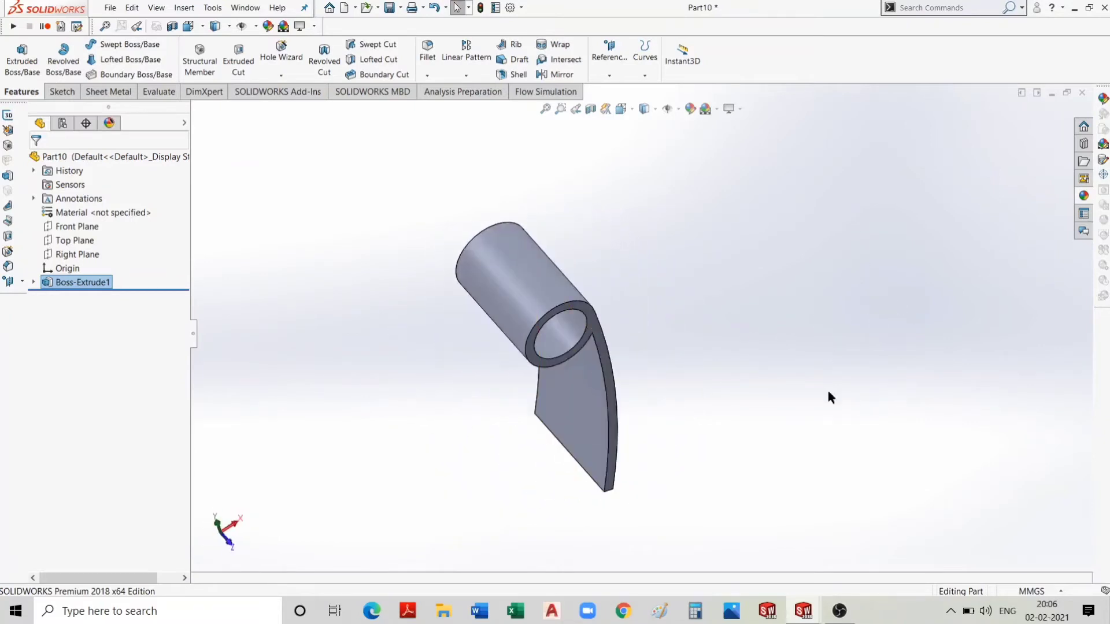
{"action": "key", "text": "Left"}
{"action": "key", "text": "Left"}
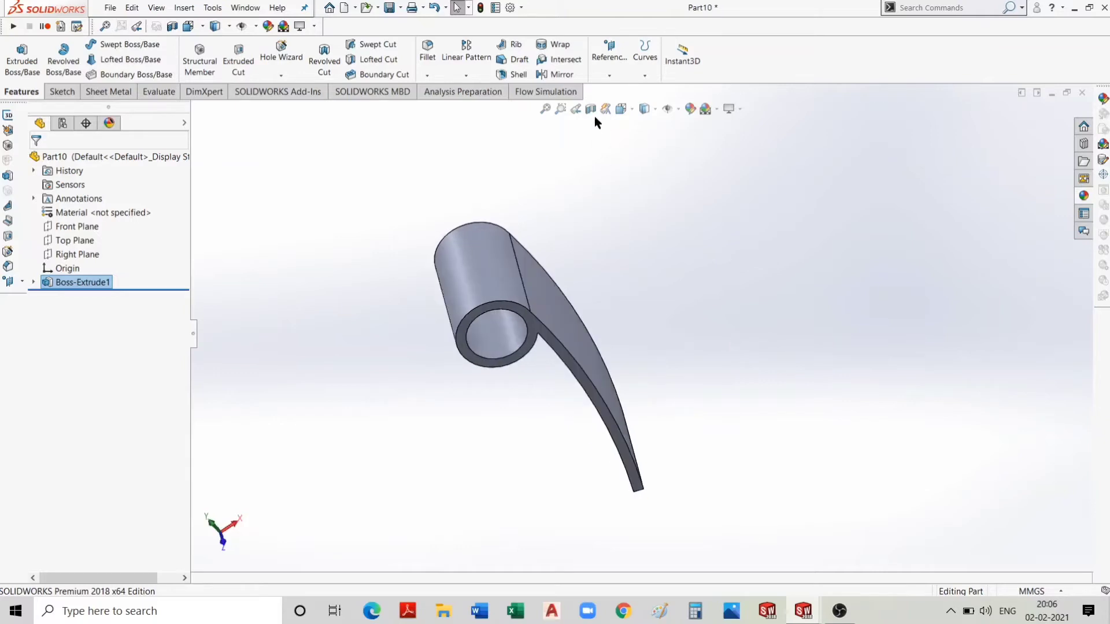
{"action": "key", "text": "Left"}
{"action": "key", "text": "Left"}
{"action": "key", "text": "Down"}
{"action": "key", "text": "Down"}
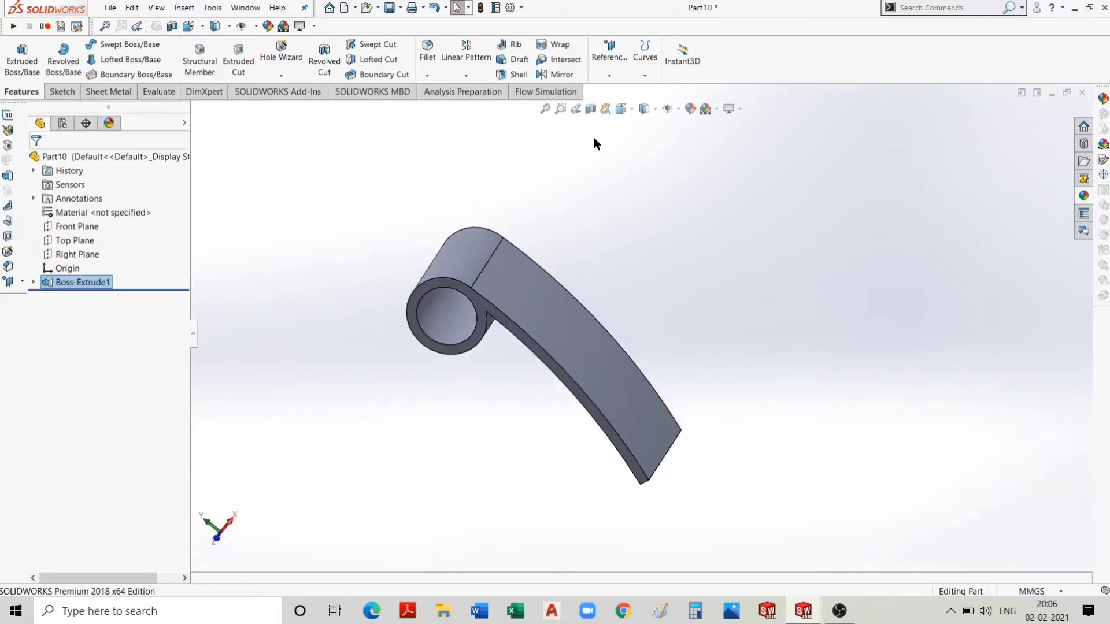
{"action": "key", "text": "Down"}
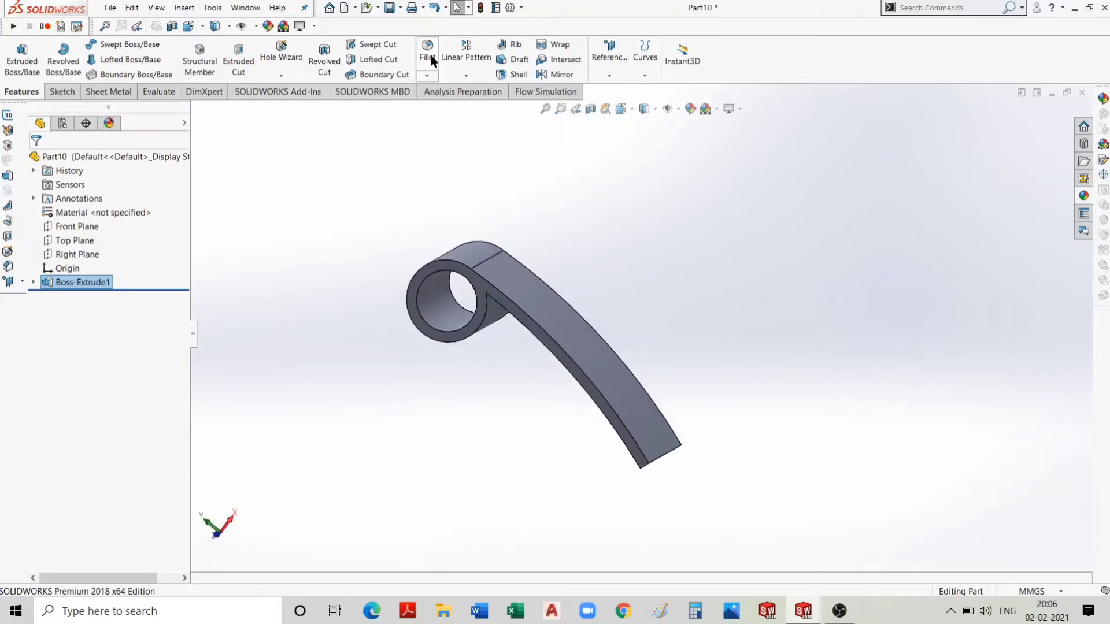
Round the two end edges of the flat leg with a 1 mm fillet.
{"action": "left_click", "coordinate": [649, 464]}
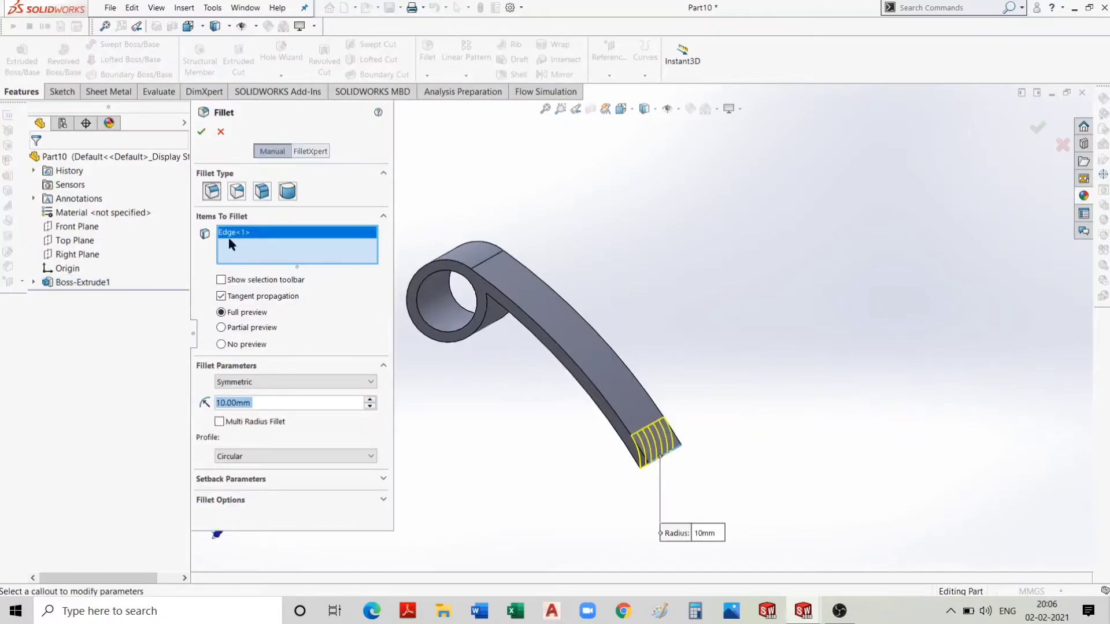
{"action": "type", "text": "1"}
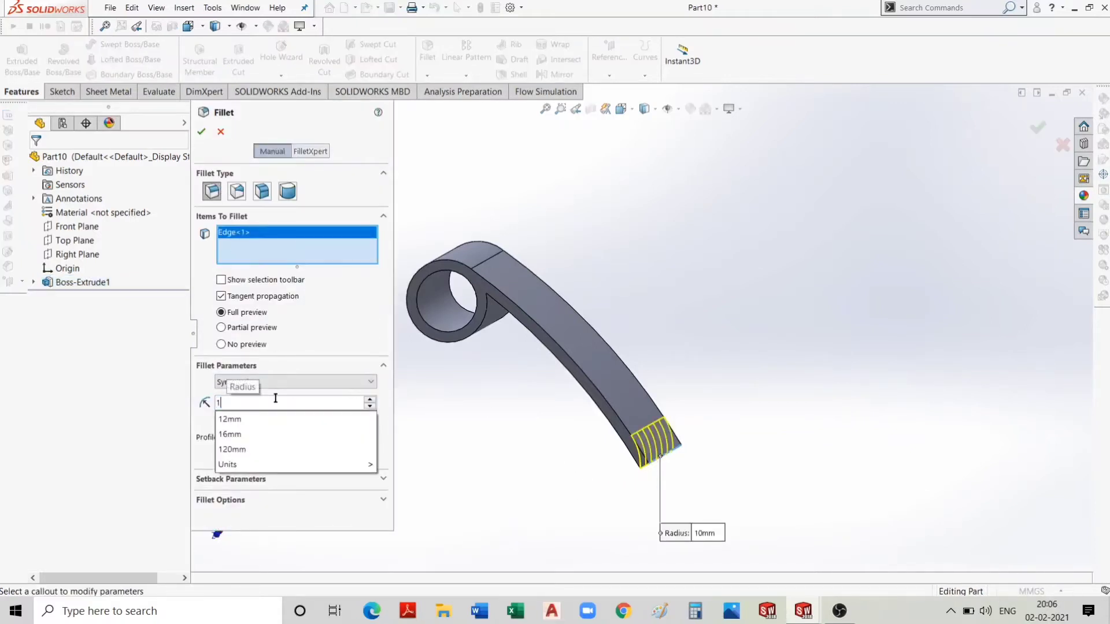
{"action": "key", "text": "Return"}
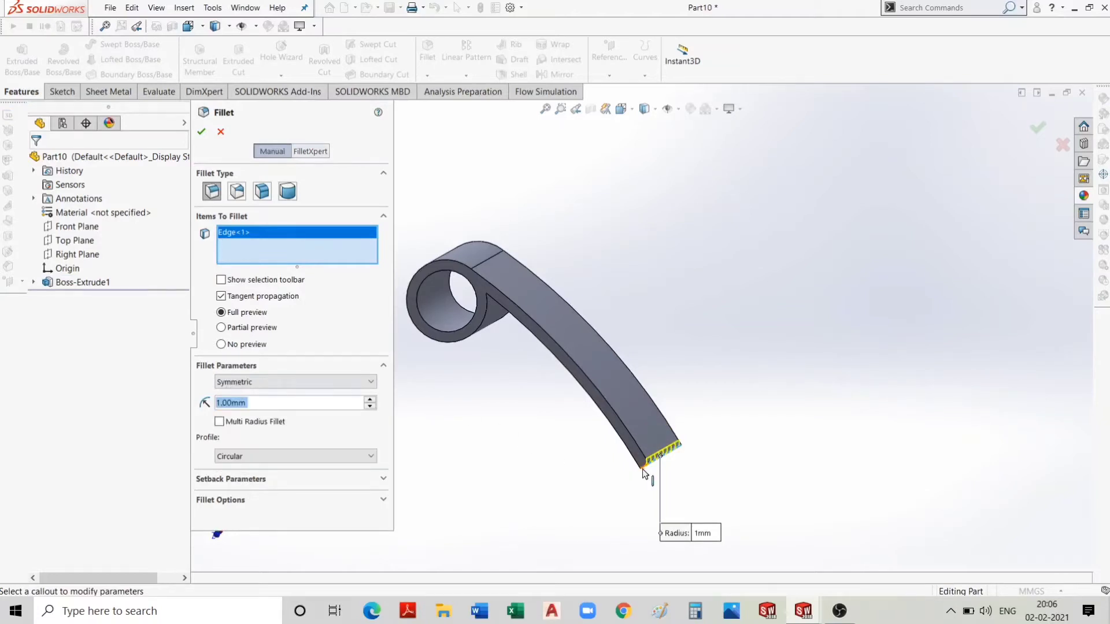
{"action": "left_click", "coordinate": [644, 468]}
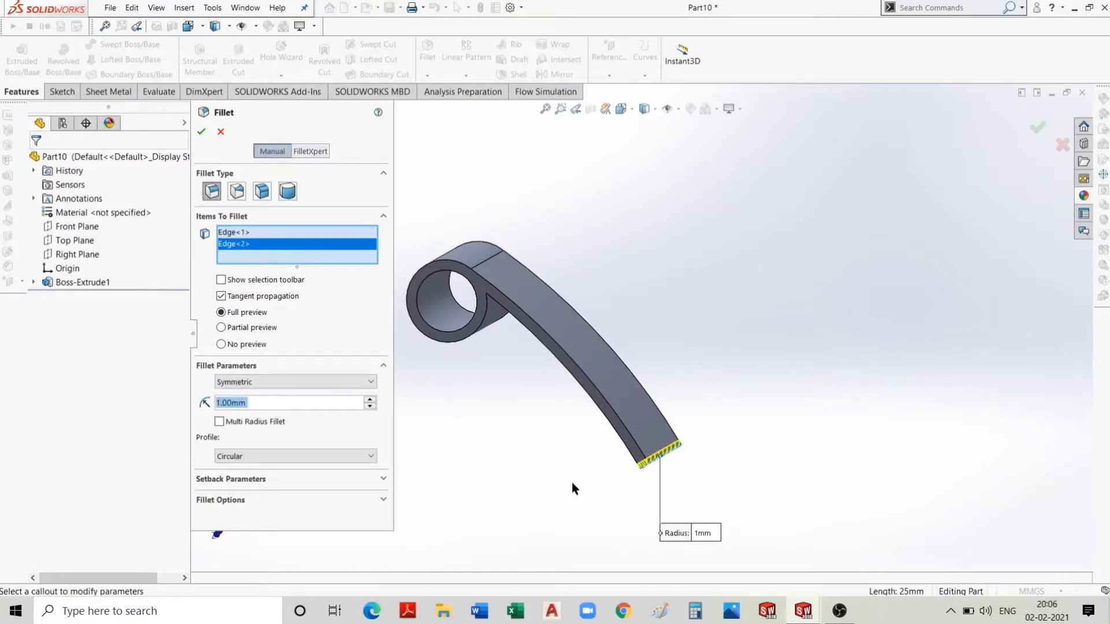
{"action": "left_click", "coordinate": [202, 131]}
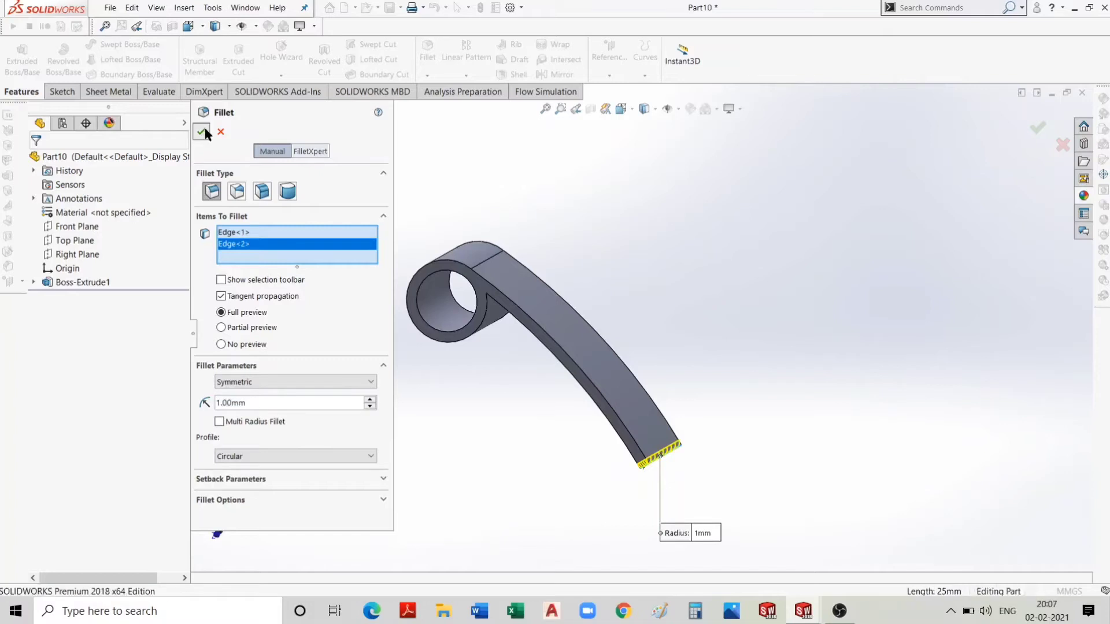
Add a second 1 mm fillet on the leg's bottom edge.
{"action": "middle_click_drag", "start_coordinate": [671, 389], "coordinate": [460, 471]}
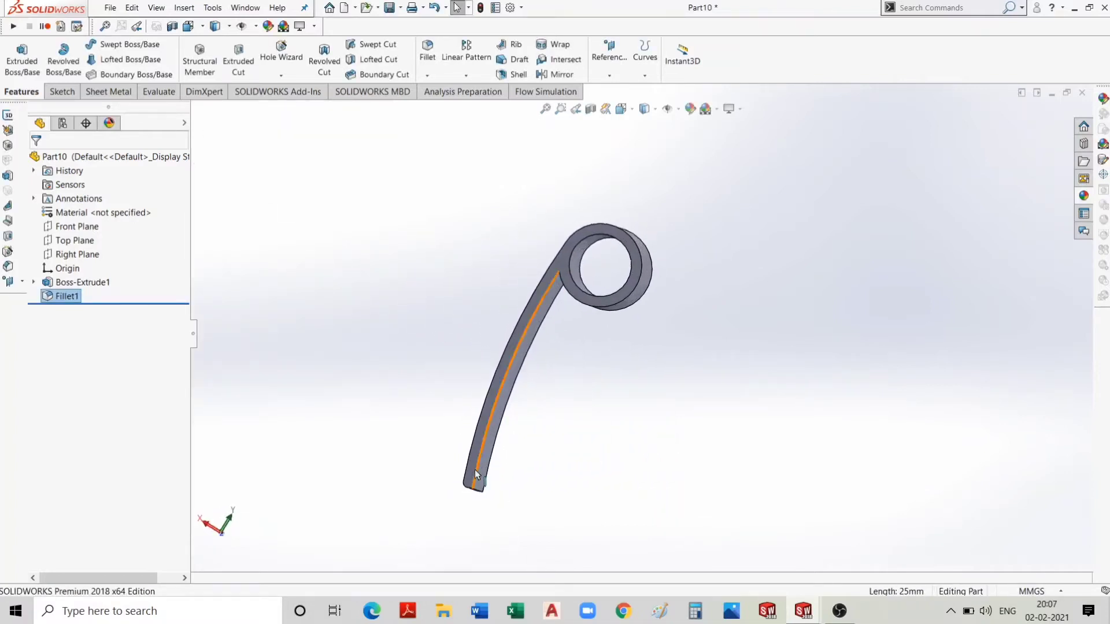
{"action": "scroll", "coordinate": [471, 483], "scroll_direction": "down", "scroll_amount": 5}
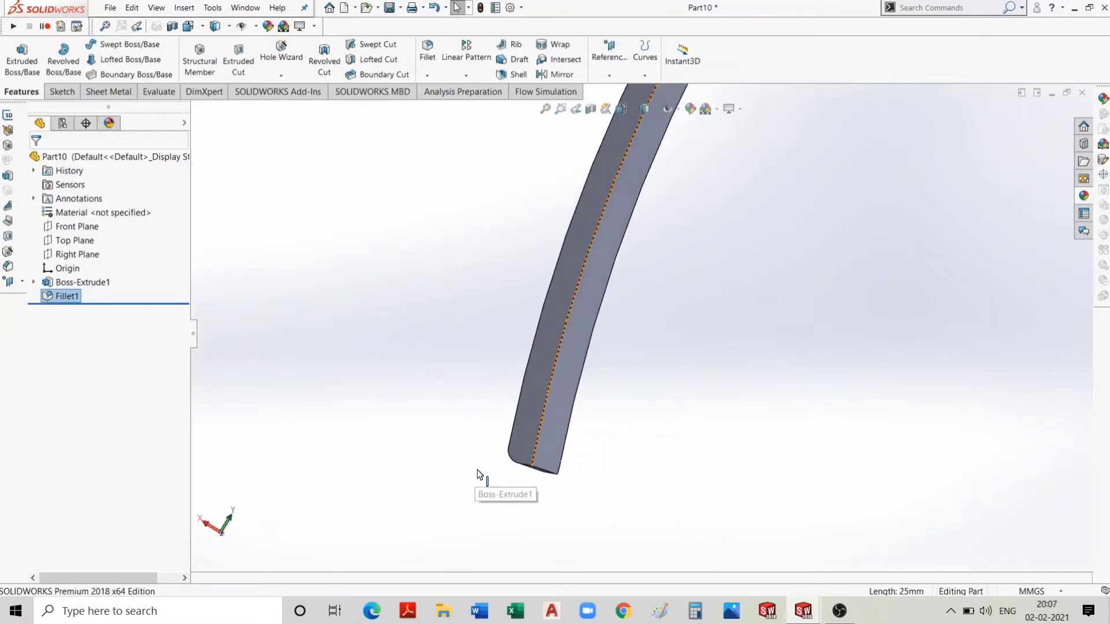
{"action": "left_click", "coordinate": [544, 470]}
{"action": "left_click", "coordinate": [427, 50]}
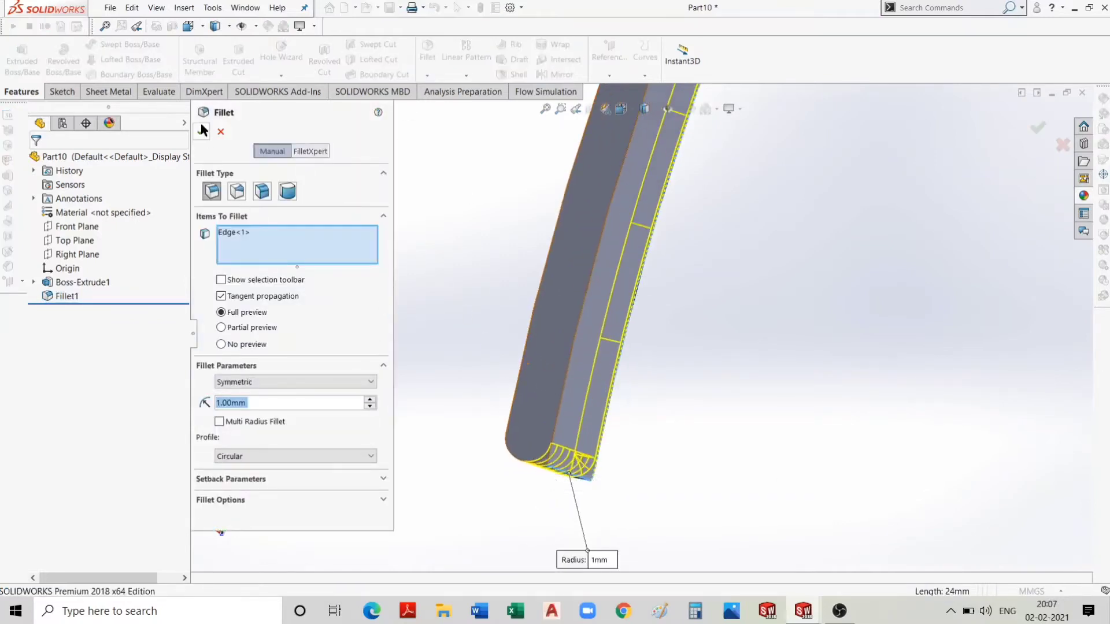
{"action": "left_click", "coordinate": [201, 131]}
{"action": "mouse_move", "coordinate": [539, 475]}
{"action": "middle_mouse_down"}
{"action": "mouse_move", "coordinate": [569, 459]}
{"action": "mouse_move", "coordinate": [563, 384]}
{"action": "mouse_move", "coordinate": [730, 307]}
{"action": "mouse_move", "coordinate": [679, 376]}
{"action": "mouse_move", "coordinate": [686, 369]}
{"action": "middle_mouse_up"}
{"action": "scroll", "coordinate": [563, 385], "scroll_direction": "up", "scroll_amount": 3}
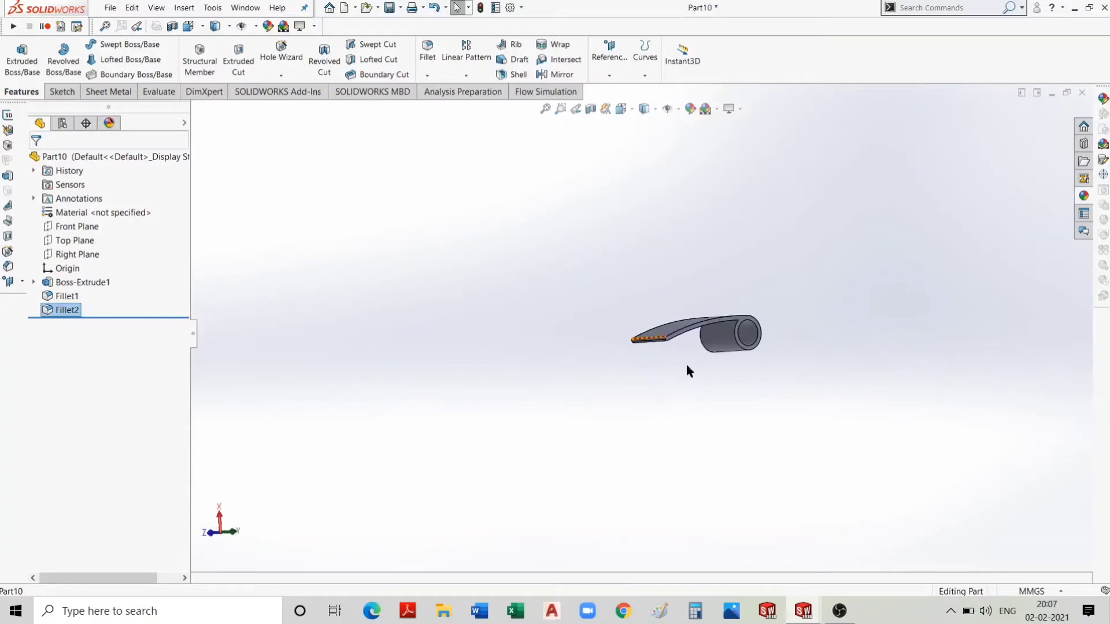
Assign Brass as the part's material.
{"action": "mouse_move", "coordinate": [513, 254]}
{"action": "middle_mouse_down"}
{"action": "mouse_move", "coordinate": [573, 369]}
{"action": "mouse_move", "coordinate": [632, 446]}
{"action": "middle_mouse_up"}
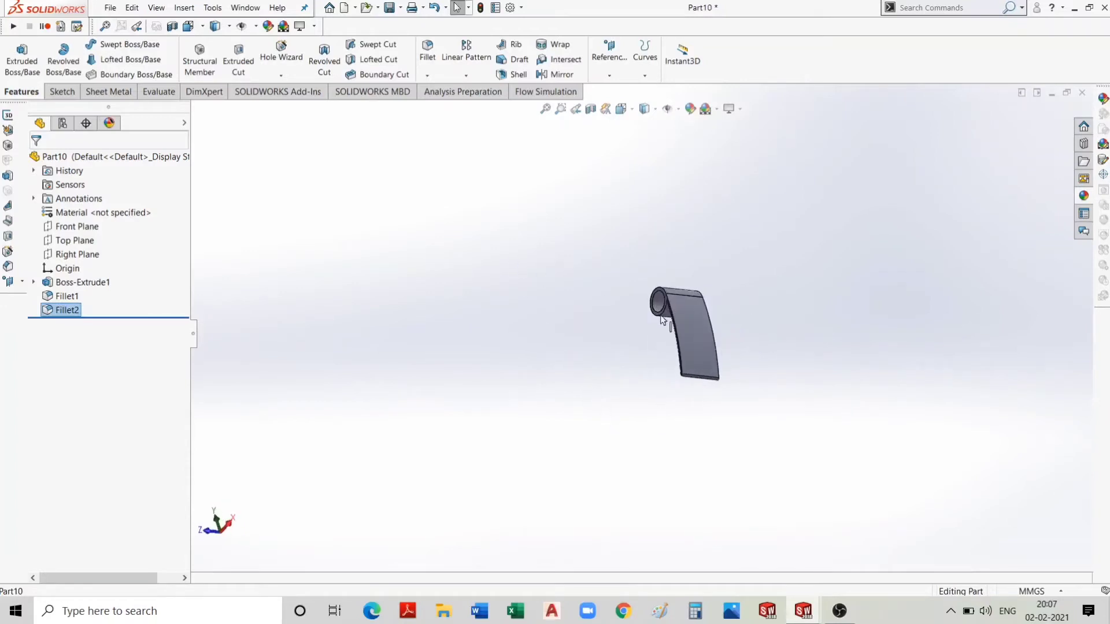
{"action": "scroll", "coordinate": [693, 323], "scroll_direction": "down", "scroll_amount": 3}
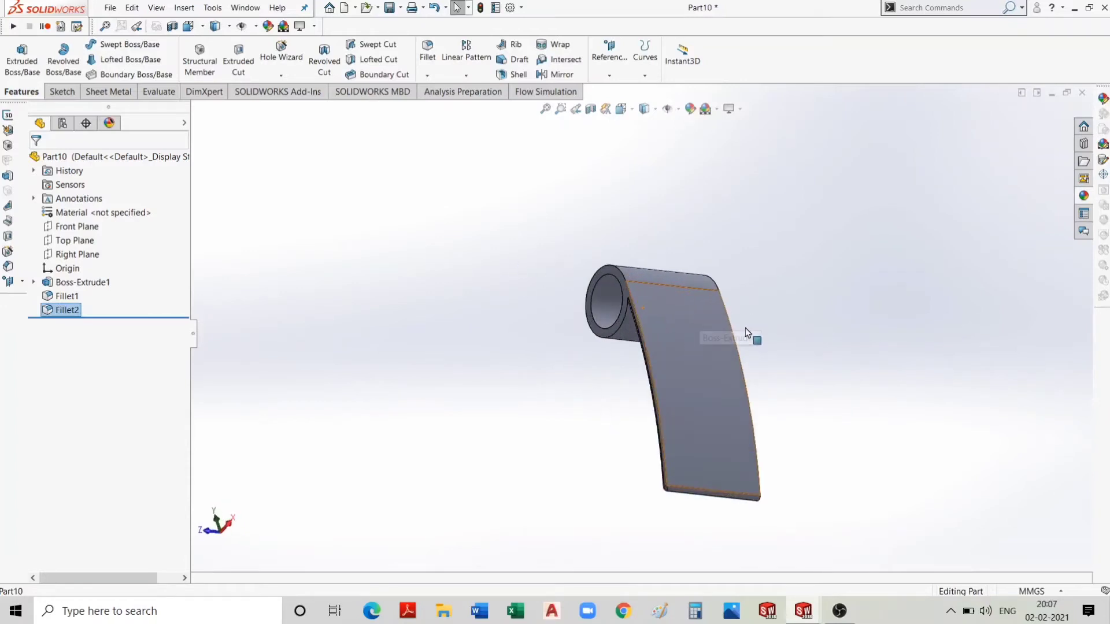
{"action": "left_click", "coordinate": [96, 215]}
{"action": "right_click", "coordinate": [106, 215]}
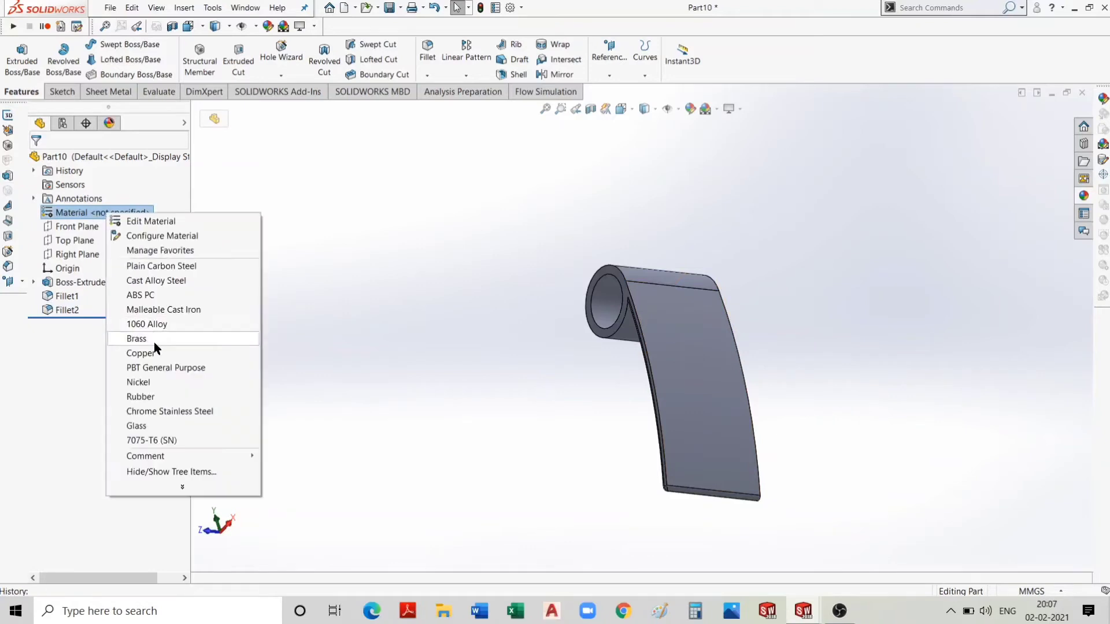
{"action": "left_click", "coordinate": [154, 342]}
{"action": "scroll", "coordinate": [872, 421], "scroll_direction": "down", "scroll_amount": 3}
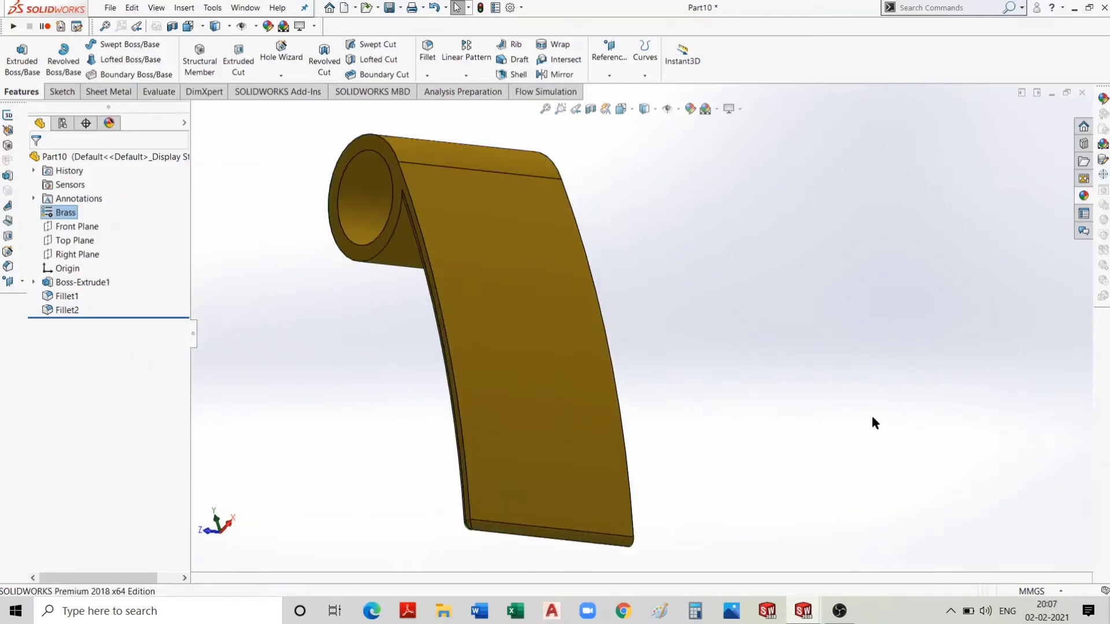
{"action": "scroll", "coordinate": [858, 435], "scroll_direction": "up", "scroll_amount": 2}
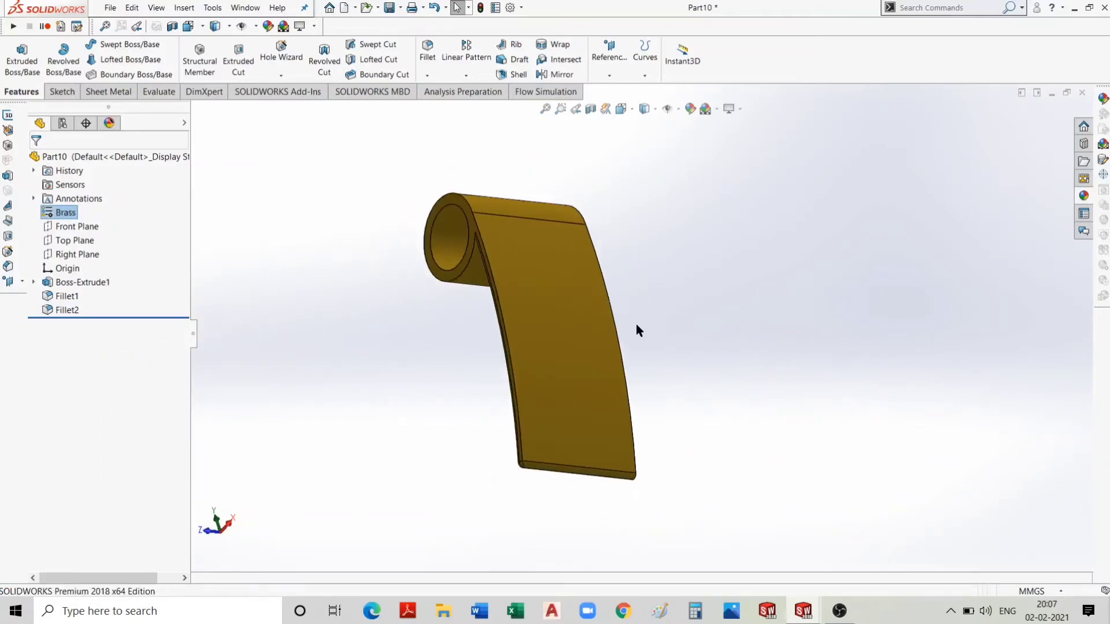
Switch the scene to Plain White and orbit to inspect the rolled end.
{"action": "left_click", "coordinate": [716, 110]}
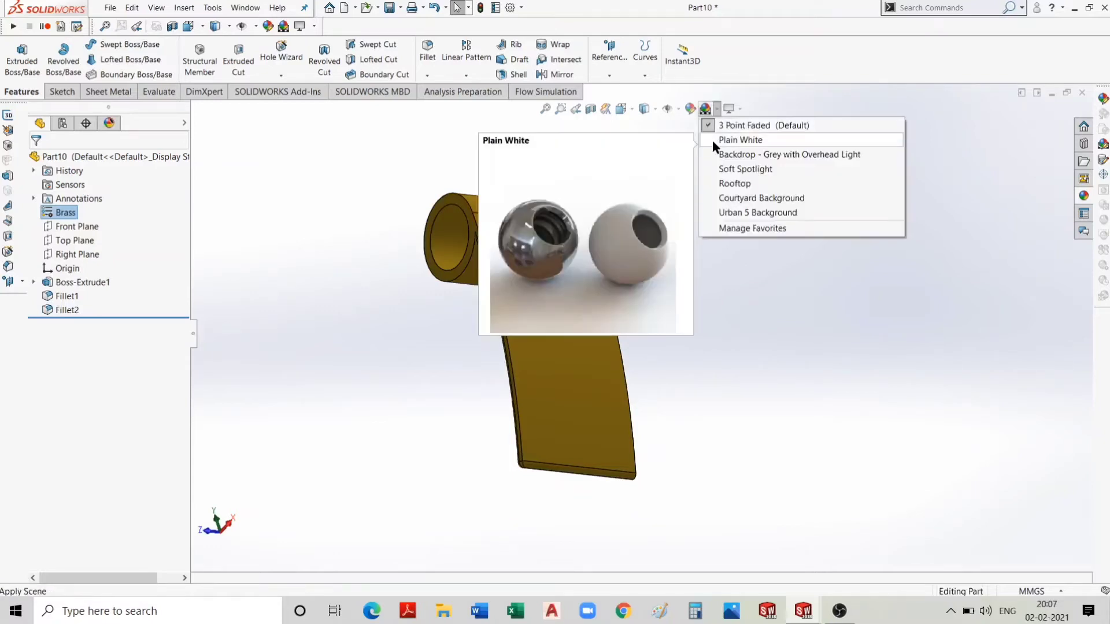
{"action": "left_click", "coordinate": [714, 140]}
{"action": "middle_click_drag", "start_coordinate": [720, 356], "coordinate": [577, 382]}
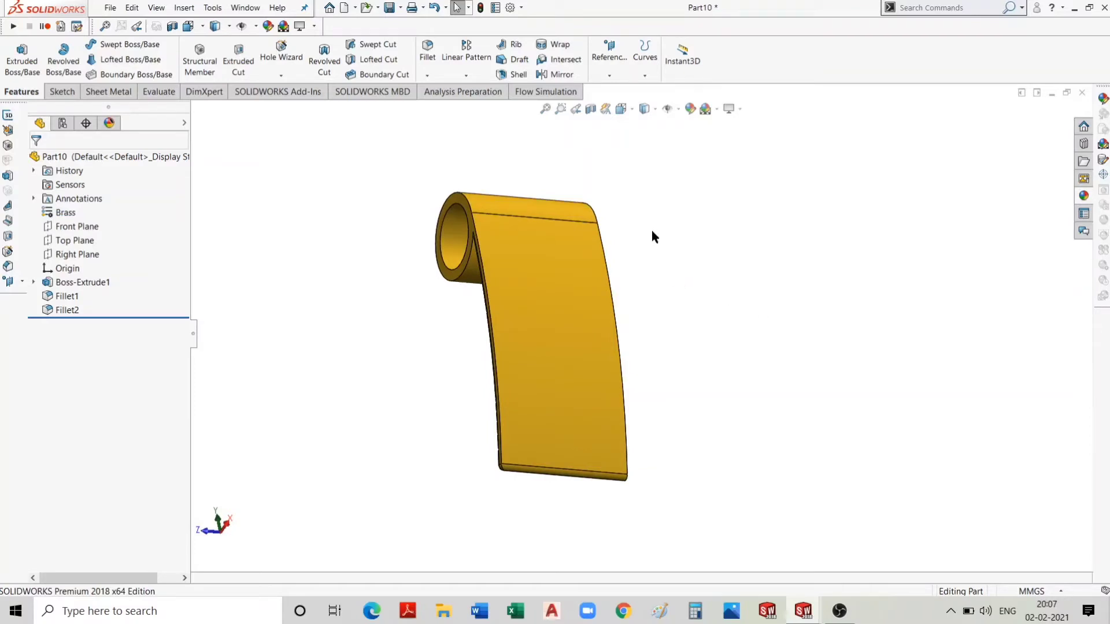
{"action": "mouse_move", "coordinate": [773, 269]}
{"action": "middle_mouse_down"}
{"action": "mouse_move", "coordinate": [600, 346]}
{"action": "mouse_move", "coordinate": [703, 314]}
{"action": "middle_mouse_up"}
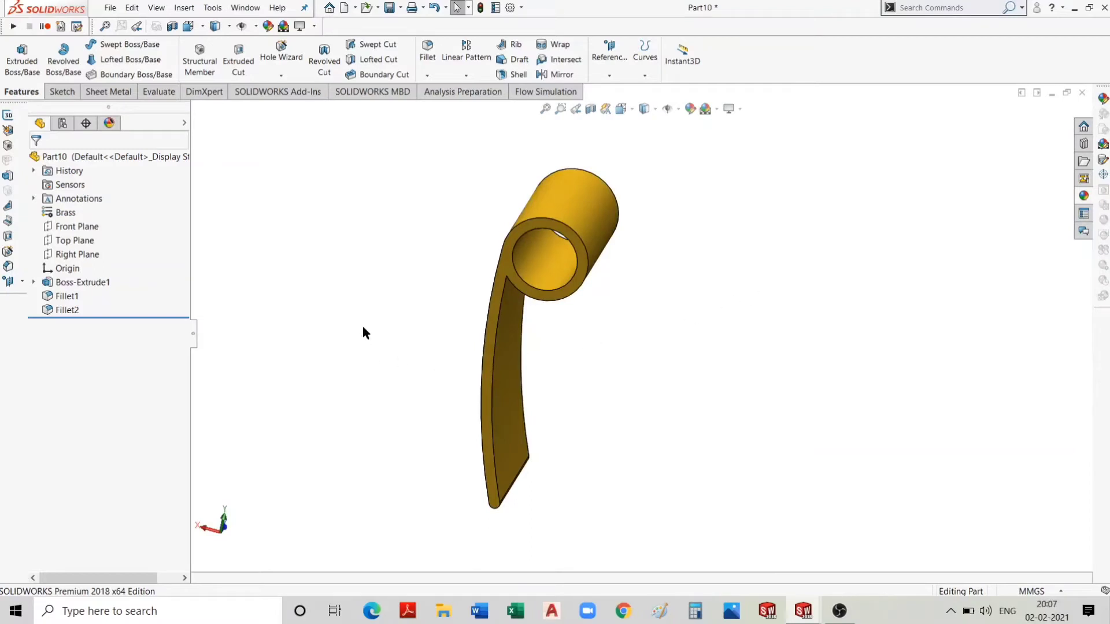
{"action": "middle_click_drag", "start_coordinate": [615, 328], "coordinate": [674, 318]}
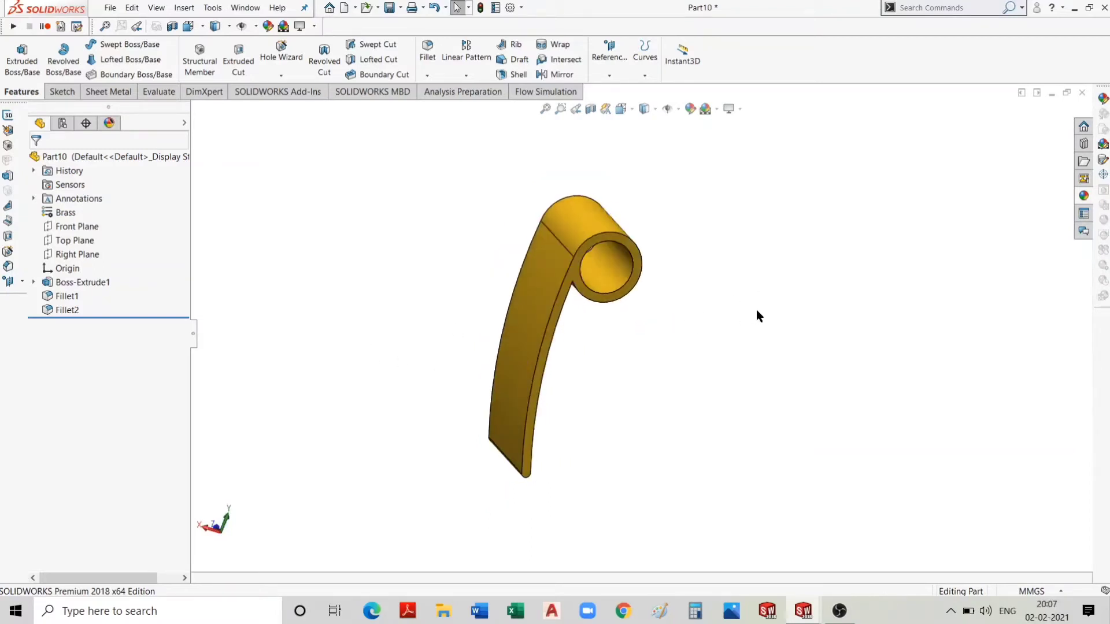
{"action": "scroll", "coordinate": [595, 360], "scroll_direction": "up", "scroll_amount": 1}
{"action": "scroll", "coordinate": [594, 360], "scroll_direction": "up", "scroll_amount": 2}
{"action": "scroll", "coordinate": [594, 360], "scroll_direction": "down", "scroll_amount": 3}
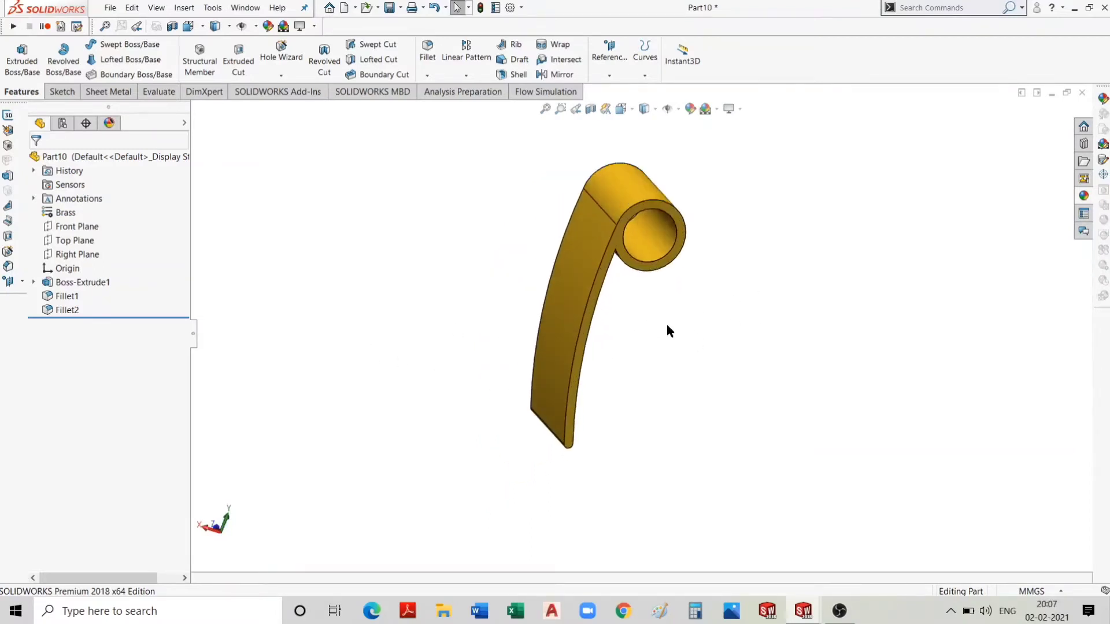
{"action": "middle_click_drag", "start_coordinate": [668, 324], "coordinate": [775, 314]}
{"action": "middle_click_drag", "start_coordinate": [645, 275], "coordinate": [755, 283]}
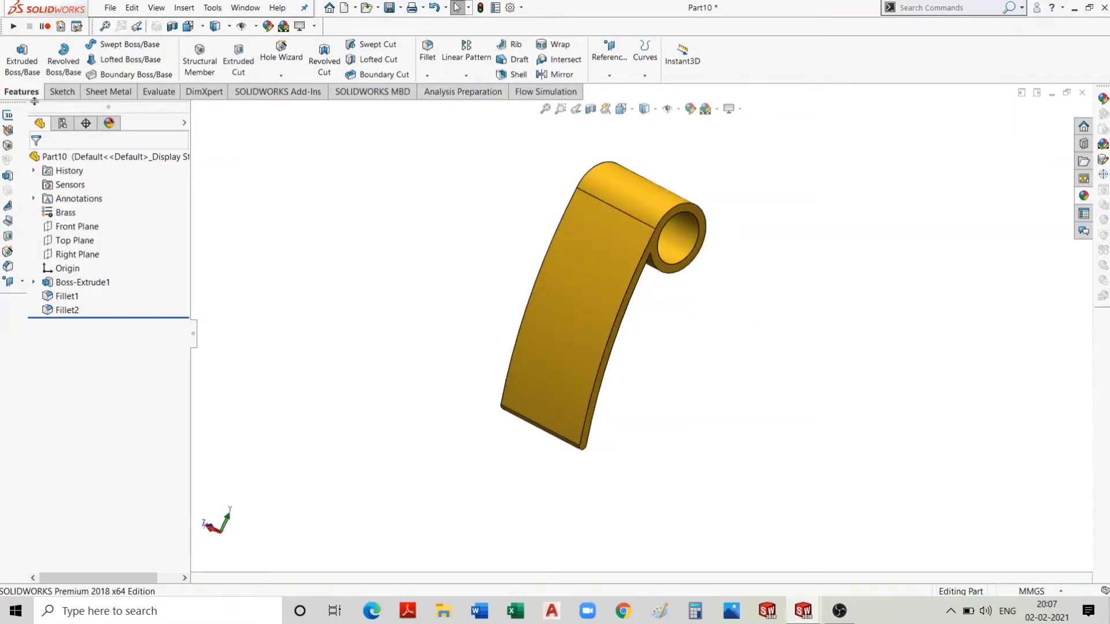
Save As the brass clip part named HANDLE FLAT 25X50 in the BAR folder.
{"action": "left_click", "coordinate": [116, 6]}
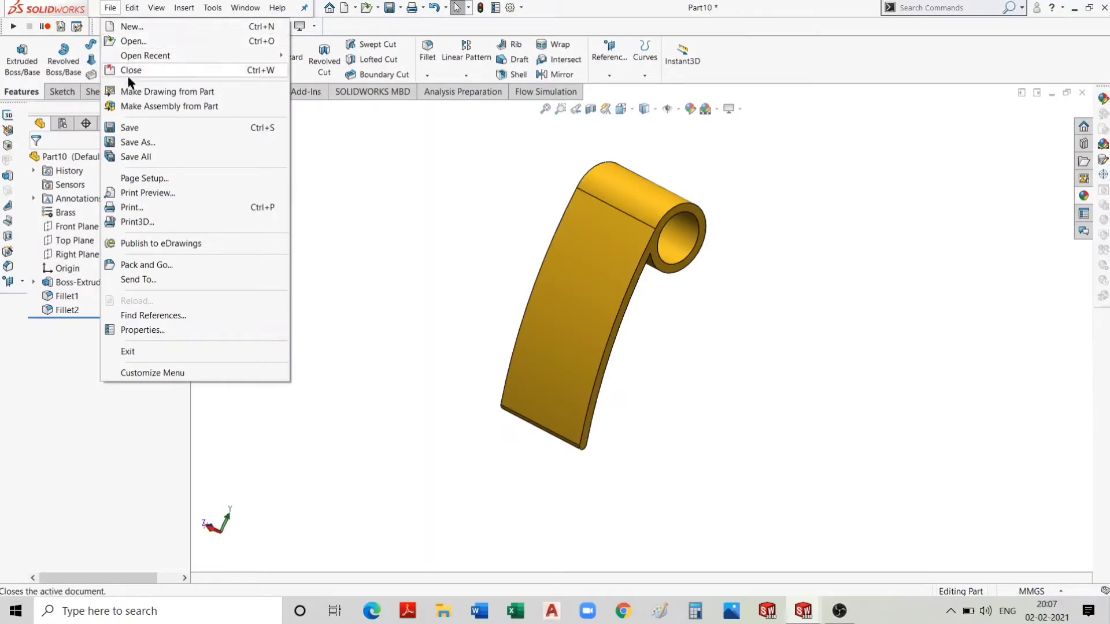
{"action": "left_click", "coordinate": [134, 138]}
{"action": "type", "text": "HANDLE FLAT 25X50"}
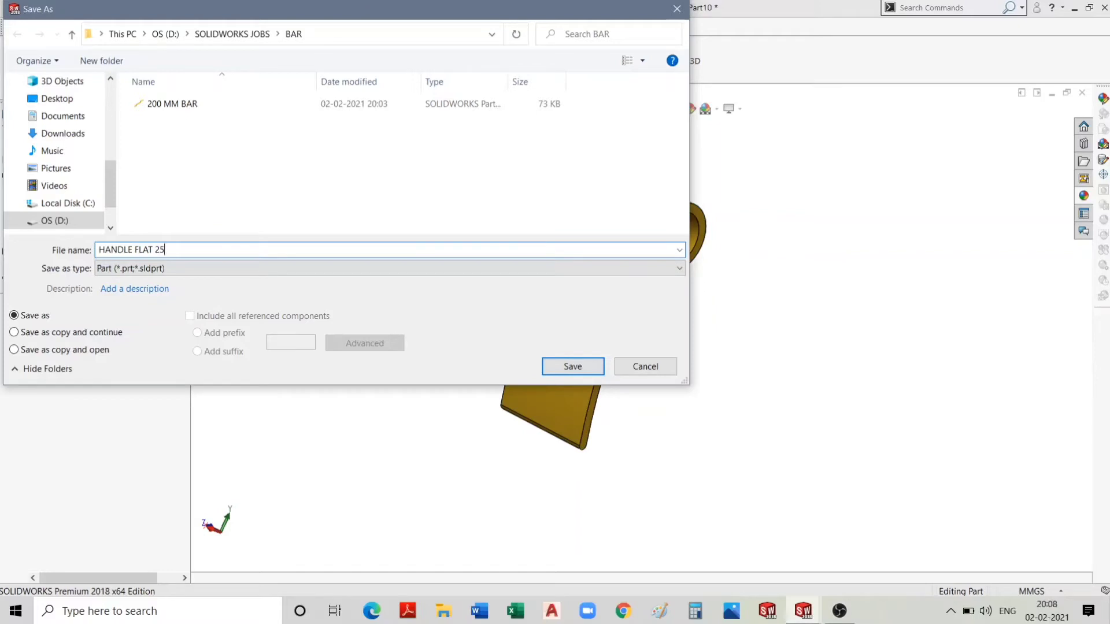
{"action": "left_click", "coordinate": [588, 368]}
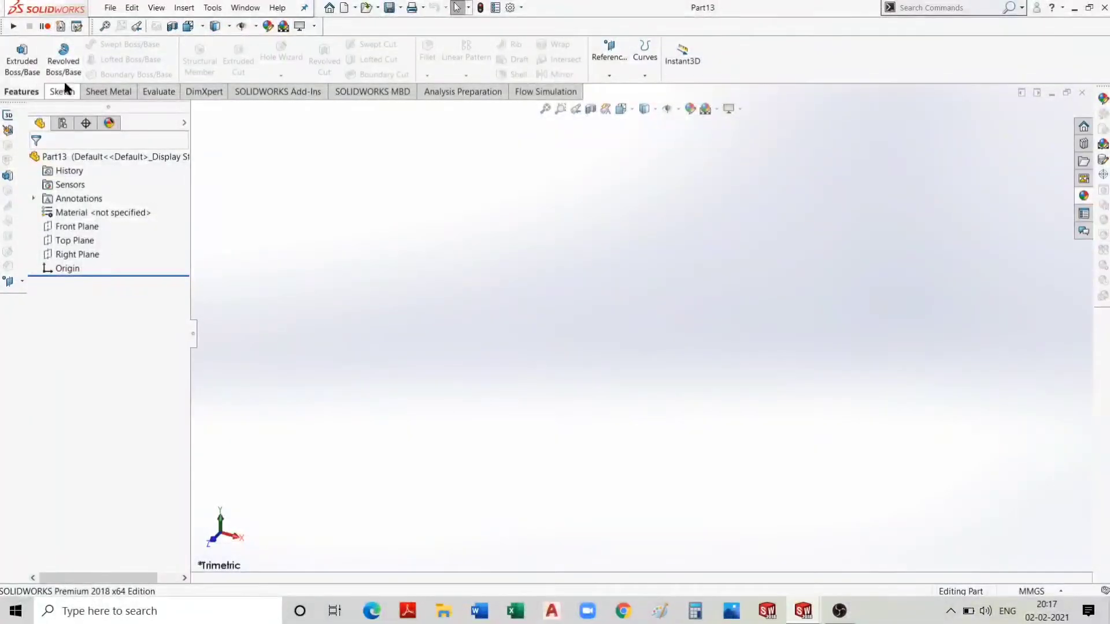
Start a Front Plane sketch in a new part and draw a circle centred on the origin.
{"action": "left_click", "coordinate": [64, 93]}
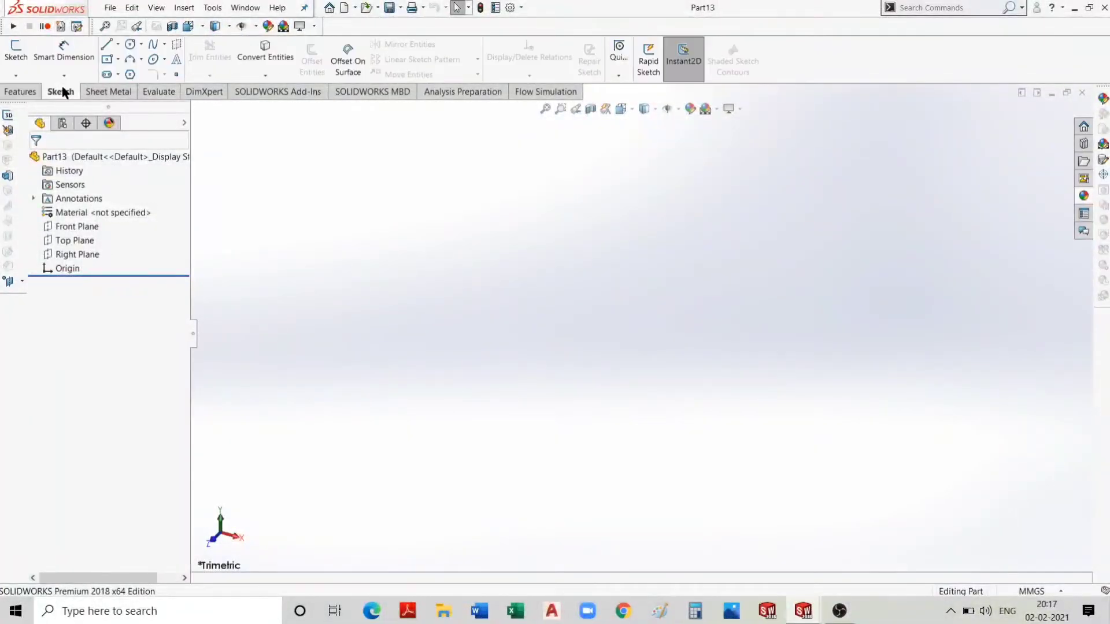
{"action": "left_click", "coordinate": [107, 45]}
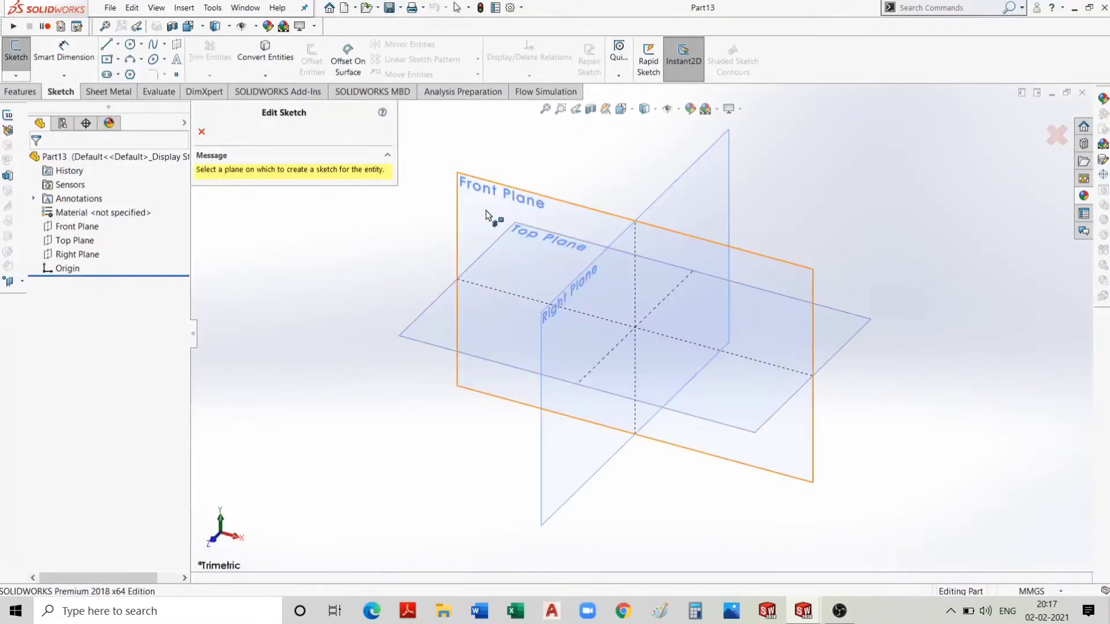
{"action": "left_click", "coordinate": [487, 211]}
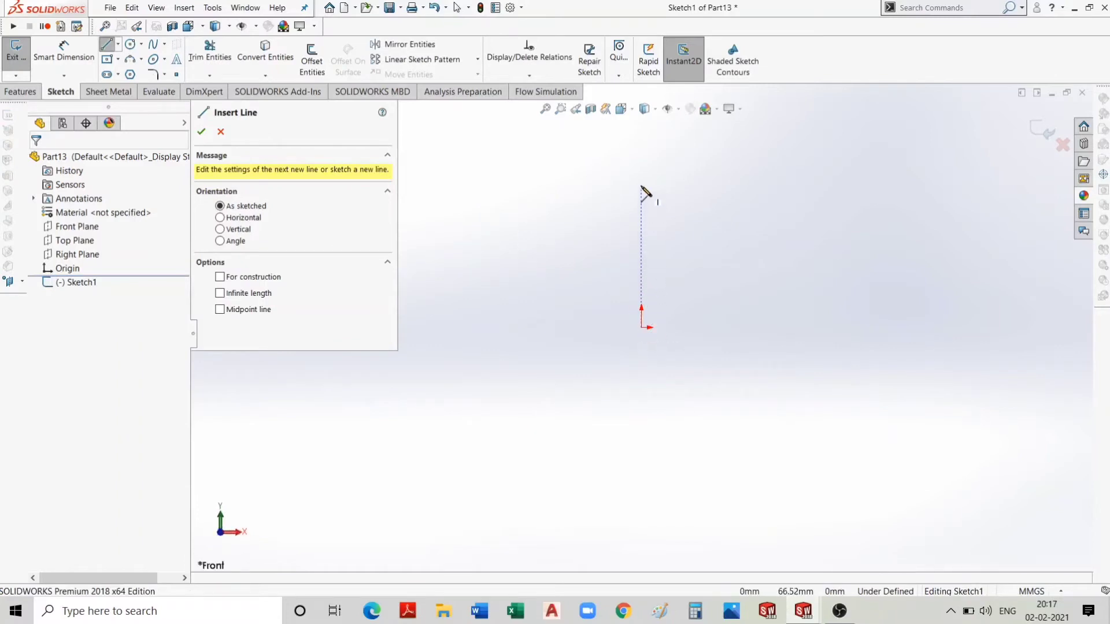
{"action": "left_click", "coordinate": [131, 44]}
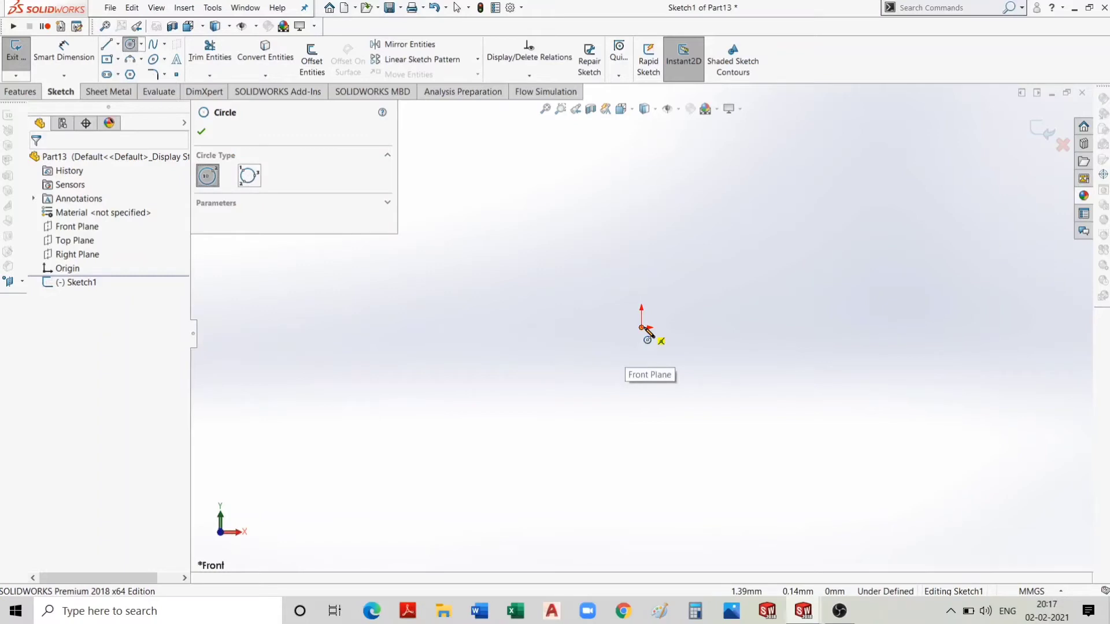
{"action": "left_click", "coordinate": [642, 328]}
{"action": "left_click", "coordinate": [767, 425]}
{"action": "left_click", "coordinate": [202, 131]}
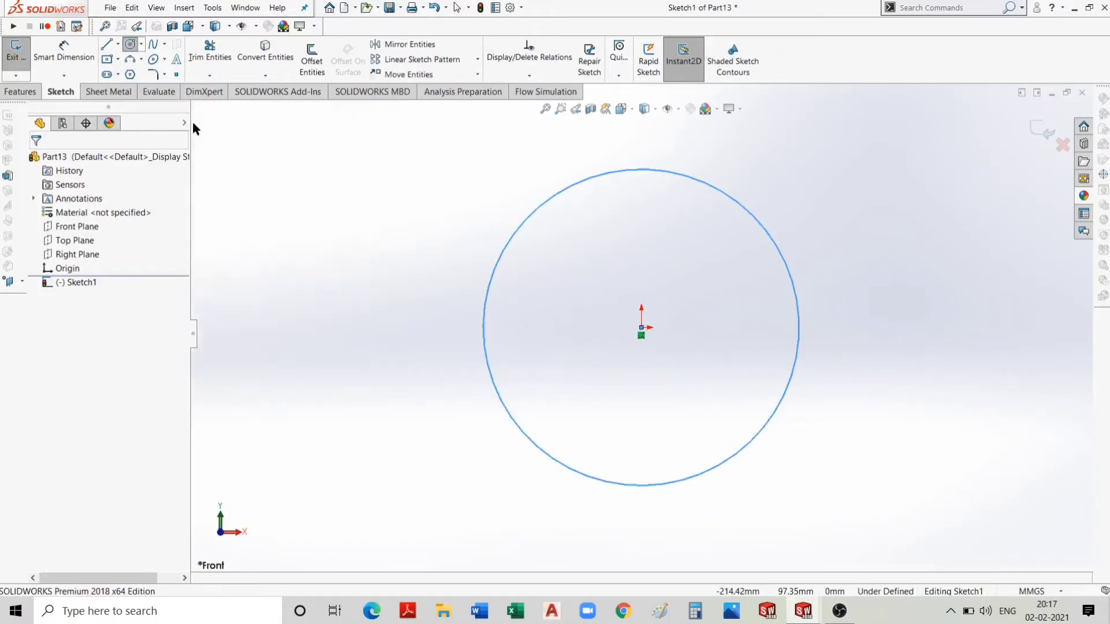
Dimension the circle's diameter to 13 mm.
{"action": "left_click", "coordinate": [79, 60]}
{"action": "left_click", "coordinate": [484, 342]}
{"action": "left_click", "coordinate": [370, 332]}
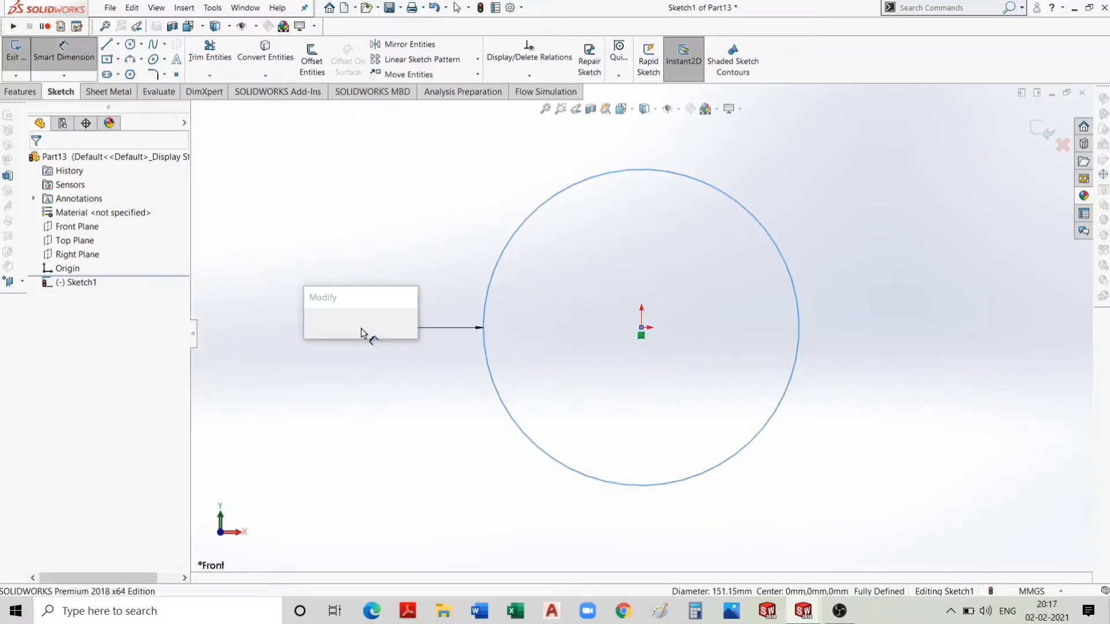
{"action": "type", "text": "13"}
{"action": "key", "text": "Return"}
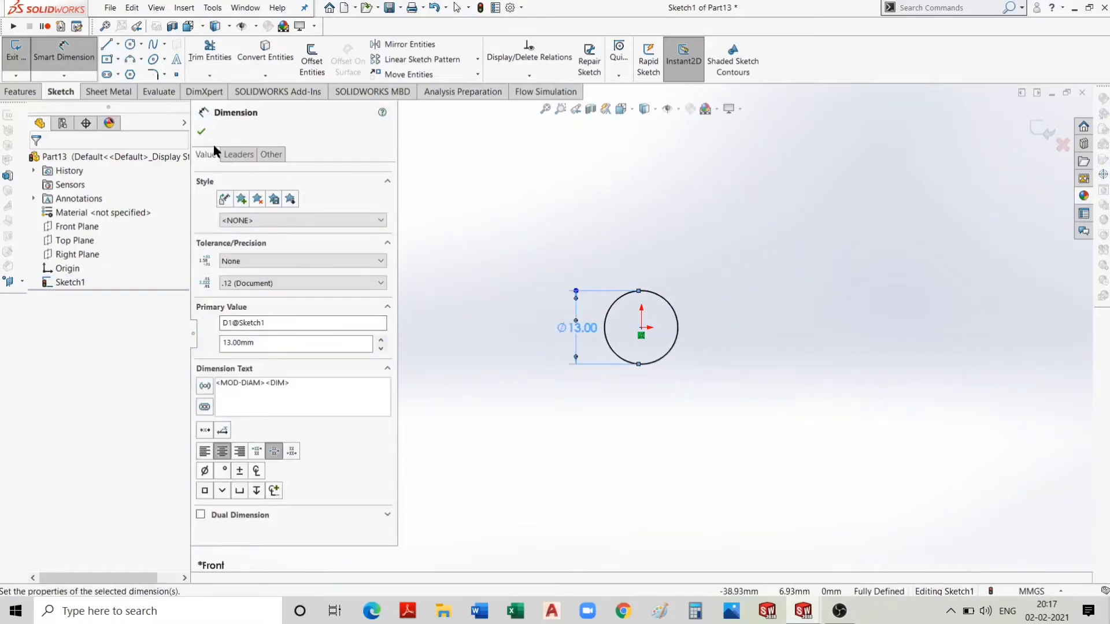
{"action": "left_click", "coordinate": [201, 132]}
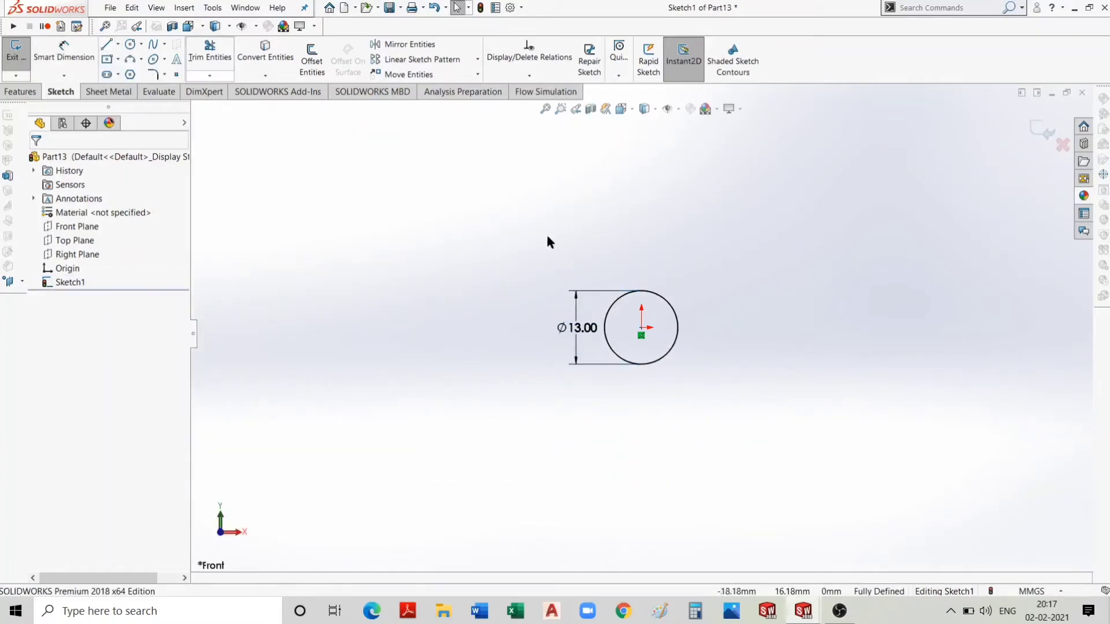
{"action": "scroll", "coordinate": [649, 302], "scroll_direction": "down", "scroll_amount": 2}
{"action": "scroll", "coordinate": [657, 298], "scroll_direction": "down", "scroll_amount": 2}
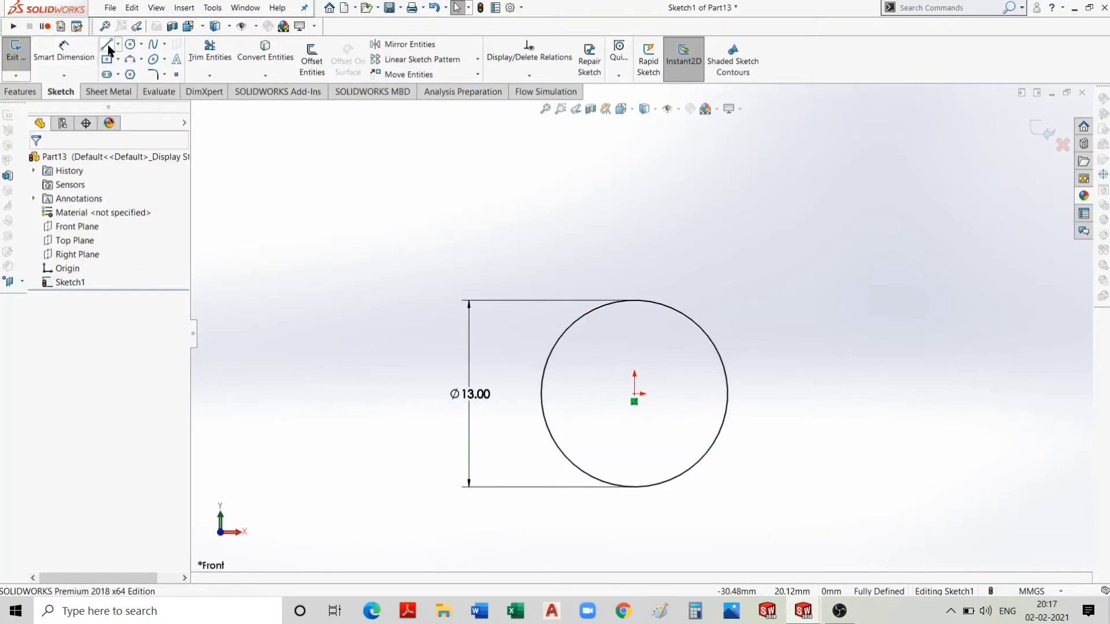
Draw a vertical line through the circle from its top to below it.
{"action": "left_click", "coordinate": [109, 50]}
{"action": "scroll", "coordinate": [614, 289], "scroll_direction": "down", "scroll_amount": 1}
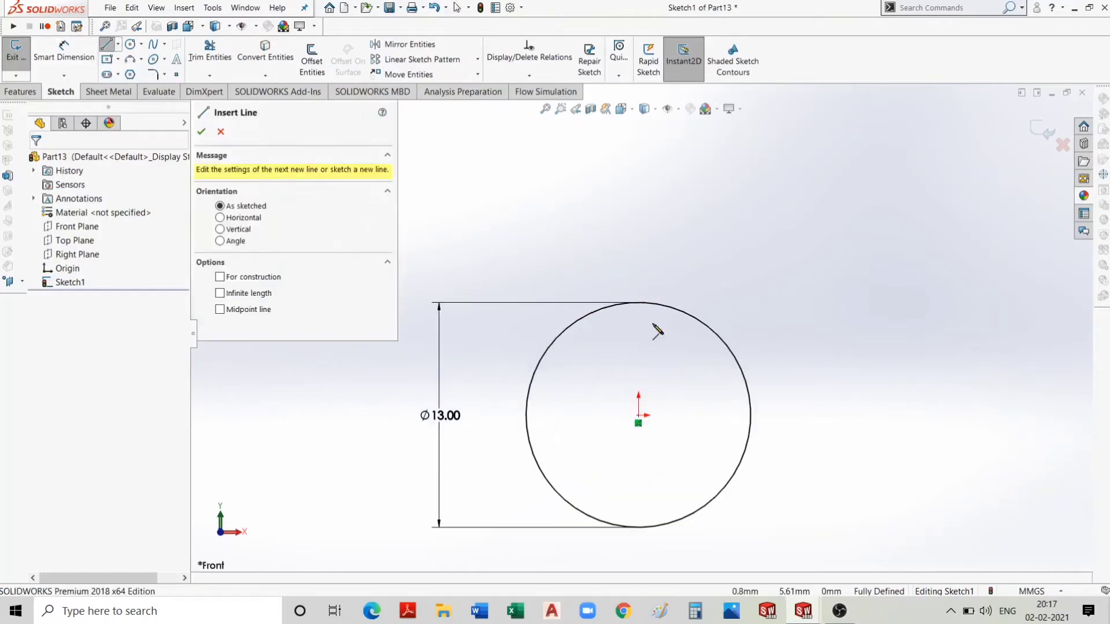
{"action": "left_click", "coordinate": [638, 302]}
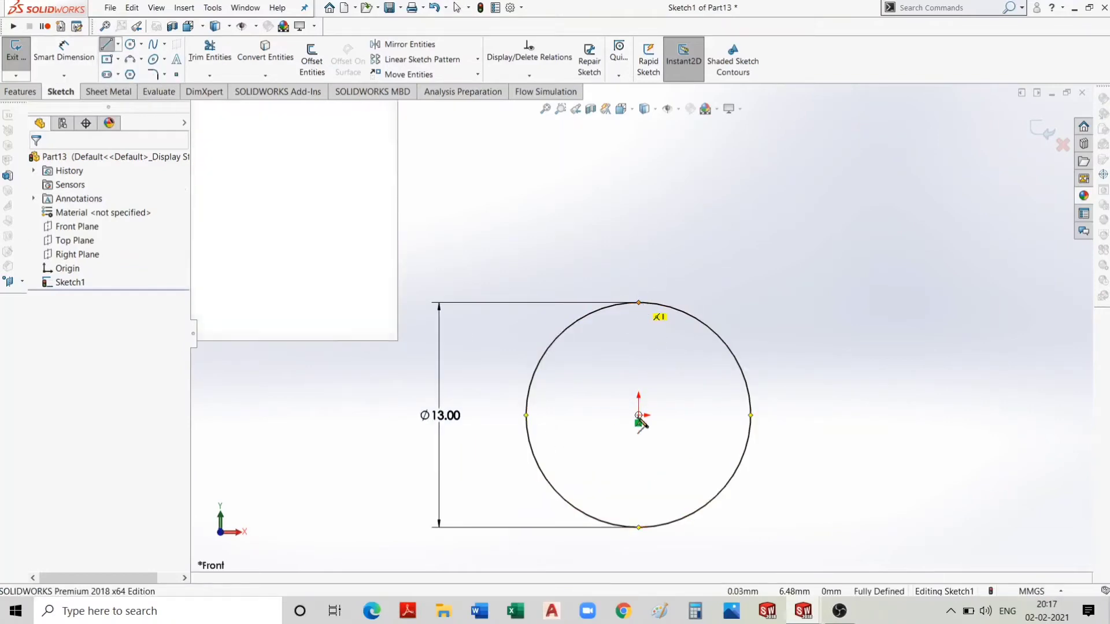
{"action": "left_click", "coordinate": [639, 555]}
{"action": "key", "text": "Escape"}
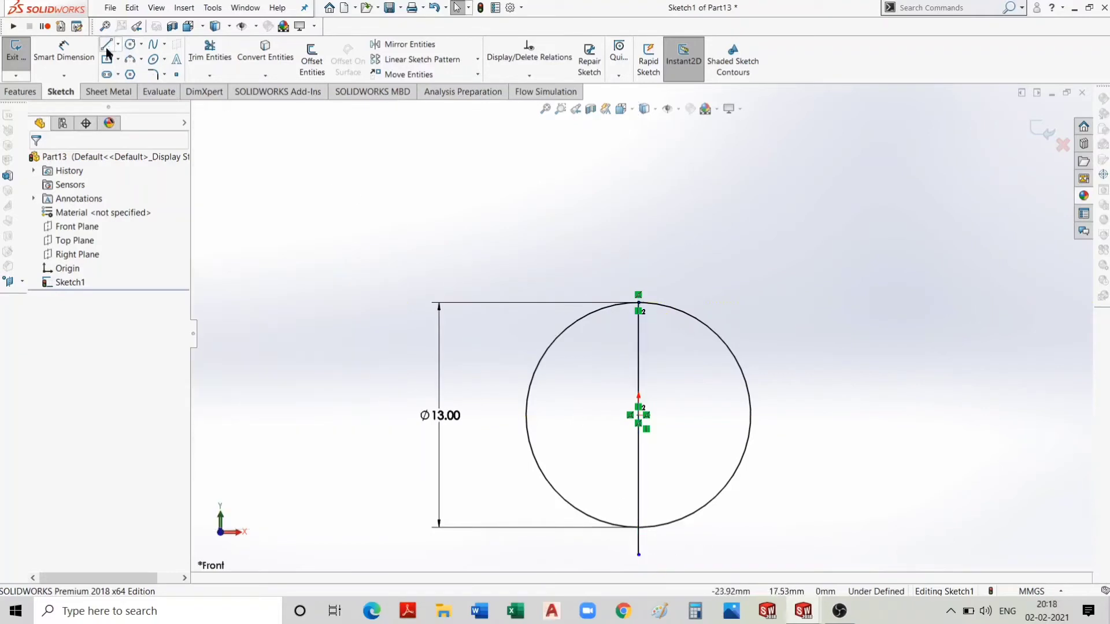
Trim away the circle's left half and the vertical line.
{"action": "left_click", "coordinate": [209, 51]}
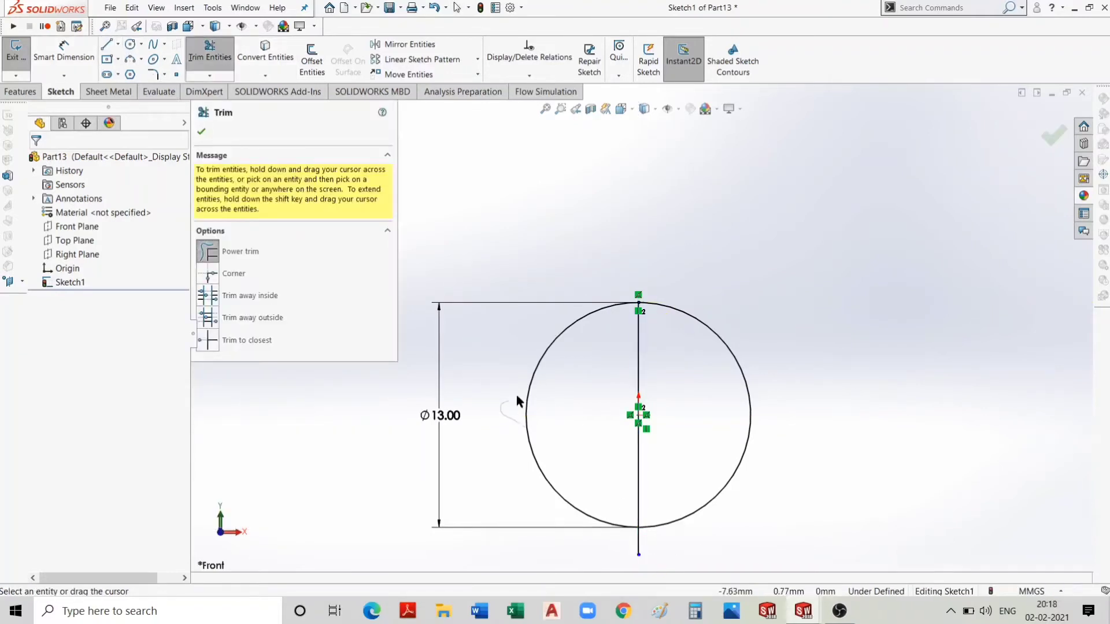
{"action": "mouse_move", "coordinate": [518, 400]}
{"action": "left_mouse_down"}
{"action": "mouse_move", "coordinate": [565, 367]}
{"action": "mouse_move", "coordinate": [669, 433]}
{"action": "mouse_move", "coordinate": [571, 450]}
{"action": "left_mouse_up"}
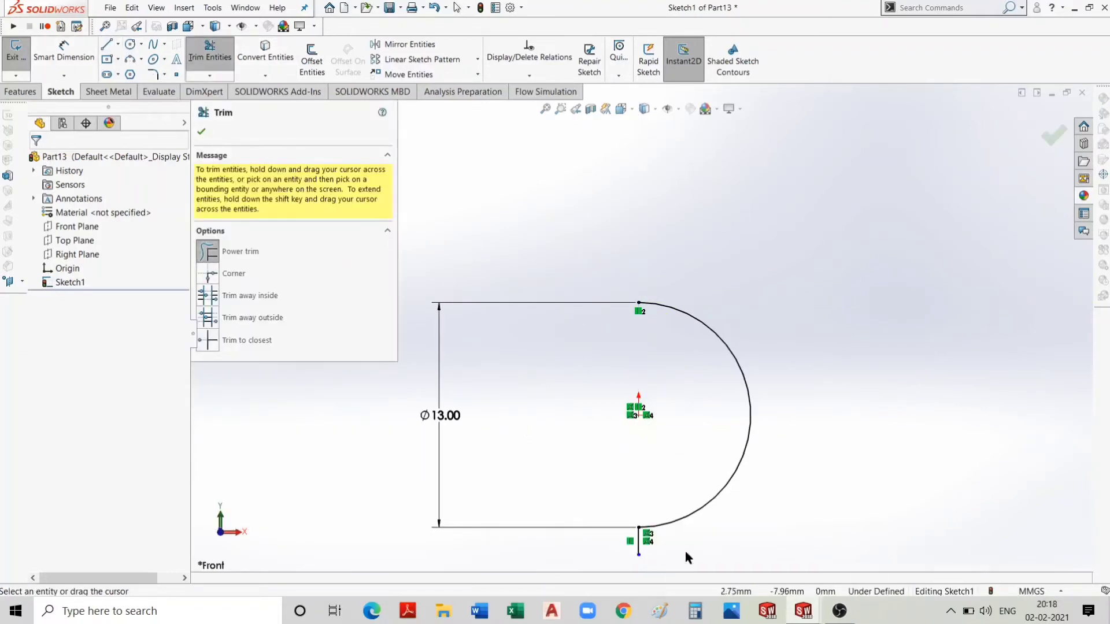
{"action": "left_click_drag", "start_coordinate": [686, 557], "coordinate": [646, 555]}
{"action": "left_click", "coordinate": [201, 132]}
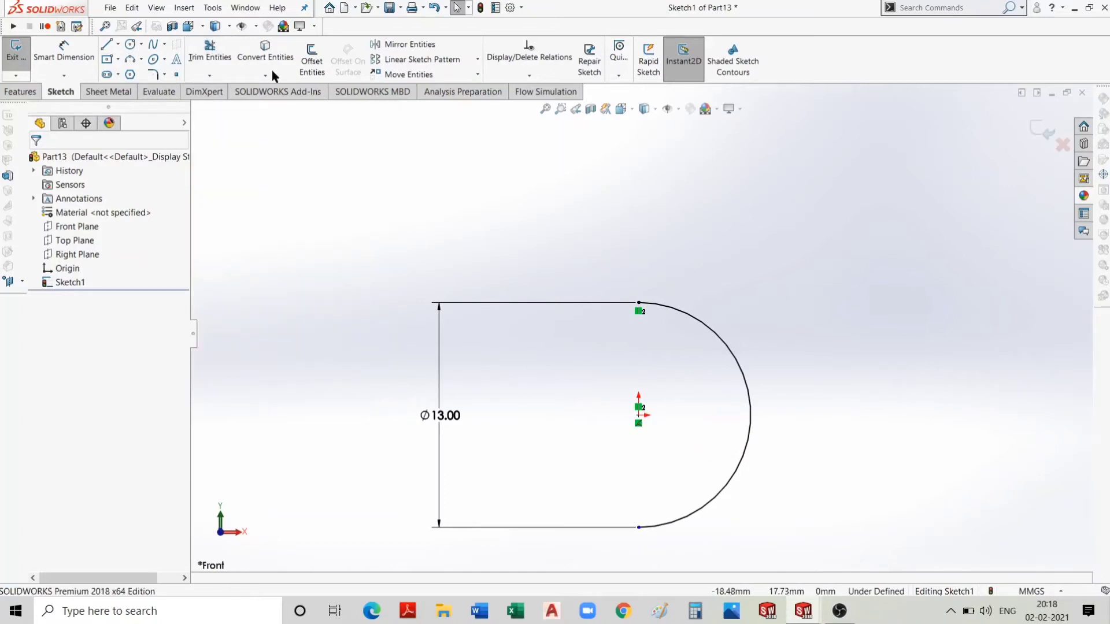
Draw a horizontal line left from the arc's top end, dimensioned 6.5 mm.
{"action": "left_click", "coordinate": [104, 46]}
{"action": "left_click", "coordinate": [638, 303]}
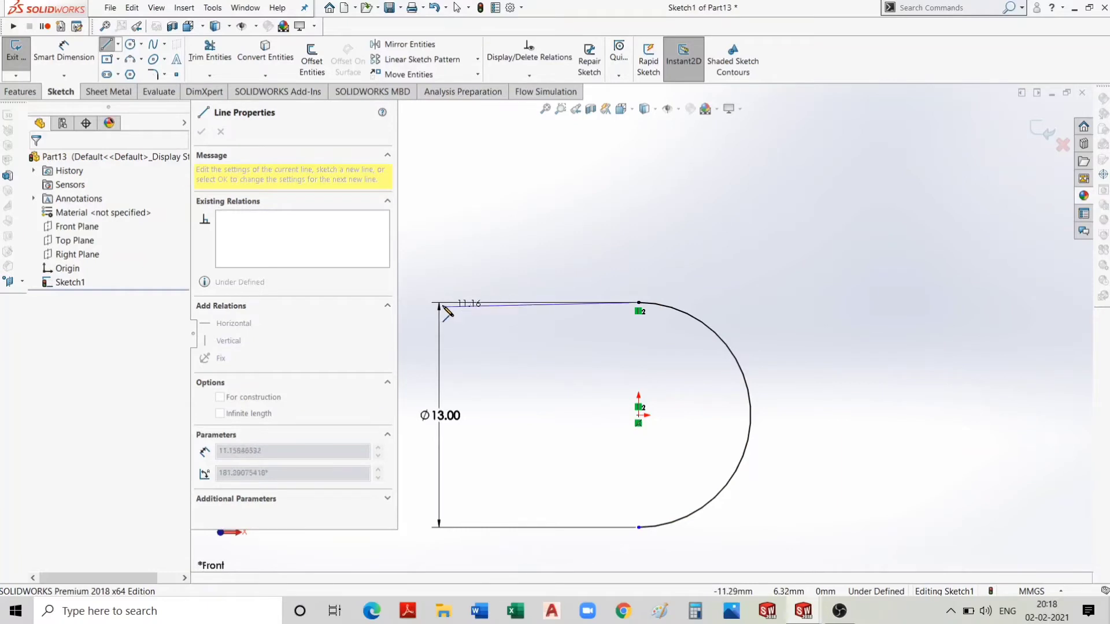
{"action": "left_click", "coordinate": [412, 303]}
{"action": "key", "text": "Escape"}
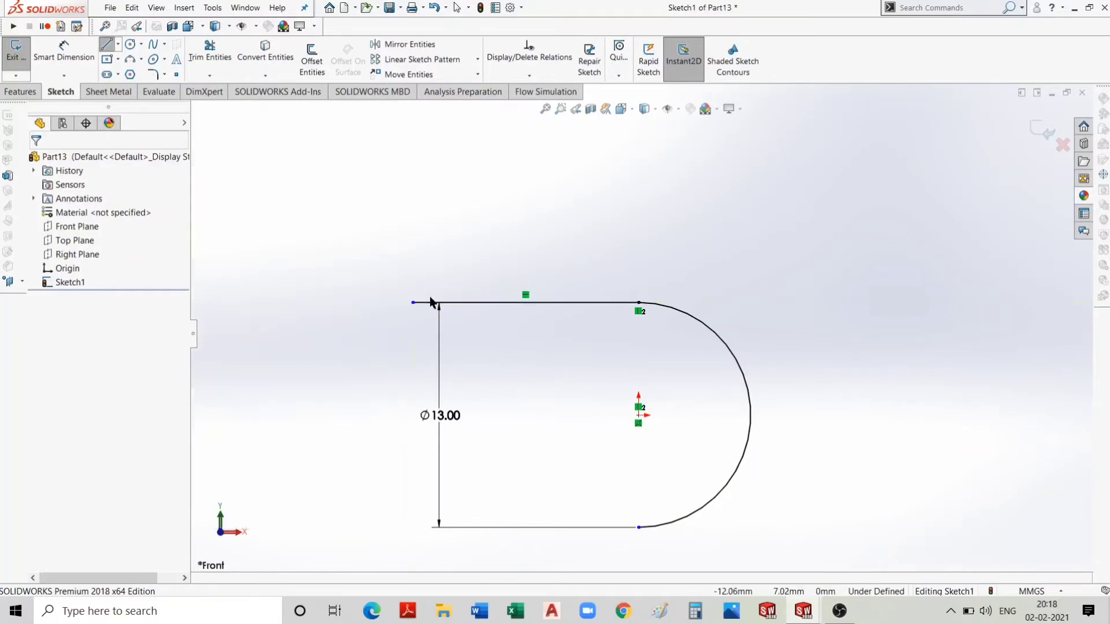
{"action": "left_click", "coordinate": [63, 52]}
{"action": "left_click", "coordinate": [473, 315]}
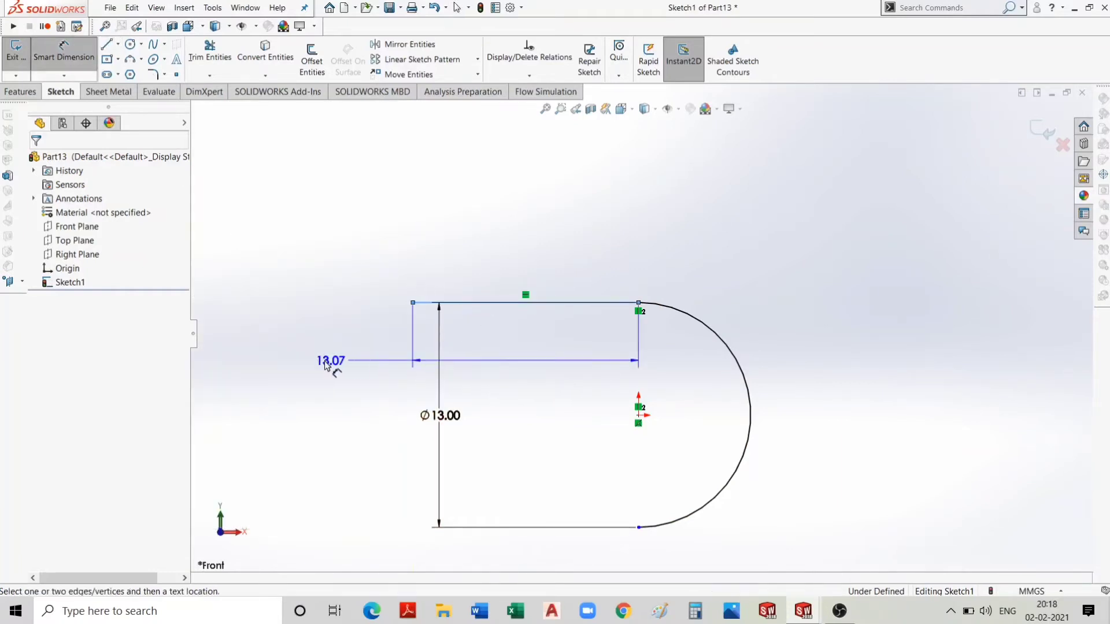
{"action": "scroll", "coordinate": [448, 311], "scroll_direction": "down", "scroll_amount": 1}
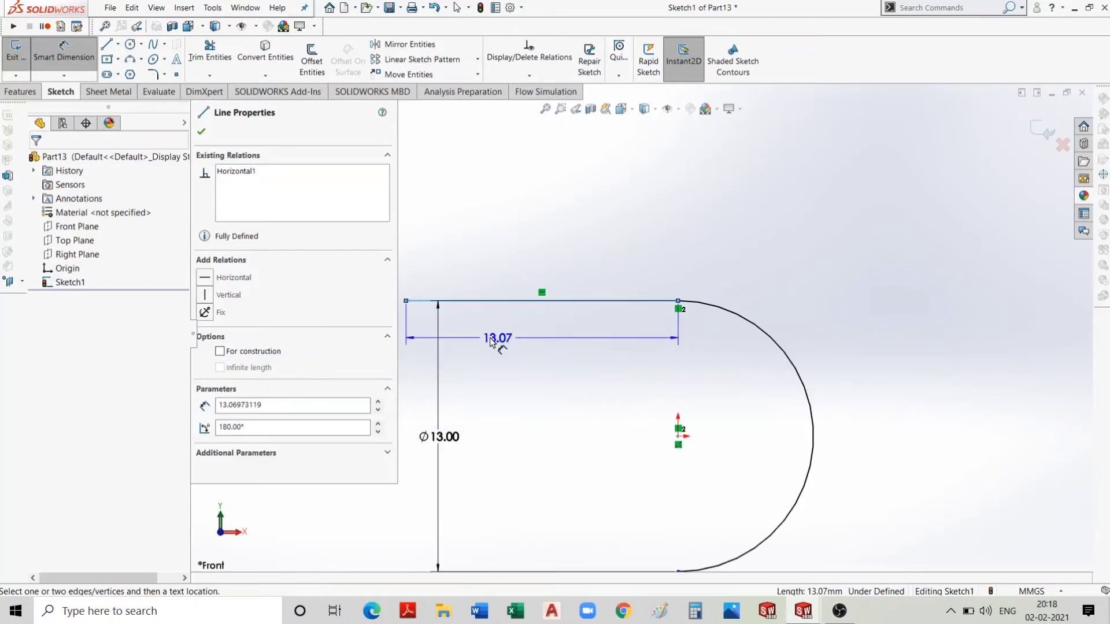
{"action": "left_click", "coordinate": [496, 340]}
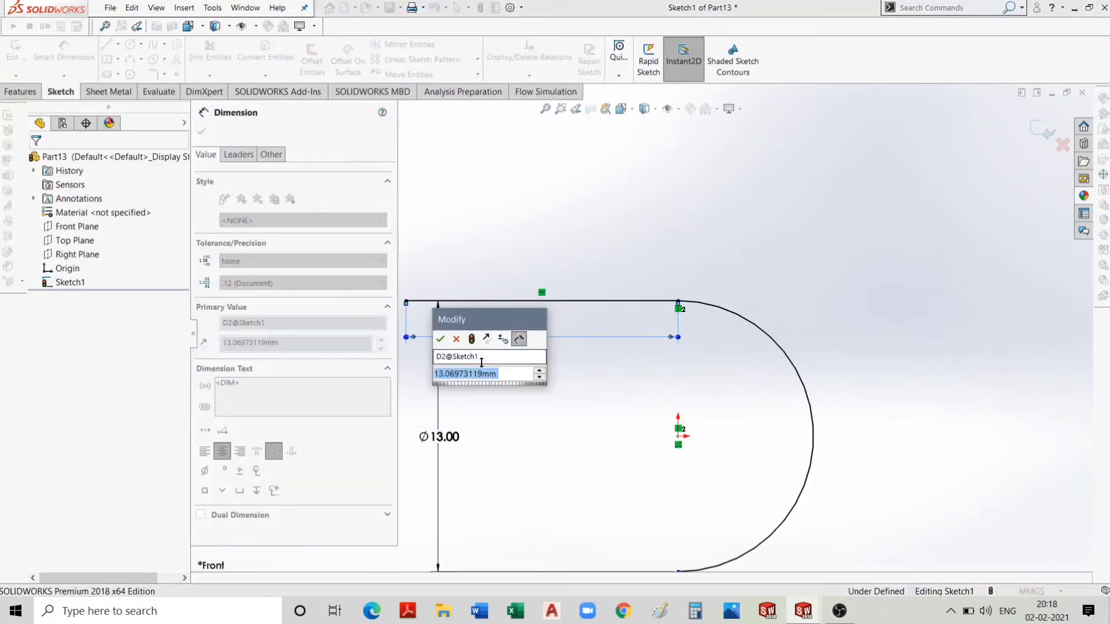
{"action": "type", "text": "6.5"}
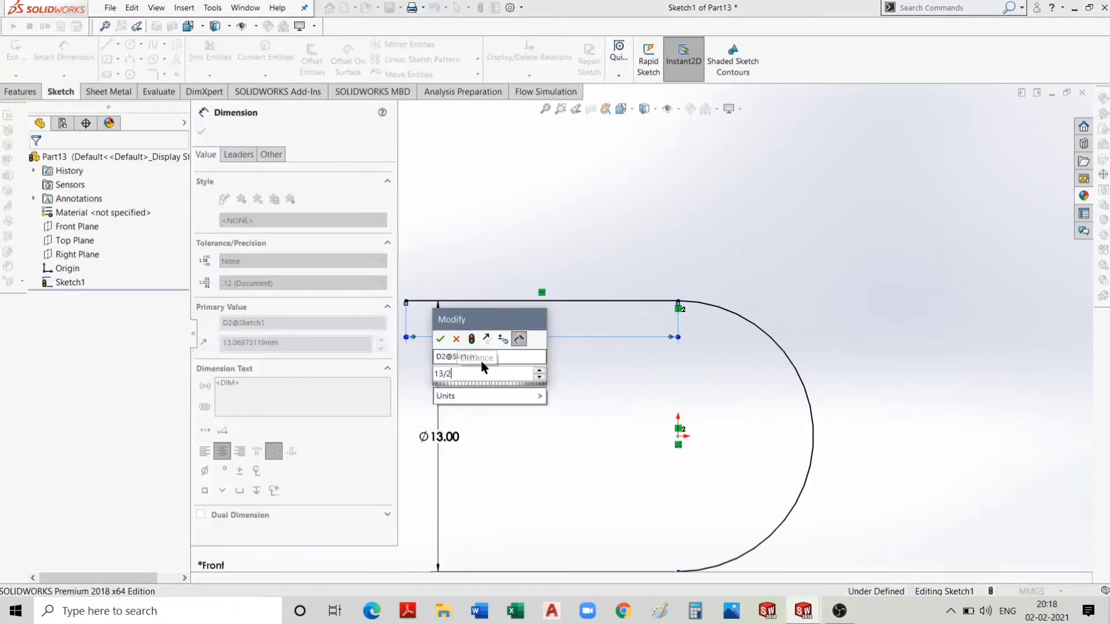
{"action": "key", "text": "Return"}
Change the top line's length dimension to 8 mm.
{"action": "double_click", "coordinate": [586, 338]}
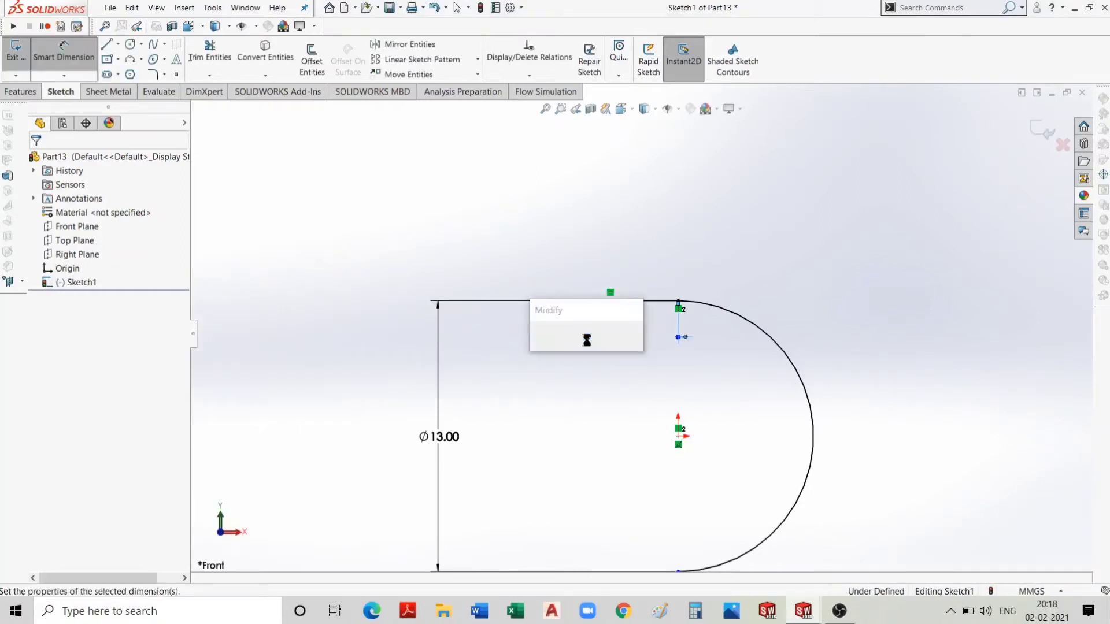
{"action": "key", "text": "End"}
{"action": "type", "text": "+"}
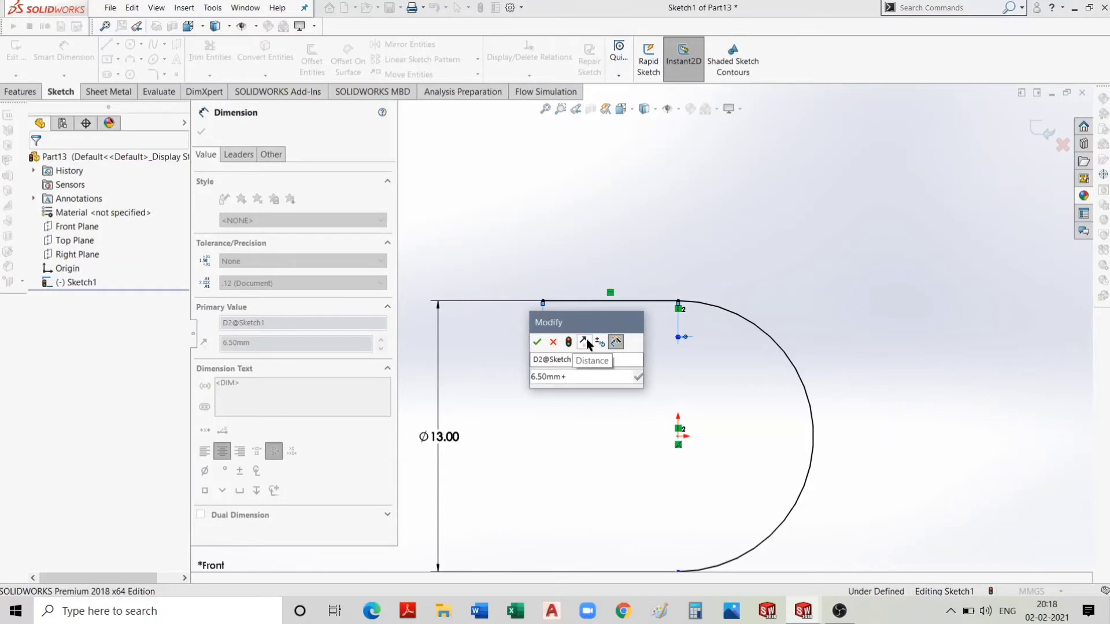
{"action": "type", "text": "10"}
{"action": "key", "text": "BackSpace"}
{"action": "key", "text": "BackSpace"}
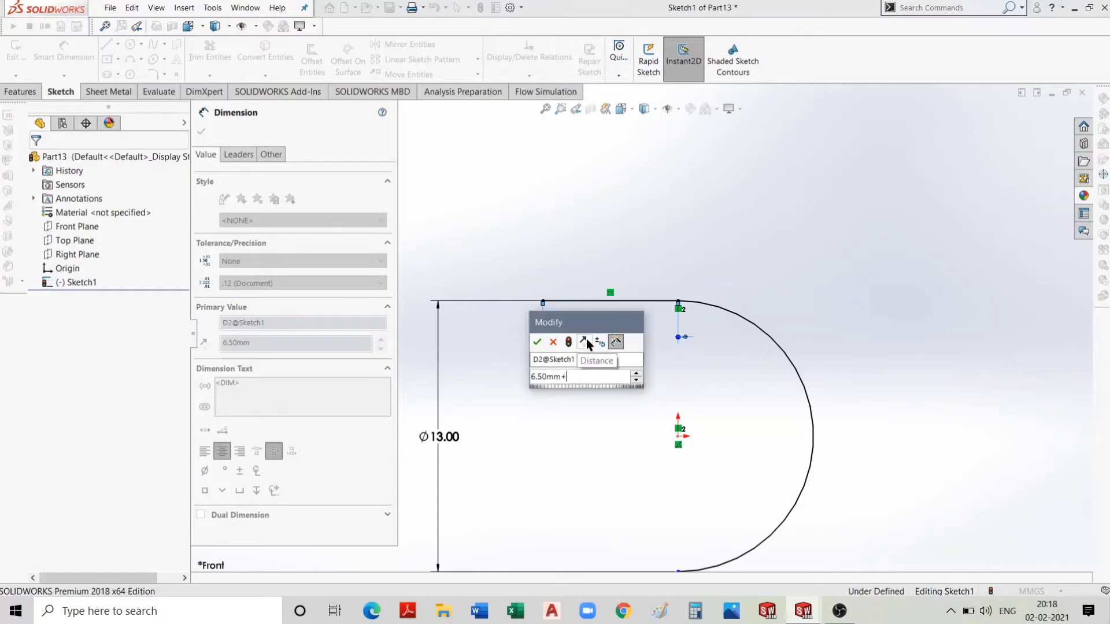
{"action": "key", "text": "BackSpace"}
{"action": "key", "text": "BackSpace"}
{"action": "key", "text": "BackSpace"}
{"action": "key", "text": "BackSpace"}
{"action": "key", "text": "BackSpace"}
{"action": "key", "text": "BackSpace"}
{"action": "key", "text": "BackSpace"}
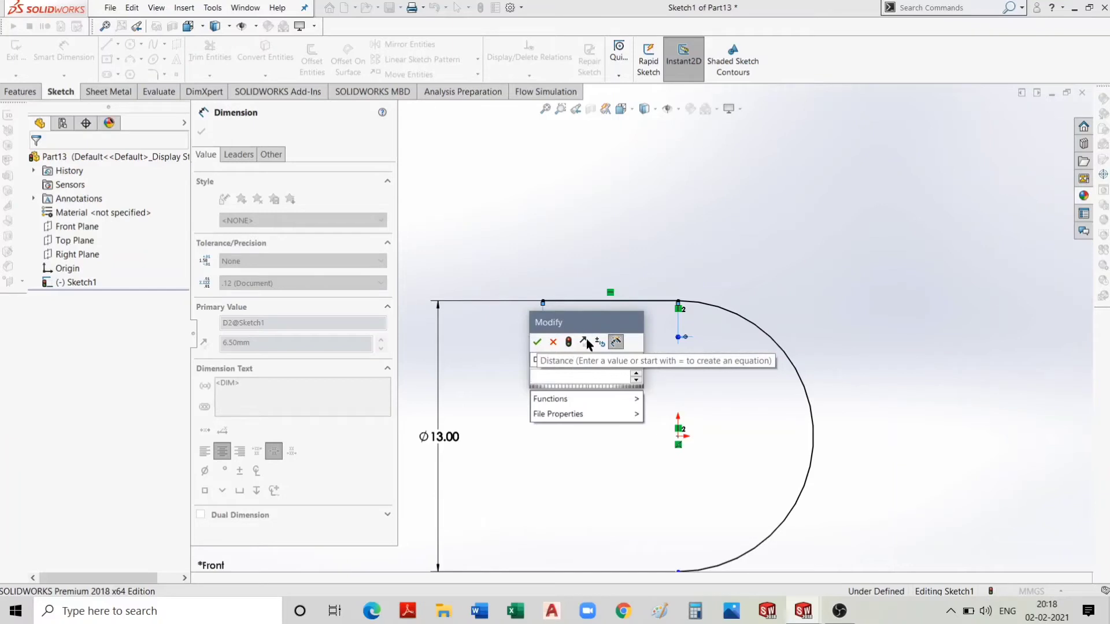
{"action": "type", "text": "8"}
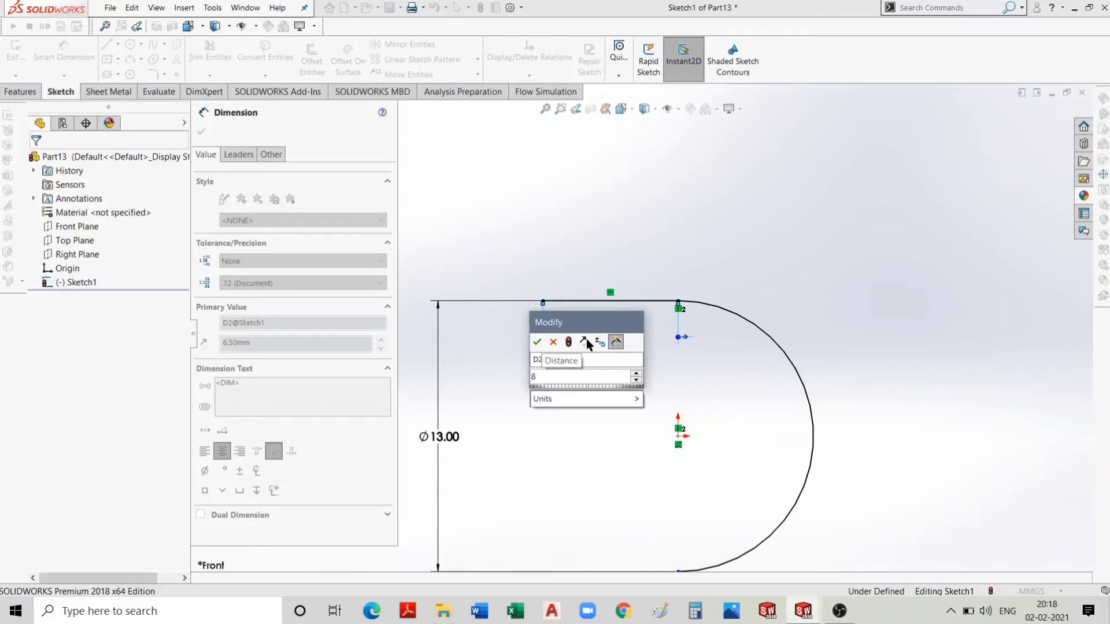
{"action": "key", "text": "Return"}
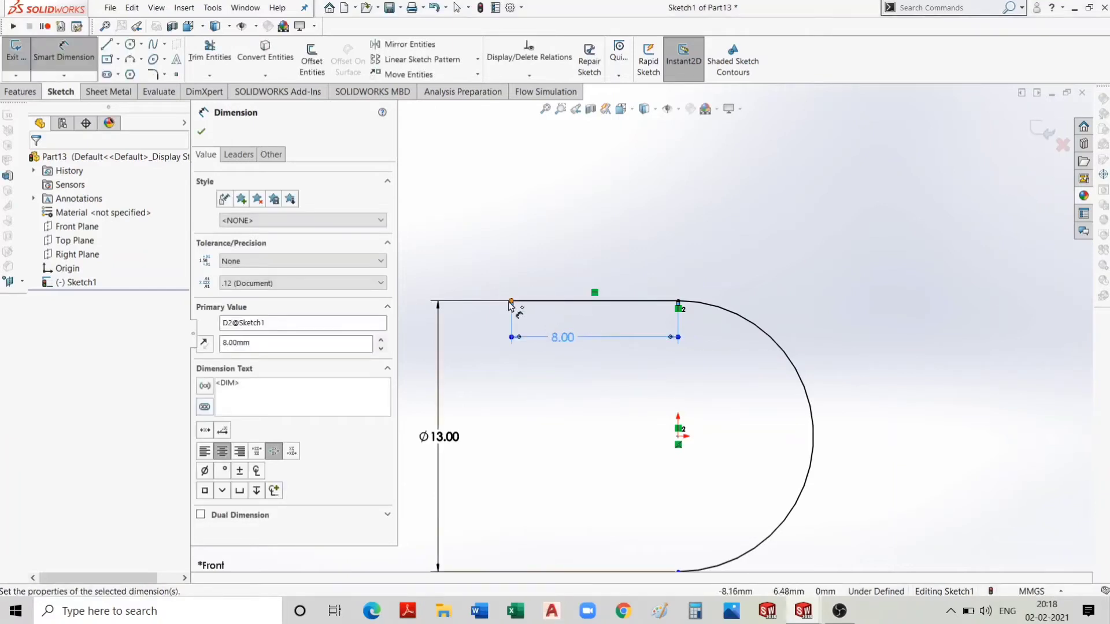
{"action": "left_click", "coordinate": [201, 132]}
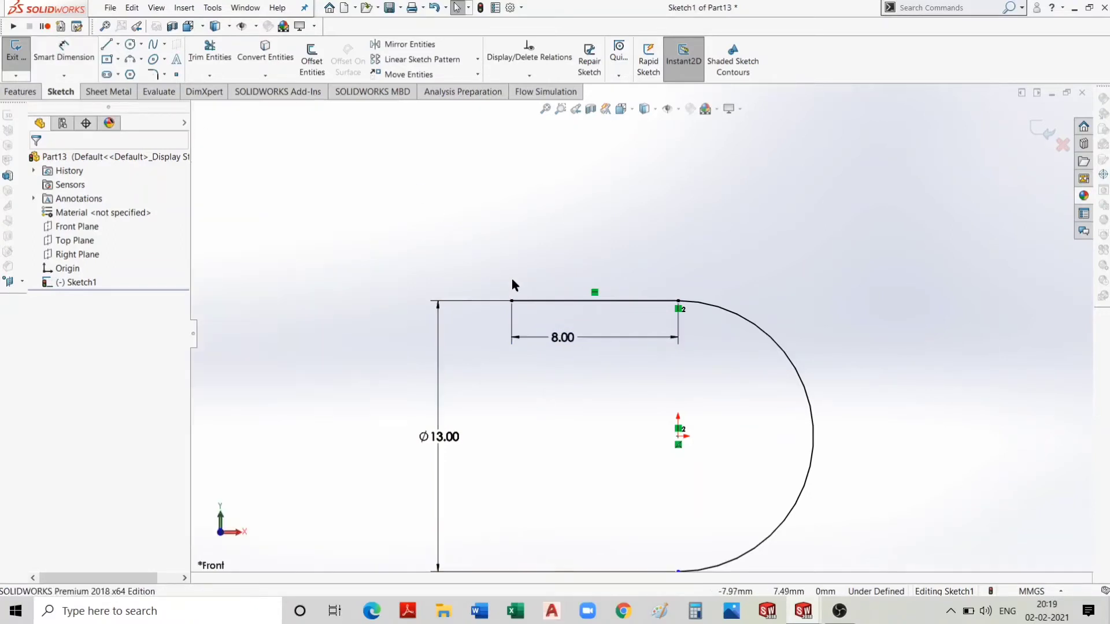
{"action": "scroll", "coordinate": [692, 304], "scroll_direction": "down", "scroll_amount": 2}
Draw a vertical line up from the top segment's left end.
{"action": "scroll", "coordinate": [692, 304], "scroll_direction": "up", "scroll_amount": 2}
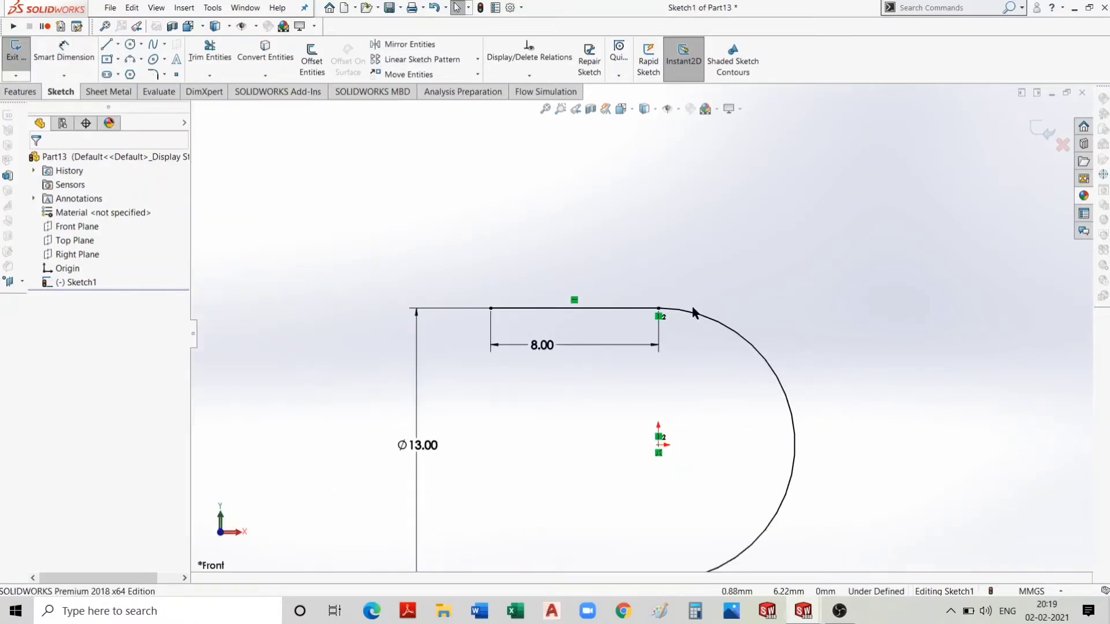
{"action": "left_click", "coordinate": [105, 44]}
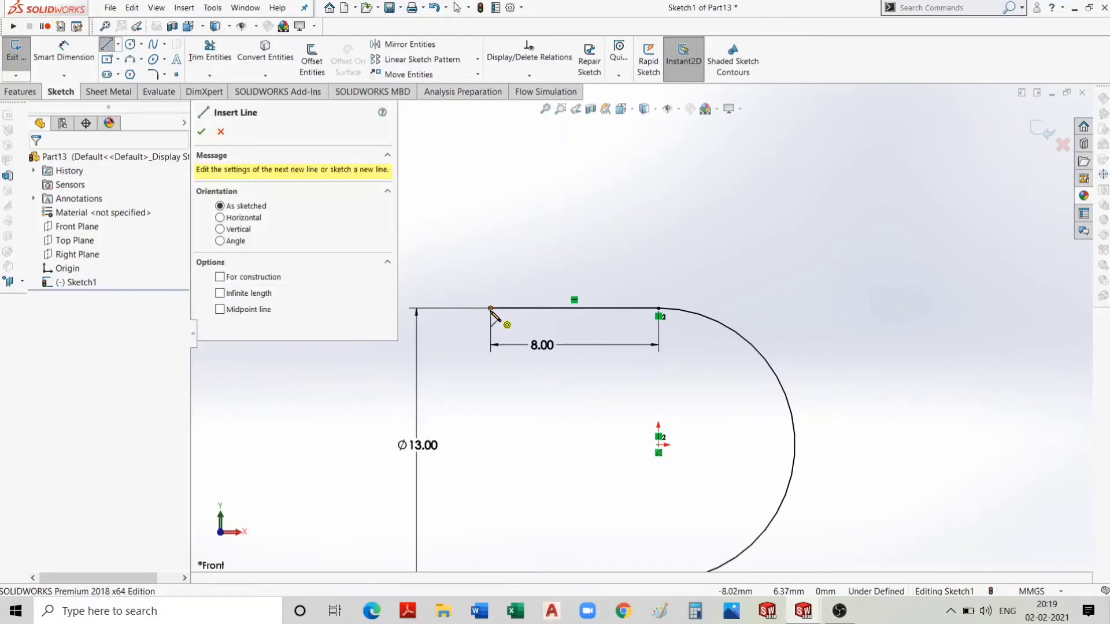
{"action": "left_click", "coordinate": [490, 309]}
{"action": "scroll", "coordinate": [497, 237], "scroll_direction": "up", "scroll_amount": 2}
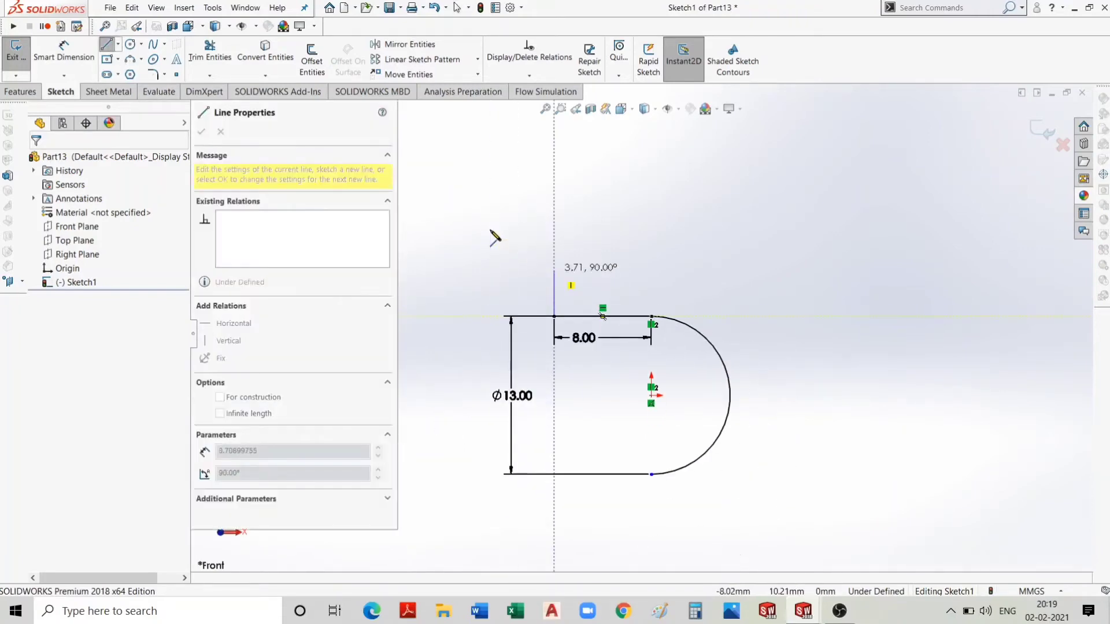
{"action": "left_click", "coordinate": [554, 139]}
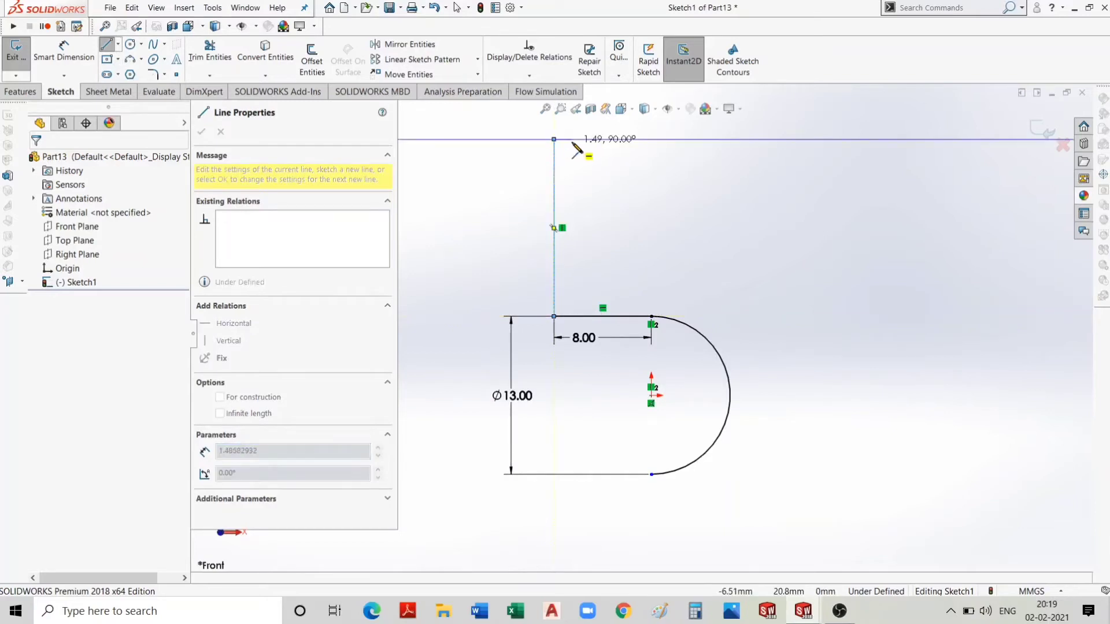
{"action": "key", "text": "Escape"}
{"action": "key", "text": "Escape"}
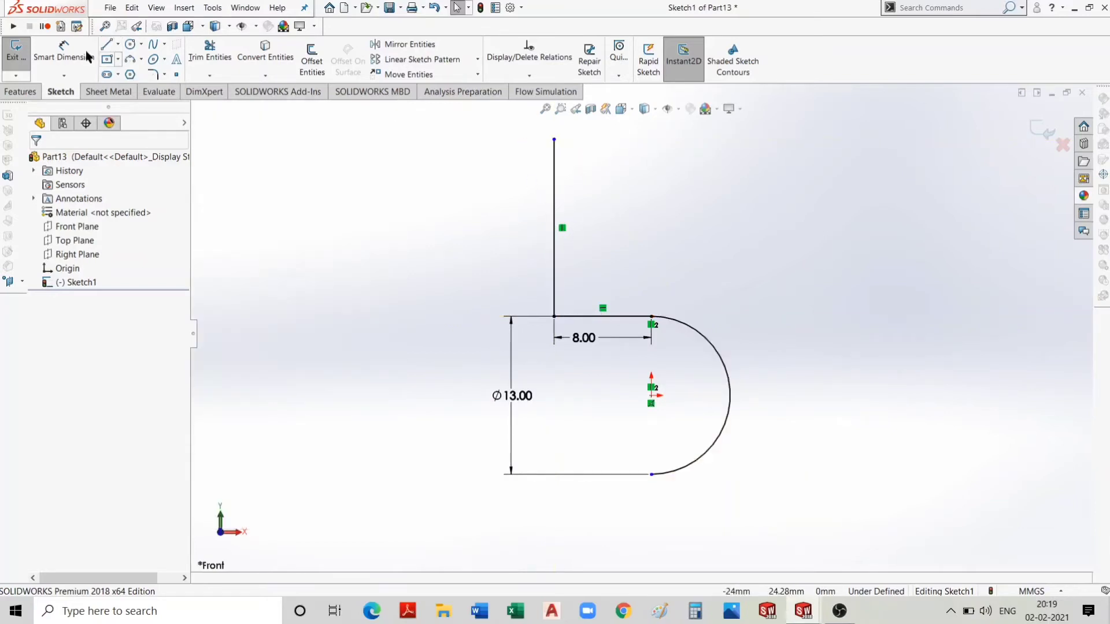
Dimension the vertical line to 20 mm.
{"action": "left_click", "coordinate": [87, 55]}
{"action": "left_click", "coordinate": [484, 221]}
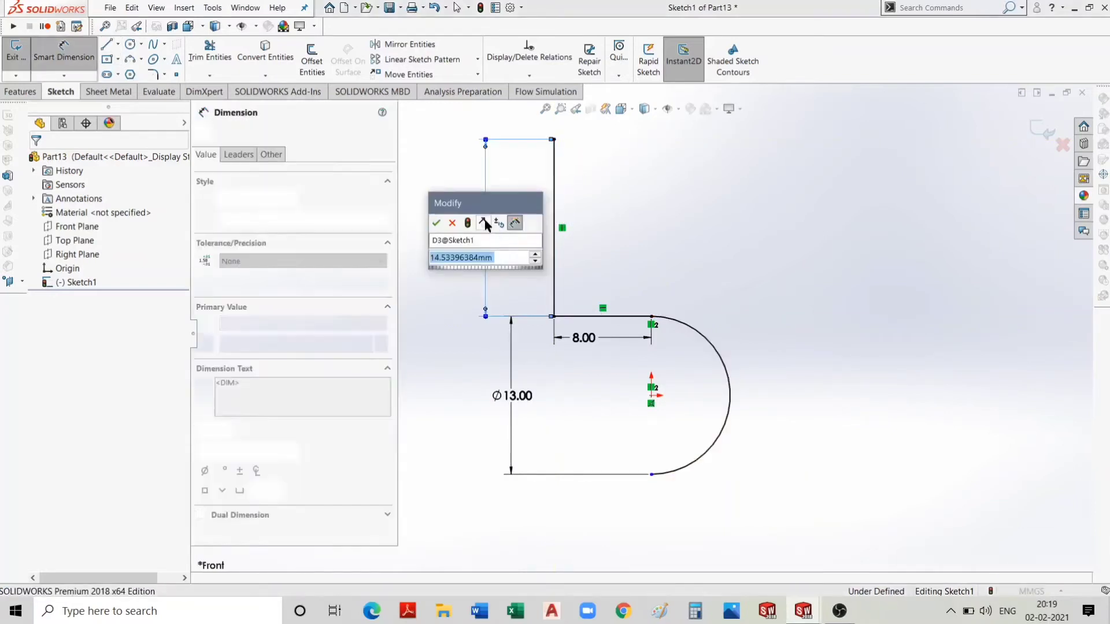
{"action": "type", "text": "20"}
{"action": "key", "text": "Return"}
{"action": "key", "text": "Escape"}
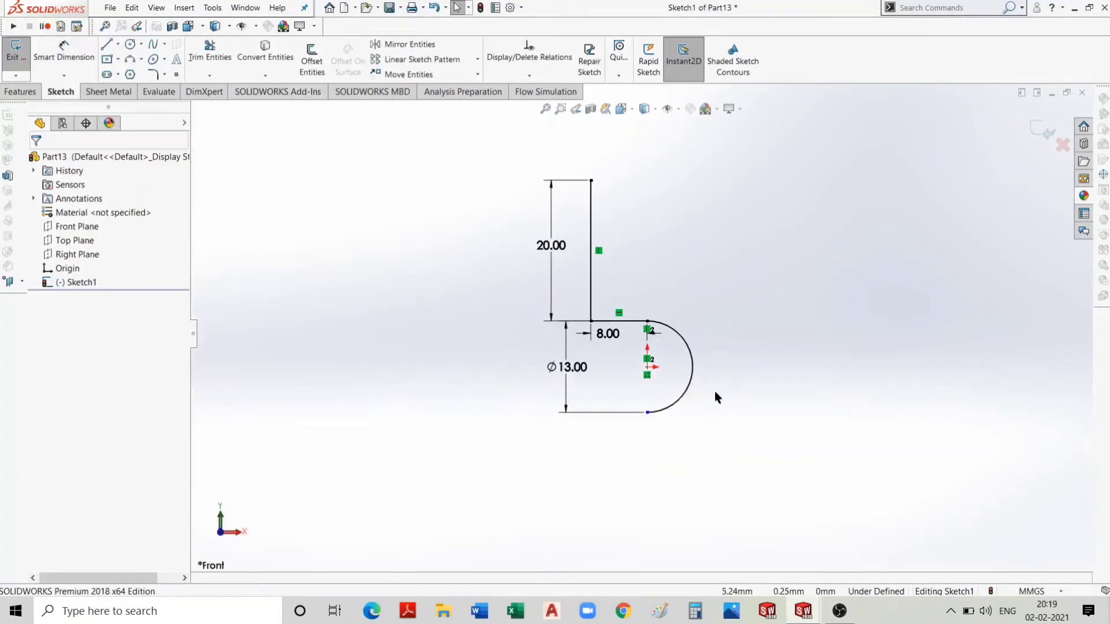
{"action": "scroll", "coordinate": [657, 346], "scroll_direction": "up", "scroll_amount": 1}
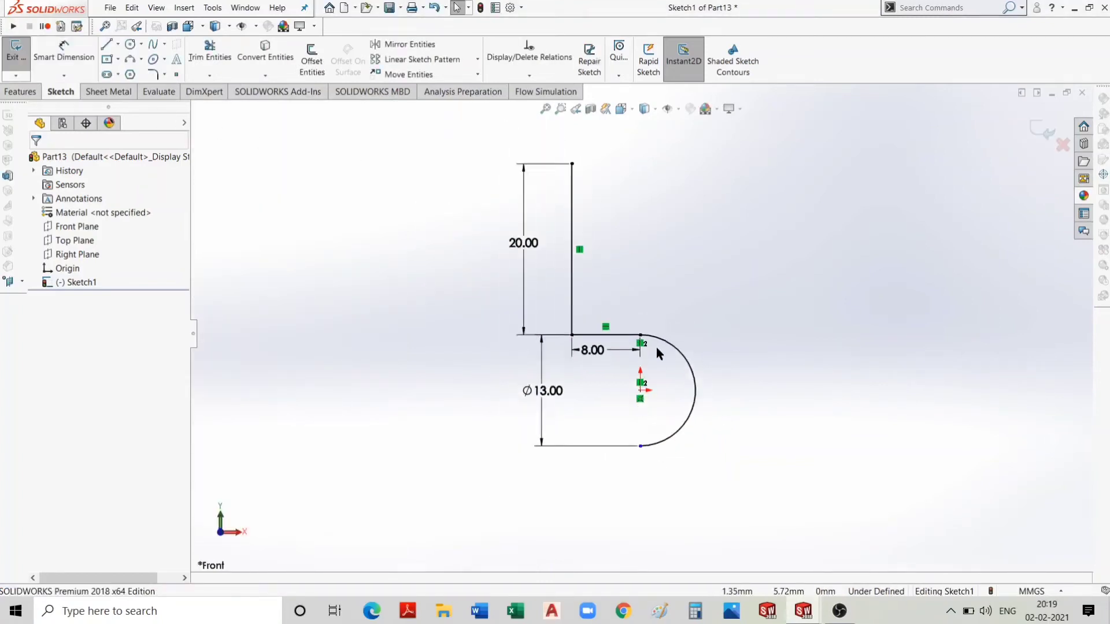
{"action": "scroll", "coordinate": [677, 370], "scroll_direction": "up", "scroll_amount": 1}
{"action": "scroll", "coordinate": [643, 336], "scroll_direction": "down", "scroll_amount": 2}
{"action": "scroll", "coordinate": [642, 334], "scroll_direction": "down", "scroll_amount": 1}
Draw a line sloping slightly down-left from the arc's top end.
{"action": "scroll", "coordinate": [619, 306], "scroll_direction": "down", "scroll_amount": 2}
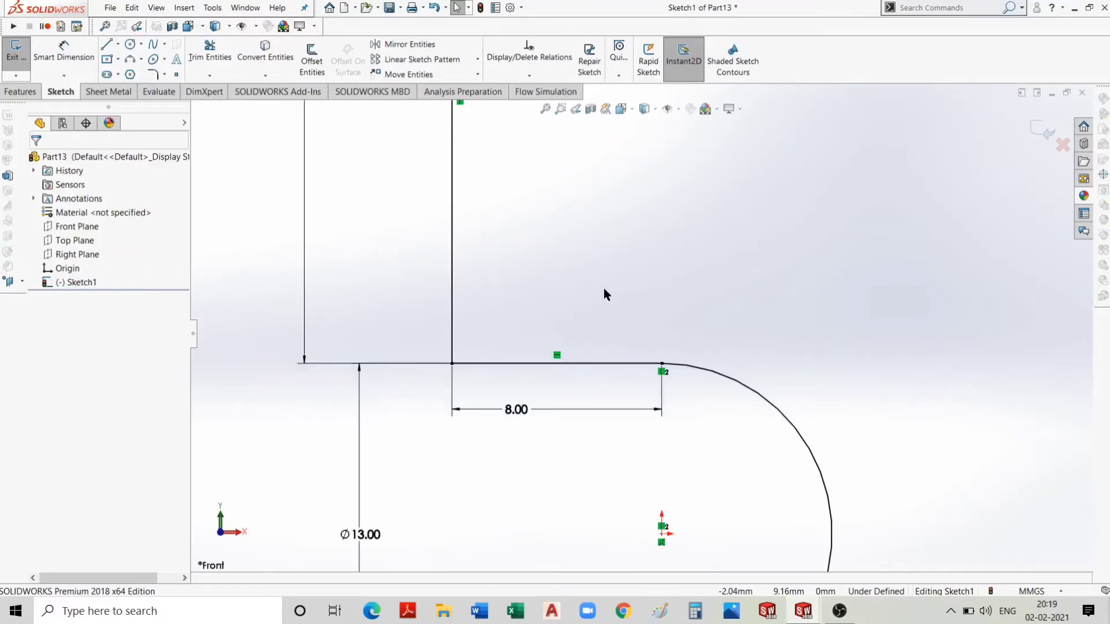
{"action": "left_click", "coordinate": [107, 44]}
{"action": "left_click", "coordinate": [662, 366]}
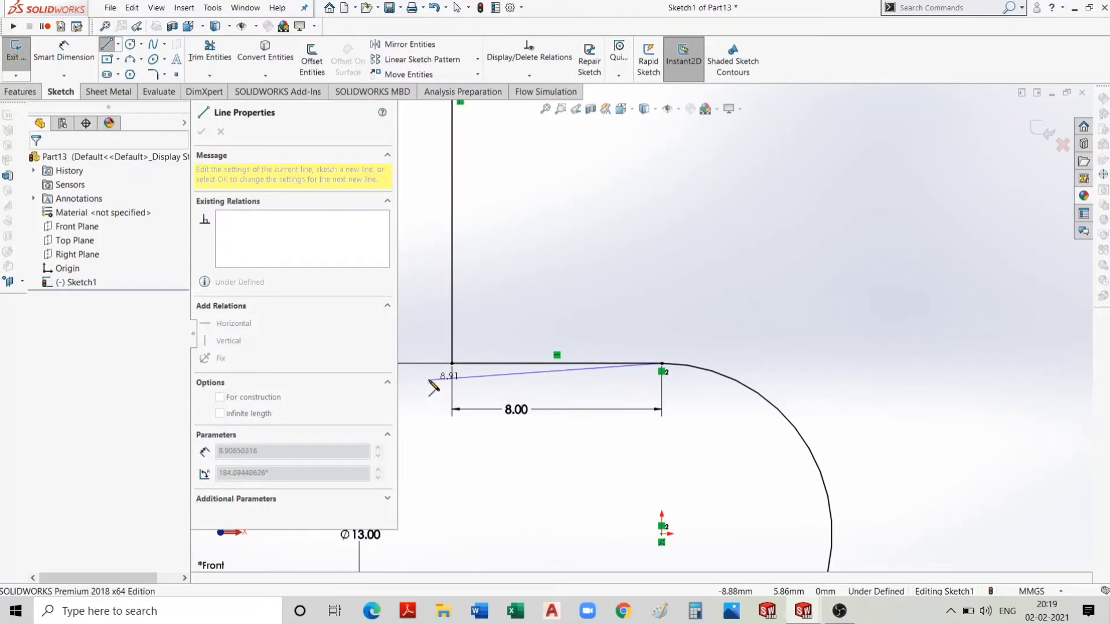
{"action": "left_click", "coordinate": [433, 378]}
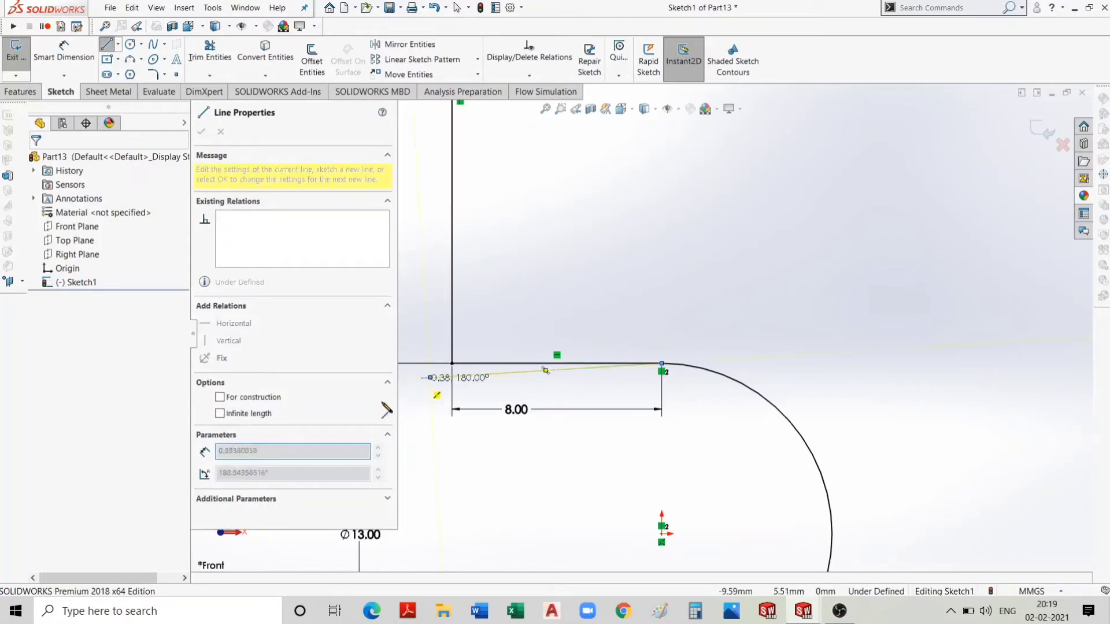
{"action": "key", "text": "Escape"}
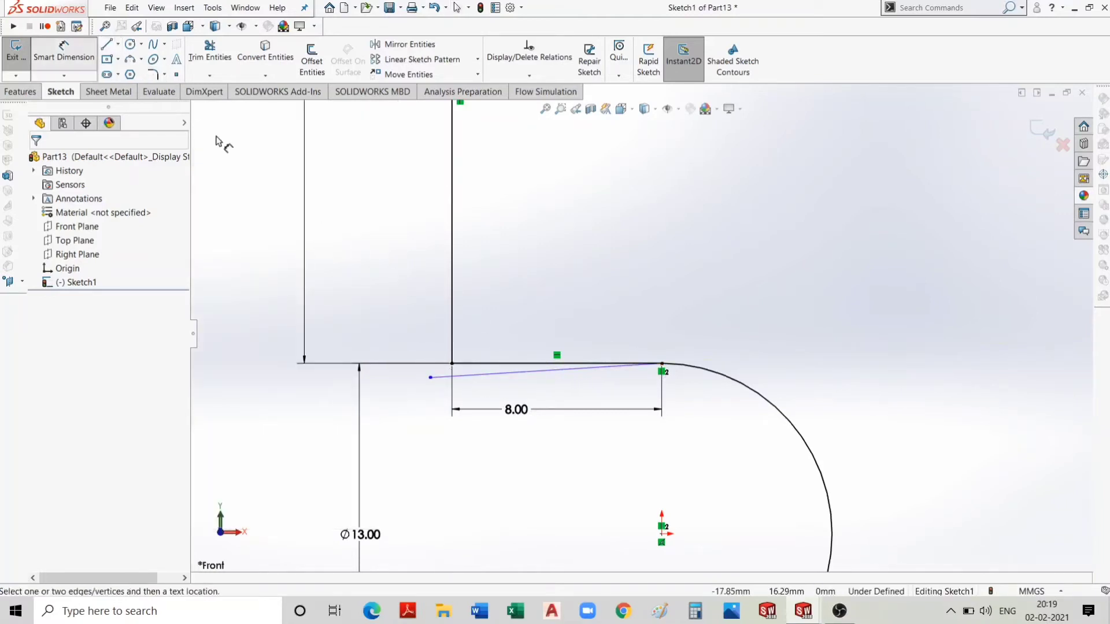
Set a 2° angle dimension between the horizontal segment and the sloping line.
{"action": "left_click", "coordinate": [64, 52]}
{"action": "left_click", "coordinate": [549, 364]}
{"action": "left_click", "coordinate": [534, 371]}
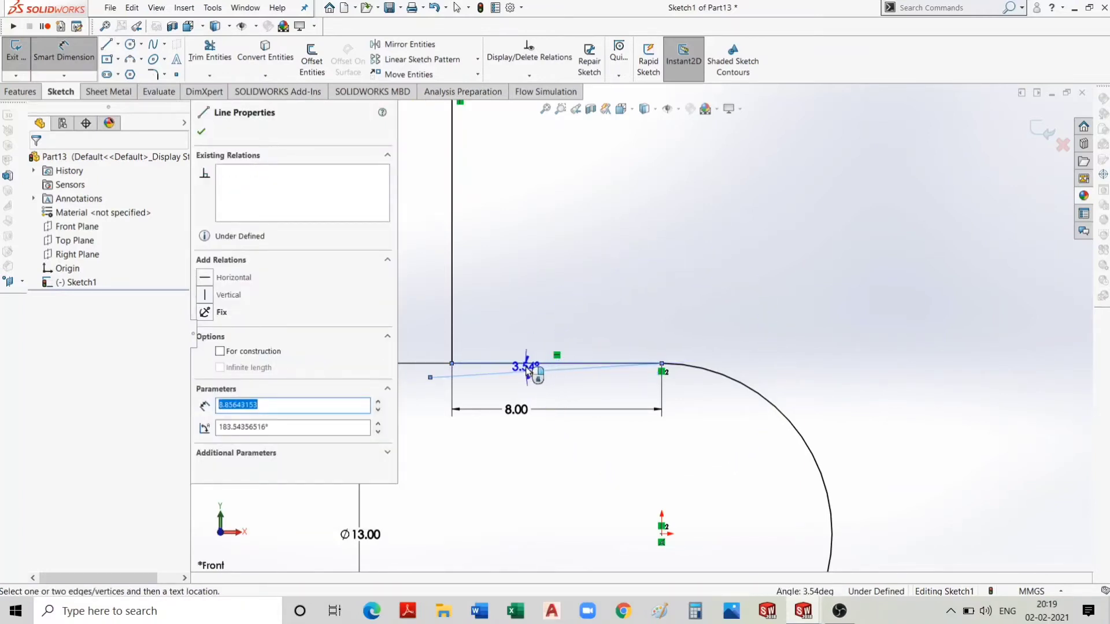
{"action": "left_click", "coordinate": [527, 370]}
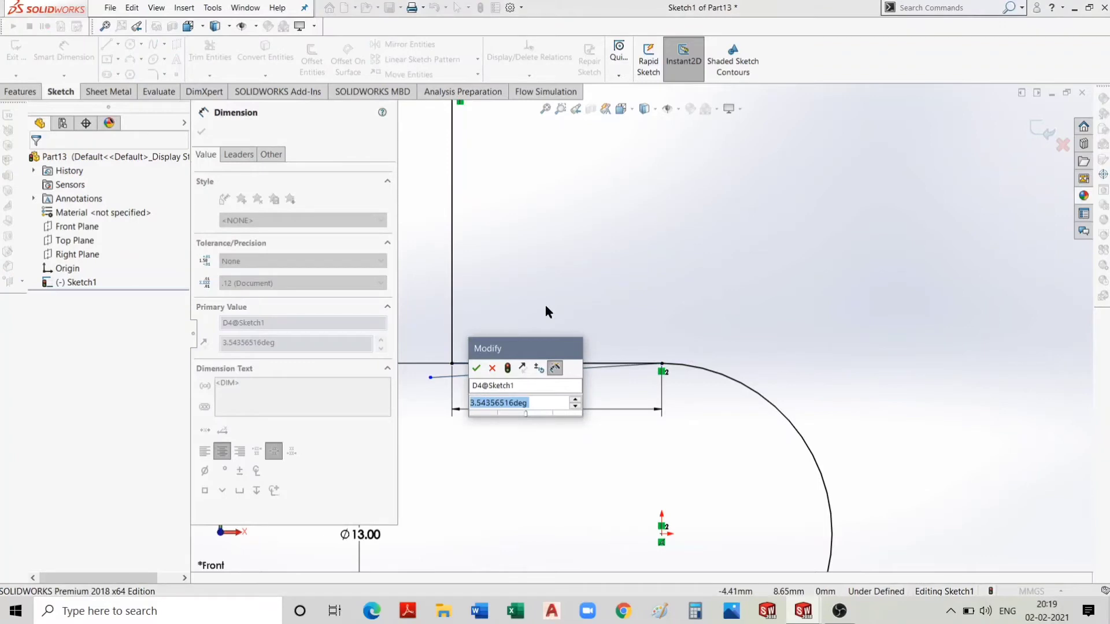
{"action": "key", "text": "Return"}
{"action": "scroll", "coordinate": [399, 357], "scroll_direction": "down", "scroll_amount": 5}
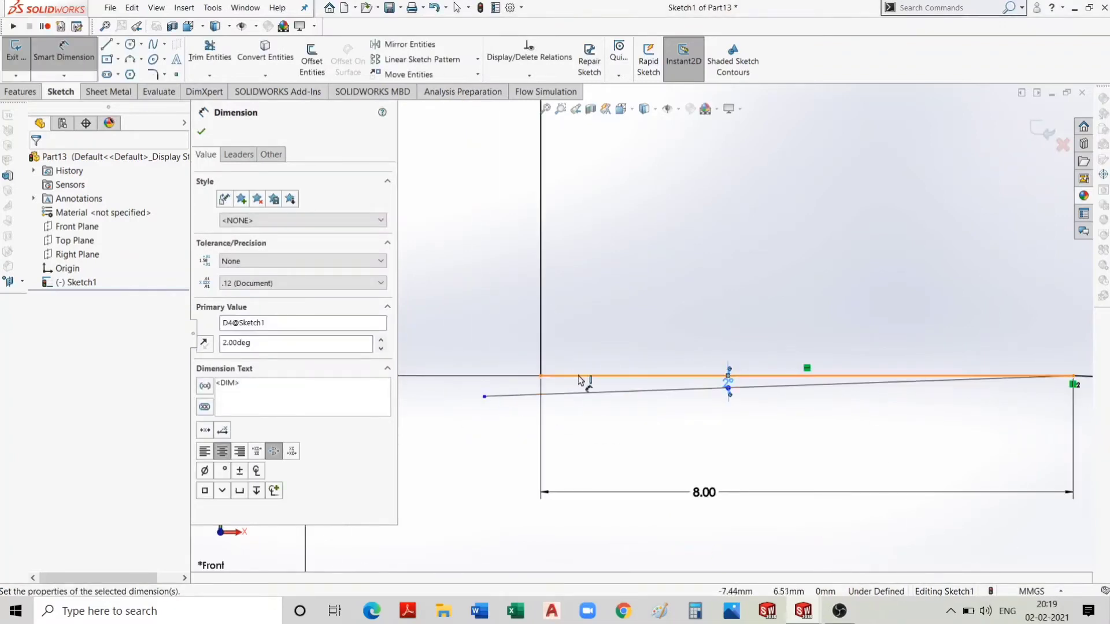
{"action": "key", "text": "Escape"}
Delete the original horizontal top segment and its dimension.
{"action": "left_click", "coordinate": [578, 376]}
{"action": "key", "text": "Delete"}
{"action": "left_click", "coordinate": [492, 322]}
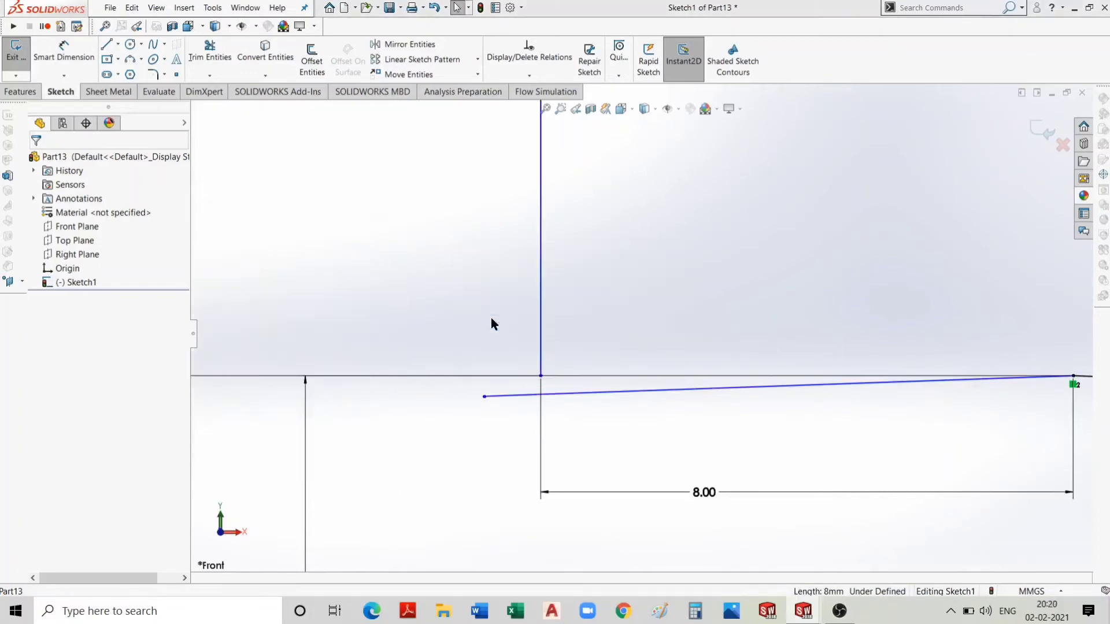
Power-trim the 20 mm vertical line to end at the 2° sloping line and remove the leftover stub.
{"action": "left_click", "coordinate": [209, 75]}
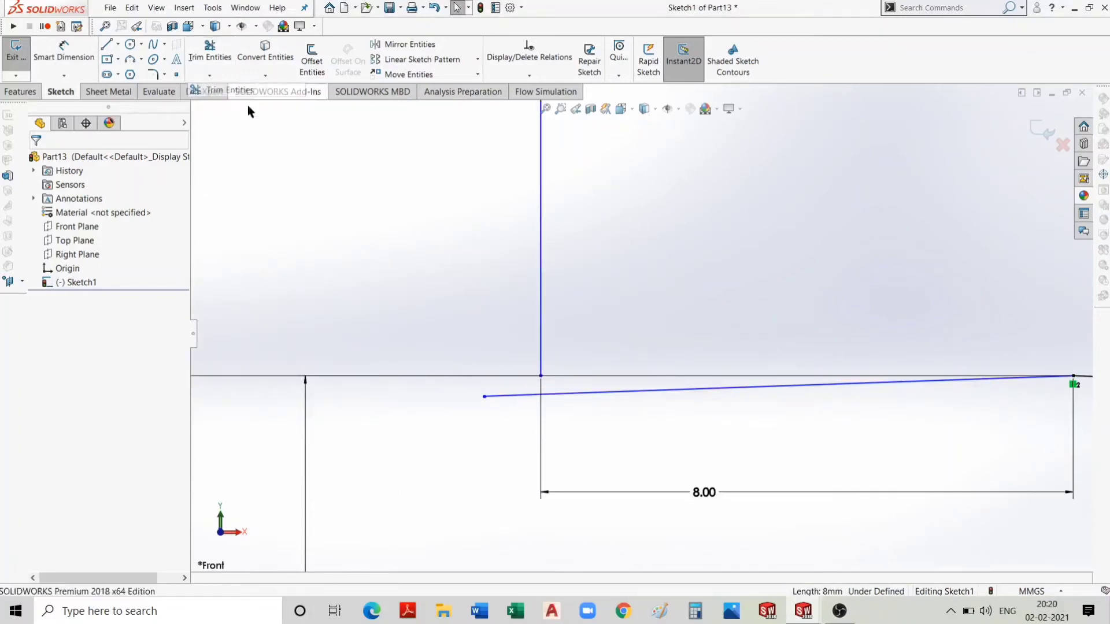
{"action": "left_click_drag", "start_coordinate": [538, 354], "coordinate": [541, 398]}
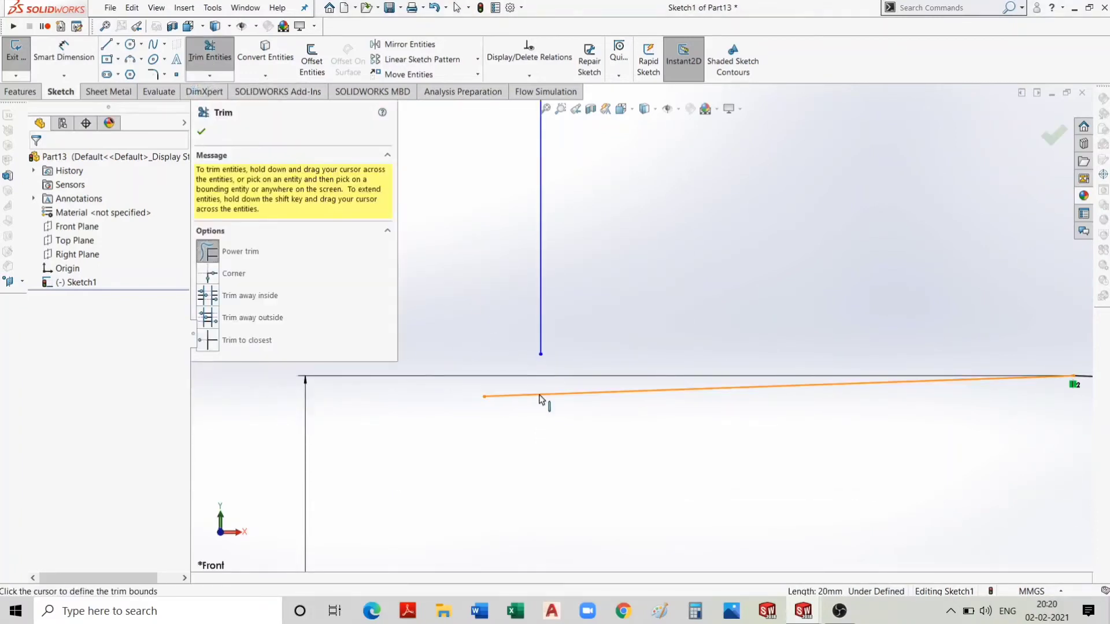
{"action": "key", "text": "ctrl+z"}
{"action": "left_click", "coordinate": [209, 75]}
{"action": "left_click", "coordinate": [305, 160]}
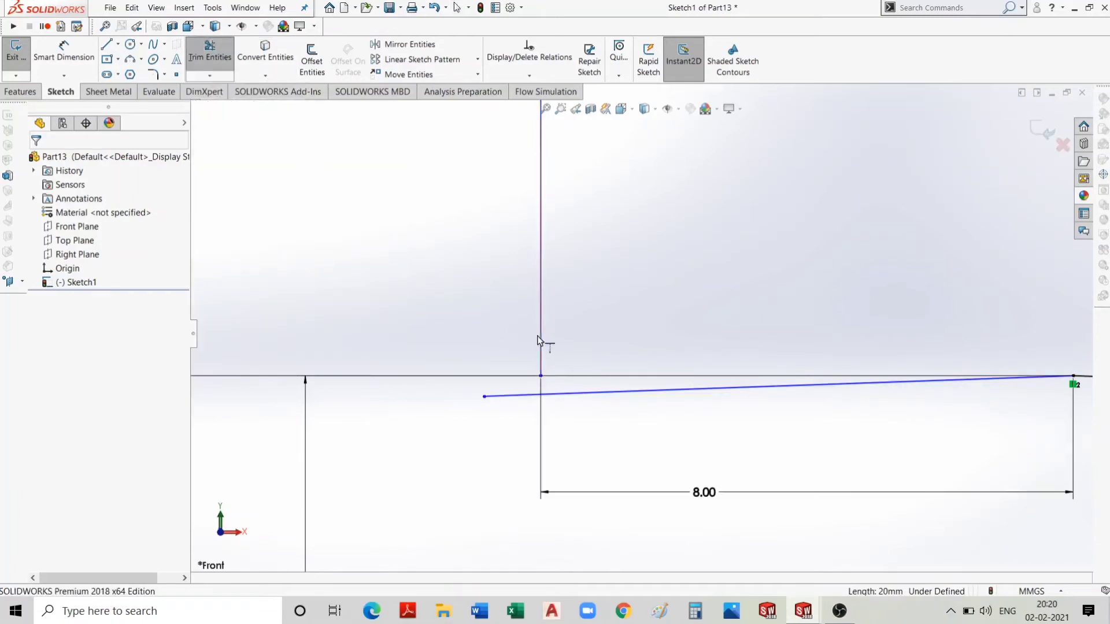
{"action": "left_click_drag", "start_coordinate": [542, 346], "coordinate": [543, 408]}
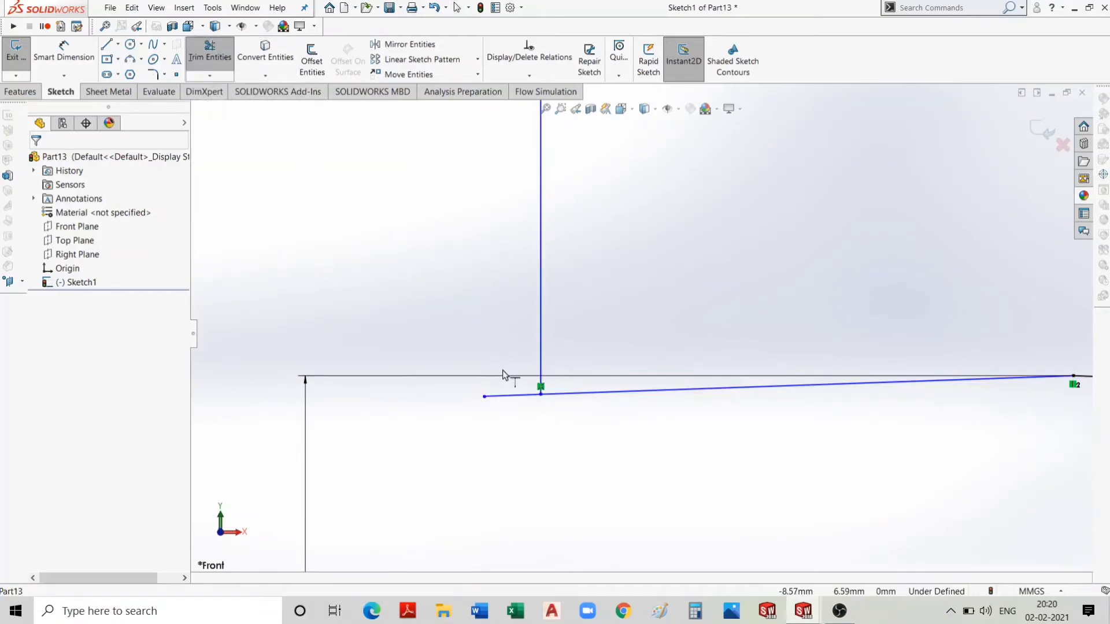
{"action": "left_click", "coordinate": [209, 51]}
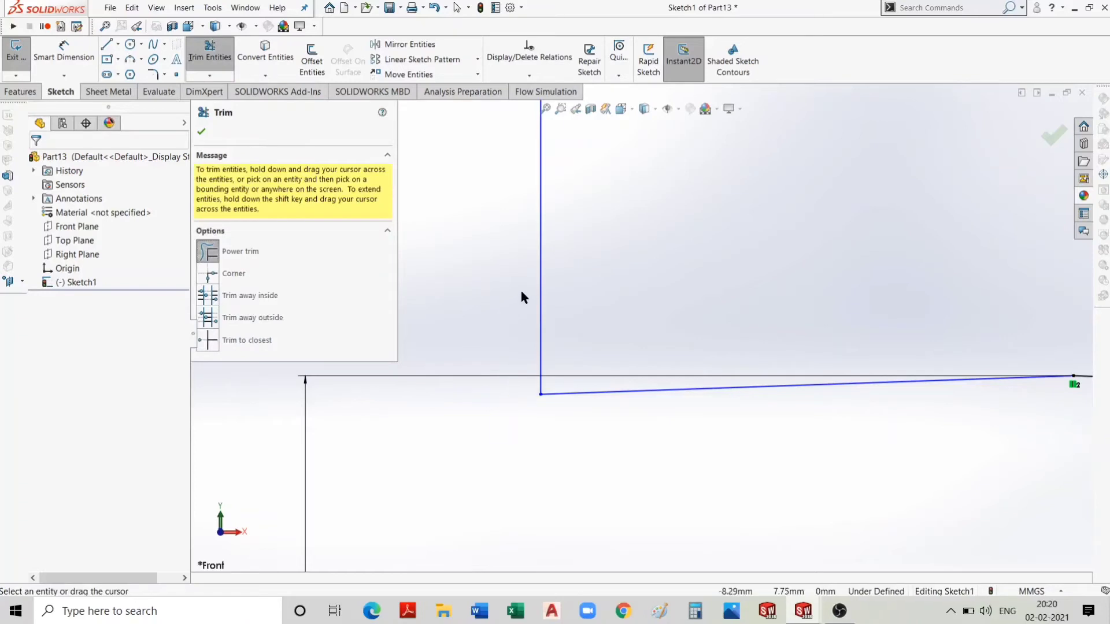
{"action": "key", "text": "Escape"}
{"action": "scroll", "coordinate": [671, 479], "scroll_direction": "up", "scroll_amount": 3}
{"action": "scroll", "coordinate": [693, 456], "scroll_direction": "up", "scroll_amount": 3}
{"action": "scroll", "coordinate": [665, 347], "scroll_direction": "down", "scroll_amount": 3}
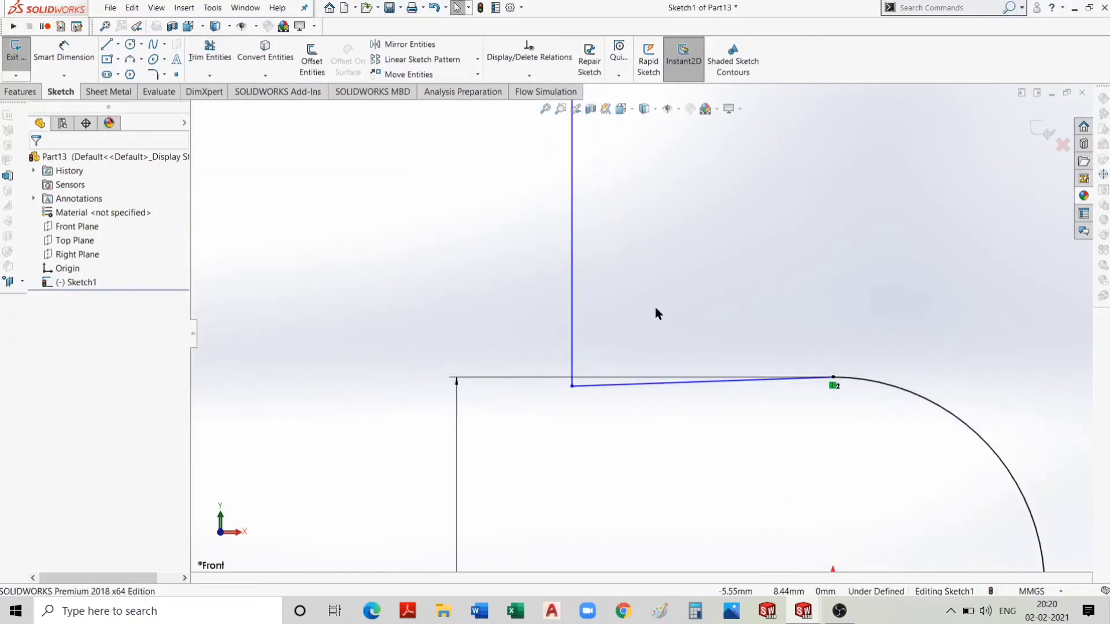
{"action": "scroll", "coordinate": [655, 313], "scroll_direction": "down", "scroll_amount": 3}
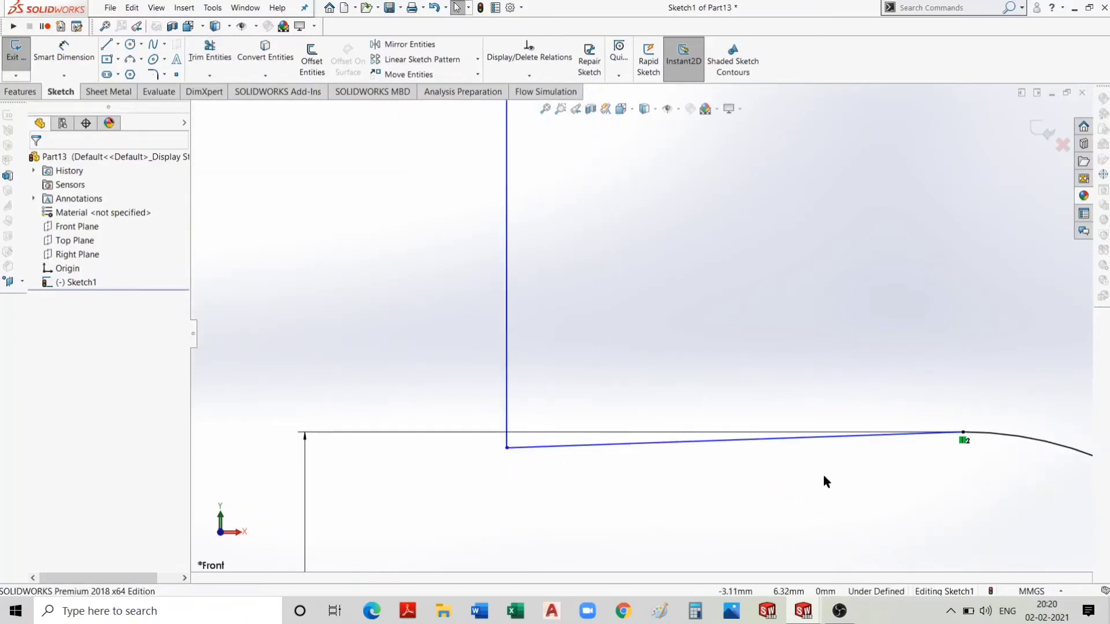
Draw a construction centerline from the arc end to the vertical line's foot.
{"action": "left_click", "coordinate": [119, 44]}
{"action": "left_click", "coordinate": [126, 74]}
{"action": "scroll", "coordinate": [697, 439], "scroll_direction": "up", "scroll_amount": 2}
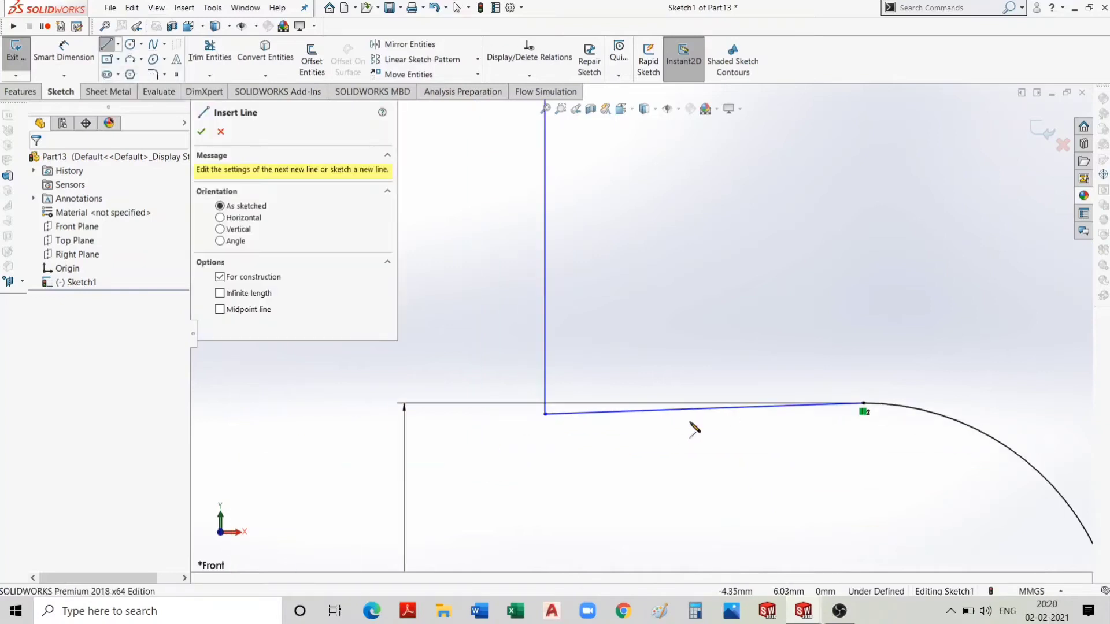
{"action": "left_click", "coordinate": [863, 403]}
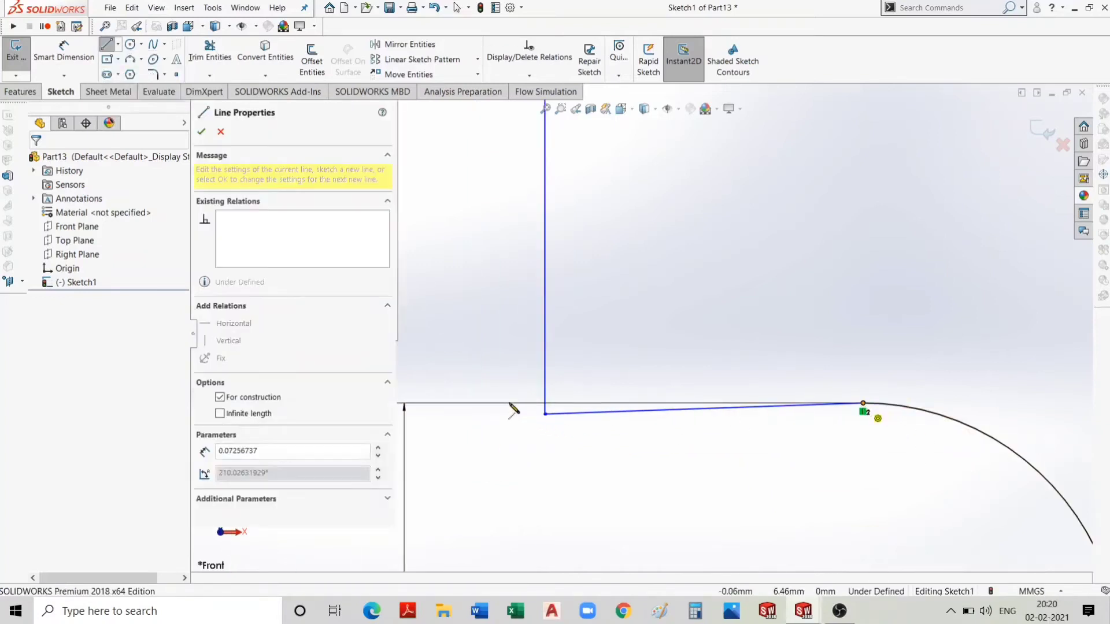
{"action": "left_click", "coordinate": [545, 407]}
{"action": "key", "text": "Escape"}
{"action": "scroll", "coordinate": [694, 414], "scroll_direction": "down", "scroll_amount": 2}
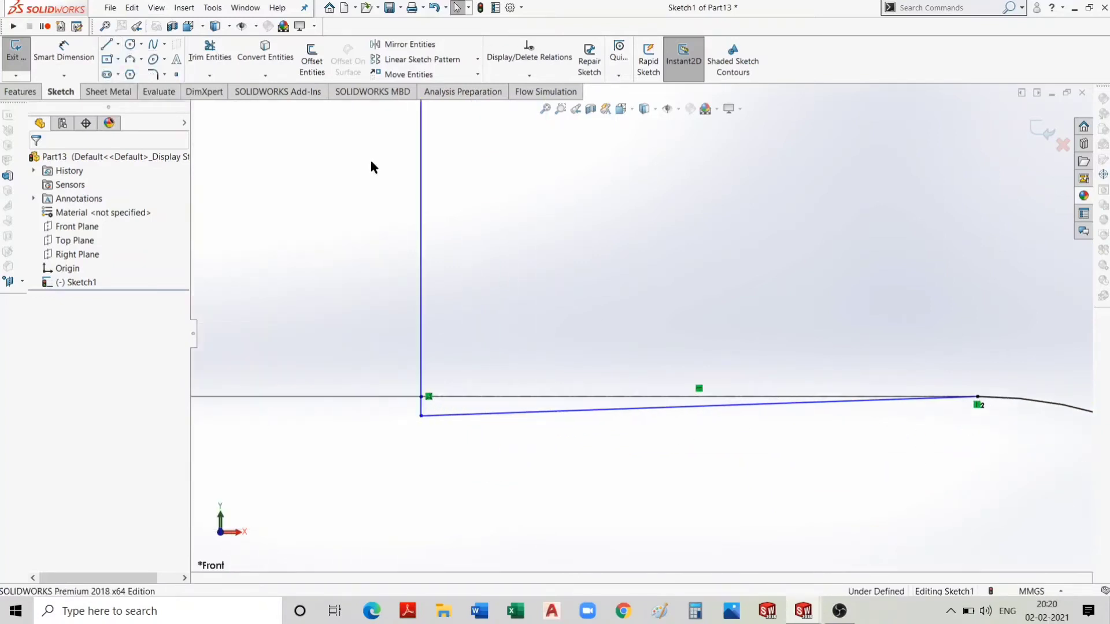
Dimension the construction line with a 2° angle and an 8.00 mm horizontal length.
{"action": "key", "text": "d"}
{"action": "left_click", "coordinate": [506, 414]}
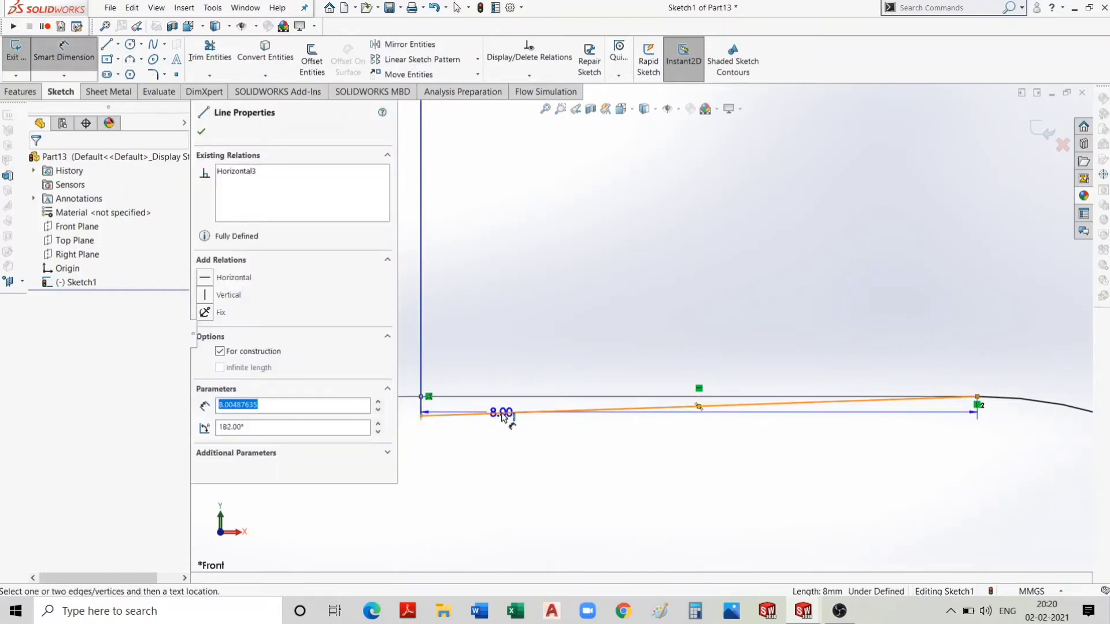
{"action": "left_click", "coordinate": [497, 409]}
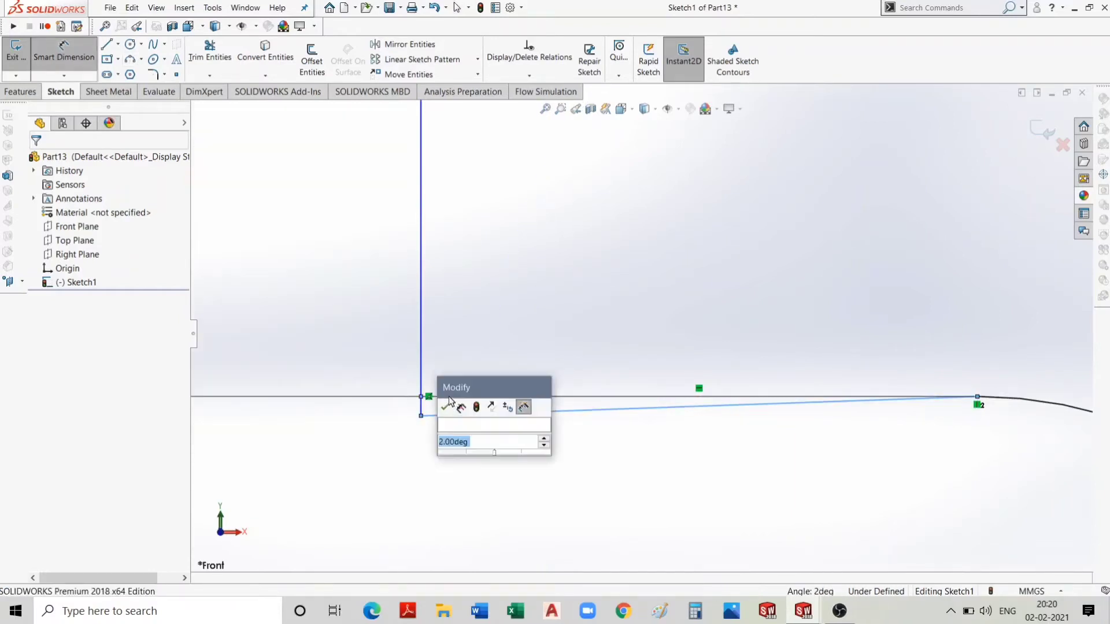
{"action": "key", "text": "Return"}
{"action": "scroll", "coordinate": [613, 429], "scroll_direction": "up", "scroll_amount": 3}
{"action": "scroll", "coordinate": [624, 428], "scroll_direction": "up", "scroll_amount": 3}
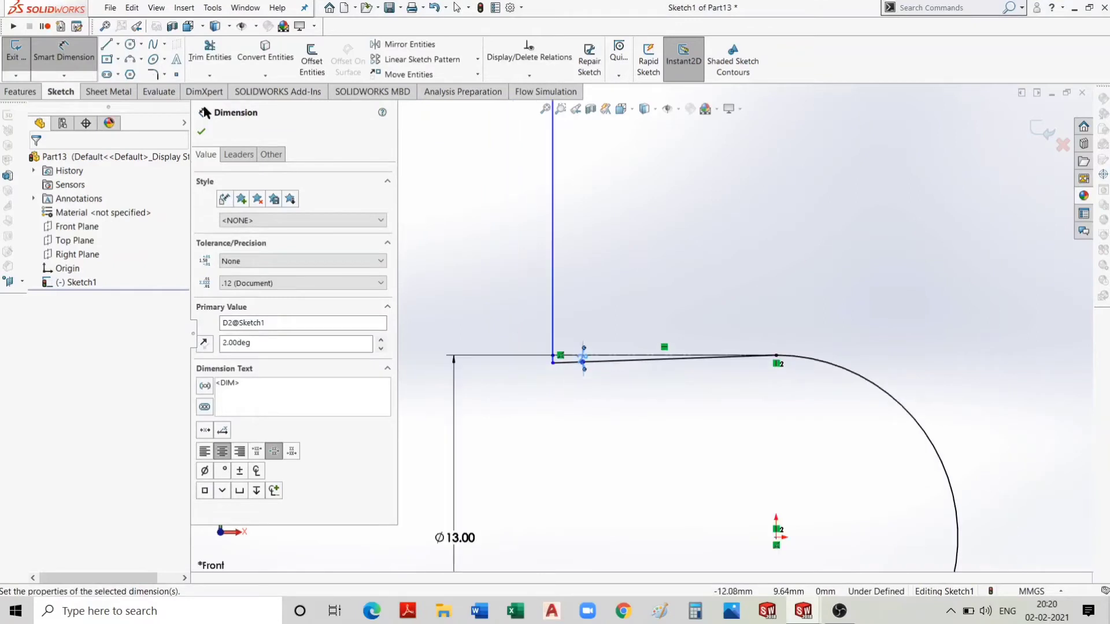
{"action": "key", "text": "Escape"}
{"action": "left_click", "coordinate": [63, 52]}
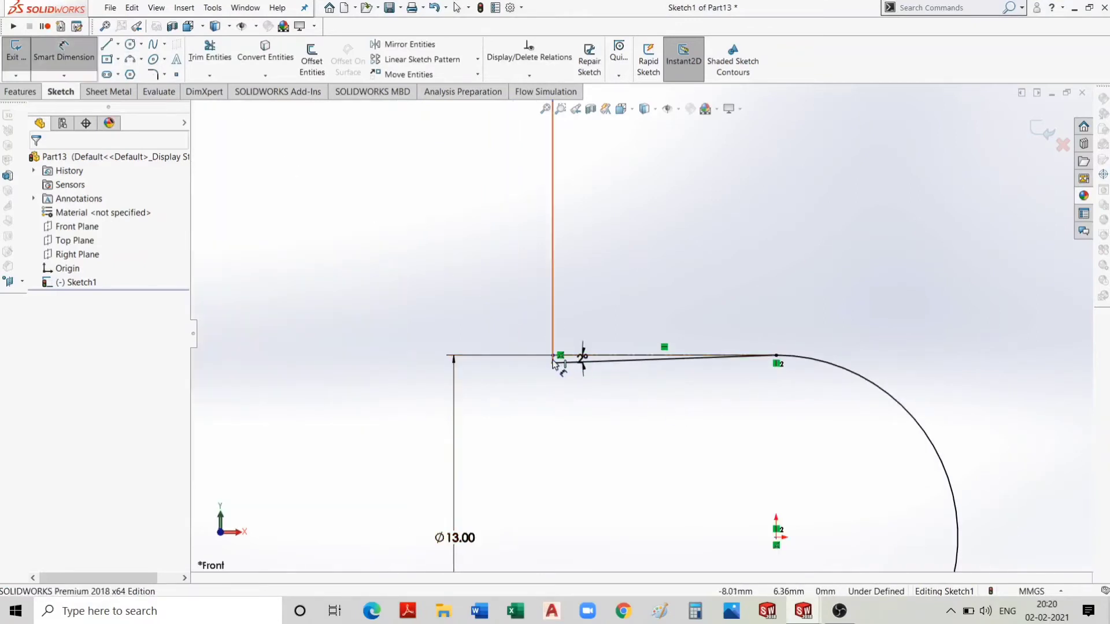
{"action": "left_click", "coordinate": [553, 362]}
{"action": "left_click", "coordinate": [777, 356]}
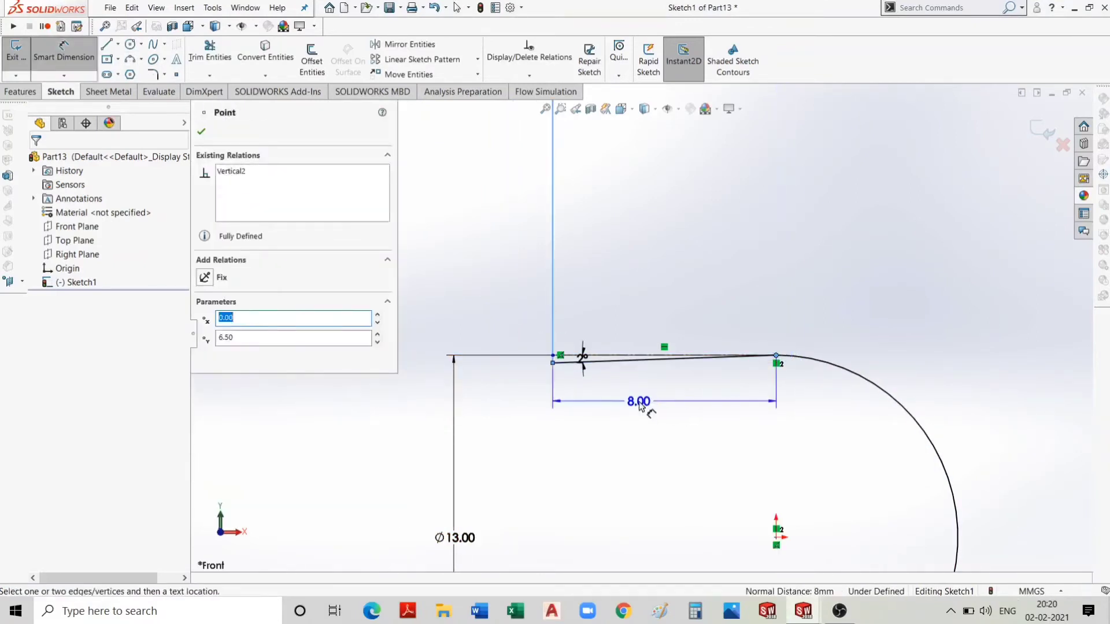
{"action": "left_click", "coordinate": [640, 407]}
{"action": "key", "text": "Return"}
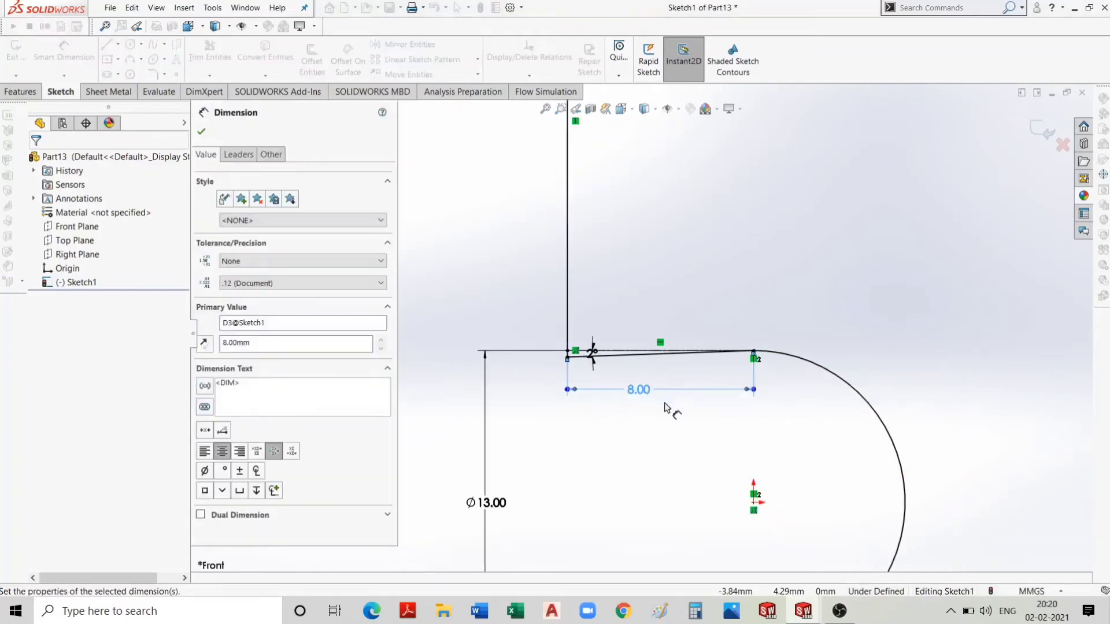
{"action": "scroll", "coordinate": [642, 347], "scroll_direction": "up", "scroll_amount": 4}
{"action": "left_click", "coordinate": [117, 45]}
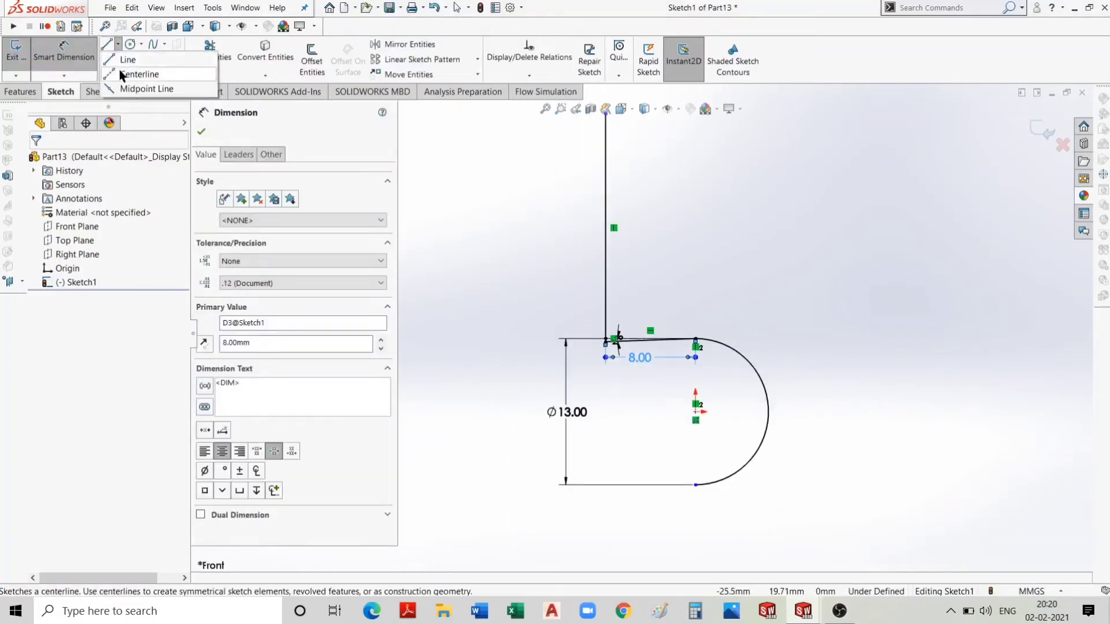
{"action": "left_click", "coordinate": [129, 71]}
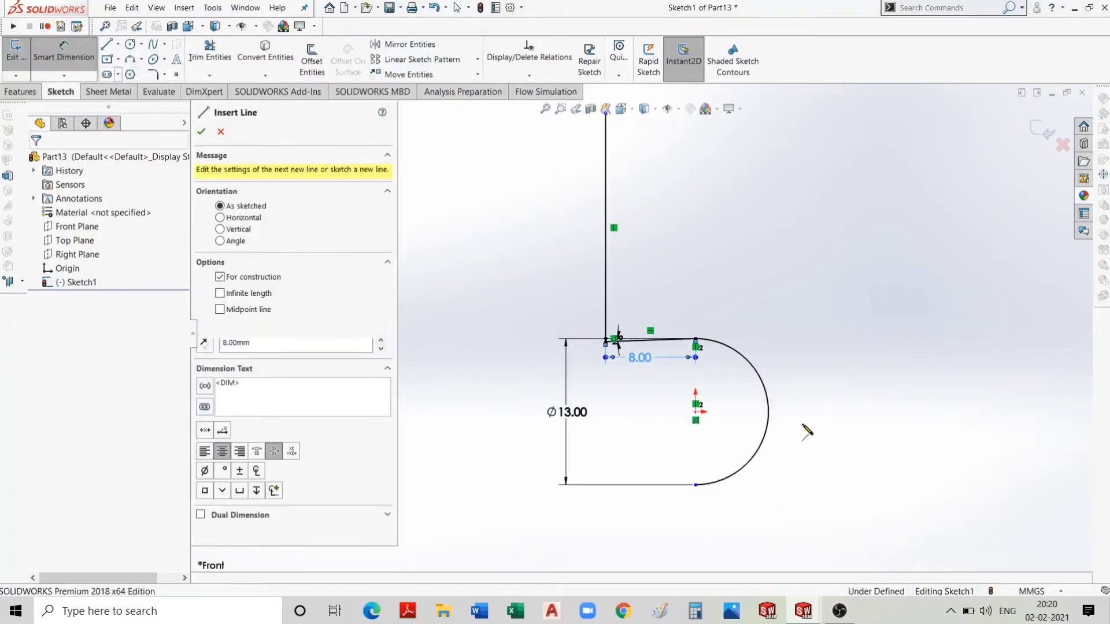
{"action": "left_click", "coordinate": [695, 411]}
{"action": "double_click", "coordinate": [523, 412]}
{"action": "key", "text": "Escape"}
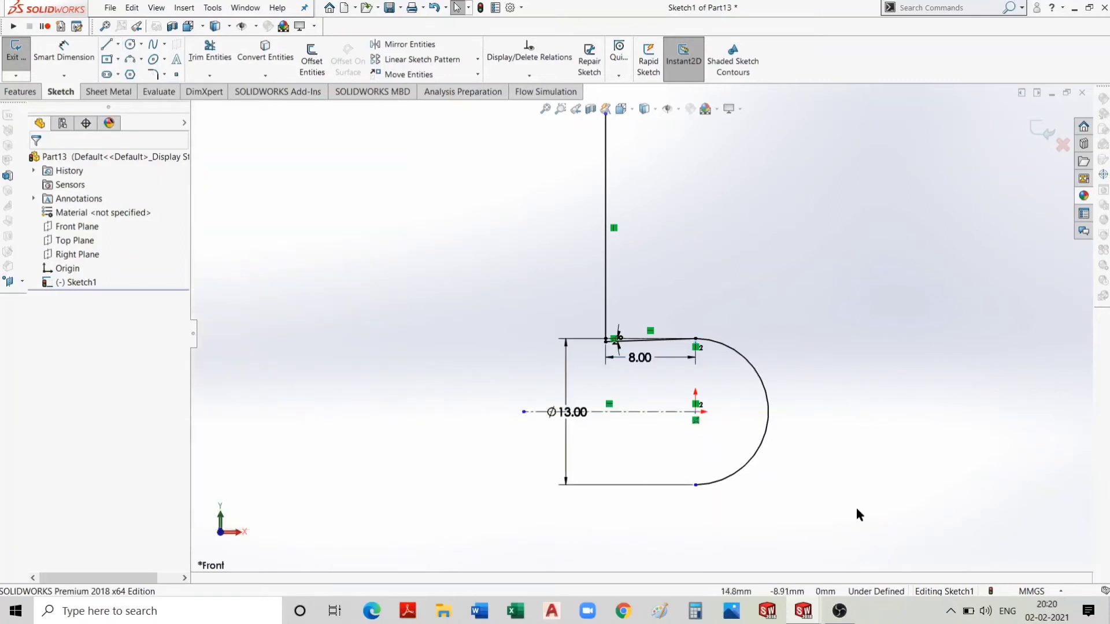
{"action": "left_click", "coordinate": [73, 43]}
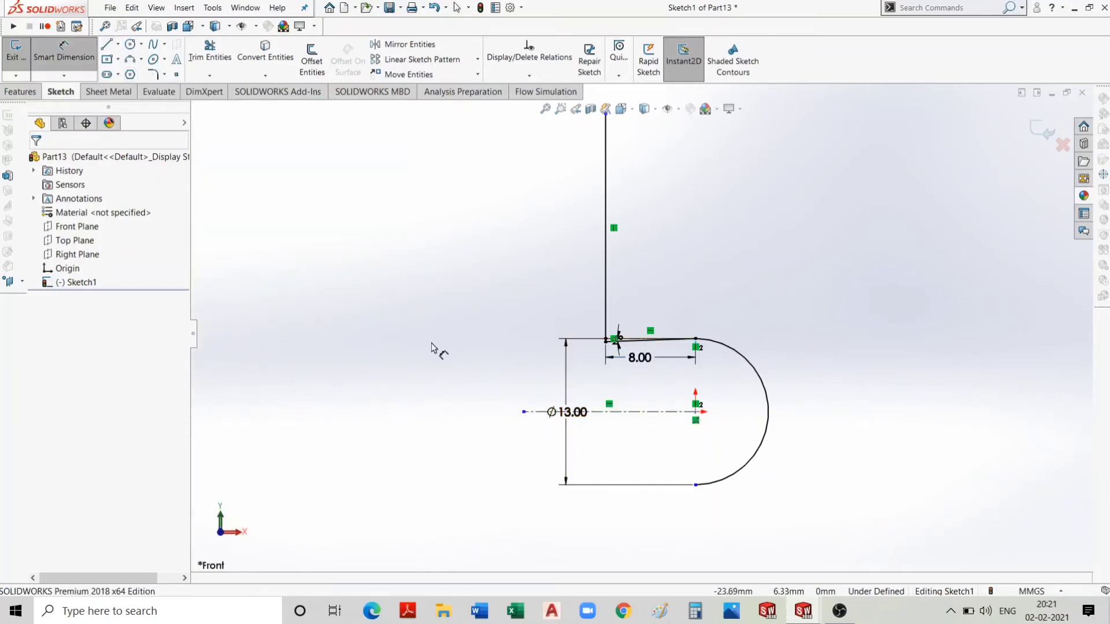
{"action": "left_click", "coordinate": [695, 412]}
{"action": "left_click", "coordinate": [565, 440]}
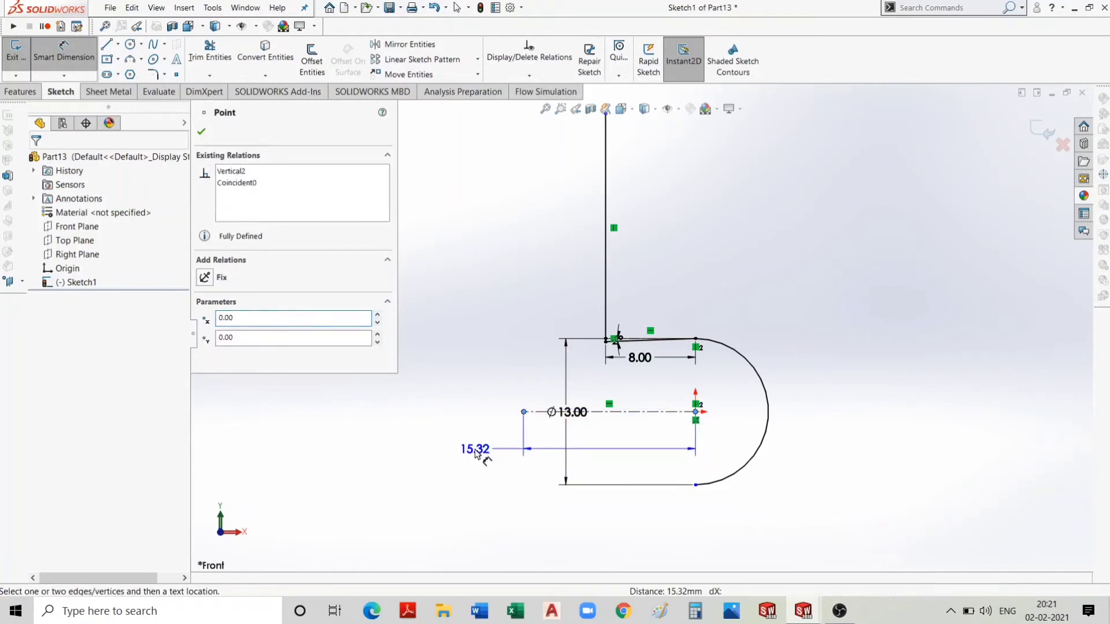
{"action": "left_click", "coordinate": [476, 451]}
{"action": "type", "text": "1"}
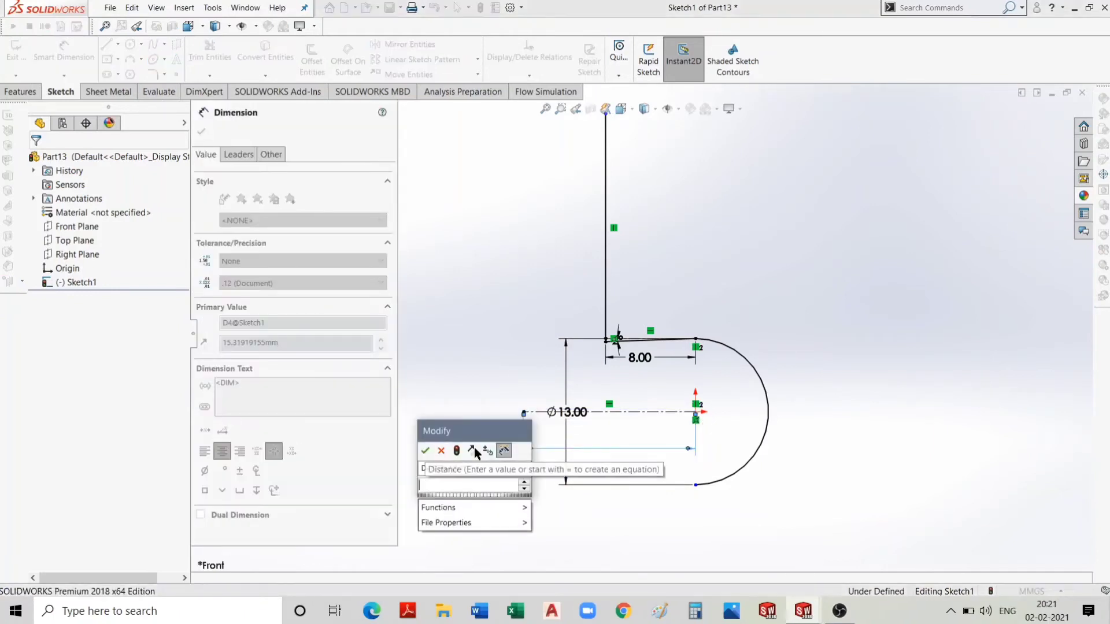
{"action": "key", "text": "Escape"}
{"action": "type", "text": "20"}
{"action": "key", "text": "Return"}
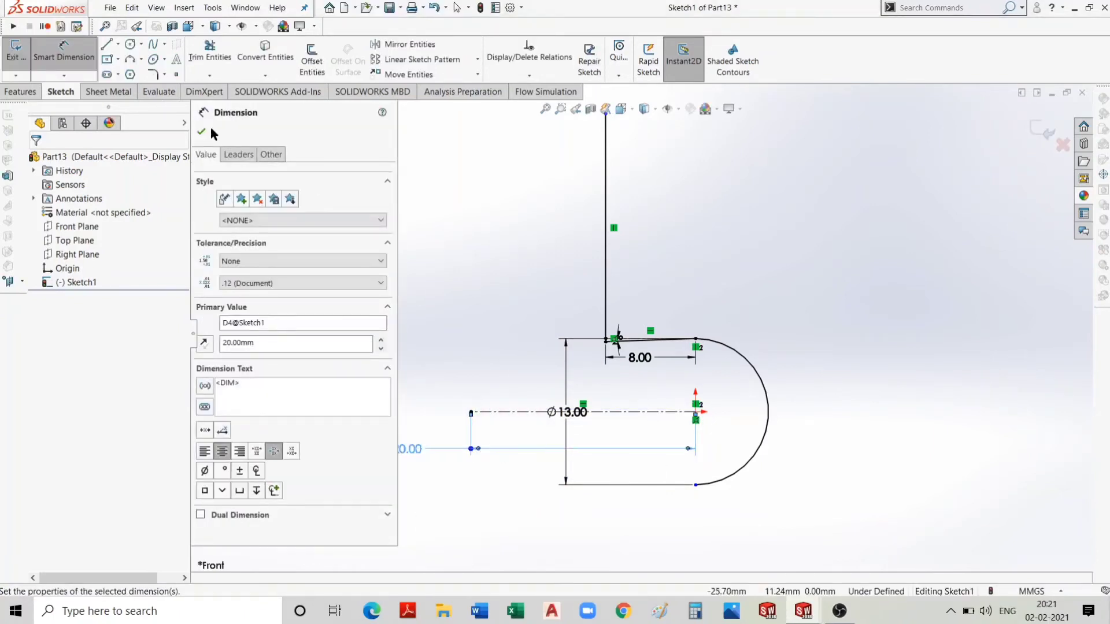
{"action": "left_click", "coordinate": [201, 131]}
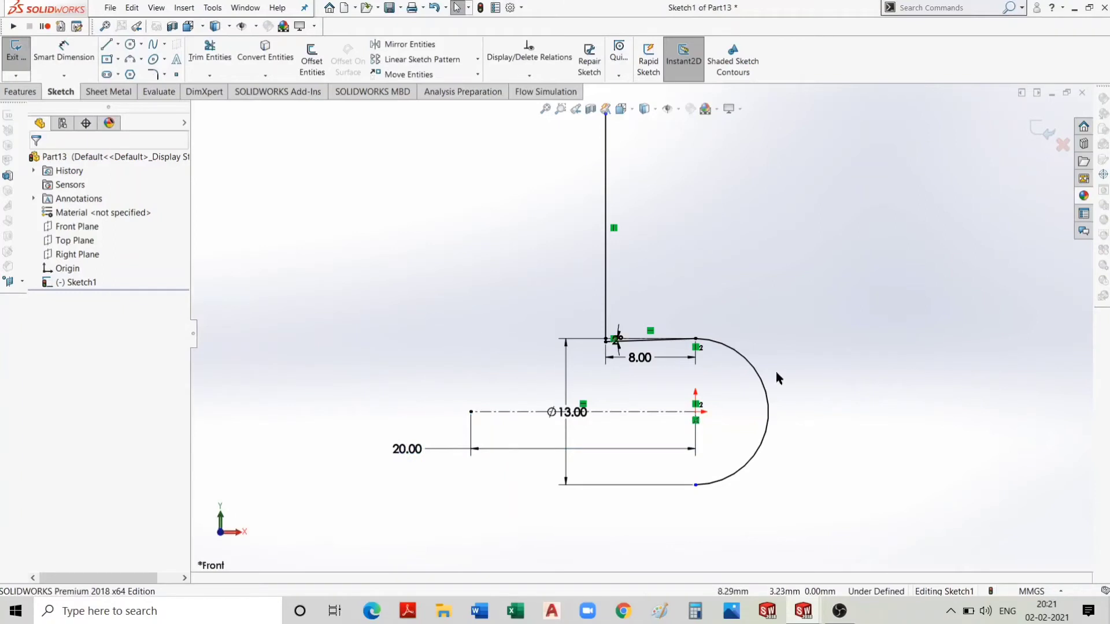
{"action": "left_click", "coordinate": [695, 412]}
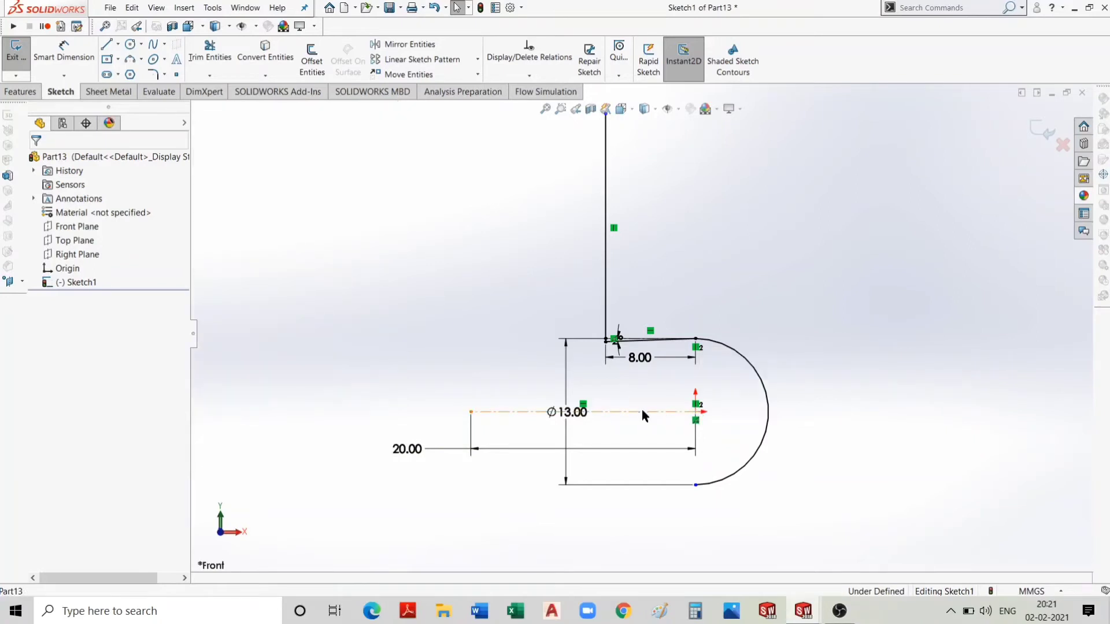
{"action": "left_click", "coordinate": [467, 240]}
{"action": "left_click", "coordinate": [601, 415]}
{"action": "key", "text": "Delete"}
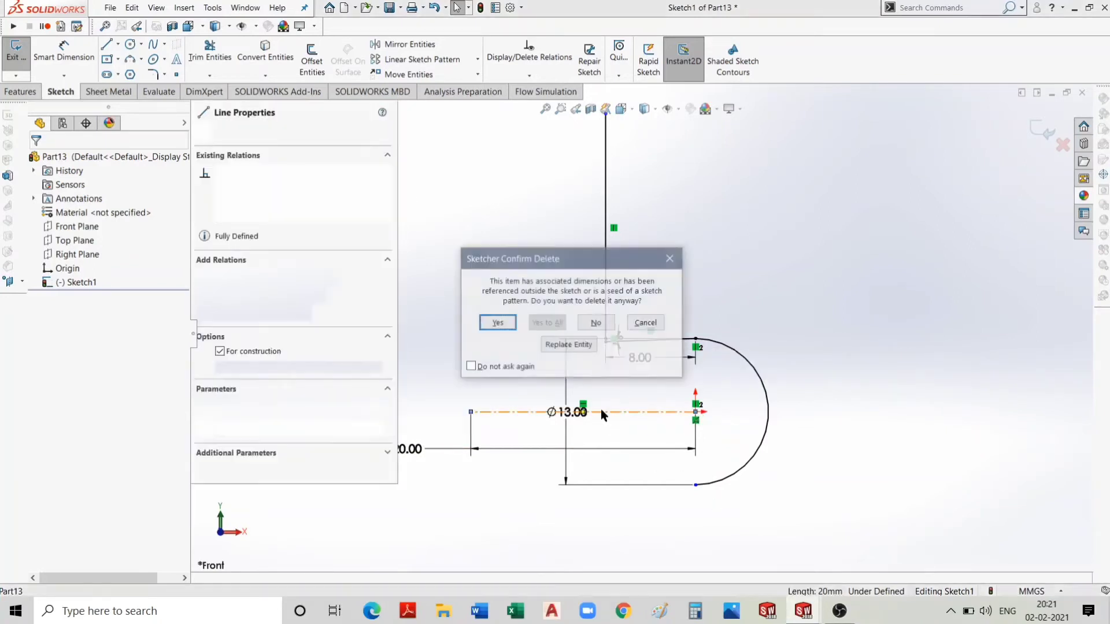
{"action": "left_click", "coordinate": [497, 324]}
{"action": "key", "text": "l"}
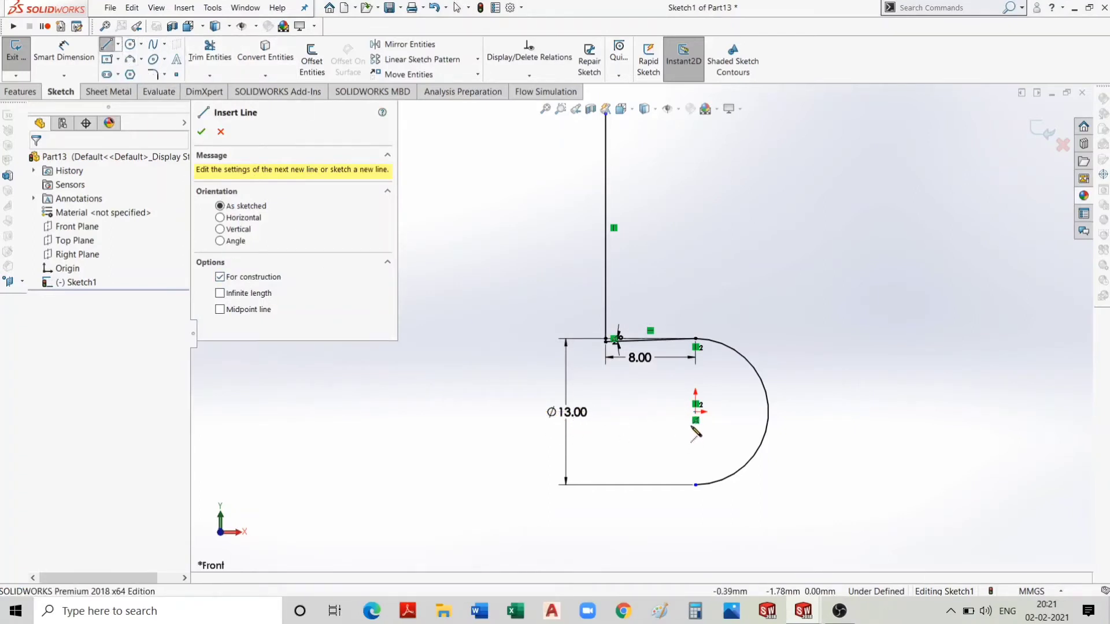
Draw a horizontal construction line from the arc's rightmost point to its centre.
{"action": "left_click", "coordinate": [769, 412]}
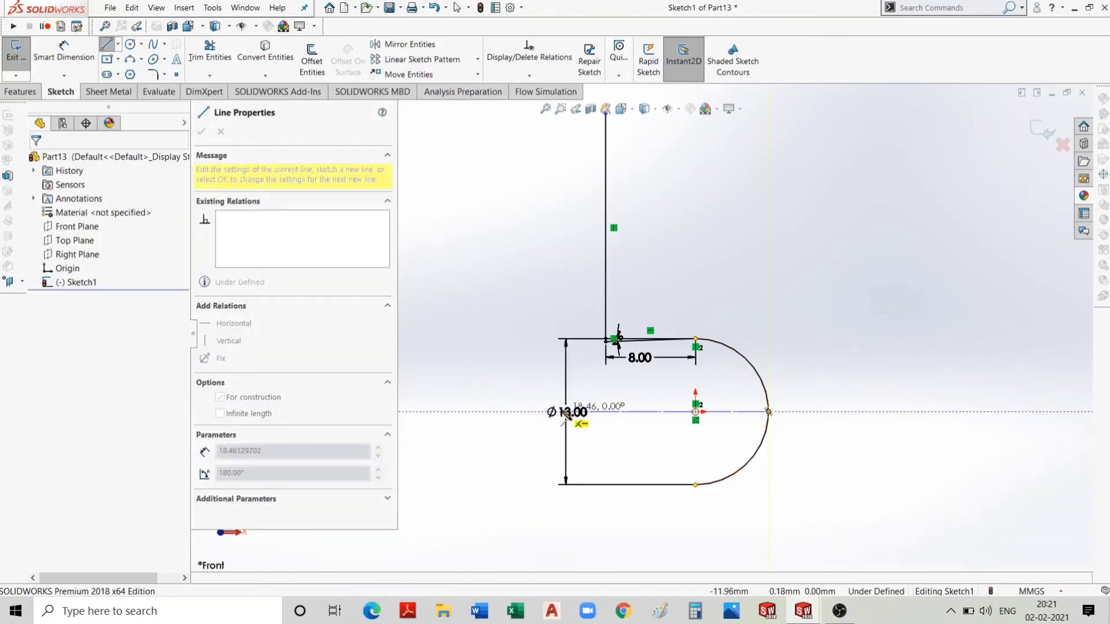
{"action": "left_click", "coordinate": [732, 412]}
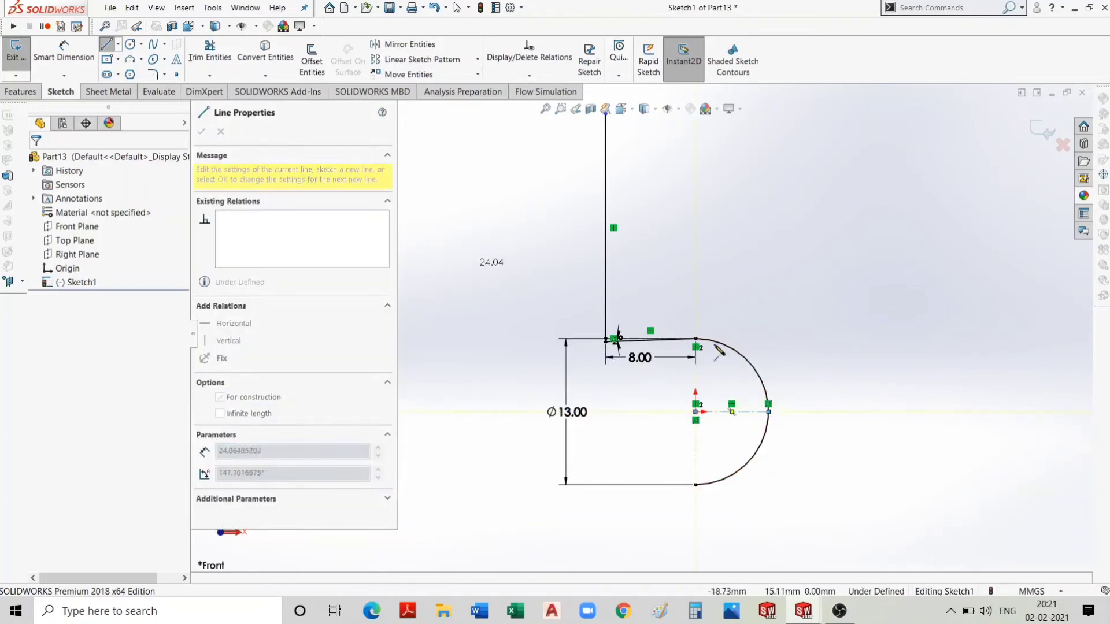
{"action": "key", "text": "Escape"}
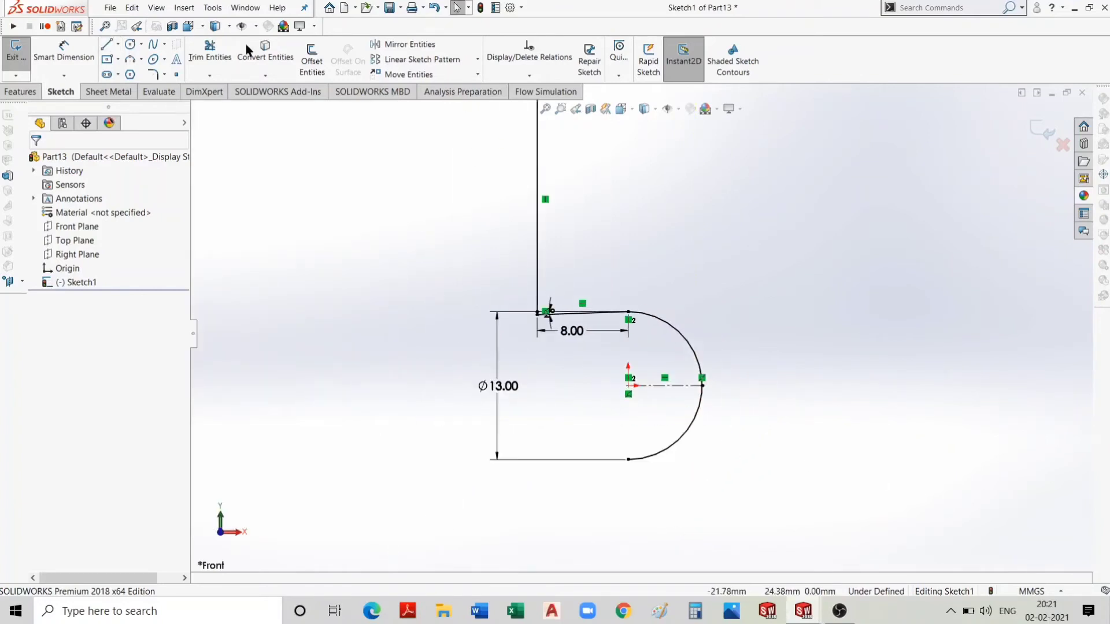
Trim away the lower half of the arc, leaving a quarter arc.
{"action": "left_click", "coordinate": [210, 51]}
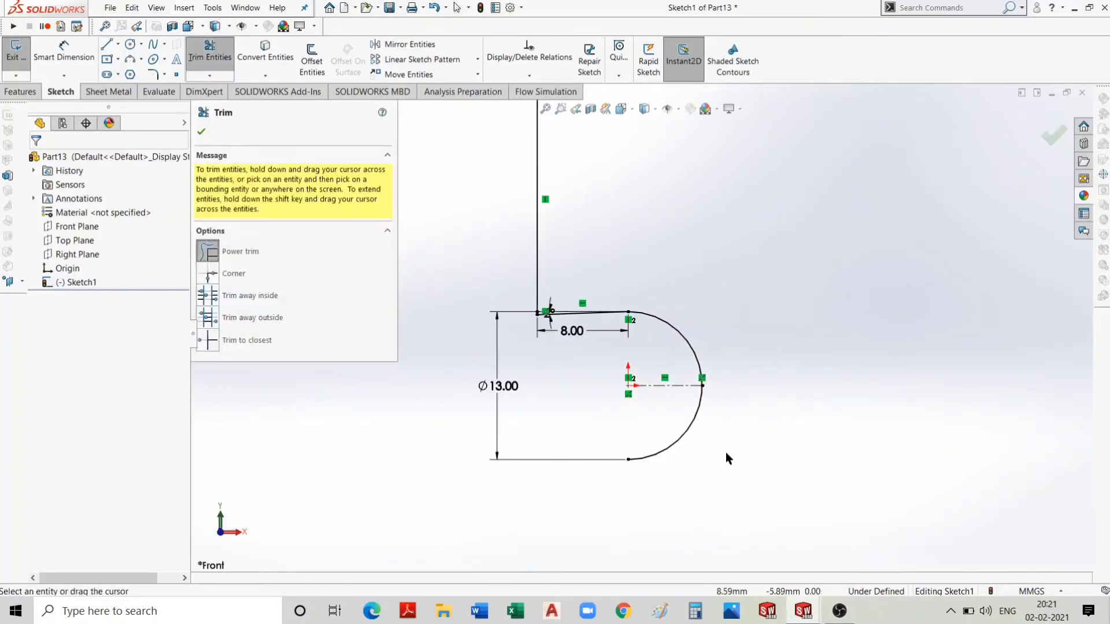
{"action": "left_click", "coordinate": [201, 132]}
{"action": "scroll", "coordinate": [642, 289], "scroll_direction": "up", "scroll_amount": 3}
{"action": "scroll", "coordinate": [604, 228], "scroll_direction": "down", "scroll_amount": 3}
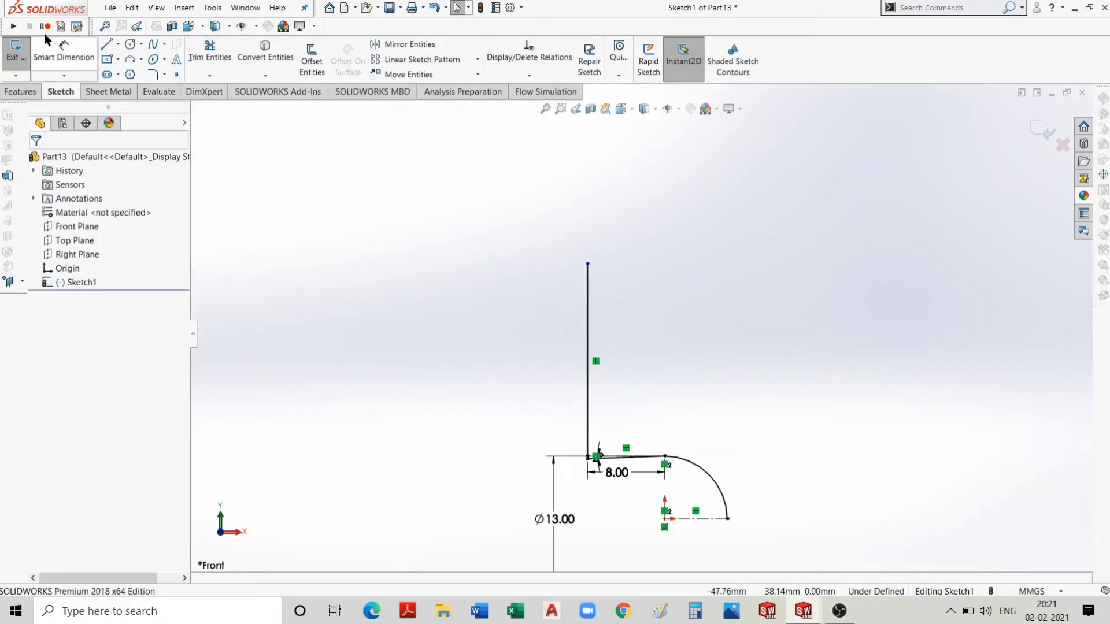
{"action": "left_click", "coordinate": [57, 50]}
Dimension the vertical line's height as 20.28 mm.
{"action": "left_click", "coordinate": [586, 265]}
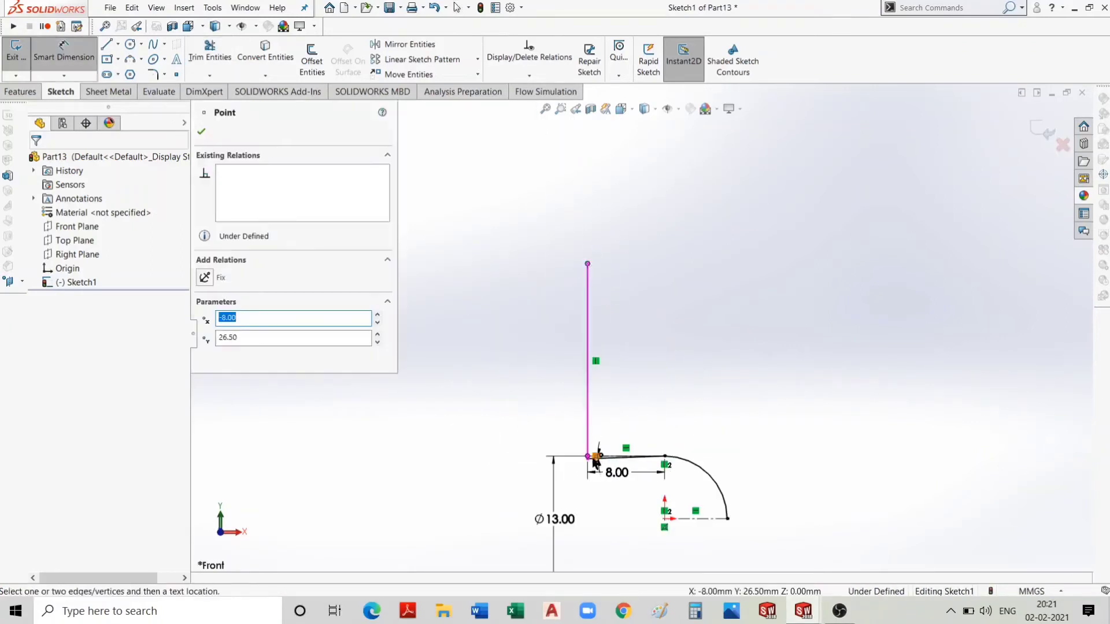
{"action": "scroll", "coordinate": [595, 461], "scroll_direction": "down", "scroll_amount": 3}
{"action": "scroll", "coordinate": [607, 417], "scroll_direction": "down", "scroll_amount": 1}
{"action": "left_click", "coordinate": [608, 401]}
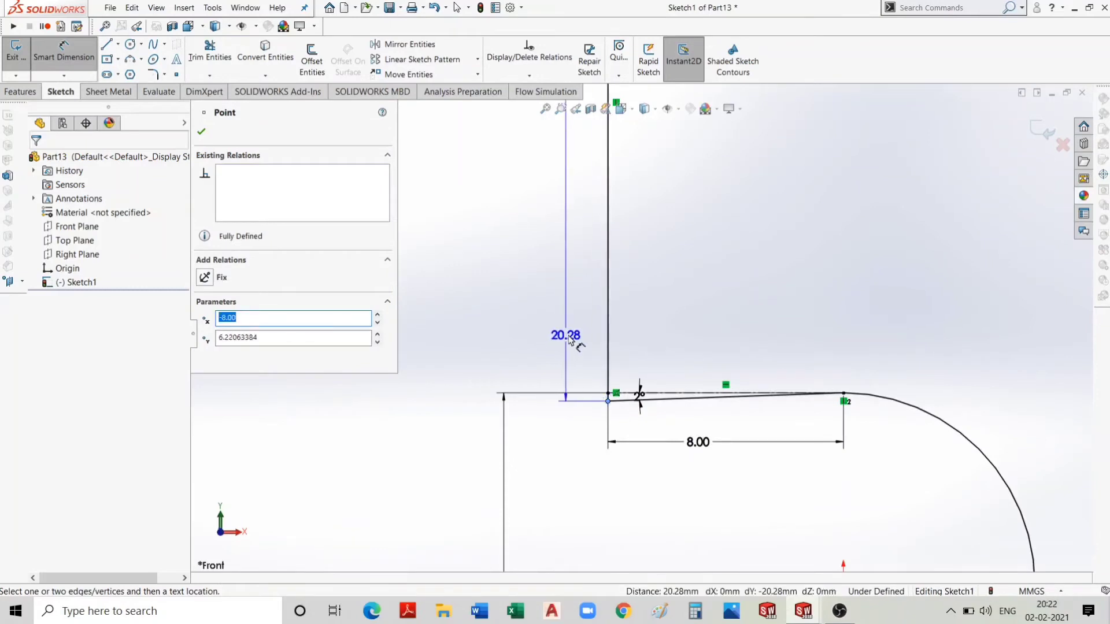
{"action": "left_click", "coordinate": [544, 333]}
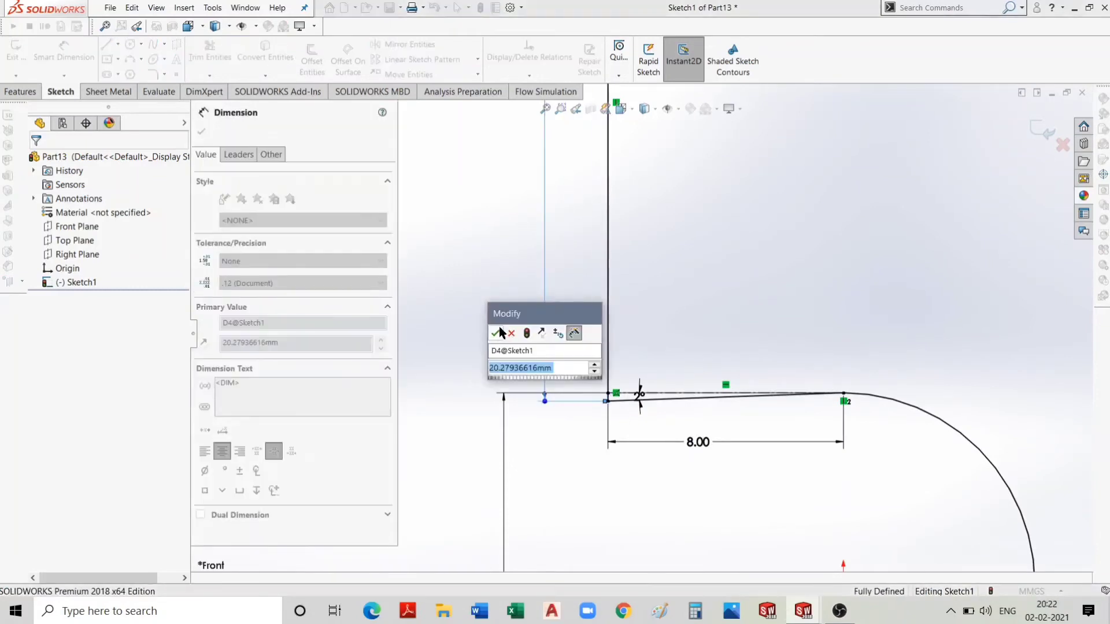
{"action": "left_click", "coordinate": [499, 326]}
{"action": "key", "text": "f"}
{"action": "scroll", "coordinate": [580, 356], "scroll_direction": "up", "scroll_amount": 2}
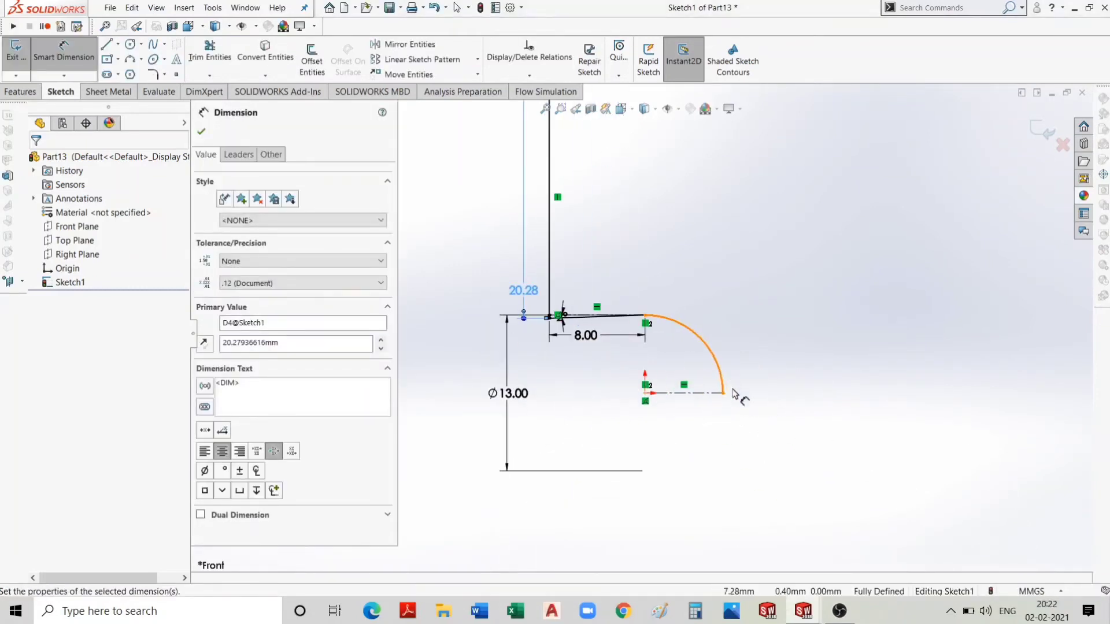
{"action": "key", "text": "Escape"}
Mirror the vertical line, sloped lines and arc about the horizontal centerline Line7.
{"action": "left_click", "coordinate": [409, 45]}
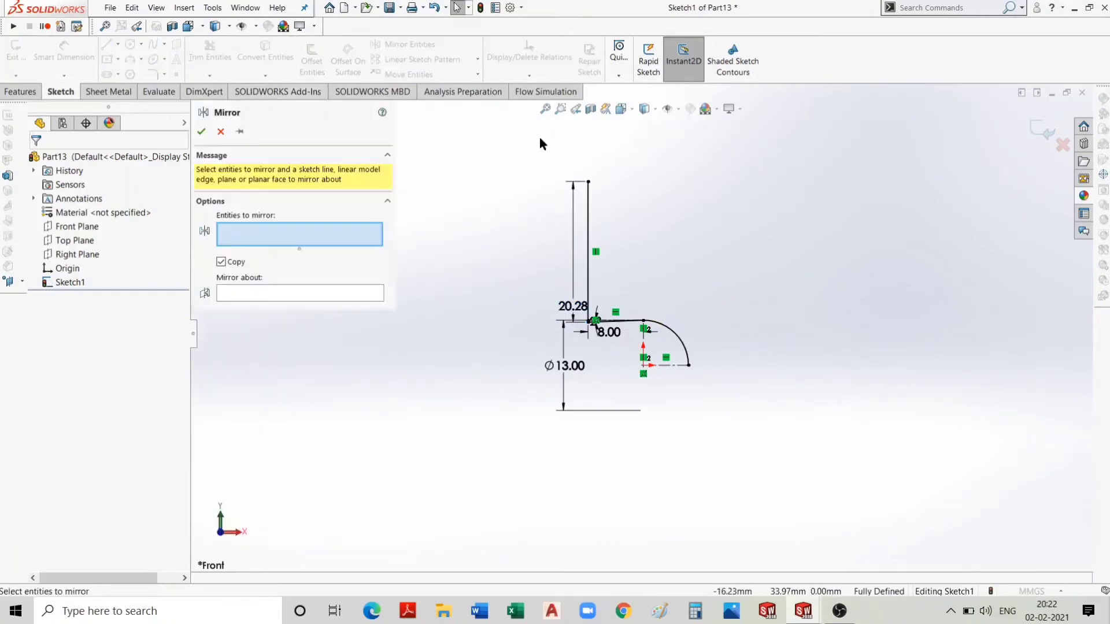
{"action": "left_click", "coordinate": [588, 208]}
{"action": "left_click_drag", "start_coordinate": [731, 347], "coordinate": [568, 286]}
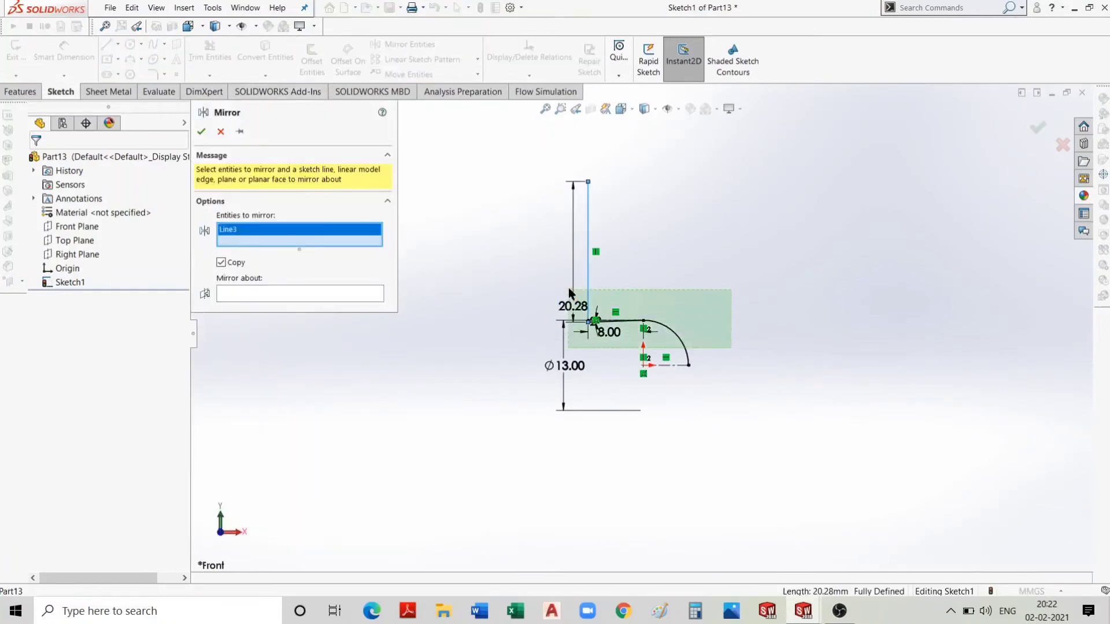
{"action": "left_click", "coordinate": [369, 335]}
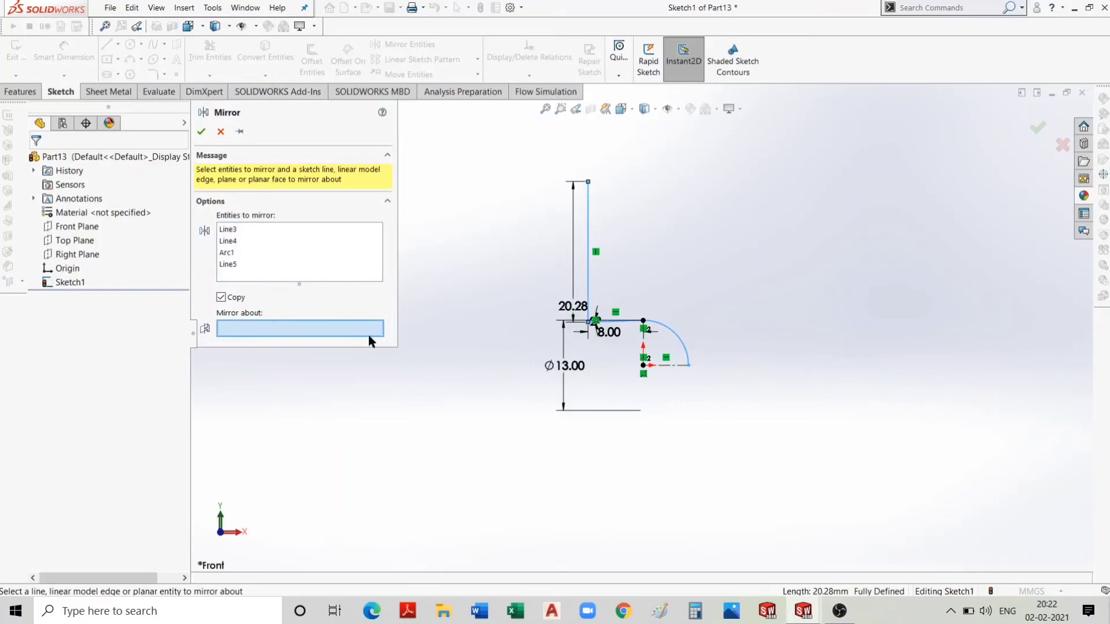
{"action": "left_click", "coordinate": [670, 366]}
{"action": "left_click", "coordinate": [199, 134]}
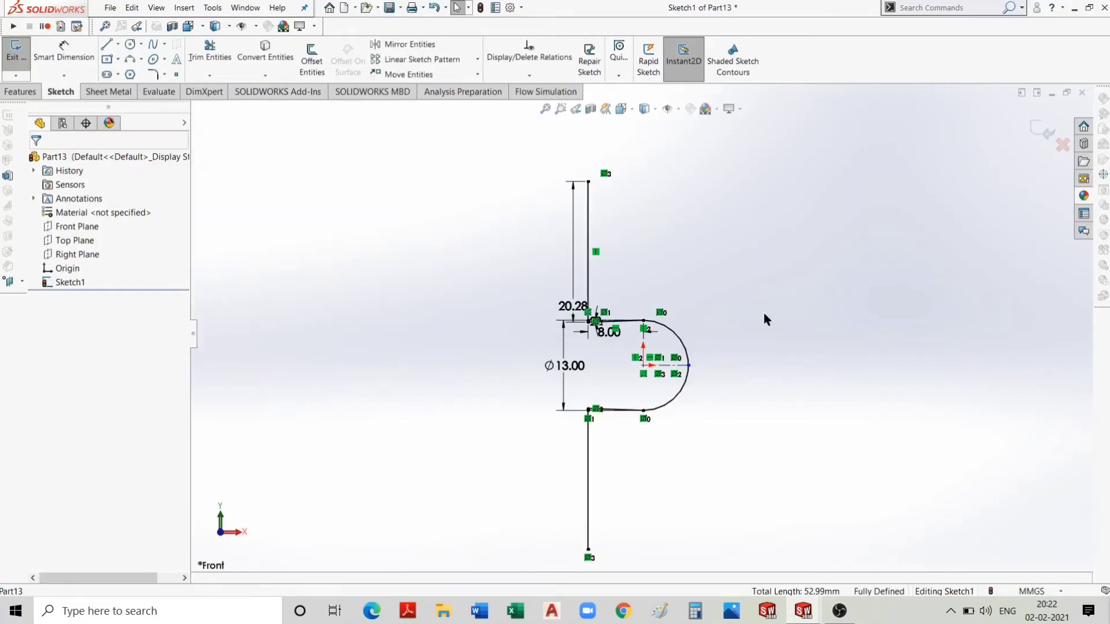
Preview a 1 mm offset of the profile chain, then cancel it, keeping only the original profile.
{"action": "left_click", "coordinate": [312, 58]}
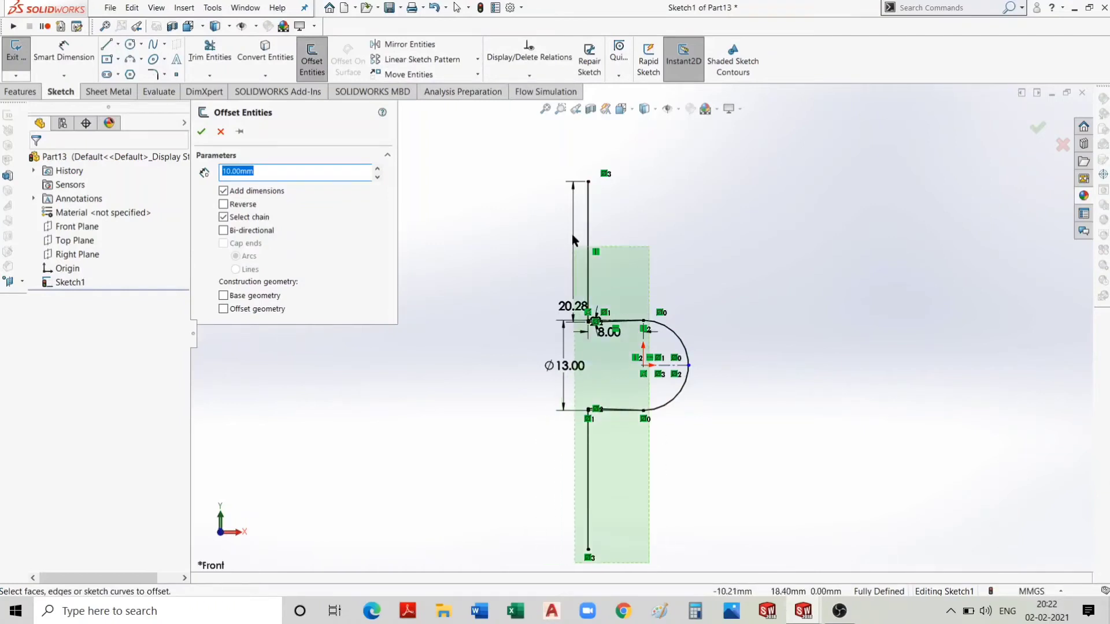
{"action": "left_click", "coordinate": [588, 237]}
{"action": "type", "text": "1"}
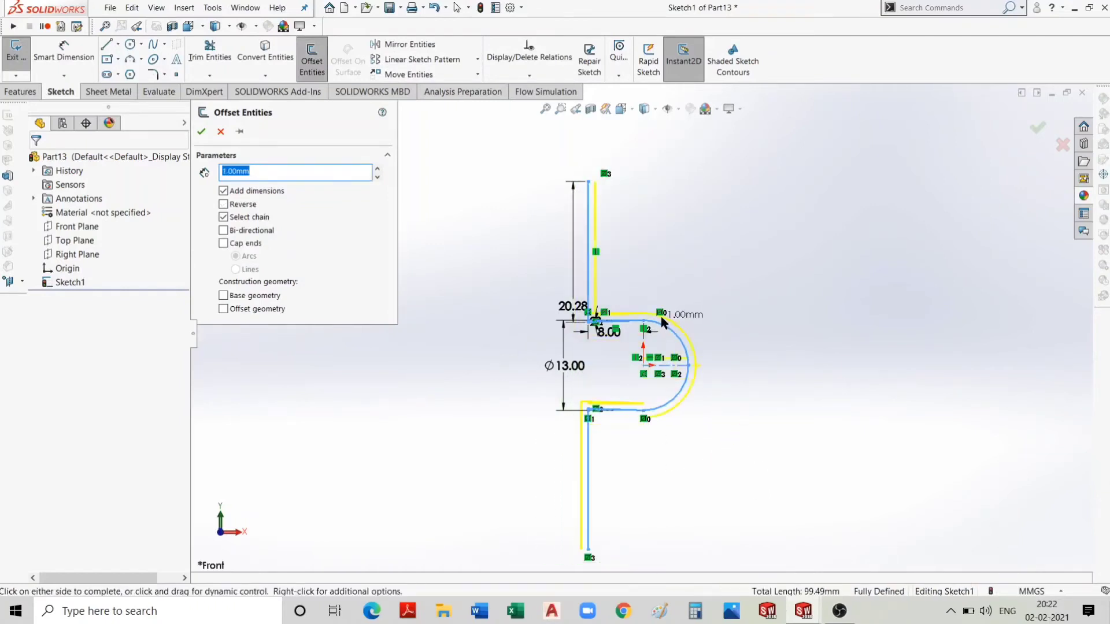
{"action": "key", "text": "Return"}
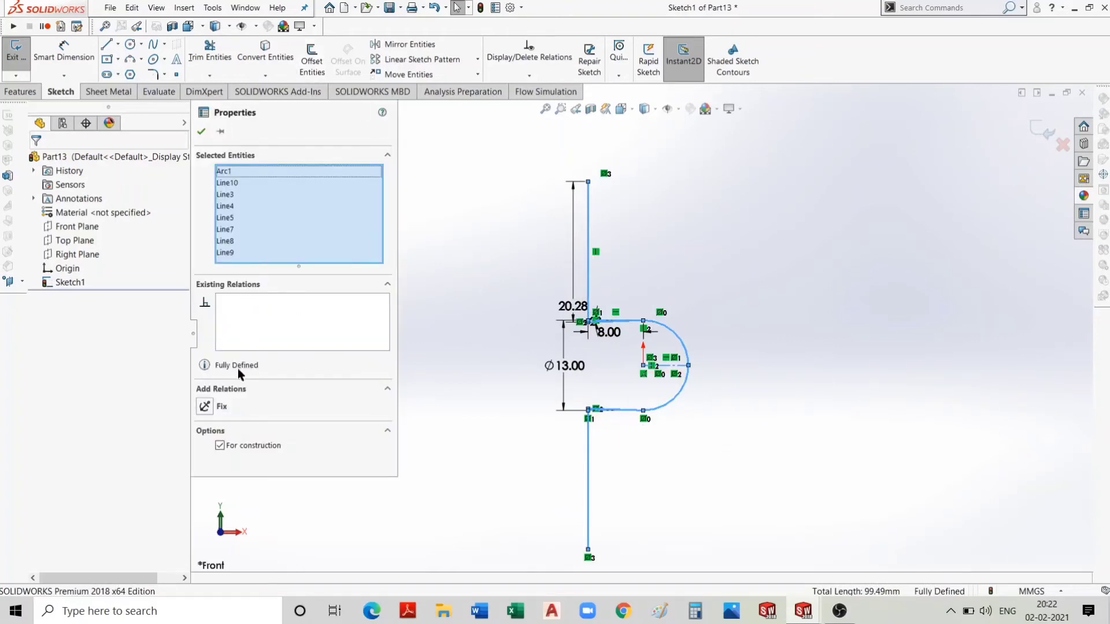
{"action": "left_click", "coordinate": [311, 58]}
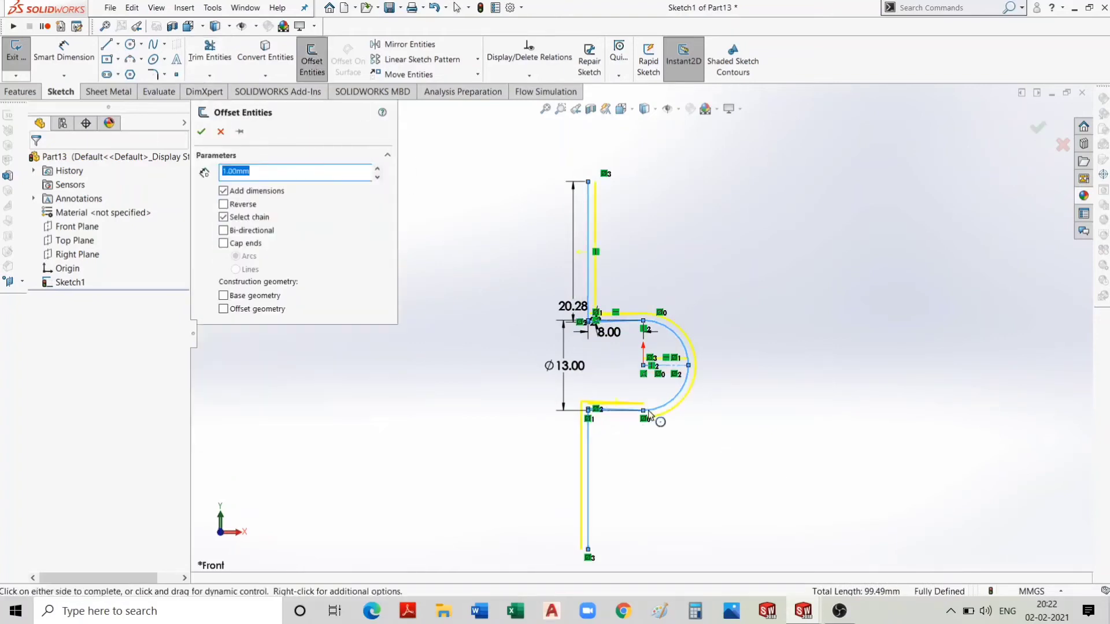
{"action": "scroll", "coordinate": [653, 417], "scroll_direction": "down", "scroll_amount": 5}
{"action": "scroll", "coordinate": [653, 415], "scroll_direction": "down", "scroll_amount": 1}
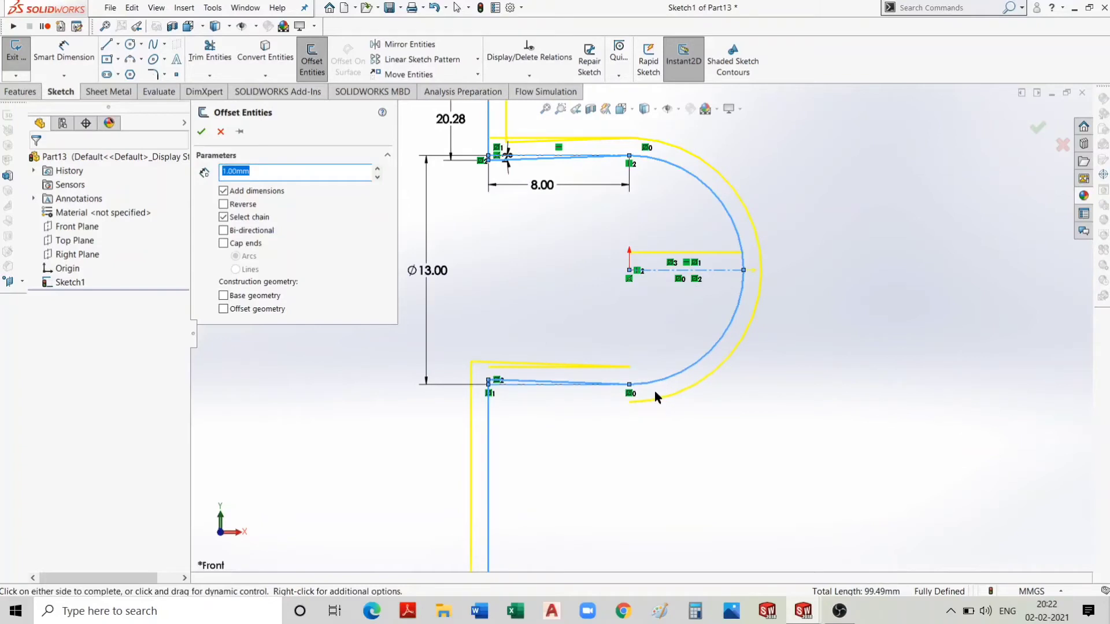
{"action": "left_click", "coordinate": [655, 390]}
{"action": "scroll", "coordinate": [551, 144], "scroll_direction": "down", "scroll_amount": 1}
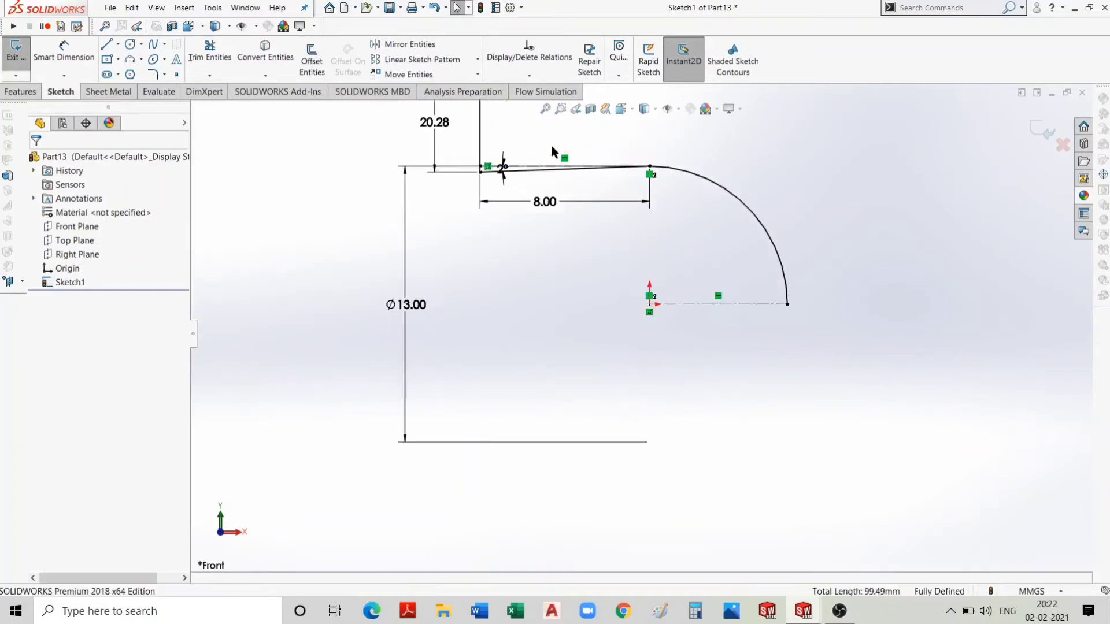
{"action": "scroll", "coordinate": [538, 161], "scroll_direction": "down", "scroll_amount": 6}
{"action": "left_click", "coordinate": [540, 251]}
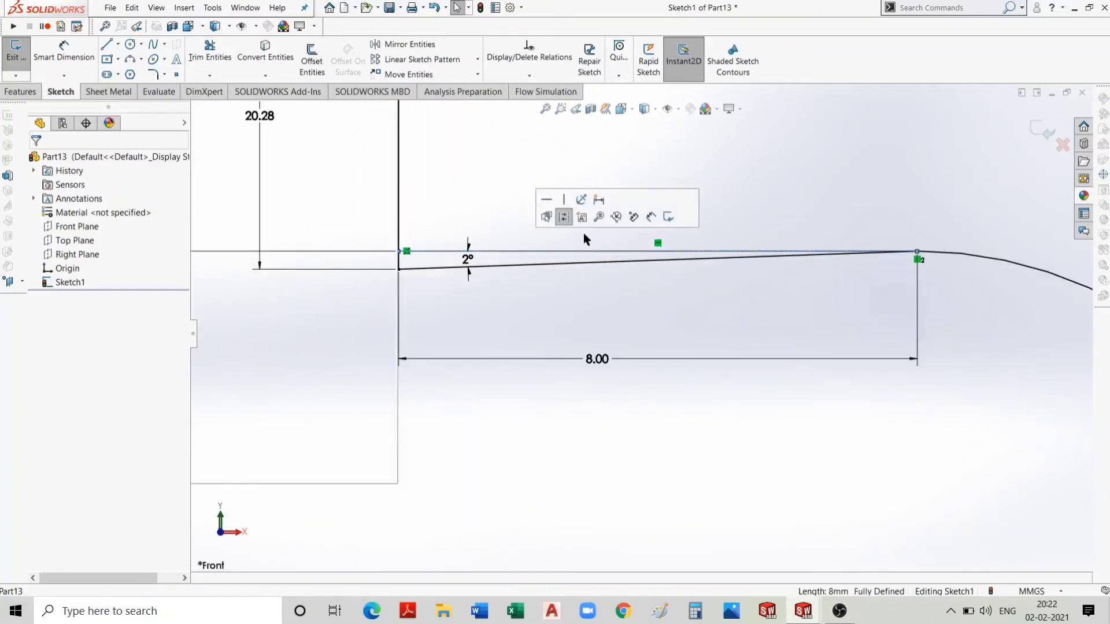
{"action": "left_click", "coordinate": [626, 309]}
{"action": "scroll", "coordinate": [625, 309], "scroll_direction": "up", "scroll_amount": 1}
{"action": "scroll", "coordinate": [611, 319], "scroll_direction": "up", "scroll_amount": 5}
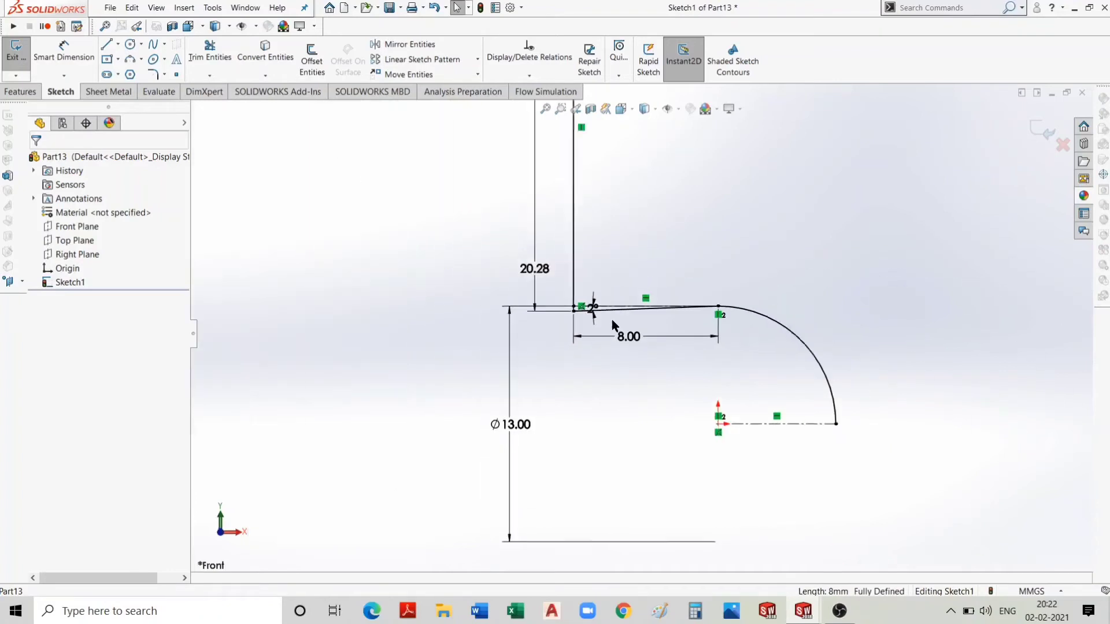
{"action": "scroll", "coordinate": [612, 319], "scroll_direction": "up", "scroll_amount": 2}
{"action": "left_click_drag", "start_coordinate": [836, 392], "coordinate": [612, 261]}
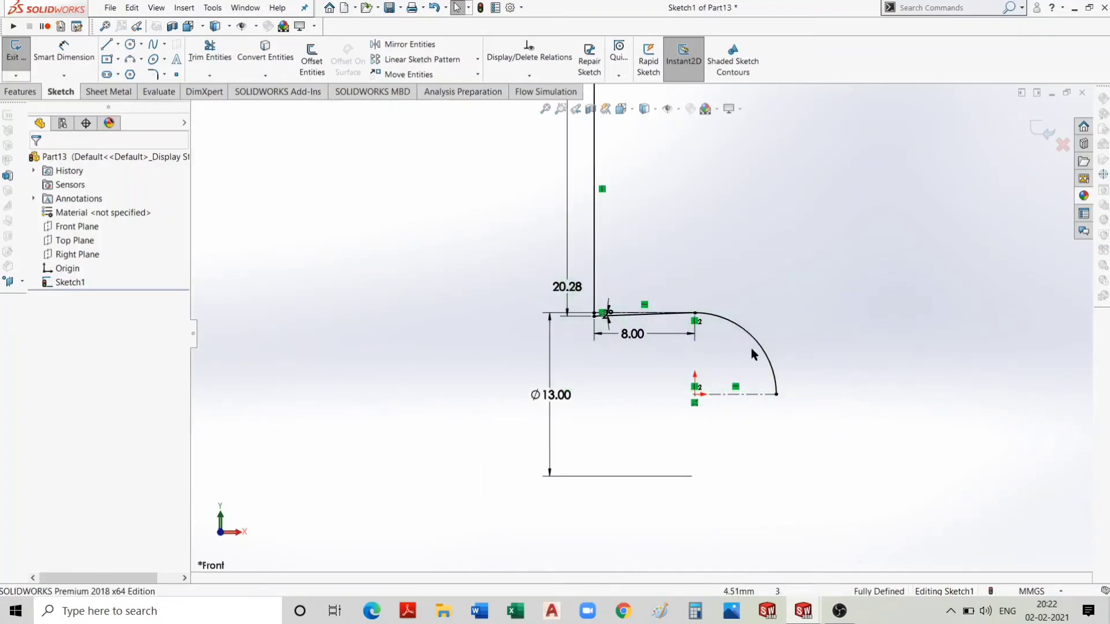
{"action": "scroll", "coordinate": [642, 315], "scroll_direction": "down", "scroll_amount": 5}
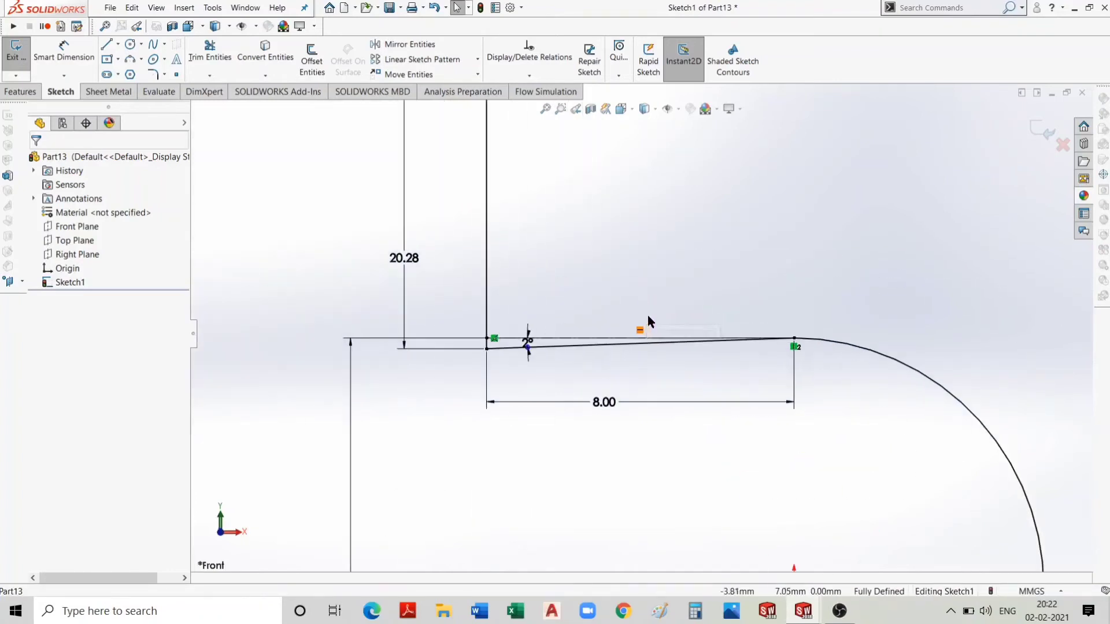
{"action": "left_click", "coordinate": [856, 349]}
{"action": "left_click", "coordinate": [636, 344]}
{"action": "left_click", "coordinate": [487, 265]}
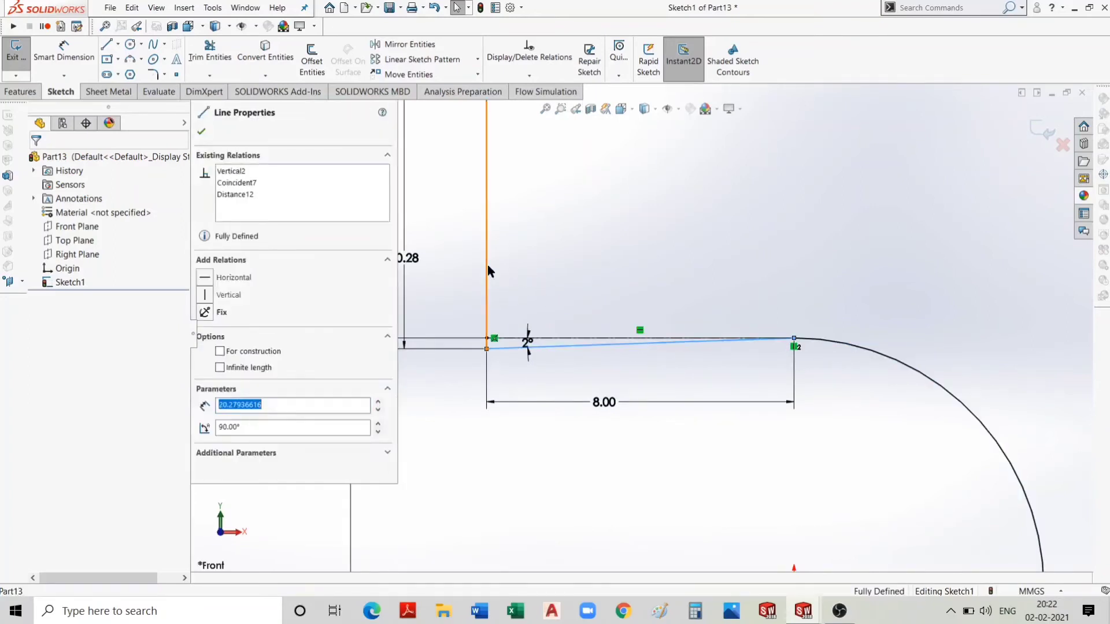
{"action": "left_click", "coordinate": [913, 375]}
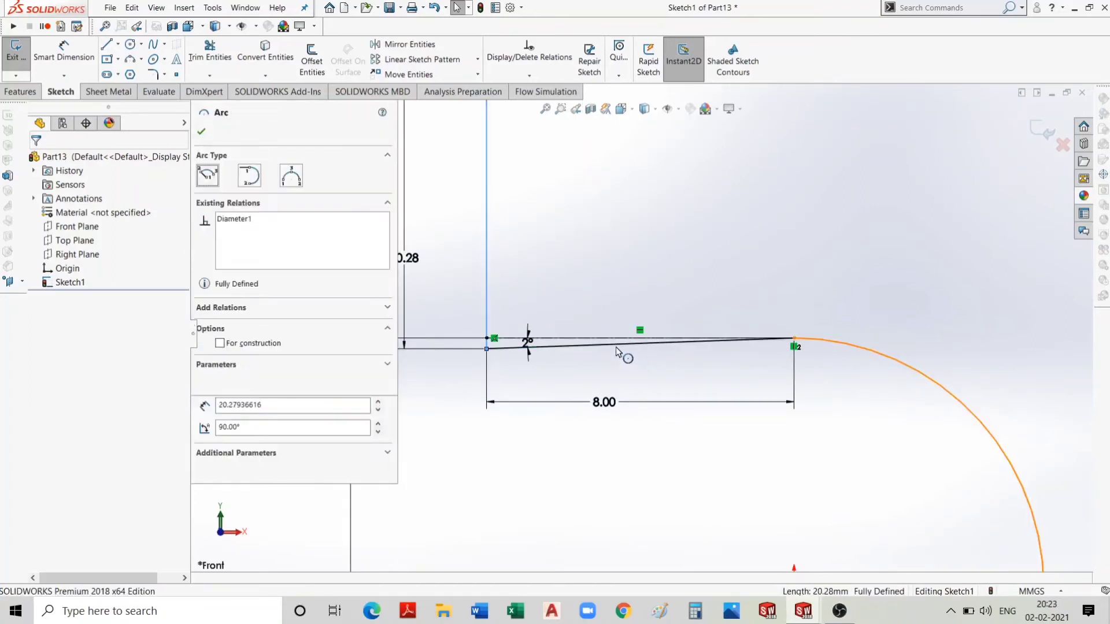
Offset Arc1, Line3 and Line4 by 2.00 mm.
{"action": "left_click", "coordinate": [609, 344], "text": "ctrl"}
{"action": "left_click", "coordinate": [562, 349], "text": "ctrl"}
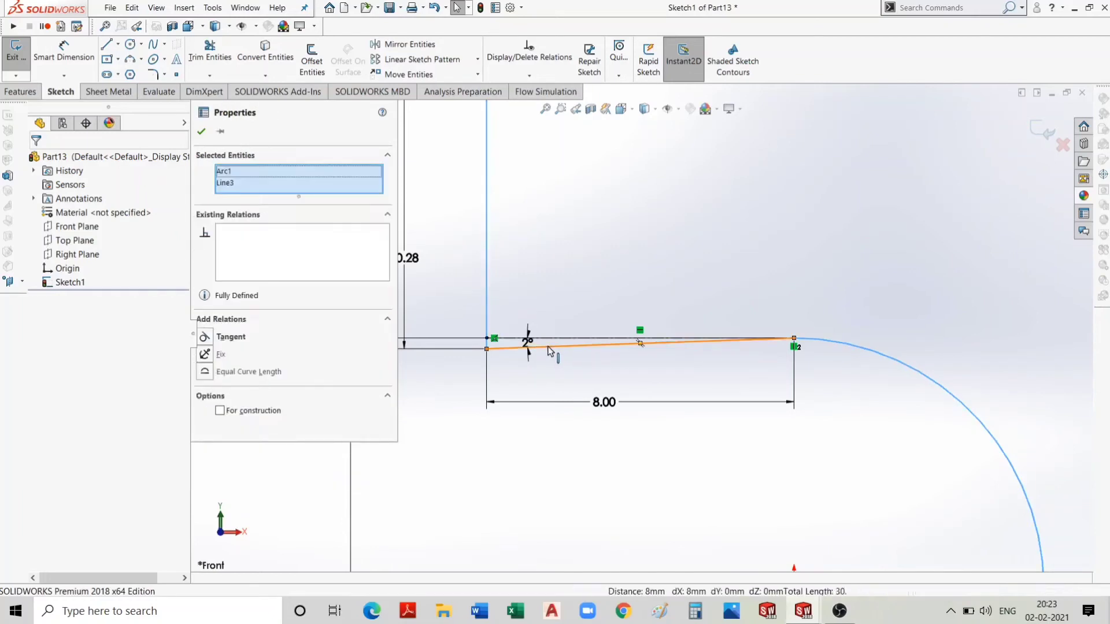
{"action": "left_click", "coordinate": [312, 60]}
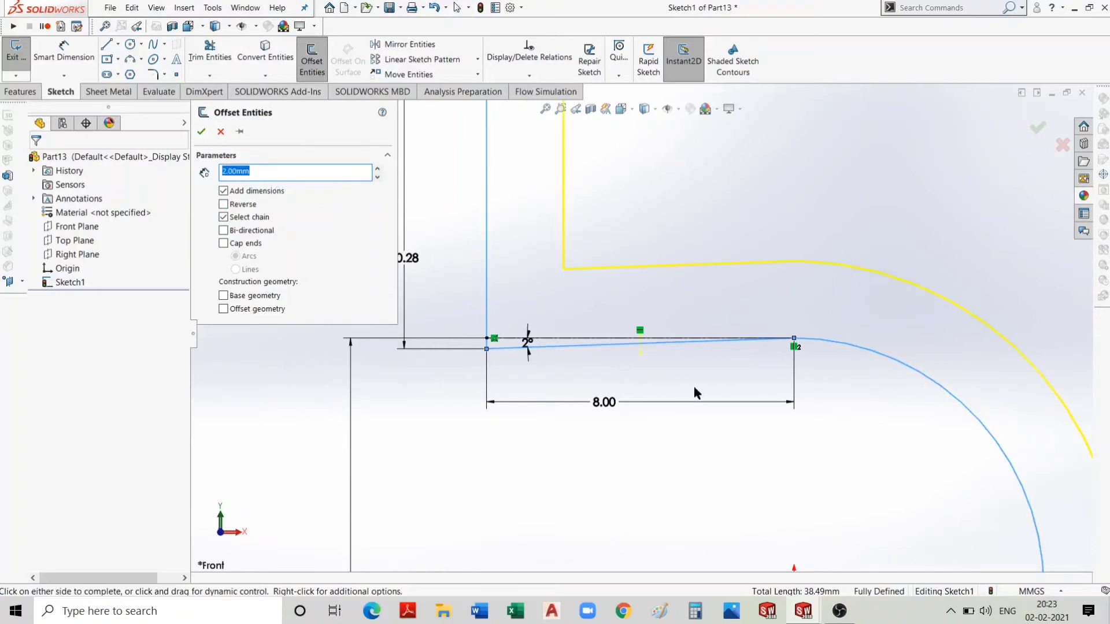
{"action": "scroll", "coordinate": [693, 383], "scroll_direction": "up", "scroll_amount": 5}
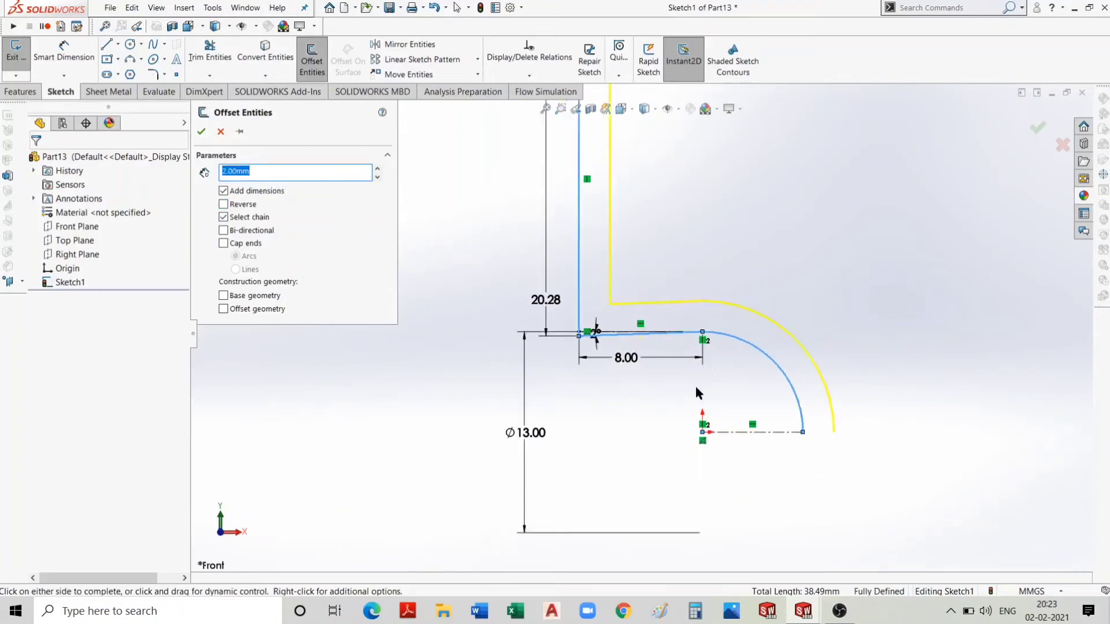
{"action": "left_click", "coordinate": [201, 133]}
{"action": "scroll", "coordinate": [641, 328], "scroll_direction": "up", "scroll_amount": 3}
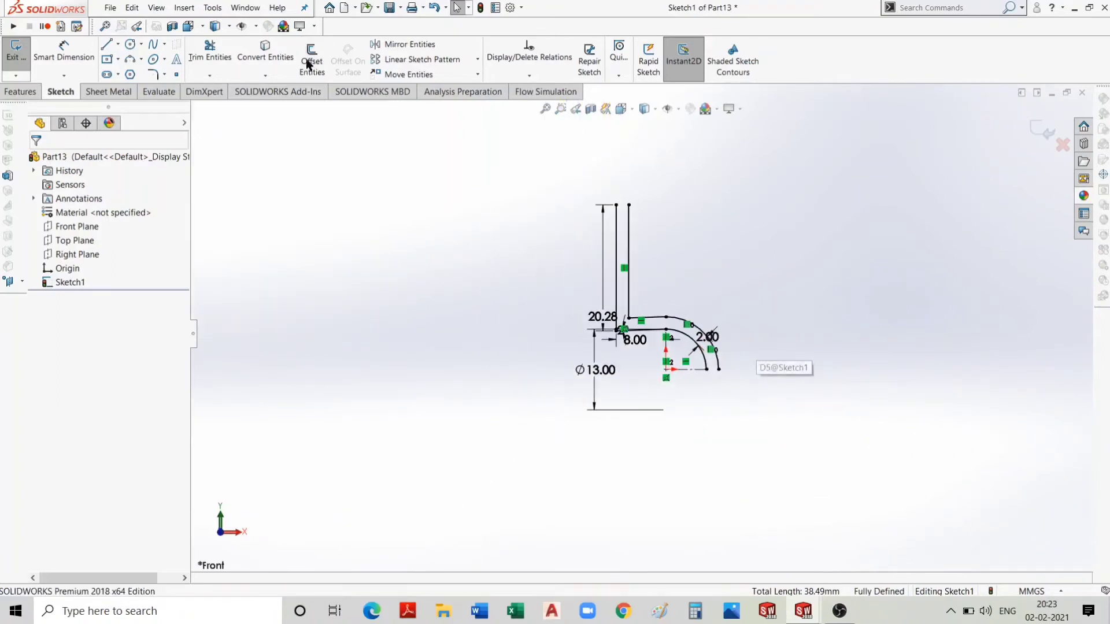
Close the two profiles' top ends with a short line.
{"action": "left_click", "coordinate": [118, 45]}
{"action": "left_click_drag", "start_coordinate": [616, 206], "coordinate": [629, 205]}
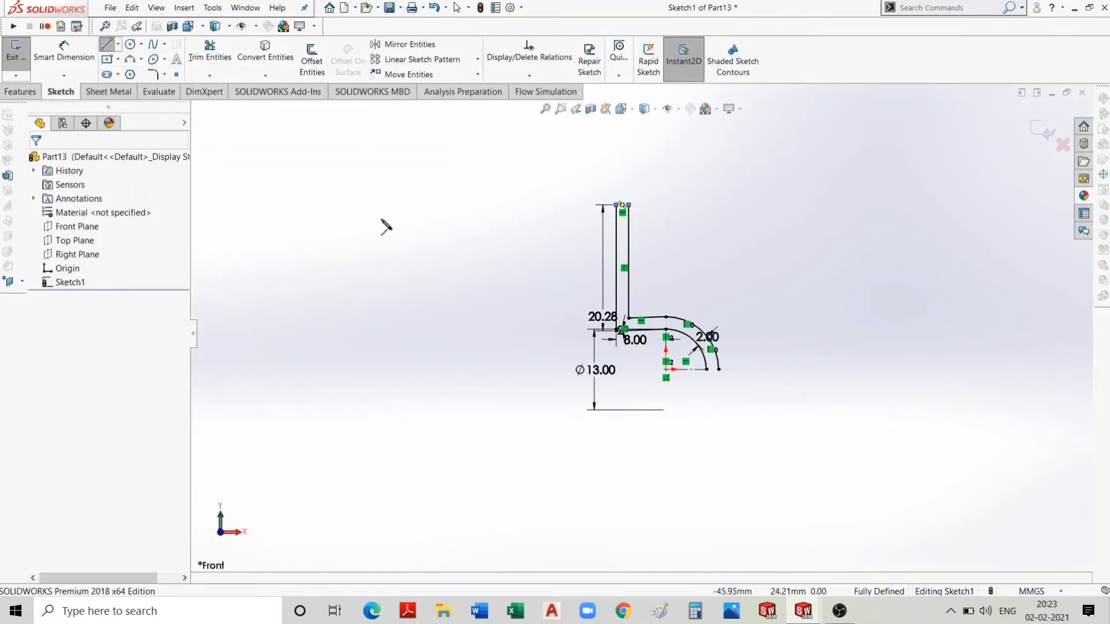
{"action": "key", "text": "Escape"}
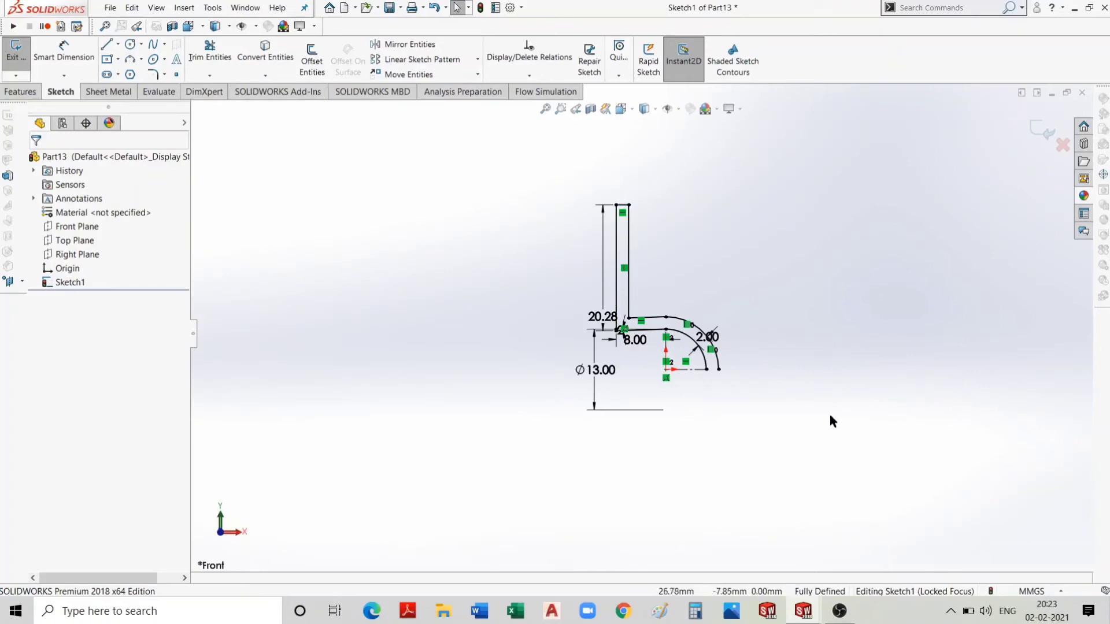
{"action": "left_click_drag", "start_coordinate": [830, 415], "coordinate": [551, 174]}
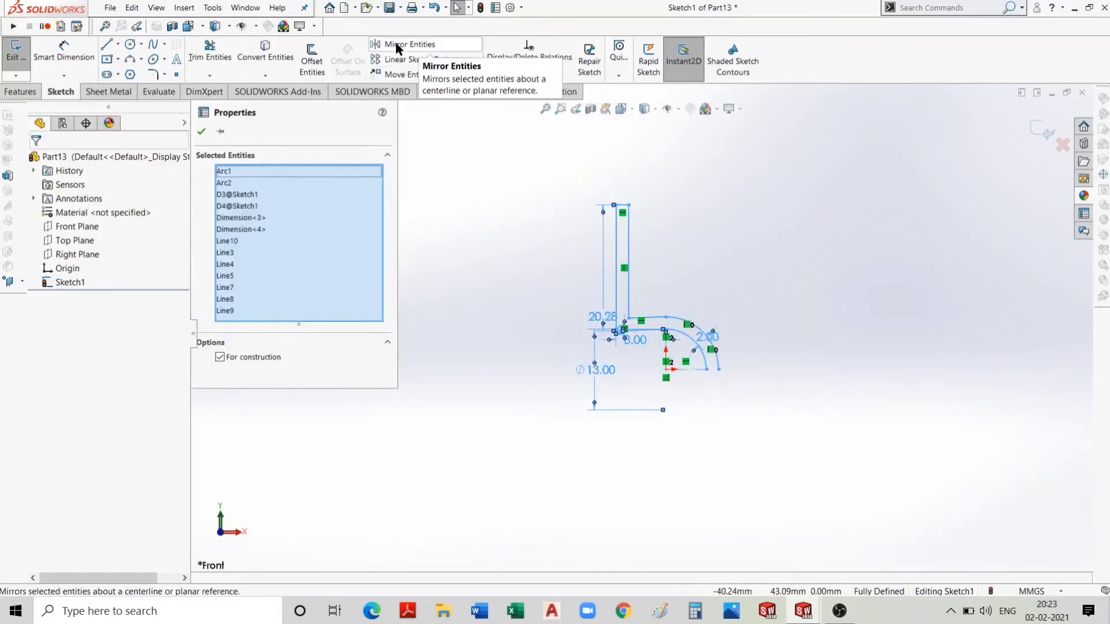
Mirror the closed profile about the horizontal centerline Line7.
{"action": "left_click", "coordinate": [396, 45]}
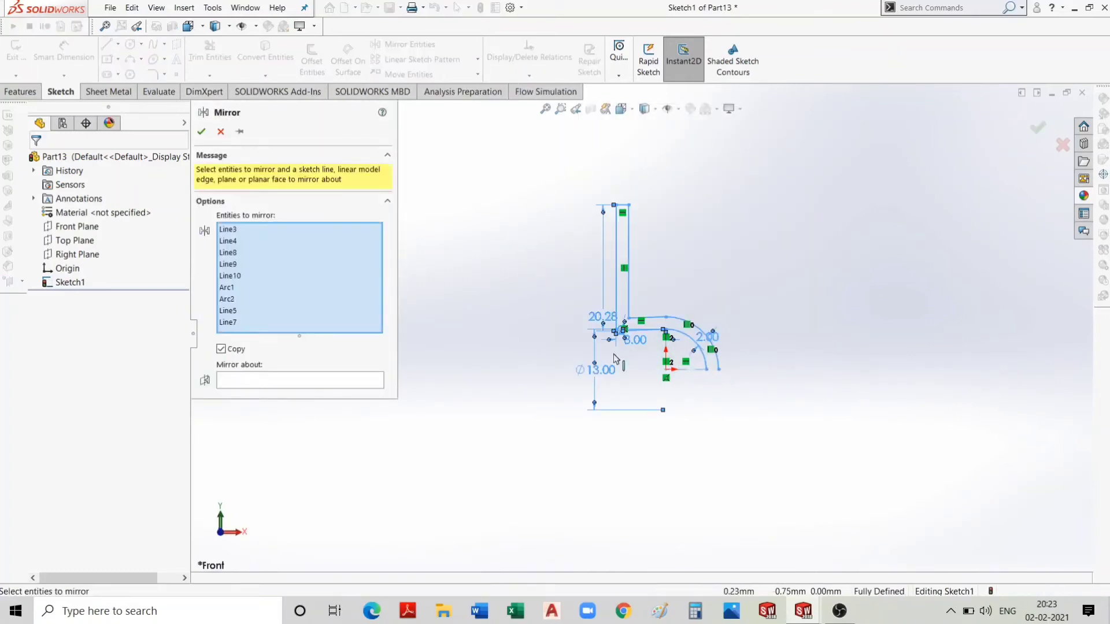
{"action": "left_click", "coordinate": [371, 384]}
{"action": "left_click", "coordinate": [692, 374]}
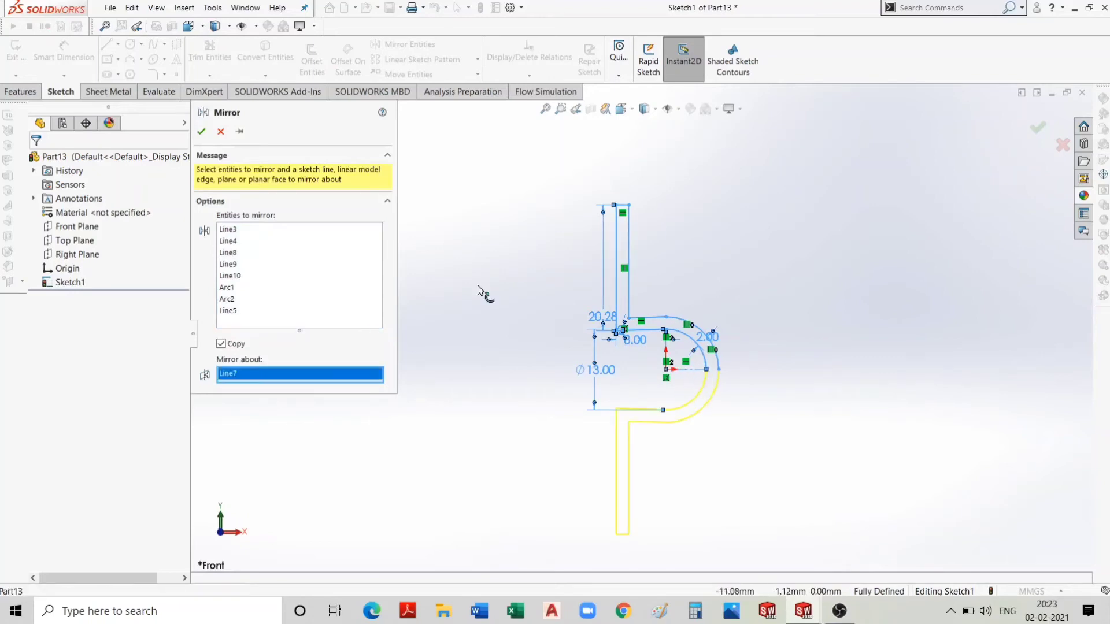
{"action": "left_click", "coordinate": [202, 132]}
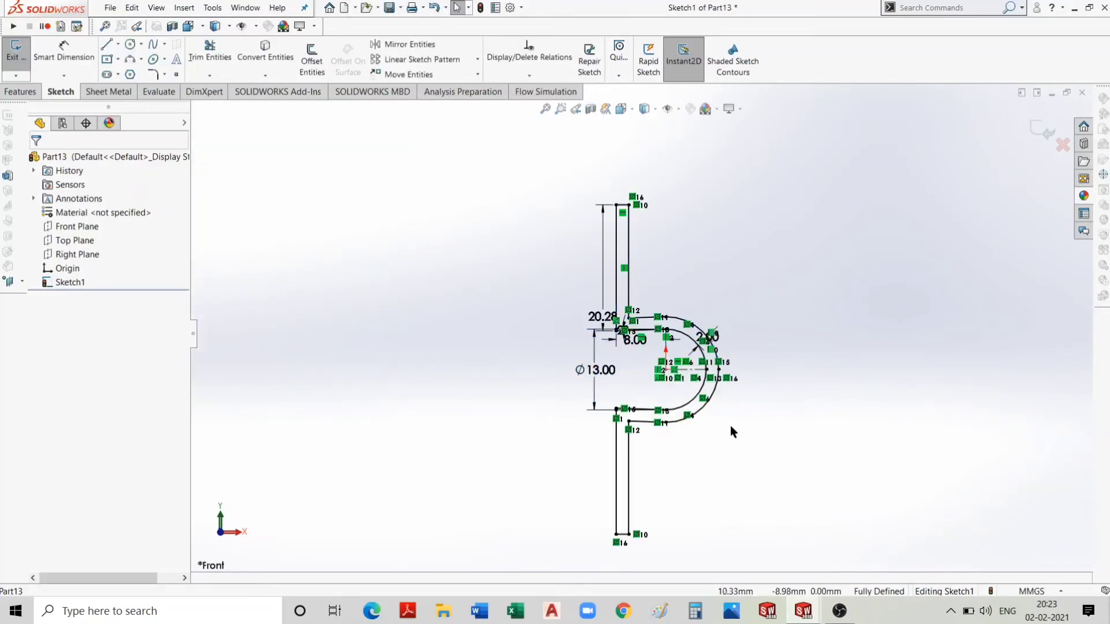
{"action": "middle_click_drag", "start_coordinate": [731, 431], "coordinate": [686, 436]}
Extrude the full sketch 25 mm into the solid Boss-Extrude1.
{"action": "left_click", "coordinate": [23, 92]}
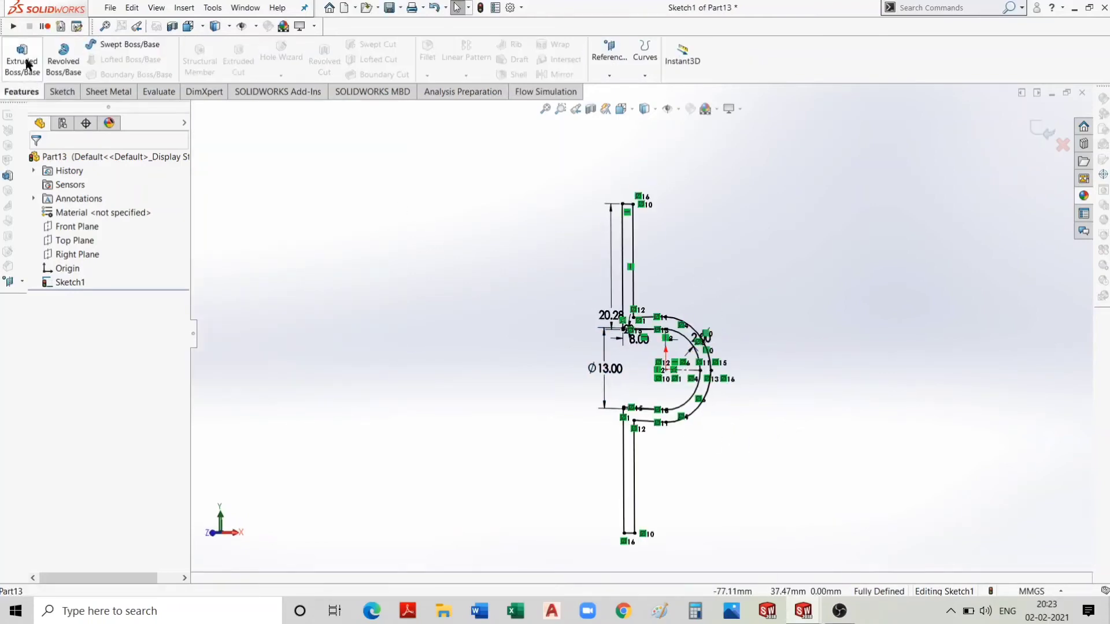
{"action": "left_click", "coordinate": [22, 58]}
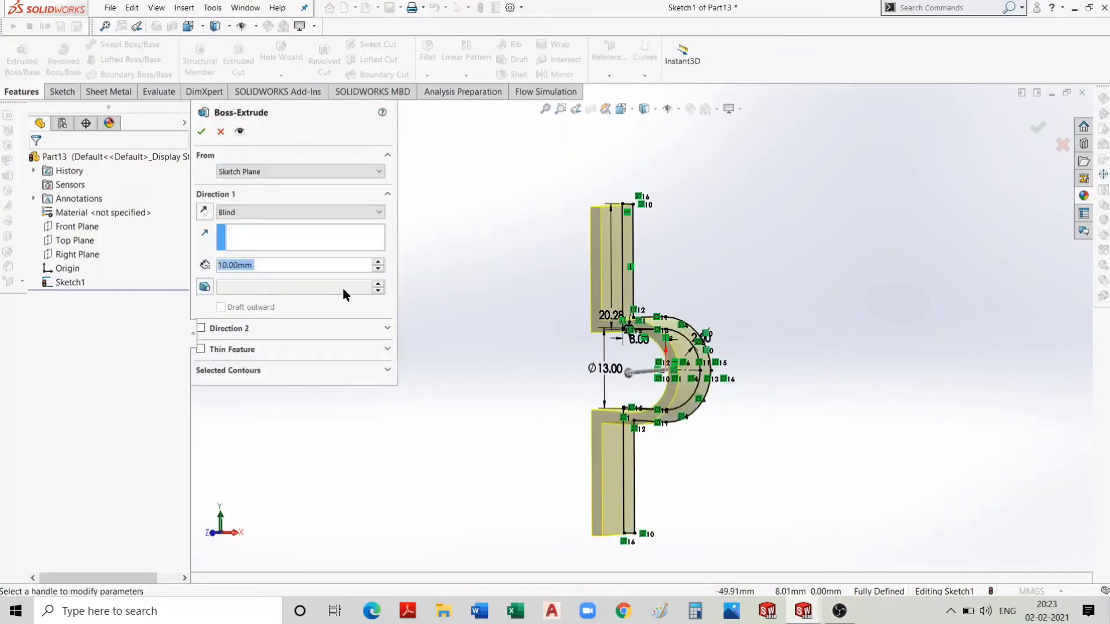
{"action": "type", "text": "25"}
{"action": "key", "text": "Return"}
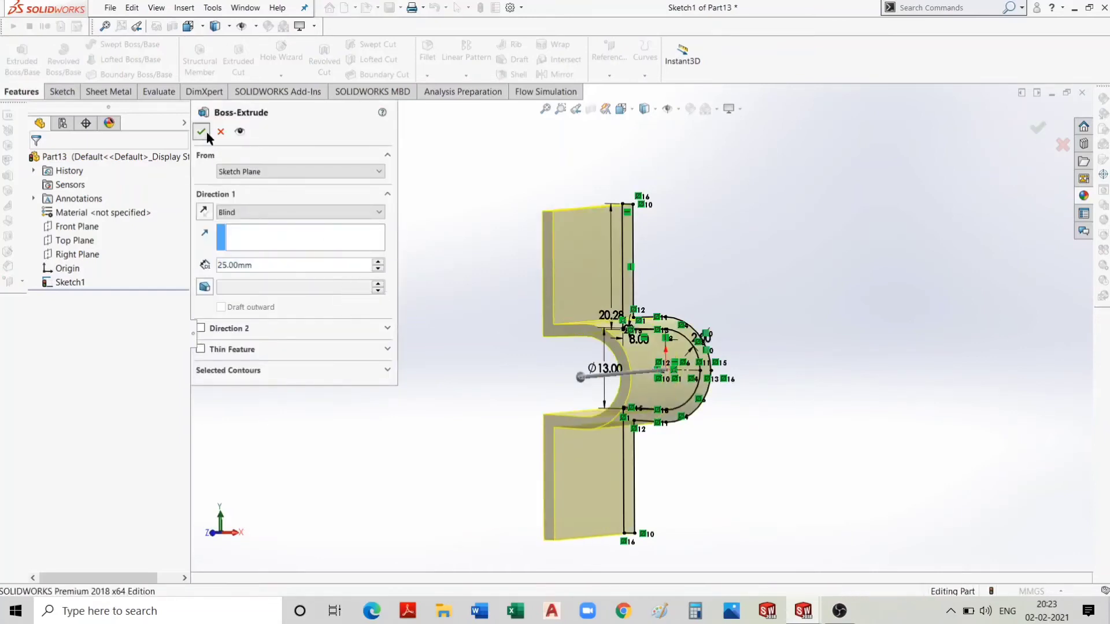
{"action": "left_click", "coordinate": [207, 131]}
{"action": "scroll", "coordinate": [617, 248], "scroll_direction": "down", "scroll_amount": 3}
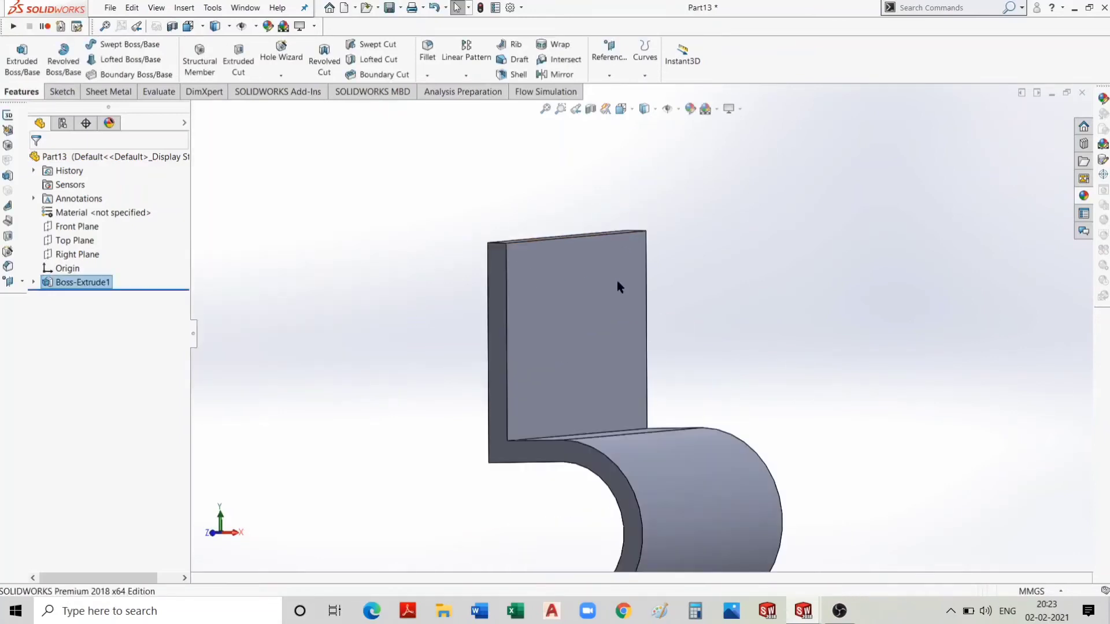
Assign Brass as the clip part's material and orbit to view the gold finish.
{"action": "right_click", "coordinate": [121, 215]}
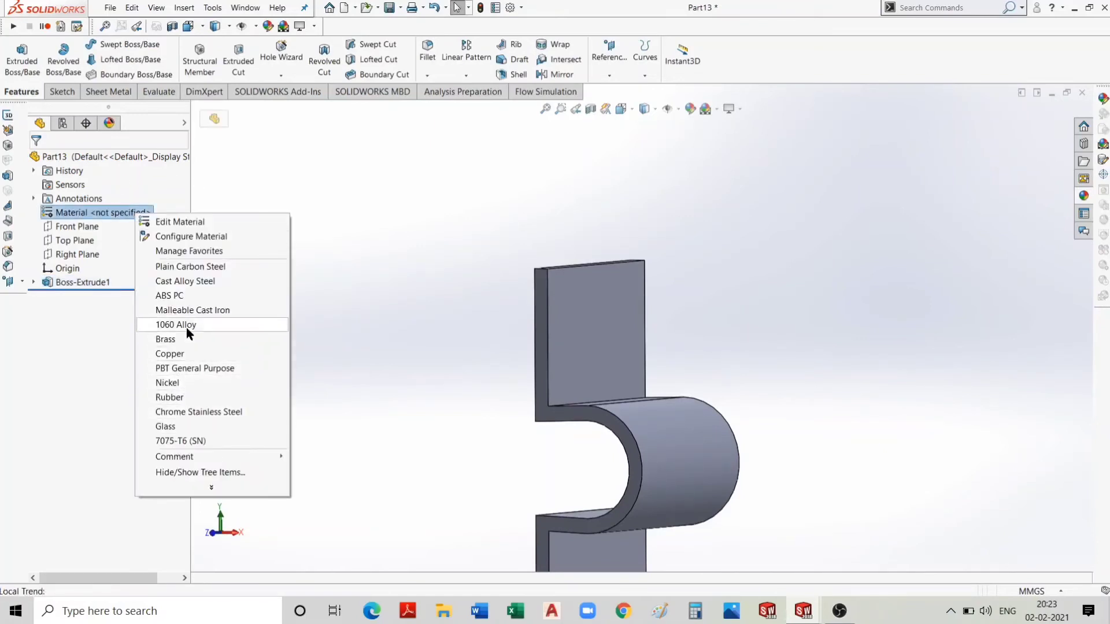
{"action": "left_click", "coordinate": [167, 340]}
{"action": "scroll", "coordinate": [536, 328], "scroll_direction": "up", "scroll_amount": 3}
{"action": "mouse_move", "coordinate": [536, 328]}
{"action": "middle_mouse_down"}
{"action": "mouse_move", "coordinate": [552, 407]}
{"action": "mouse_move", "coordinate": [595, 414]}
{"action": "mouse_move", "coordinate": [669, 389]}
{"action": "mouse_move", "coordinate": [706, 401]}
{"action": "mouse_move", "coordinate": [627, 367]}
{"action": "mouse_move", "coordinate": [575, 379]}
{"action": "mouse_move", "coordinate": [615, 392]}
{"action": "mouse_move", "coordinate": [572, 377]}
{"action": "middle_mouse_up"}
{"action": "scroll", "coordinate": [678, 382], "scroll_direction": "down", "scroll_amount": 2}
{"action": "scroll", "coordinate": [636, 397], "scroll_direction": "down", "scroll_amount": 2}
{"action": "scroll", "coordinate": [601, 322], "scroll_direction": "down", "scroll_amount": 2}
{"action": "scroll", "coordinate": [591, 316], "scroll_direction": "up", "scroll_amount": 1}
{"action": "scroll", "coordinate": [682, 331], "scroll_direction": "up", "scroll_amount": 2}
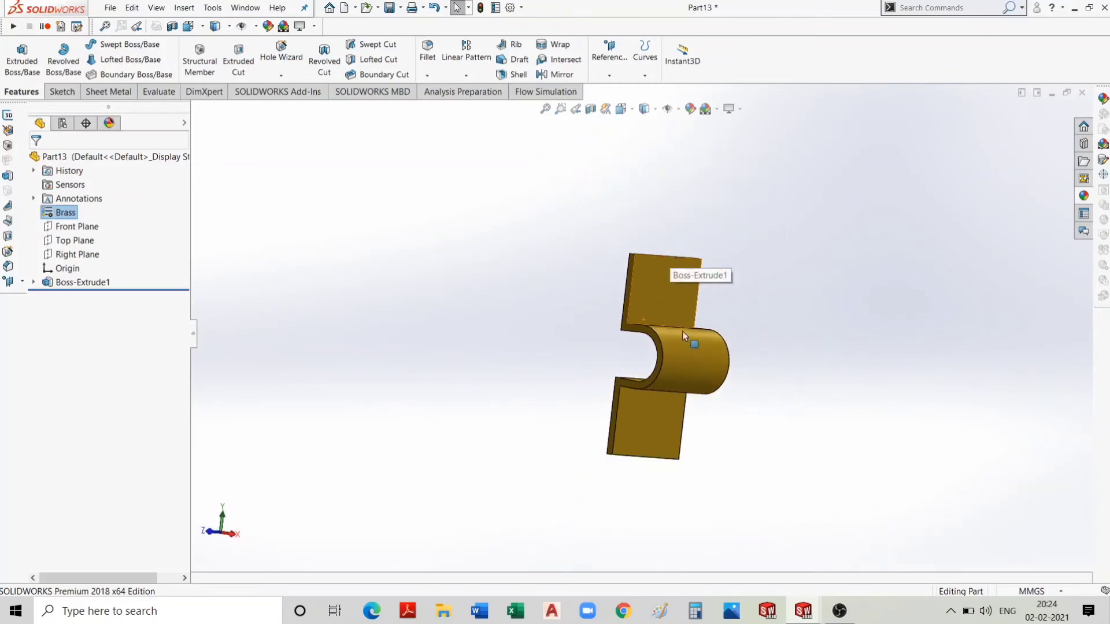
Start a fillet on the top and bottom edges, changing the radius from 10 mm to 1 mm.
{"action": "left_click", "coordinate": [432, 51]}
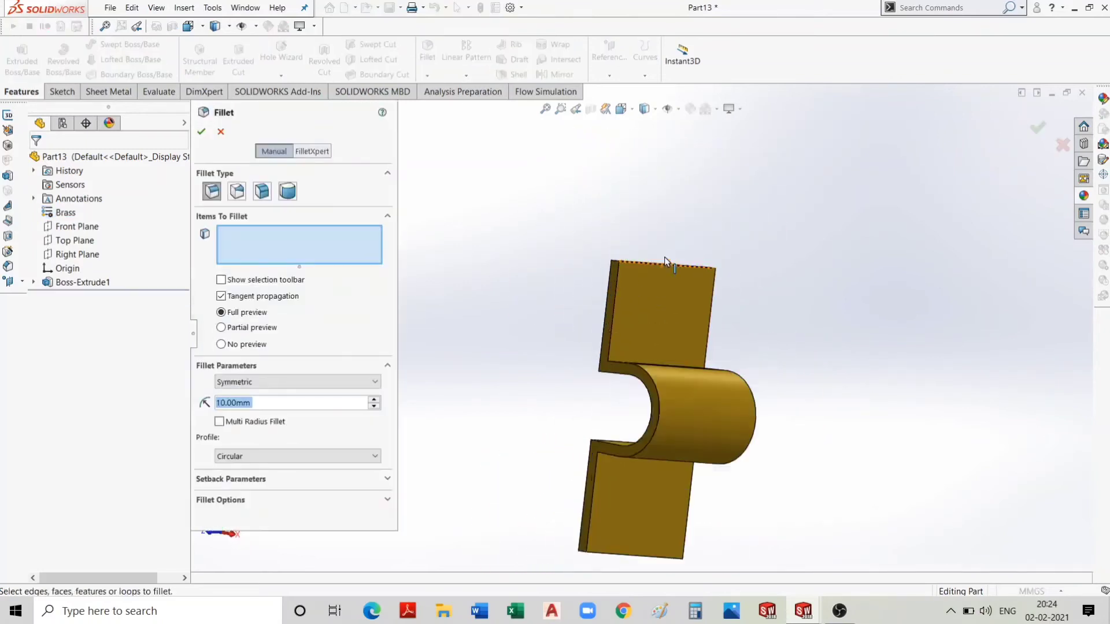
{"action": "scroll", "coordinate": [664, 257], "scroll_direction": "down", "scroll_amount": 3}
{"action": "left_click", "coordinate": [661, 282]}
{"action": "middle_click_drag", "start_coordinate": [674, 324], "coordinate": [726, 367]}
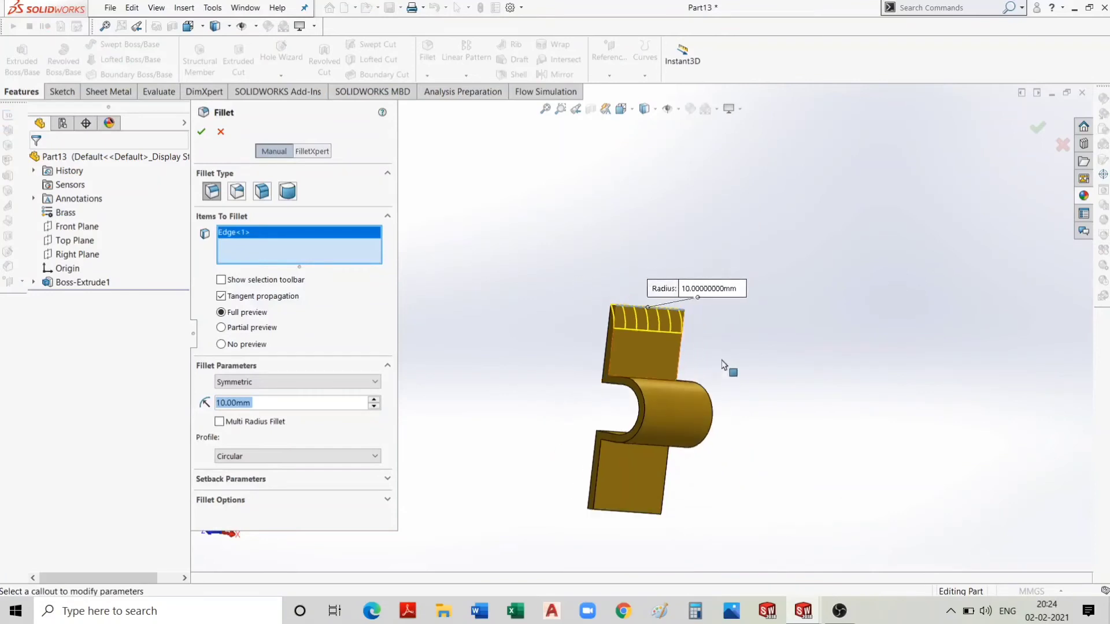
{"action": "scroll", "coordinate": [622, 464], "scroll_direction": "up", "scroll_amount": 1}
{"action": "left_click", "coordinate": [626, 457]}
{"action": "middle_click_drag", "start_coordinate": [650, 470], "coordinate": [746, 495]}
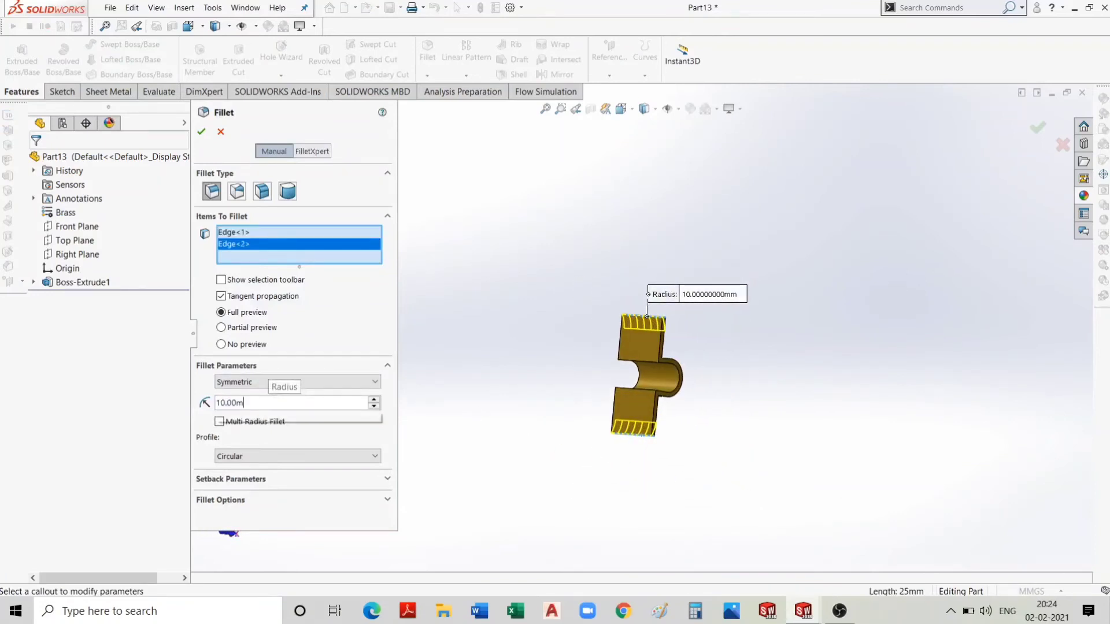
{"action": "key", "text": "BackSpace"}
{"action": "key", "text": "BackSpace"}
{"action": "key", "text": "BackSpace"}
{"action": "type", "text": "."}
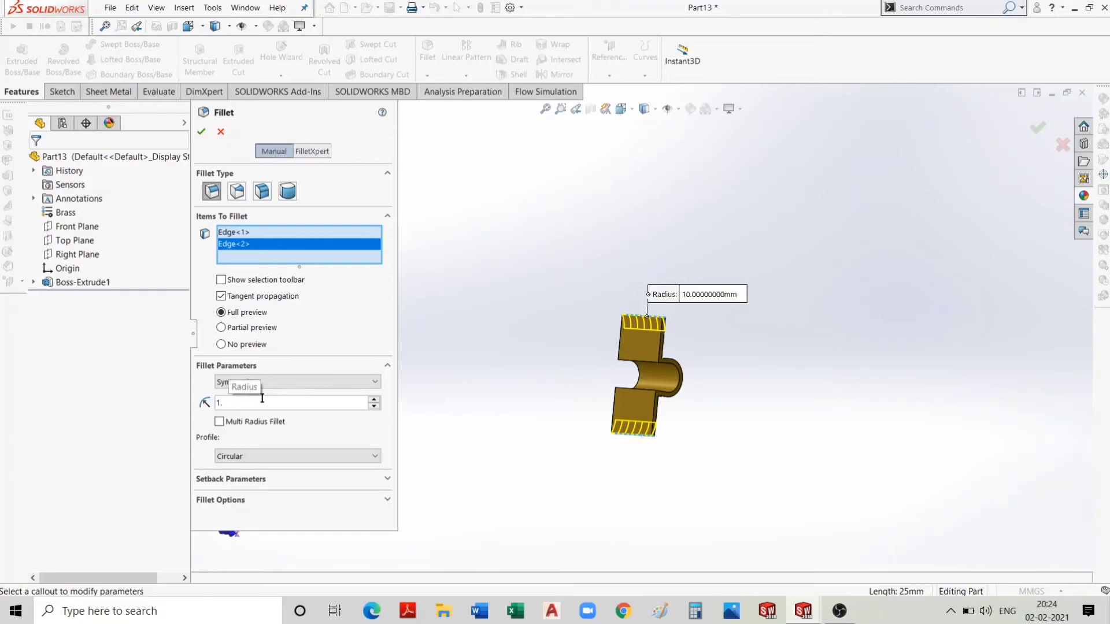
{"action": "key", "text": "Return"}
Add five more bend and block edges and apply the 1 mm fillet as Fillet1.
{"action": "mouse_move", "coordinate": [684, 462]}
{"action": "middle_mouse_down"}
{"action": "mouse_move", "coordinate": [602, 456]}
{"action": "mouse_move", "coordinate": [640, 371]}
{"action": "middle_mouse_up"}
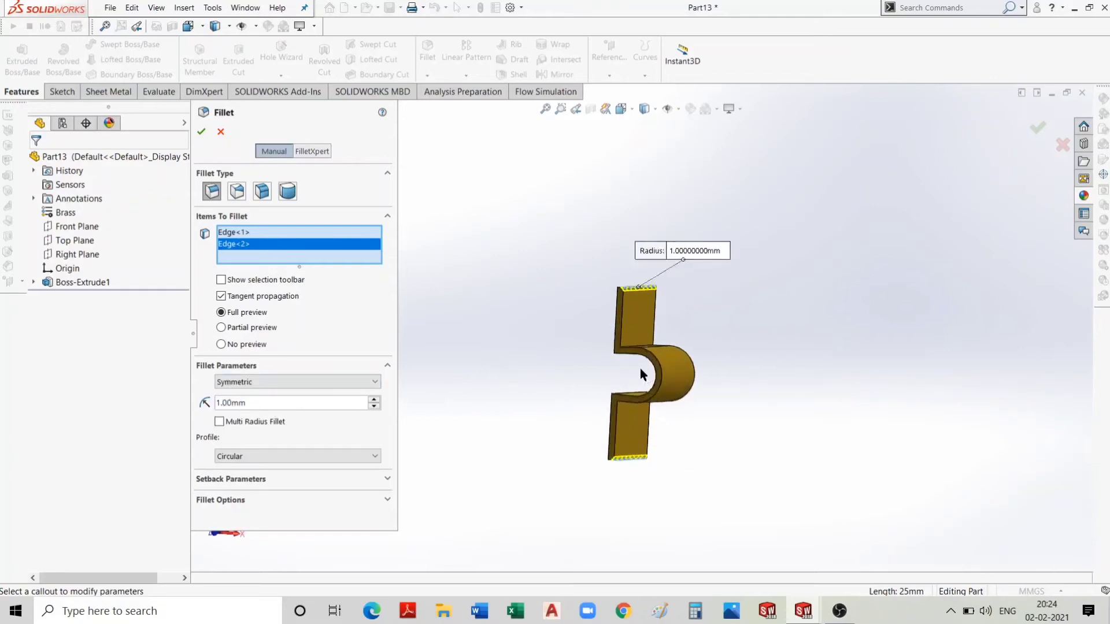
{"action": "scroll", "coordinate": [636, 347], "scroll_direction": "down", "scroll_amount": 5}
{"action": "middle_click_drag", "start_coordinate": [595, 312], "coordinate": [613, 322]}
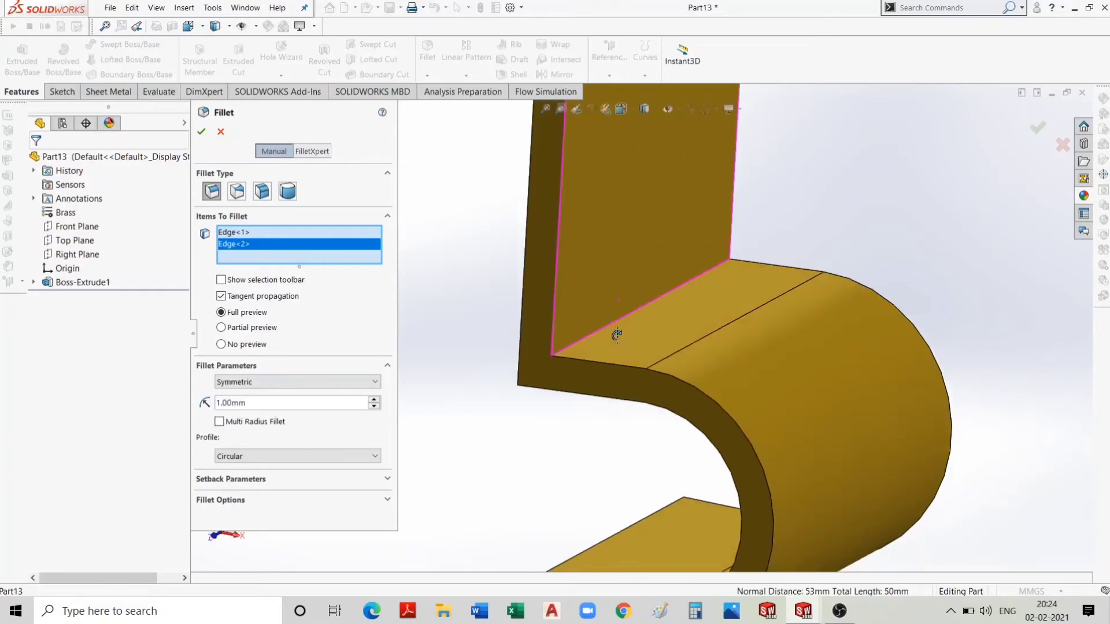
{"action": "left_click", "coordinate": [613, 321]}
{"action": "scroll", "coordinate": [612, 321], "scroll_direction": "up", "scroll_amount": 5}
{"action": "middle_click_drag", "start_coordinate": [644, 401], "coordinate": [640, 391]}
{"action": "scroll", "coordinate": [622, 334], "scroll_direction": "down", "scroll_amount": 5}
{"action": "left_click", "coordinate": [619, 339]}
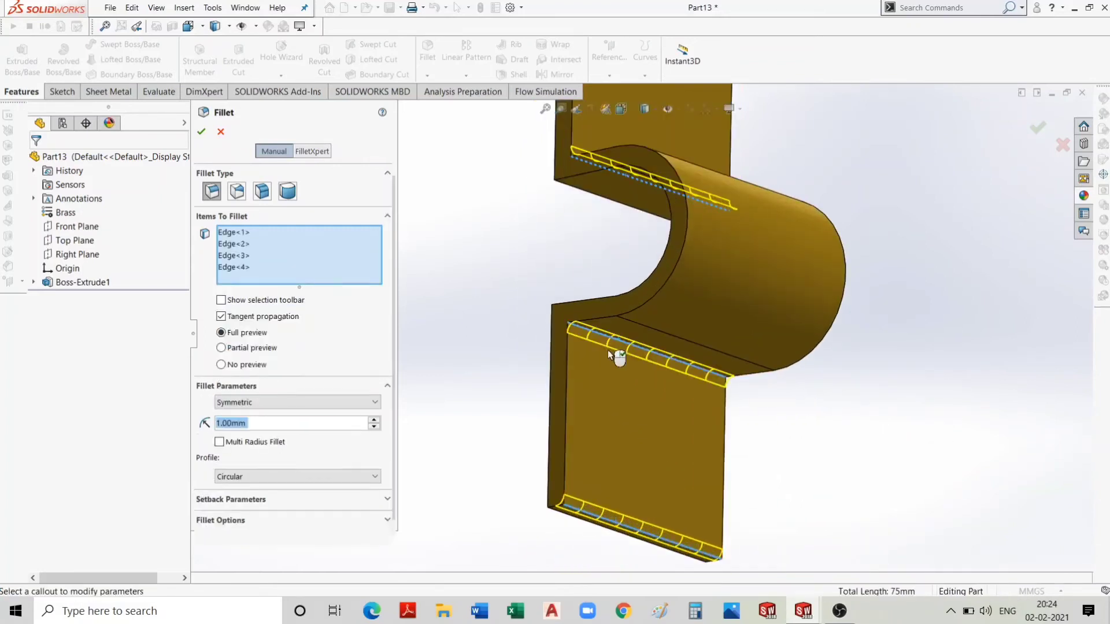
{"action": "middle_click_drag", "start_coordinate": [608, 350], "coordinate": [622, 320]}
{"action": "left_click", "coordinate": [617, 319]}
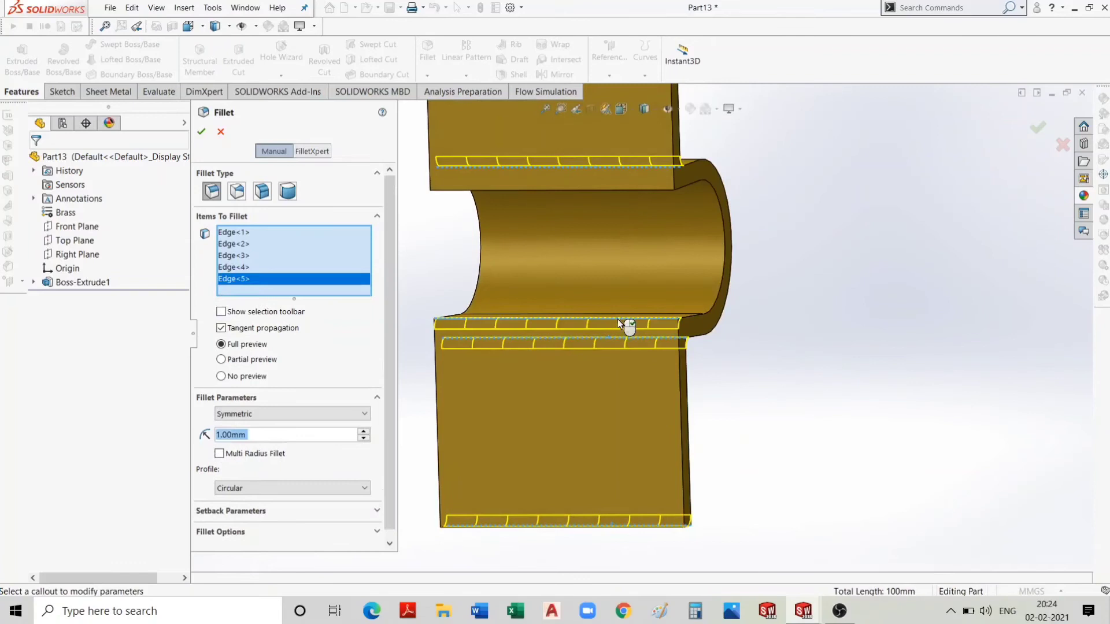
{"action": "left_click", "coordinate": [598, 191]}
{"action": "middle_click_drag", "start_coordinate": [778, 392], "coordinate": [669, 389]}
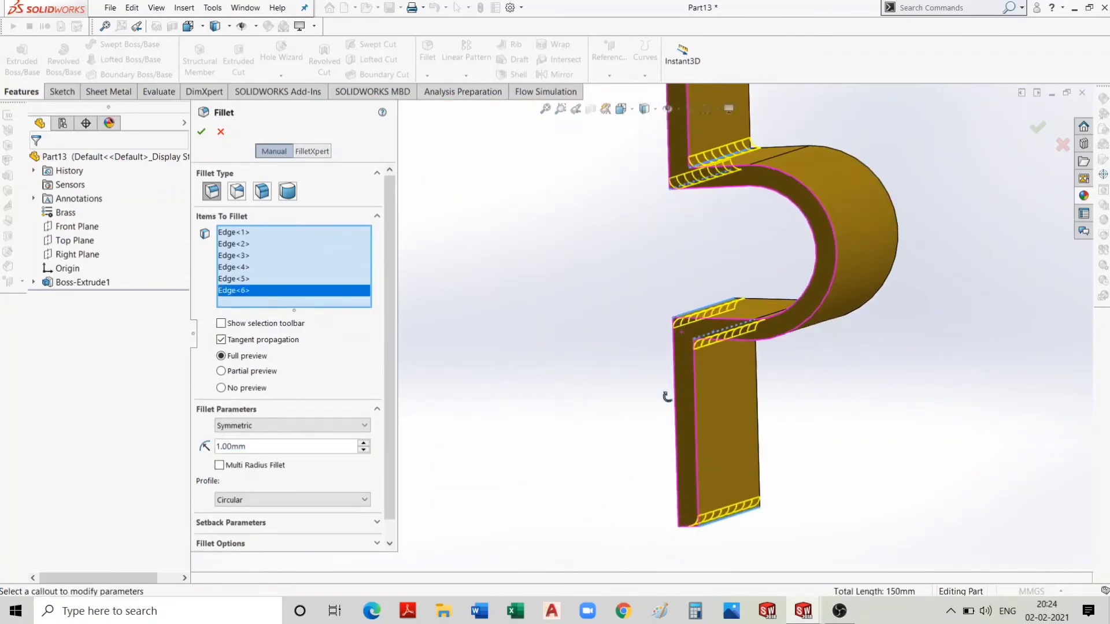
{"action": "scroll", "coordinate": [694, 399], "scroll_direction": "up", "scroll_amount": 3}
{"action": "middle_click_drag", "start_coordinate": [688, 223], "coordinate": [671, 225]}
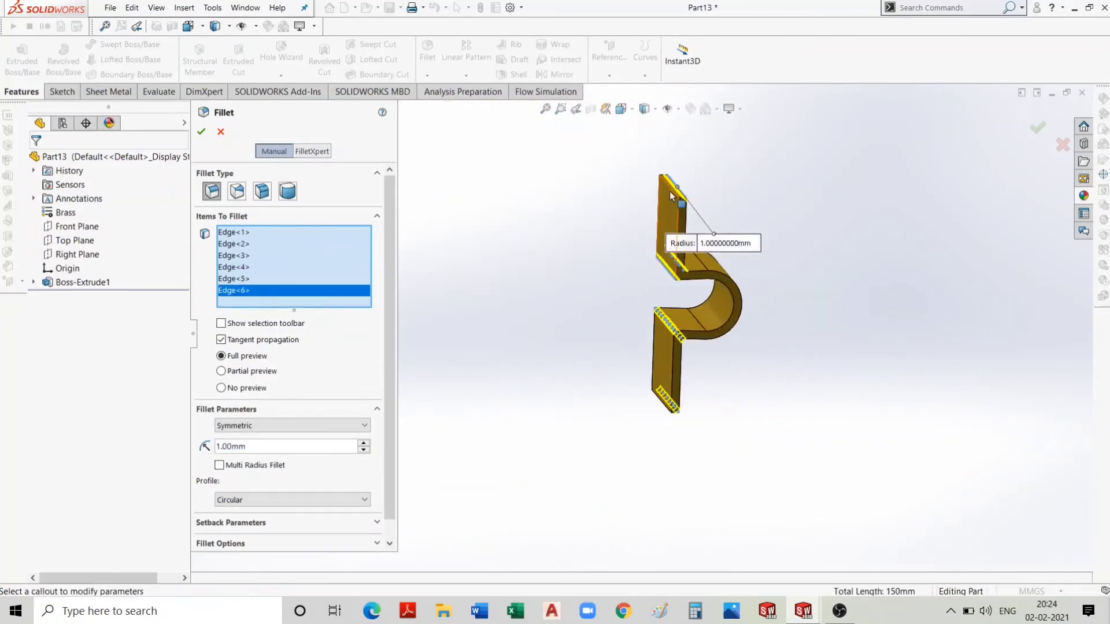
{"action": "left_click", "coordinate": [646, 216]}
{"action": "left_click", "coordinate": [201, 132]}
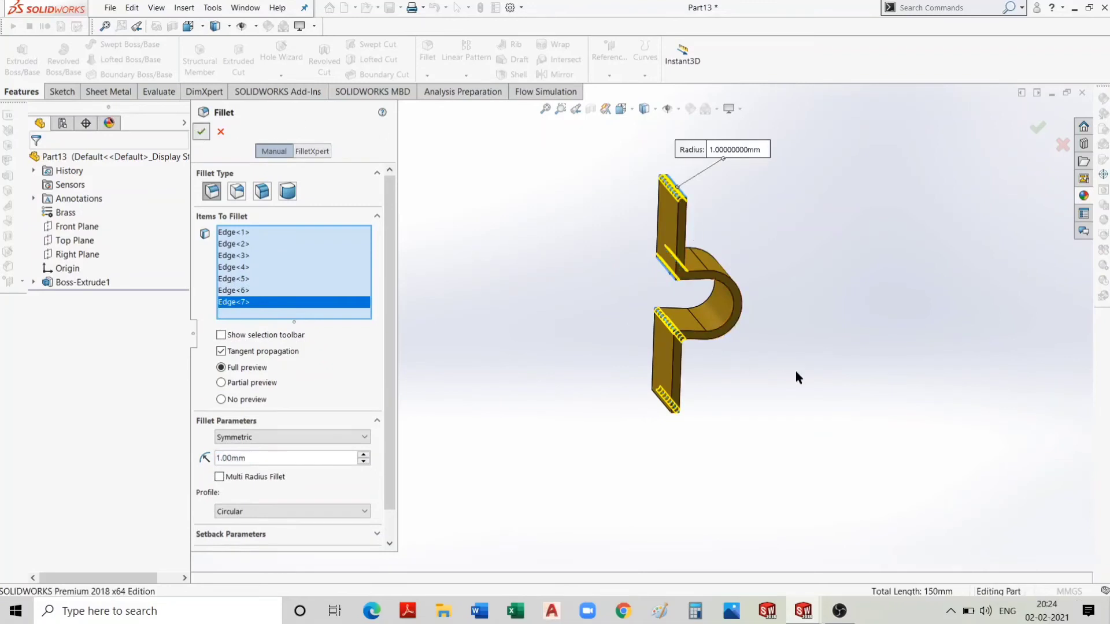
{"action": "scroll", "coordinate": [751, 300], "scroll_direction": "down", "scroll_amount": 3}
{"action": "mouse_move", "coordinate": [722, 338]}
{"action": "middle_mouse_down"}
{"action": "mouse_move", "coordinate": [635, 343]}
{"action": "mouse_move", "coordinate": [719, 334]}
{"action": "mouse_move", "coordinate": [665, 326]}
{"action": "mouse_move", "coordinate": [865, 327]}
{"action": "mouse_move", "coordinate": [664, 232]}
{"action": "middle_mouse_up"}
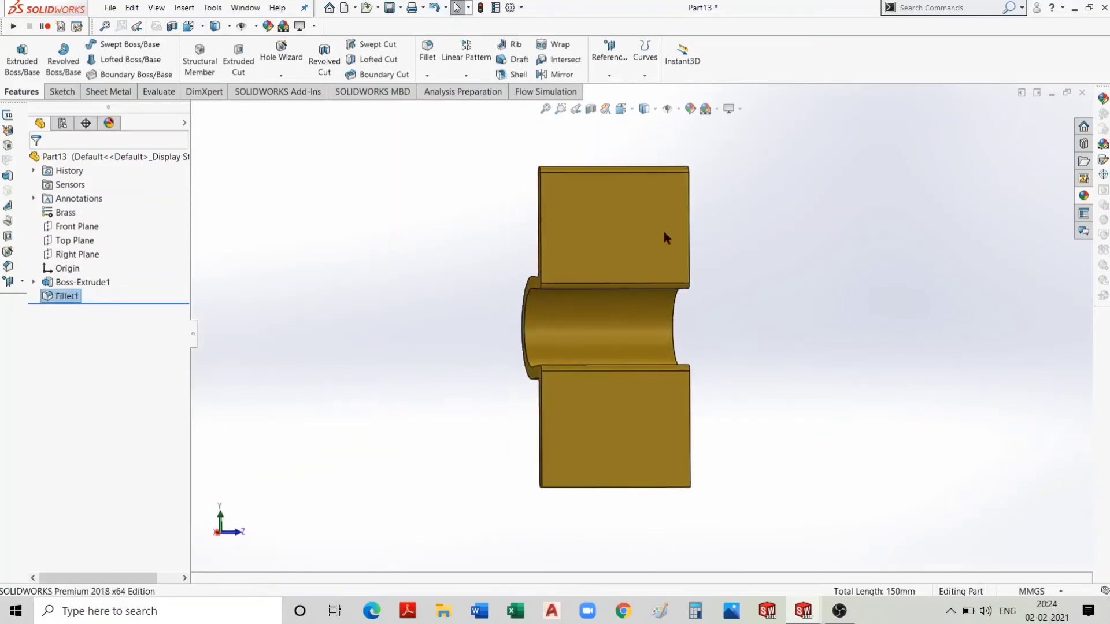
Start a sketch on the clip's flat face, viewed normal to it, and draw a circle.
{"action": "left_click", "coordinate": [663, 229]}
{"action": "left_click", "coordinate": [729, 189]}
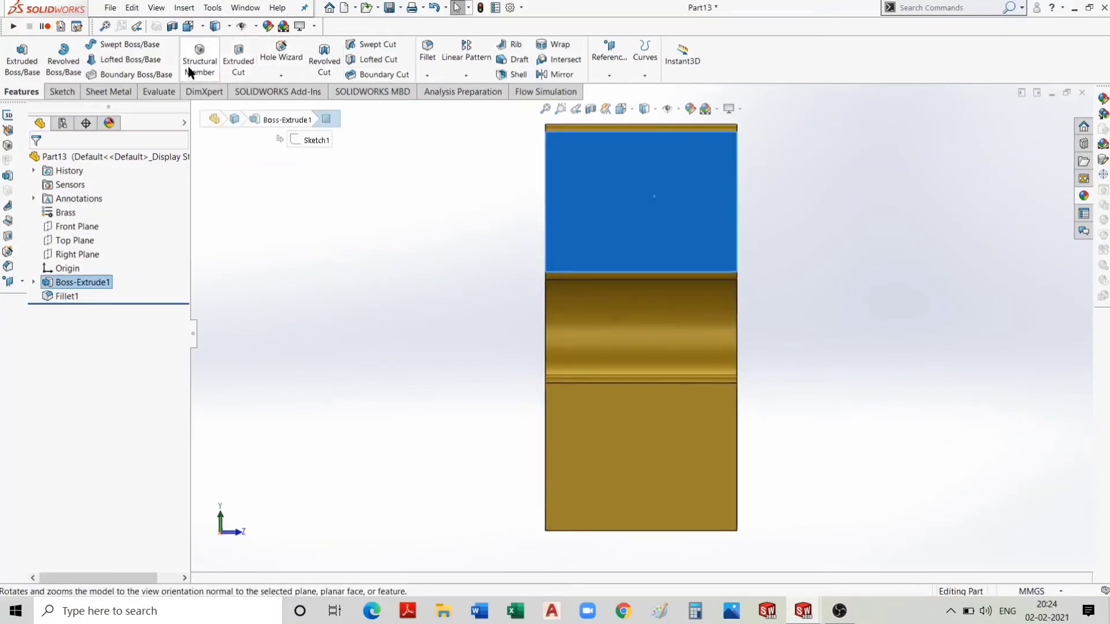
{"action": "left_click", "coordinate": [61, 92]}
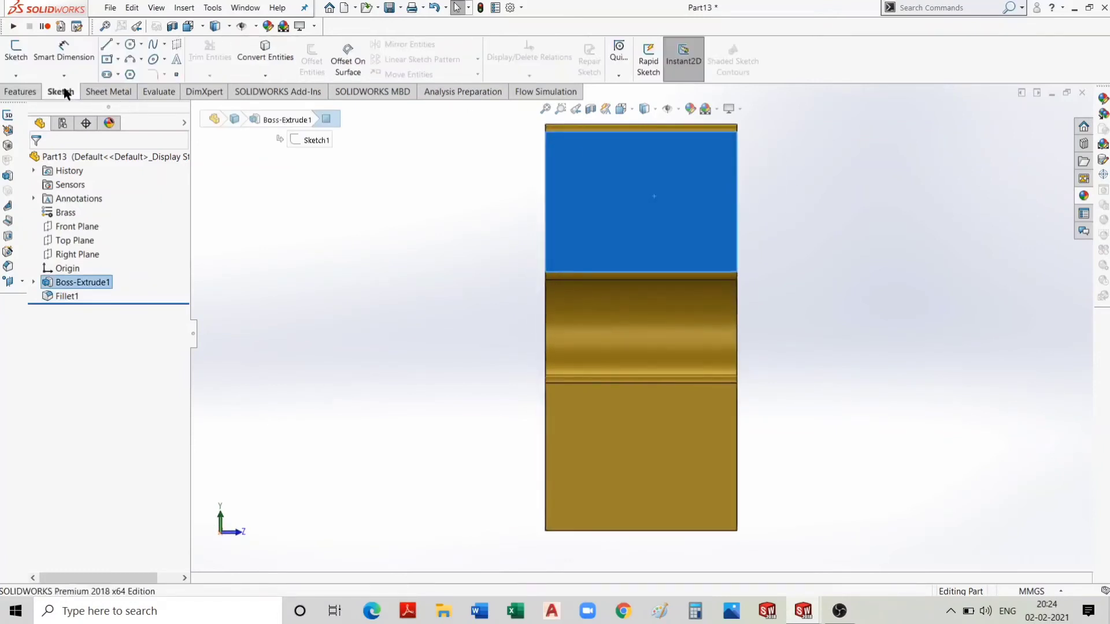
{"action": "left_click", "coordinate": [118, 44]}
{"action": "left_click", "coordinate": [130, 44]}
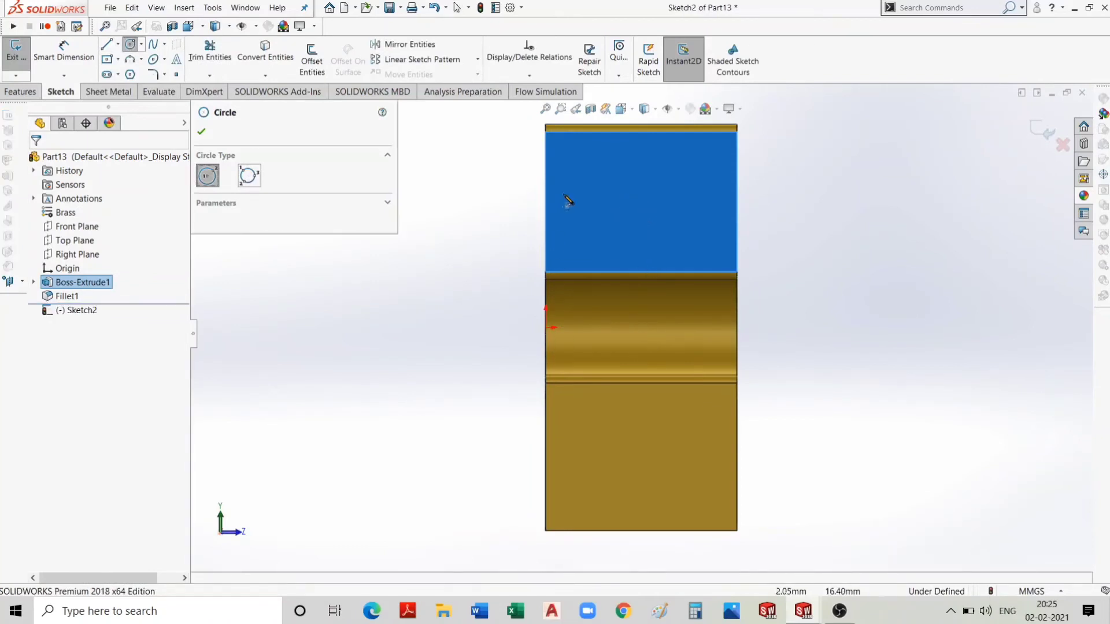
{"action": "left_click", "coordinate": [638, 192]}
{"action": "left_click", "coordinate": [647, 228]}
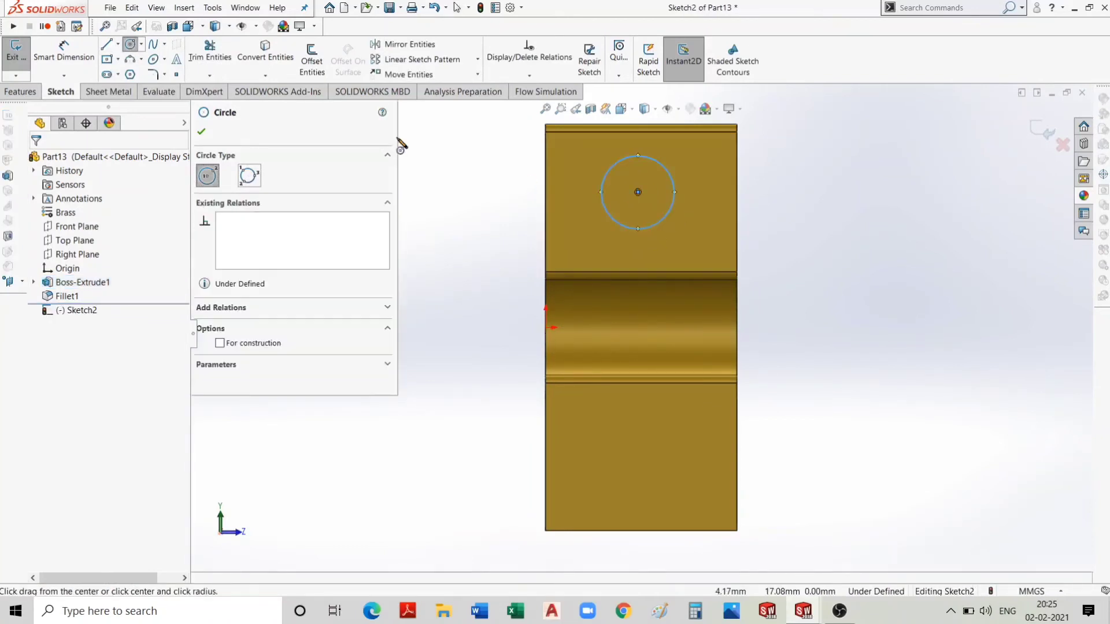
{"action": "left_click", "coordinate": [202, 140]}
Dimension the circle's diameter to 8 mm.
{"action": "left_click", "coordinate": [63, 52]}
{"action": "left_click", "coordinate": [670, 206]}
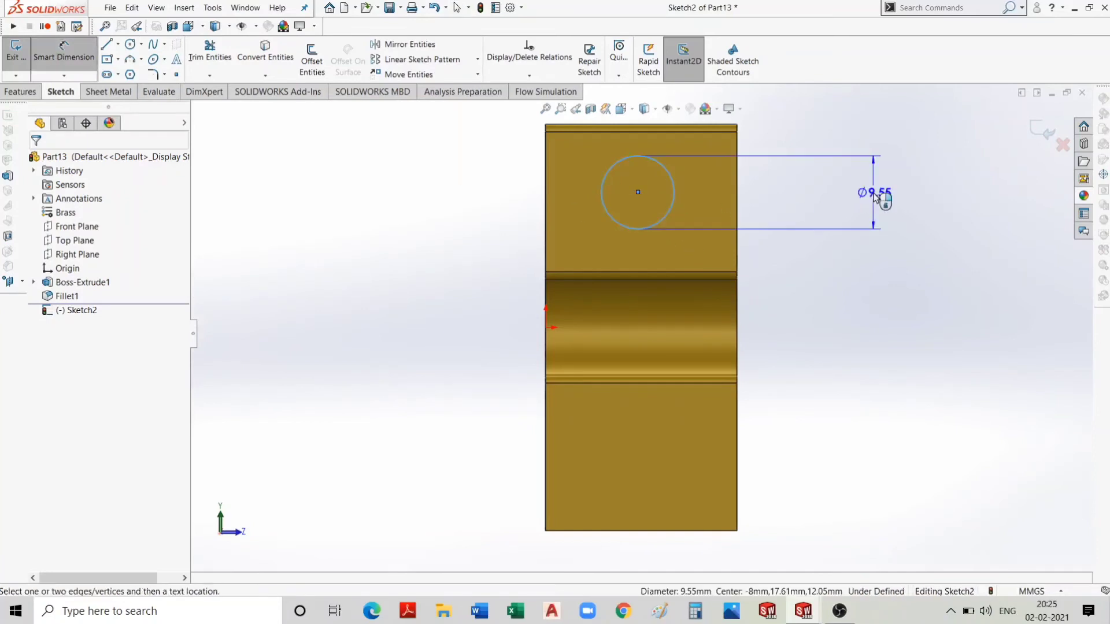
{"action": "left_click", "coordinate": [876, 198]}
{"action": "type", "text": "8"}
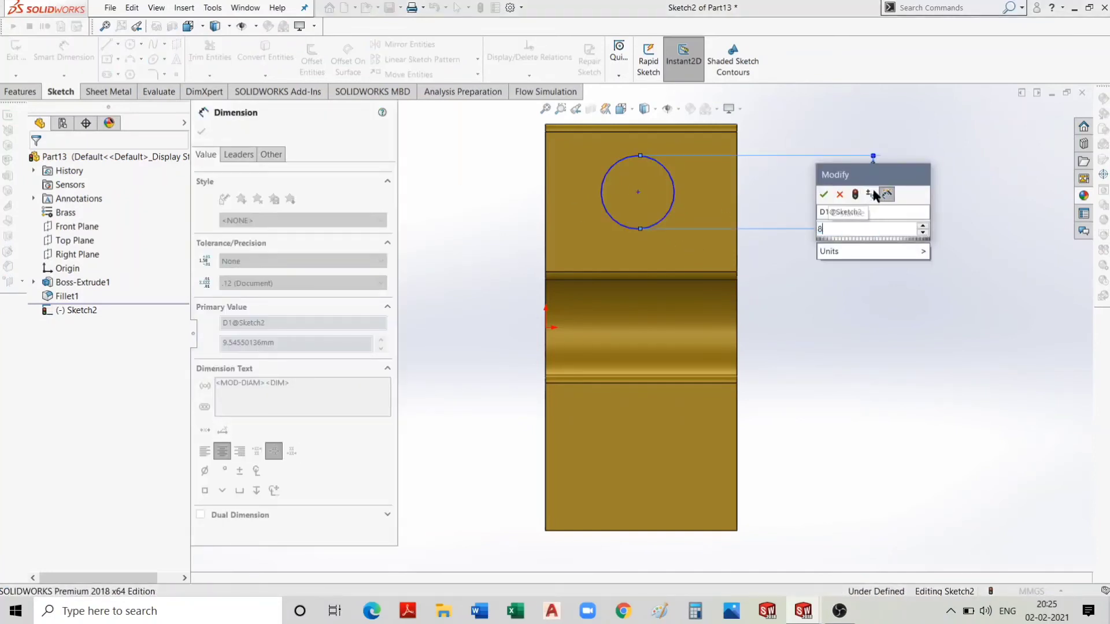
{"action": "left_click", "coordinate": [828, 193]}
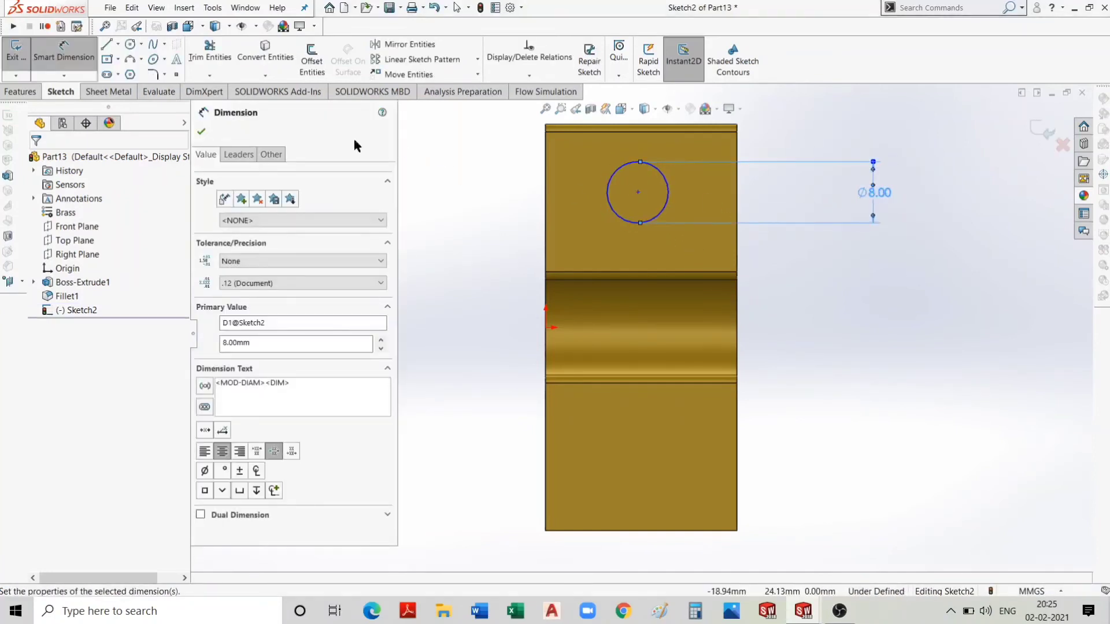
{"action": "left_click", "coordinate": [202, 132]}
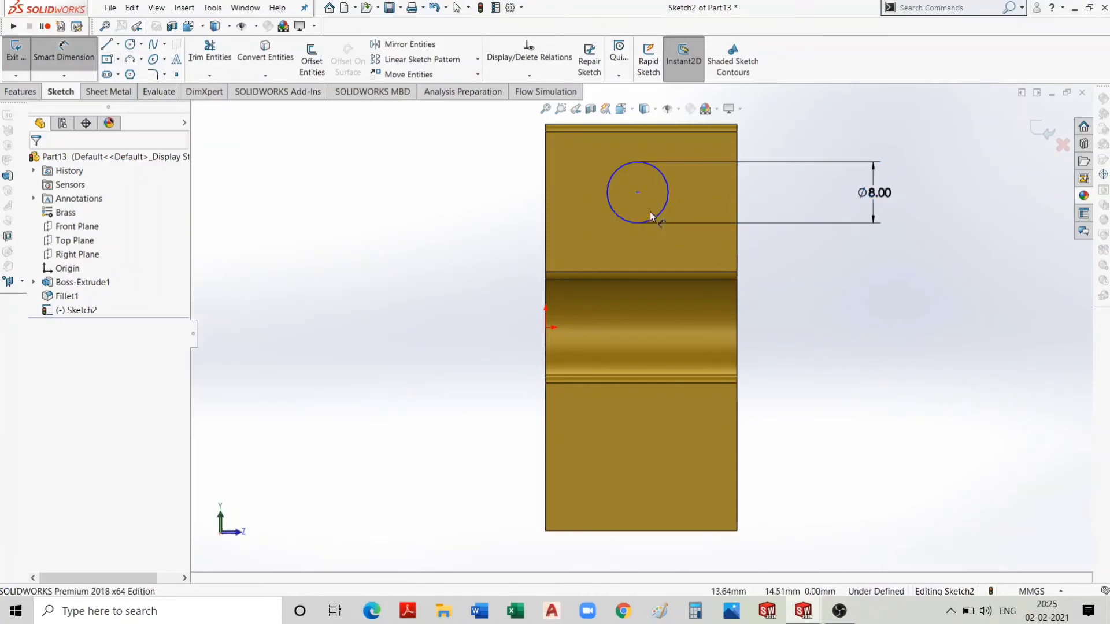
Locate the circle centre 18 mm vertically from the origin.
{"action": "left_click", "coordinate": [638, 192]}
{"action": "left_click", "coordinate": [545, 327]}
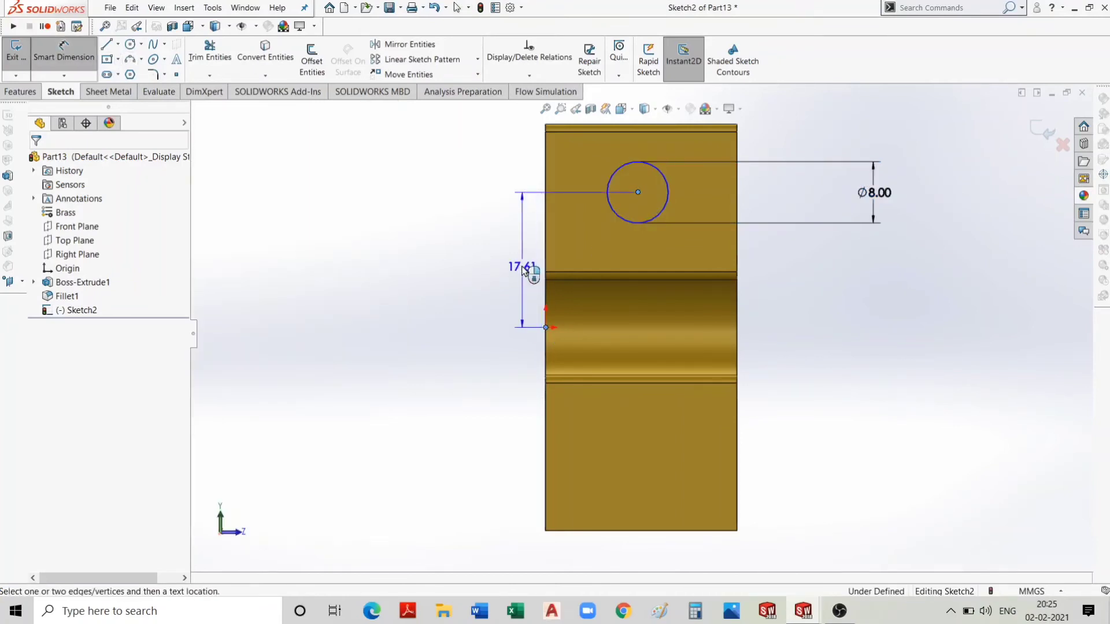
{"action": "left_click", "coordinate": [496, 263]}
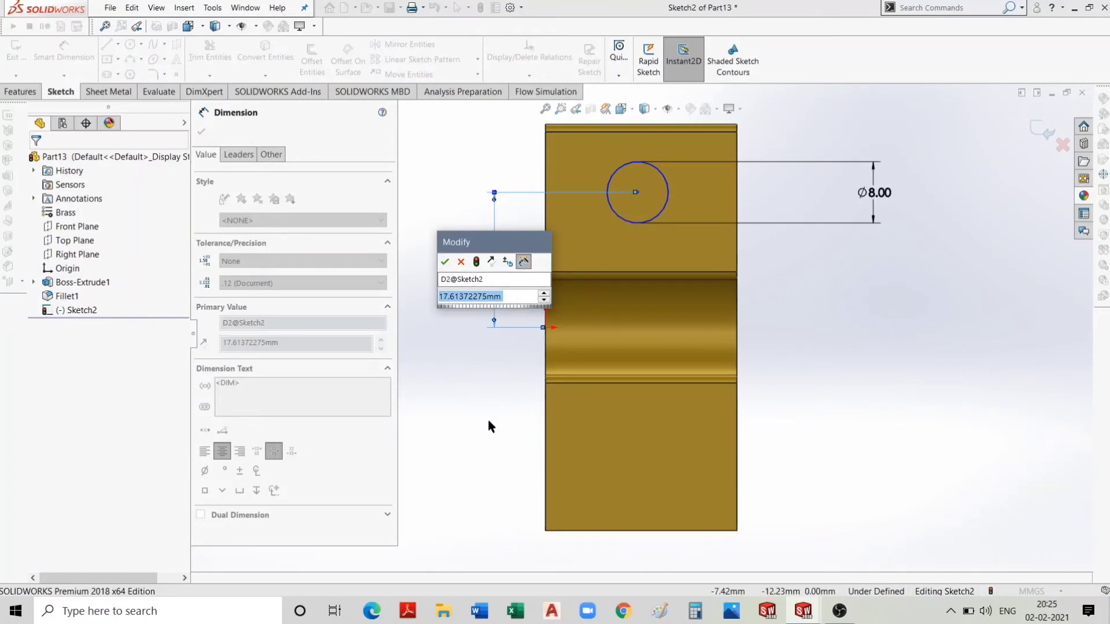
{"action": "type", "text": "25/"}
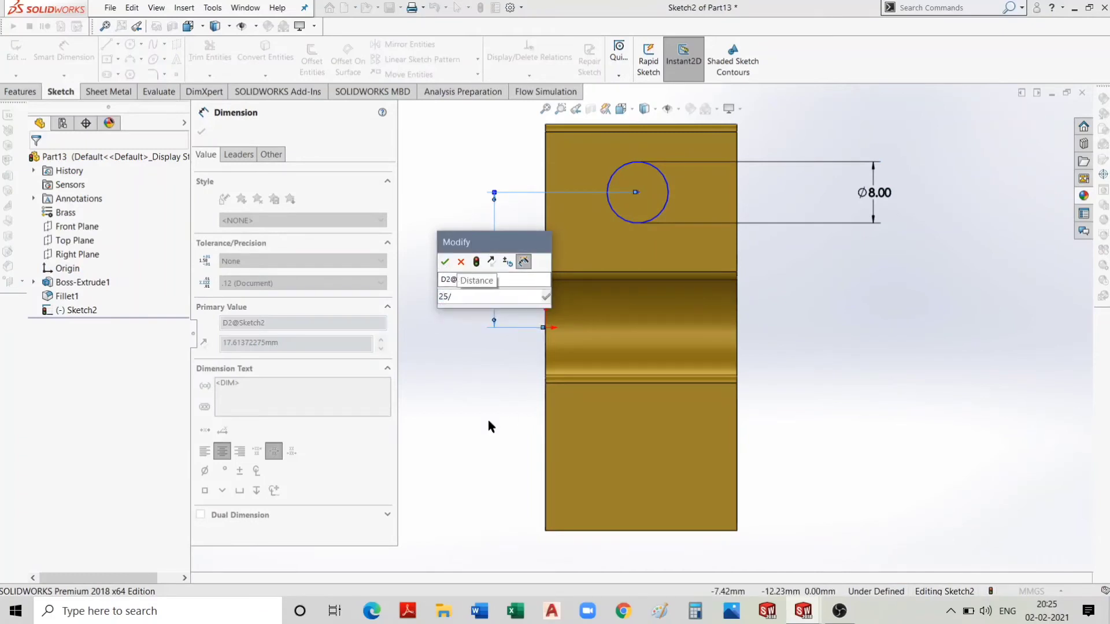
{"action": "key", "text": "BackSpace"}
{"action": "key", "text": "BackSpace"}
{"action": "type", "text": "18"}
{"action": "key", "text": "Return"}
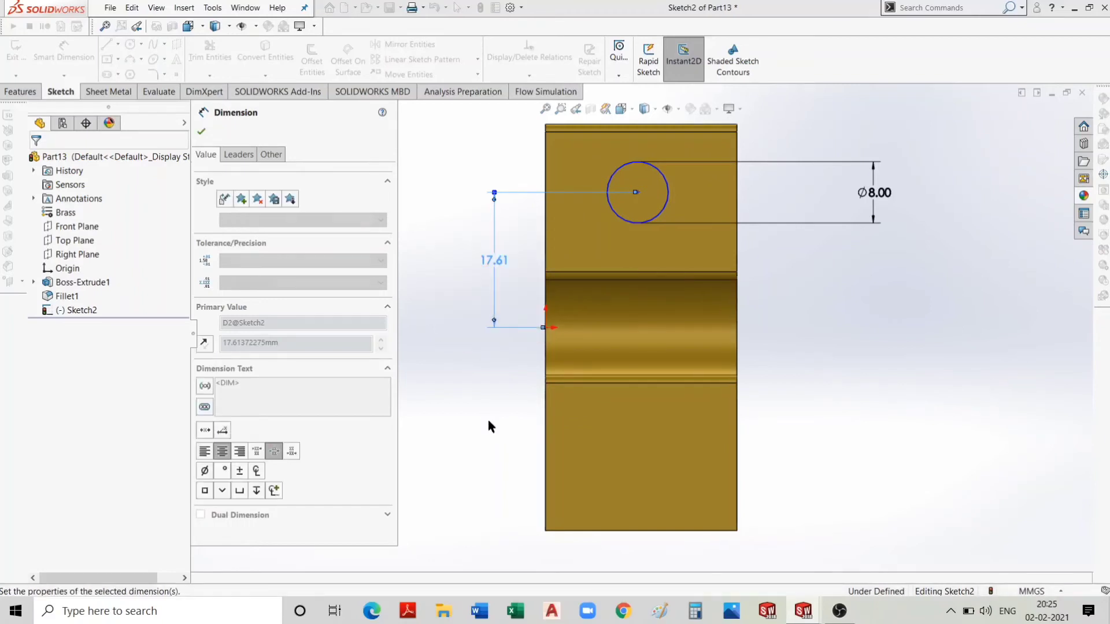
{"action": "left_click", "coordinate": [201, 132]}
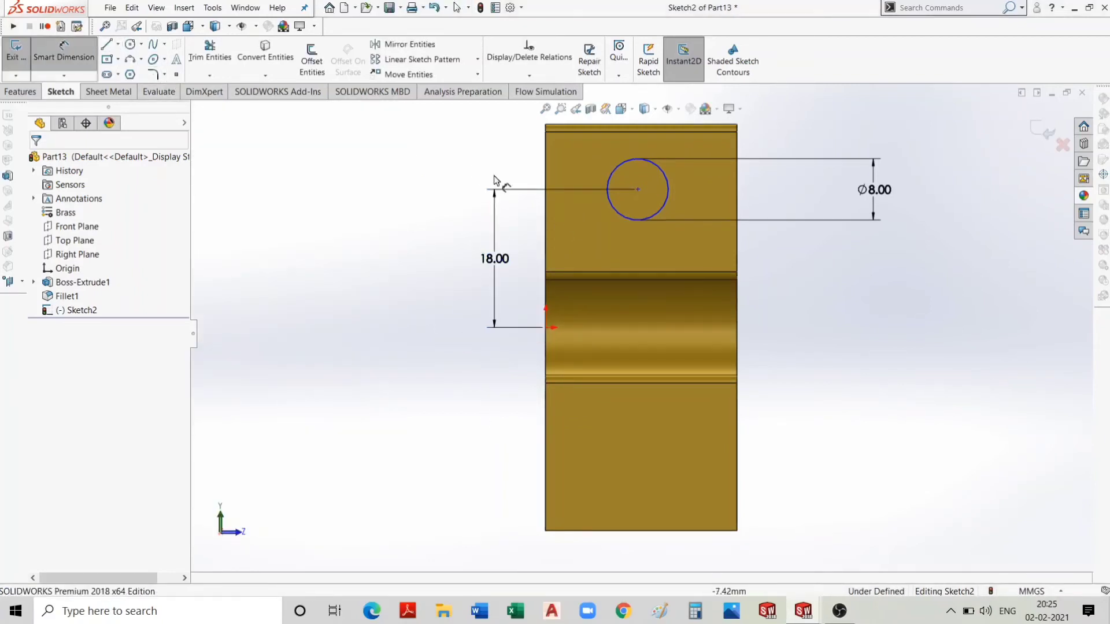
Locate the circle centre 12.50 mm (25/2) horizontally from the origin.
{"action": "left_click", "coordinate": [637, 189]}
{"action": "left_click", "coordinate": [545, 327]}
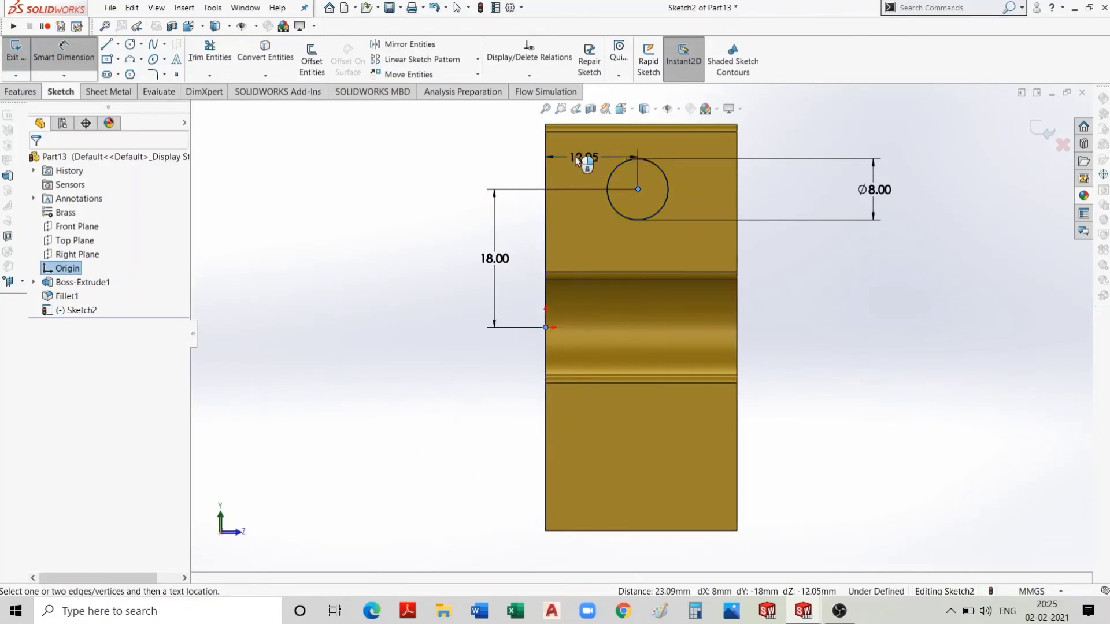
{"action": "left_click", "coordinate": [576, 162]}
{"action": "type", "text": "25/"}
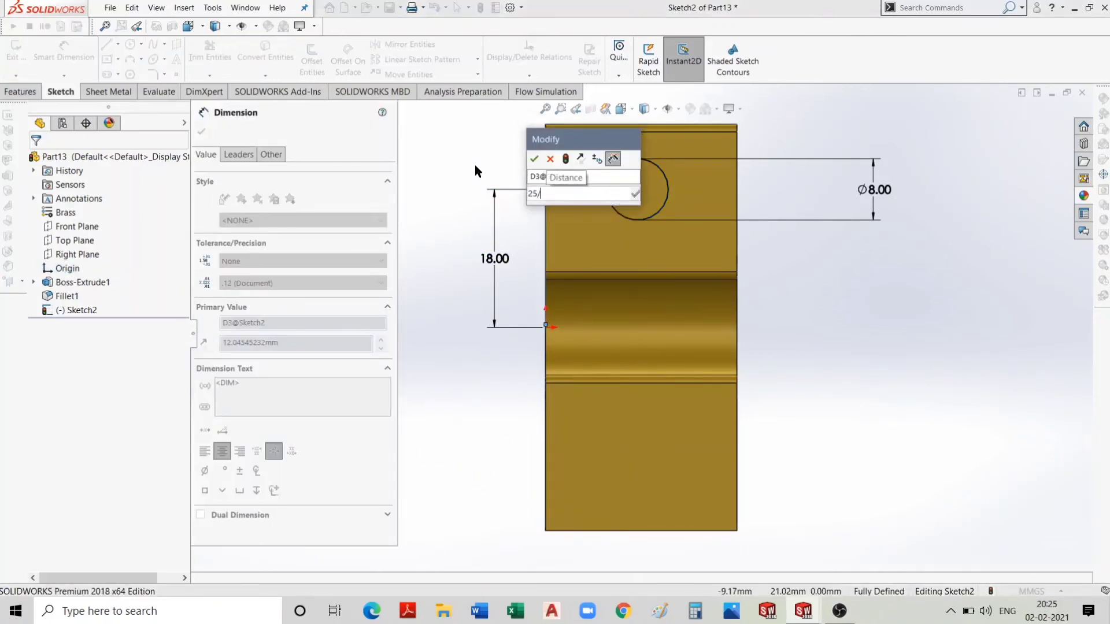
{"action": "type", "text": "2"}
{"action": "key", "text": "Return"}
{"action": "left_click", "coordinate": [201, 131]}
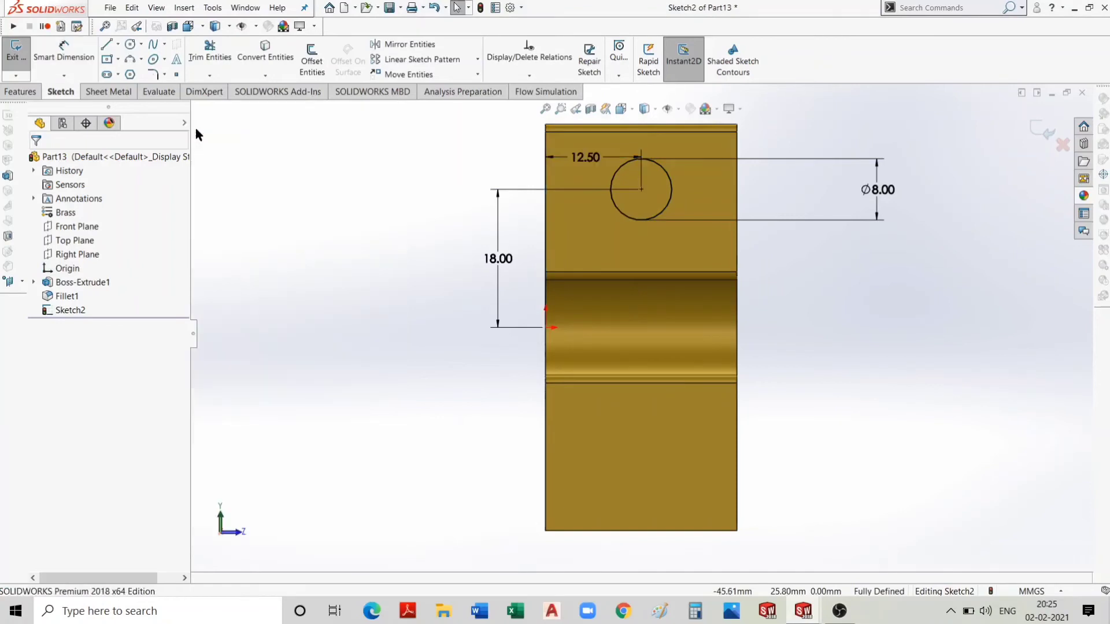
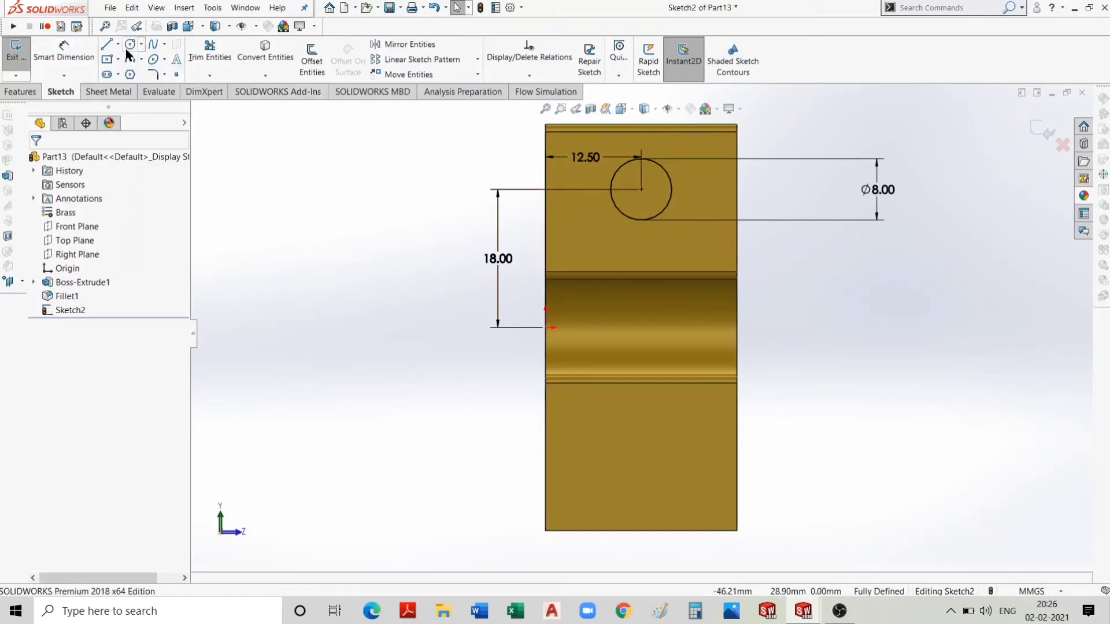
Pattern the Ø8 circle downward once at 36 mm spacing.
{"action": "left_click", "coordinate": [441, 60]}
{"action": "left_click", "coordinate": [625, 208]}
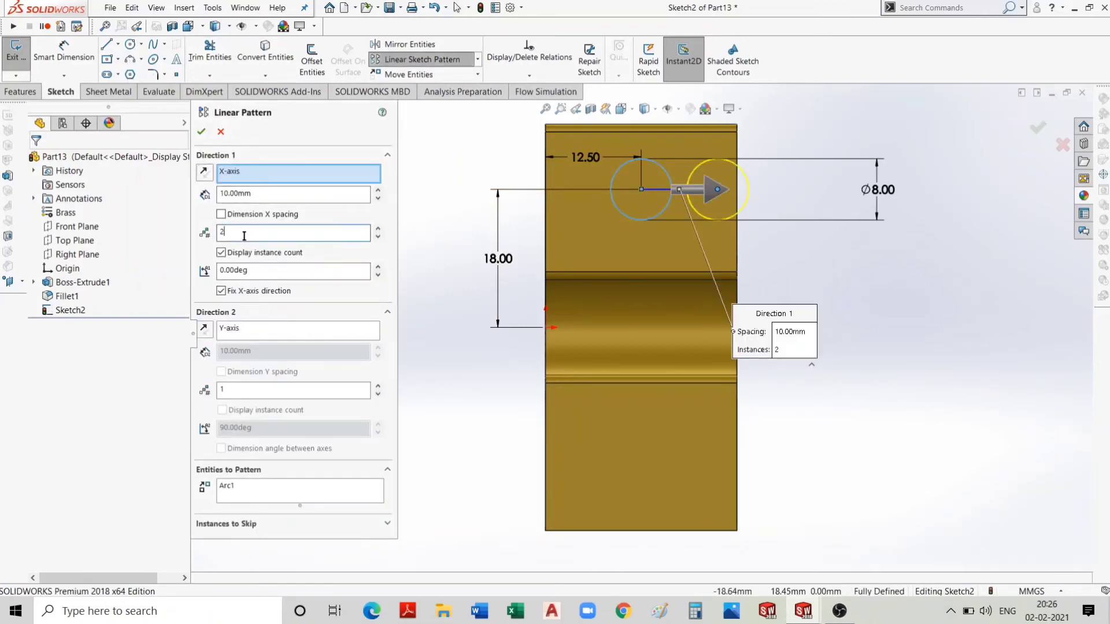
{"action": "left_click", "coordinate": [248, 391]}
{"action": "type", "text": "2"}
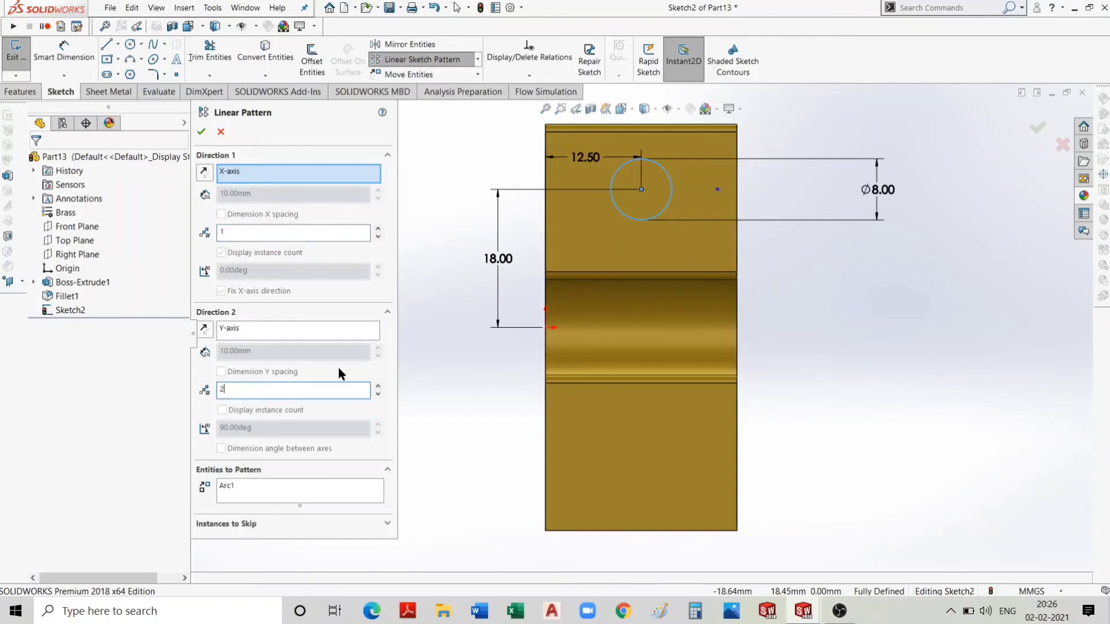
{"action": "left_click", "coordinate": [264, 335]}
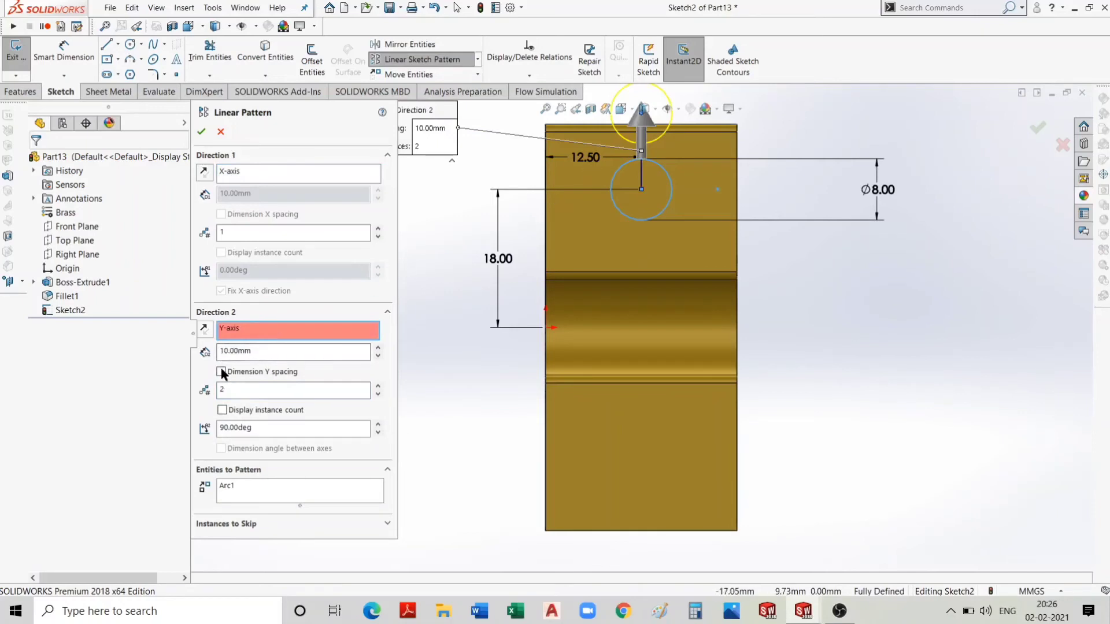
{"action": "left_click", "coordinate": [204, 335]}
{"action": "type", "text": "36"}
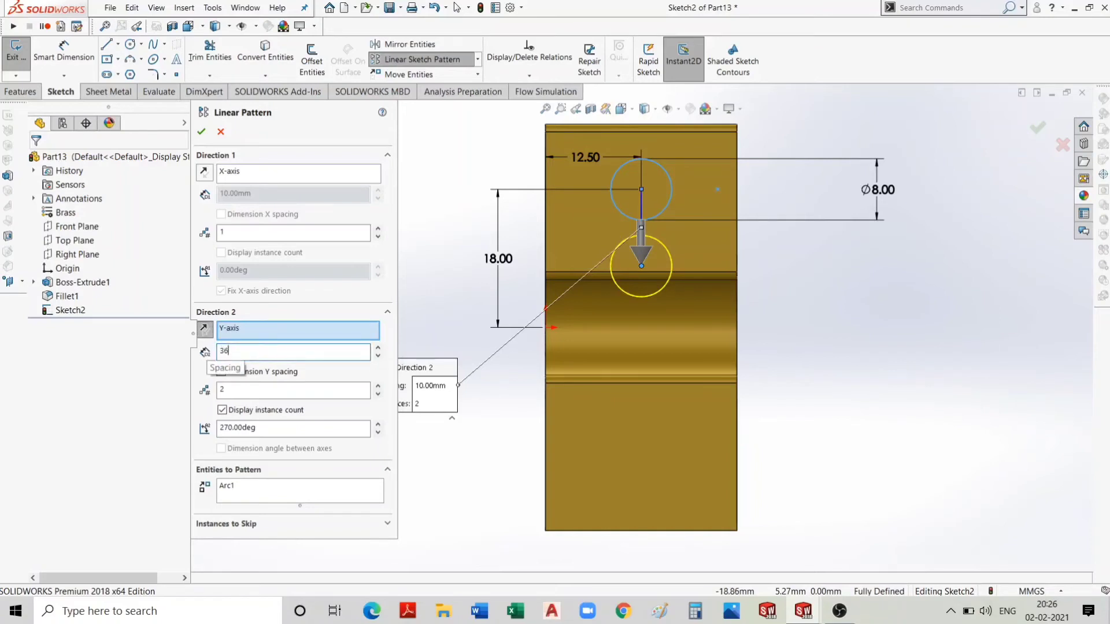
{"action": "key", "text": "Return"}
{"action": "left_click", "coordinate": [201, 132]}
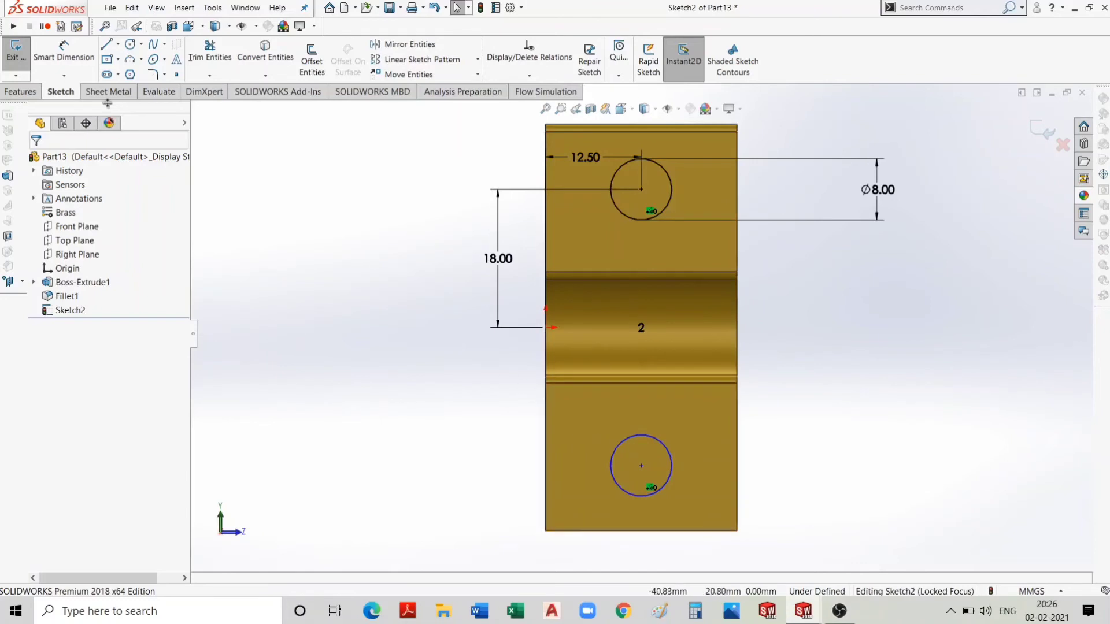
Add an Equal relation between the upper and lower circles.
{"action": "left_click", "coordinate": [64, 52]}
{"action": "key", "text": "Escape"}
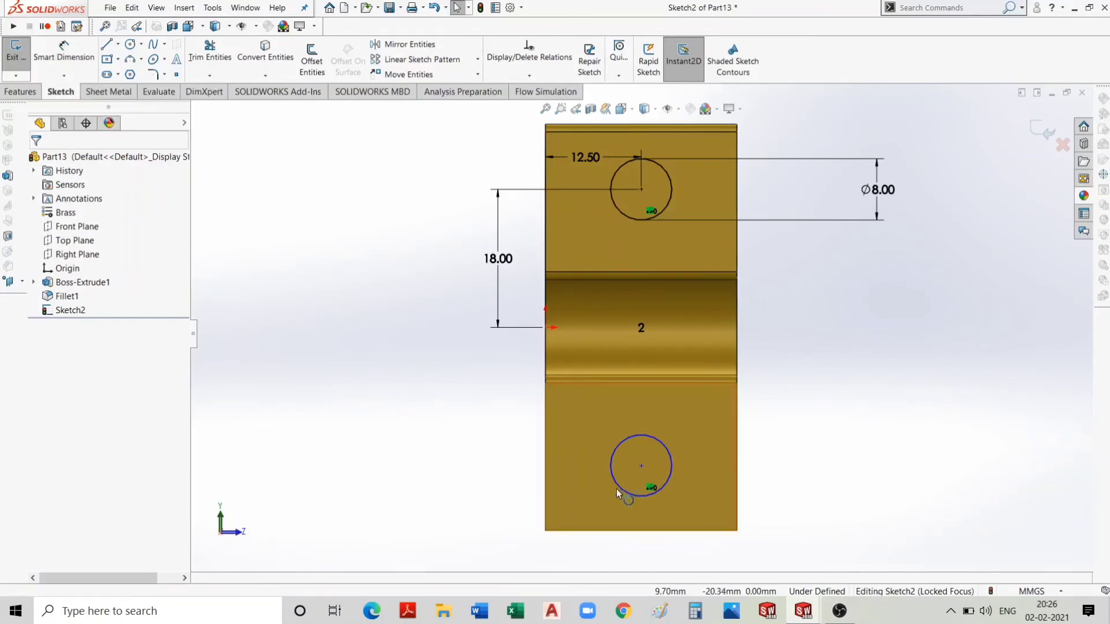
{"action": "left_click", "coordinate": [617, 486]}
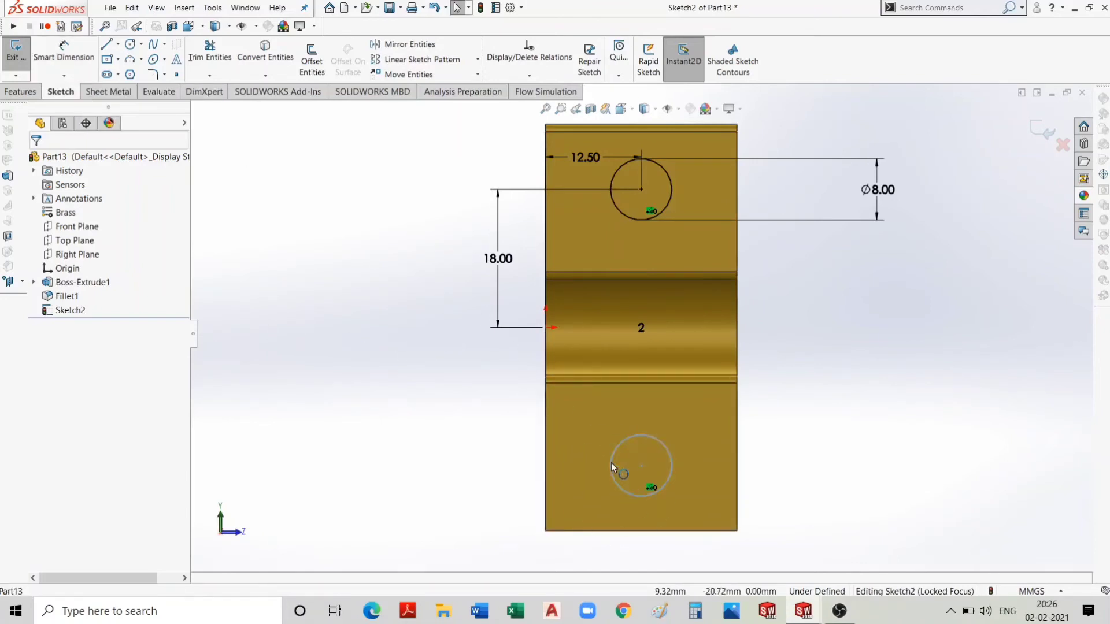
{"action": "left_click", "coordinate": [619, 207], "text": "ctrl"}
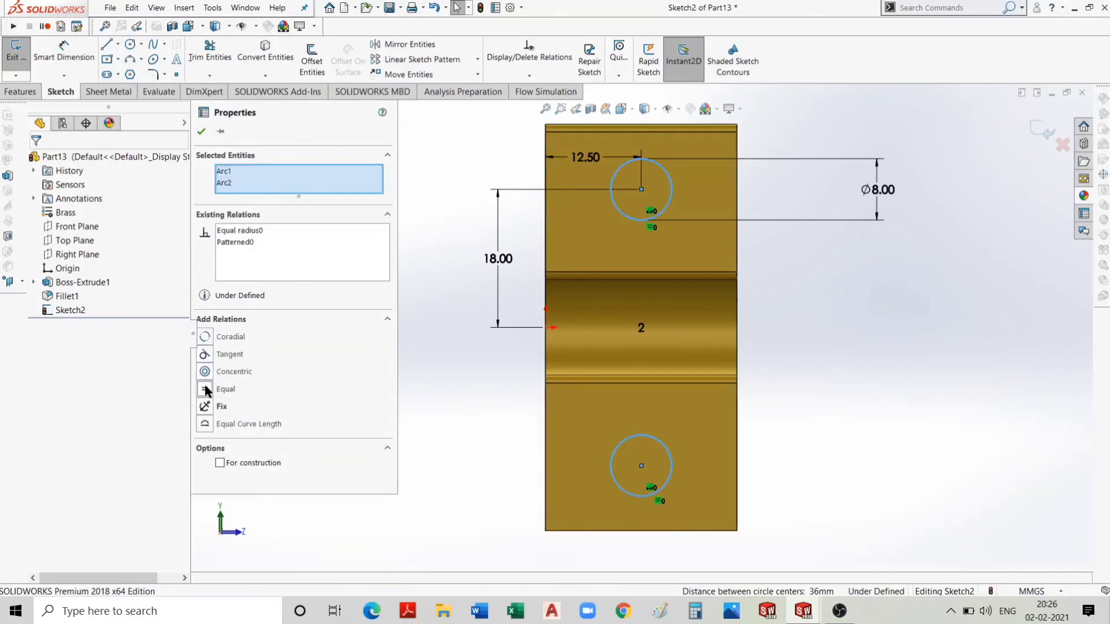
{"action": "left_click", "coordinate": [202, 134]}
Dimension the vertical distance between the two circle centres at 36 mm.
{"action": "left_click", "coordinate": [64, 52]}
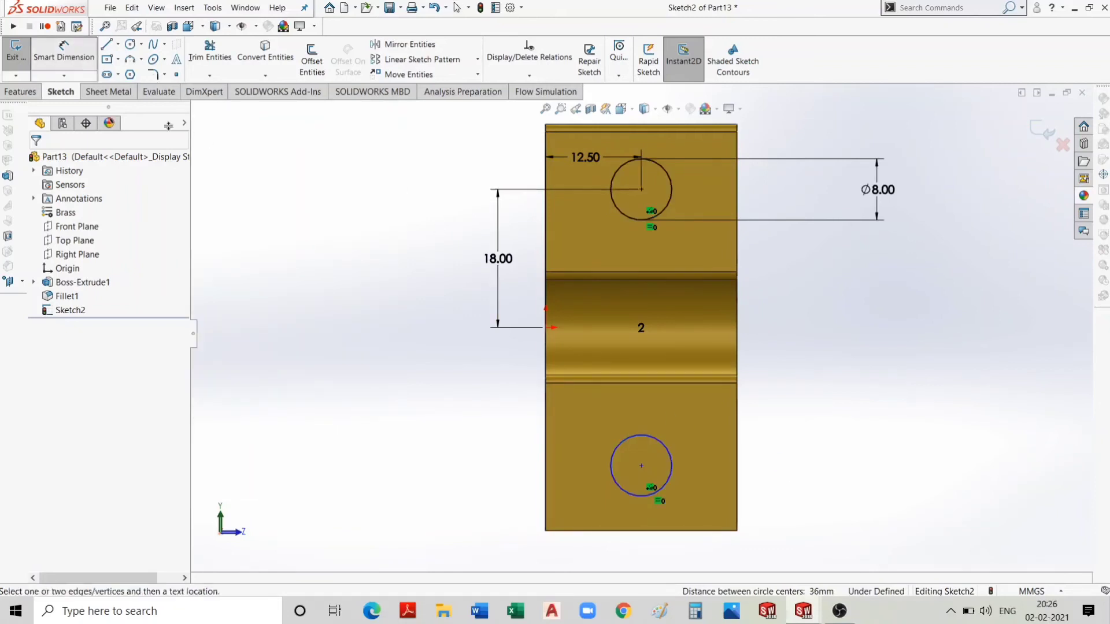
{"action": "left_click", "coordinate": [641, 190]}
{"action": "left_click", "coordinate": [643, 466]}
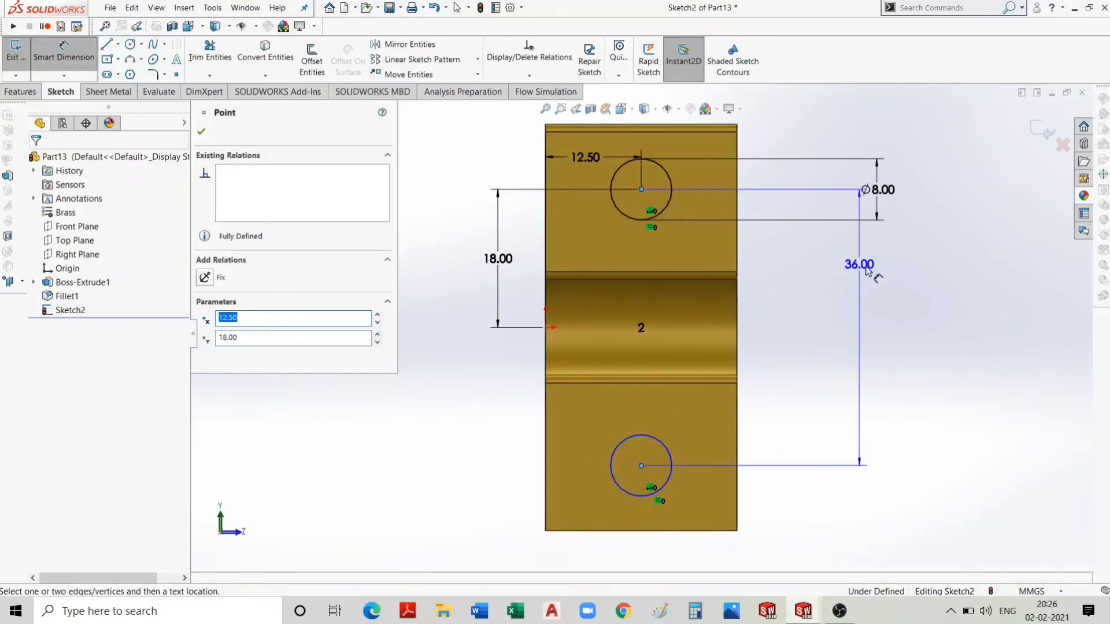
{"action": "left_click", "coordinate": [967, 315]}
{"action": "left_click", "coordinate": [918, 311]}
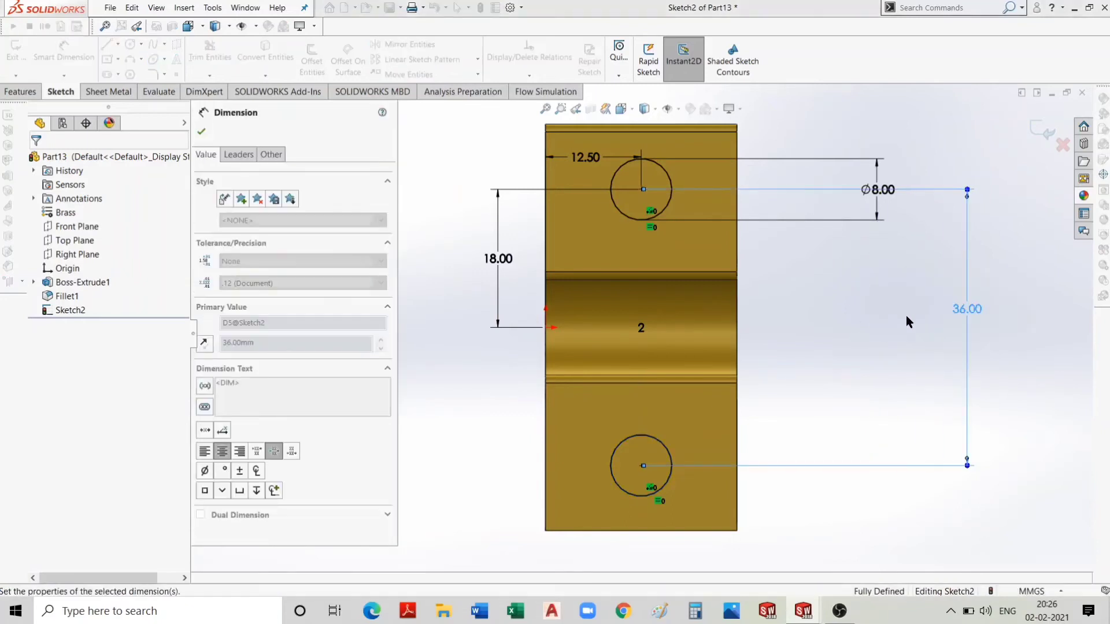
{"action": "left_click", "coordinate": [203, 132]}
{"action": "left_click", "coordinate": [23, 92]}
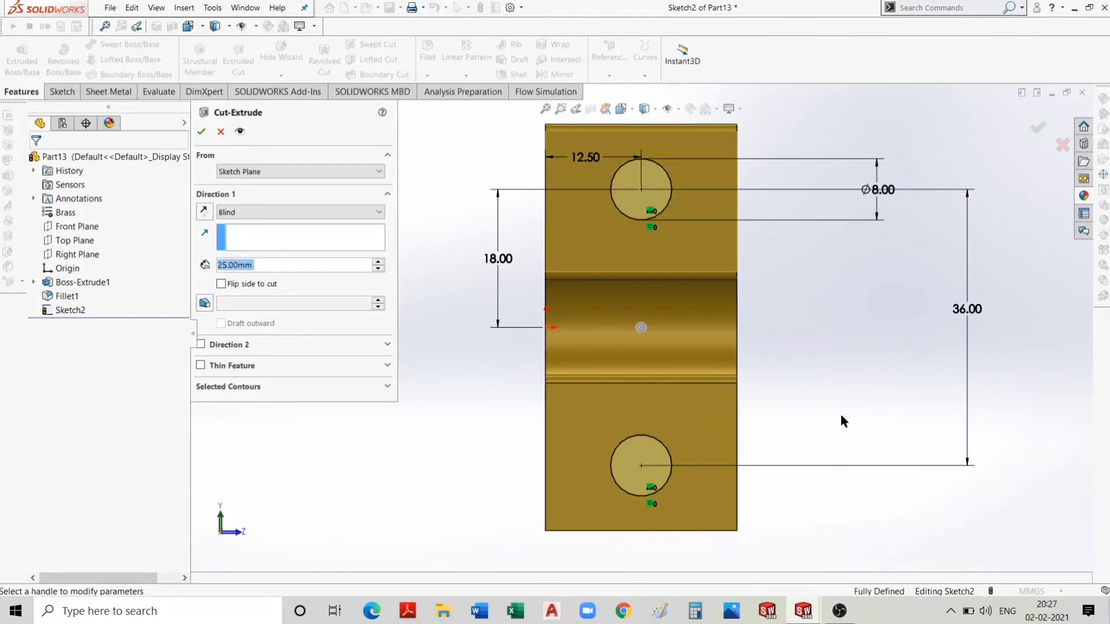
Extrude-cut the two circles through the bracket flanges.
{"action": "left_click", "coordinate": [201, 132]}
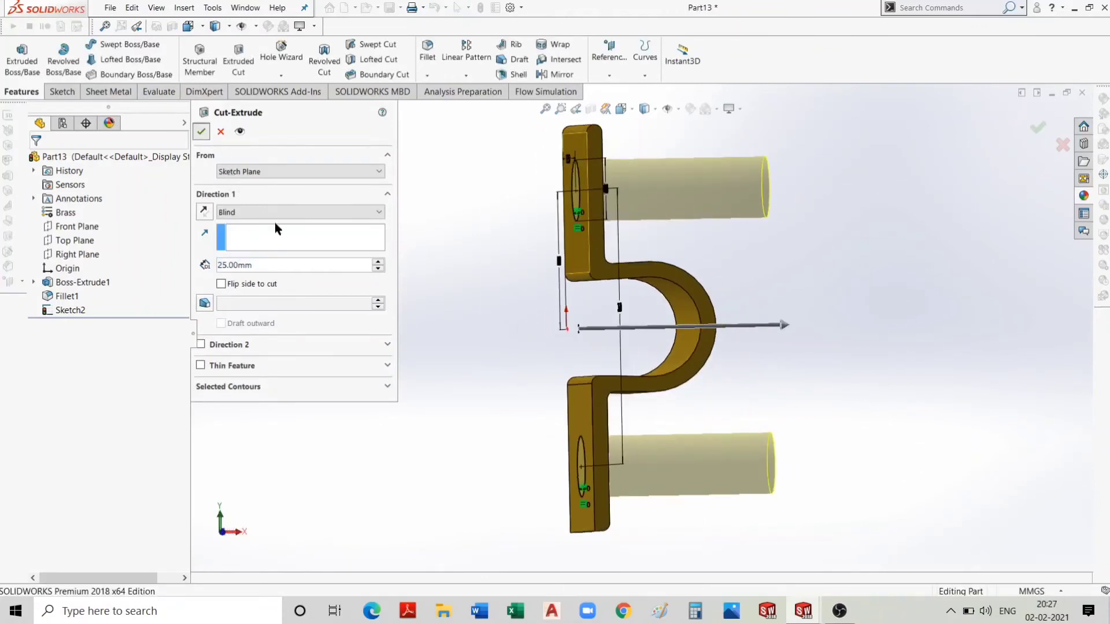
{"action": "mouse_move", "coordinate": [769, 424]}
{"action": "middle_mouse_down"}
{"action": "mouse_move", "coordinate": [625, 438]}
{"action": "mouse_move", "coordinate": [716, 471]}
{"action": "middle_mouse_up"}
{"action": "scroll", "coordinate": [684, 198], "scroll_direction": "down", "scroll_amount": 5}
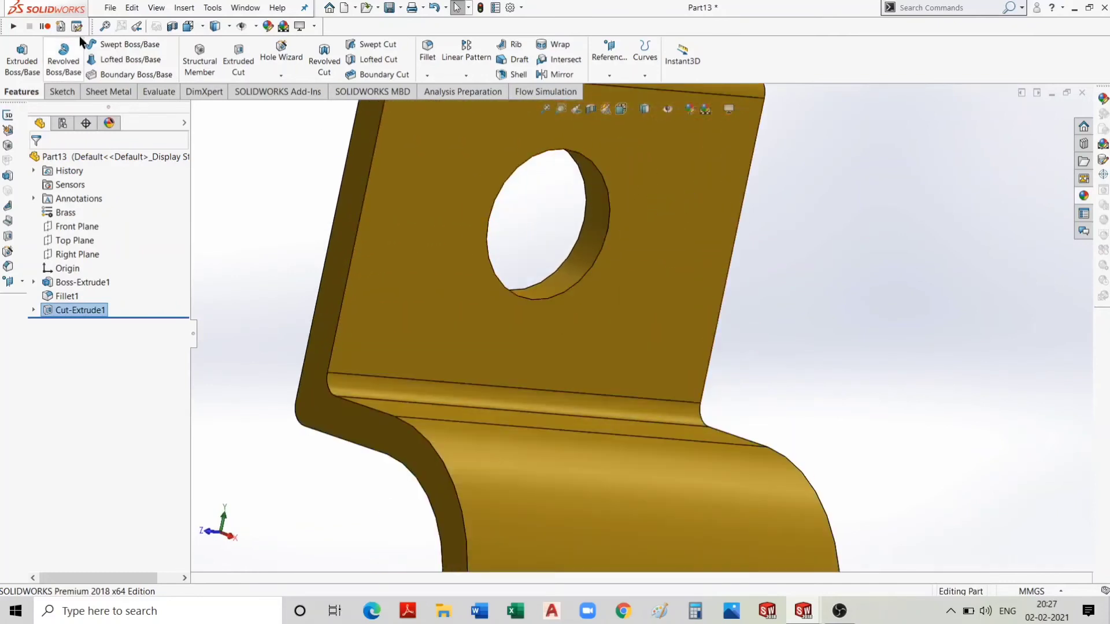
Chamfer both hole edges at 1 mm × 45° and inspect the bracket.
{"action": "left_click", "coordinate": [427, 76]}
{"action": "left_click", "coordinate": [441, 108]}
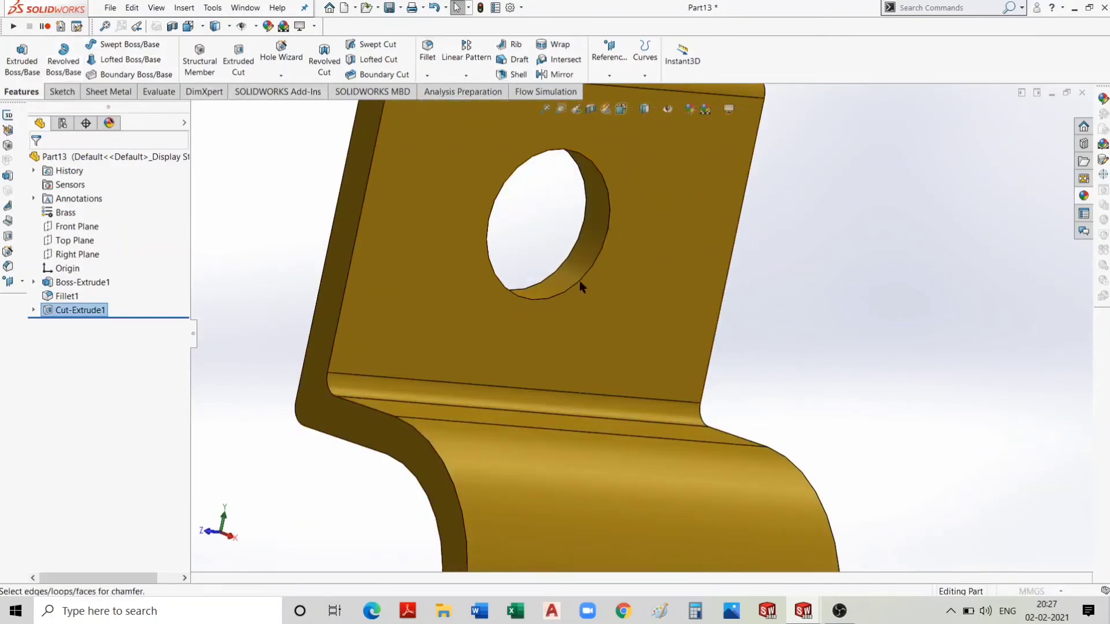
{"action": "left_click", "coordinate": [581, 283]}
{"action": "scroll", "coordinate": [599, 328], "scroll_direction": "up", "scroll_amount": 4}
{"action": "scroll", "coordinate": [599, 328], "scroll_direction": "up", "scroll_amount": 3}
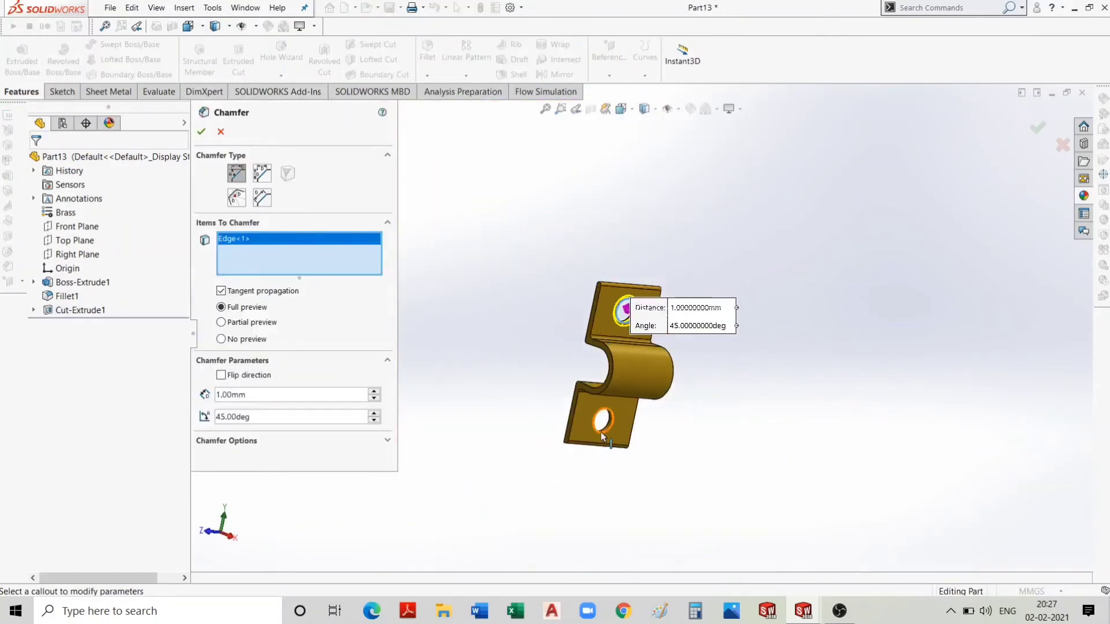
{"action": "left_click", "coordinate": [603, 428]}
{"action": "left_click", "coordinate": [202, 132]}
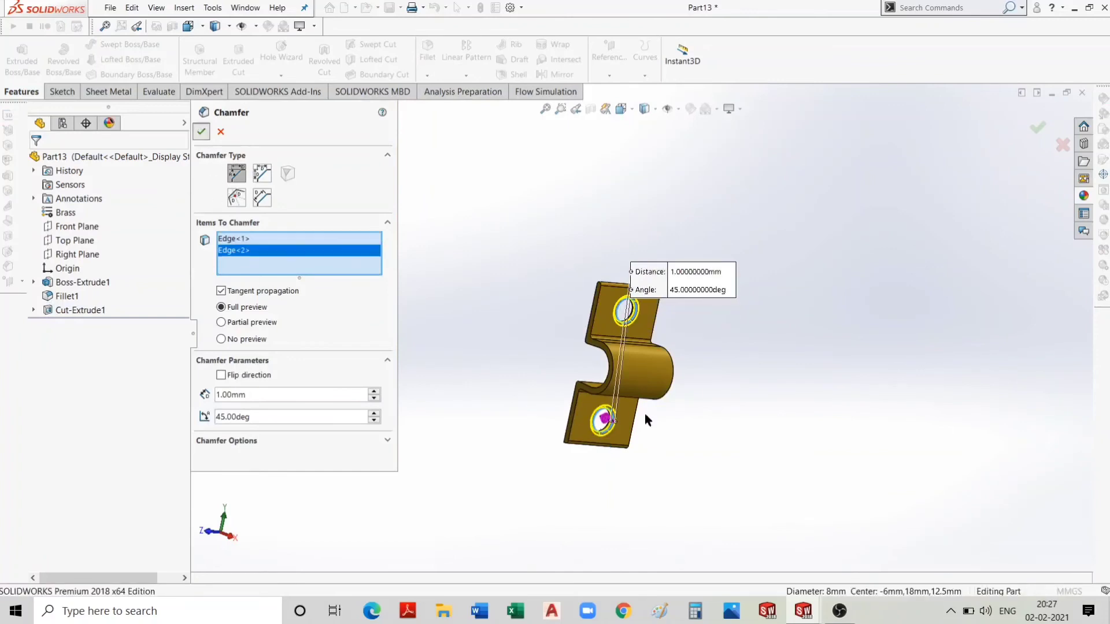
{"action": "scroll", "coordinate": [625, 318], "scroll_direction": "down", "scroll_amount": 3}
{"action": "scroll", "coordinate": [622, 315], "scroll_direction": "down", "scroll_amount": 2}
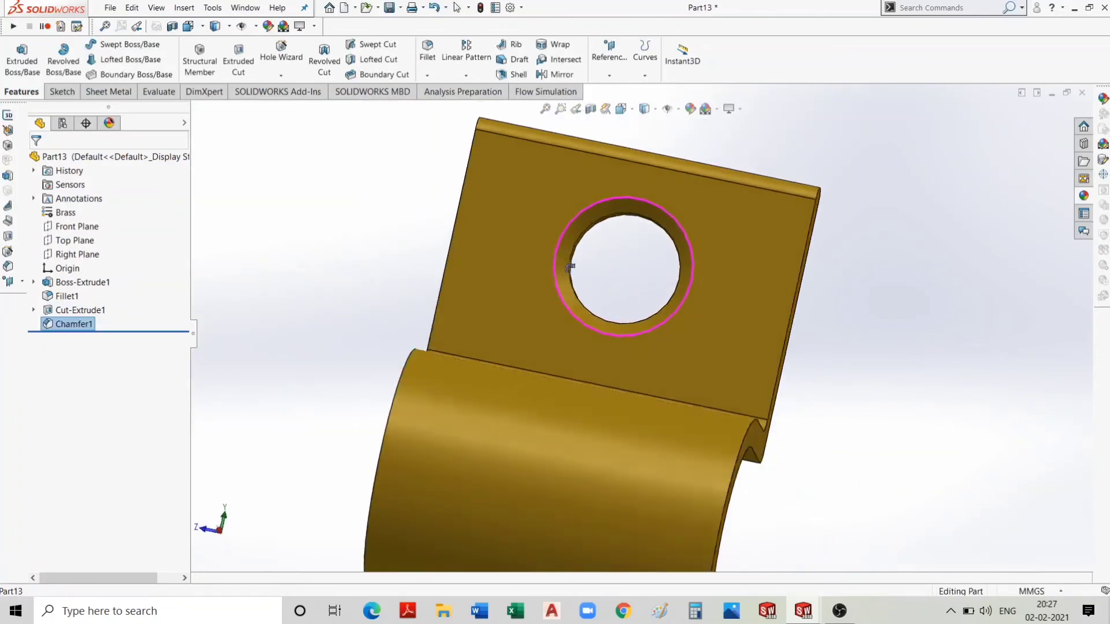
{"action": "middle_click_drag", "start_coordinate": [629, 335], "coordinate": [665, 393]}
{"action": "scroll", "coordinate": [665, 393], "scroll_direction": "up", "scroll_amount": 5}
{"action": "mouse_move", "coordinate": [695, 438]}
{"action": "middle_mouse_down"}
{"action": "mouse_move", "coordinate": [823, 456]}
{"action": "mouse_move", "coordinate": [701, 406]}
{"action": "middle_mouse_up"}
Save As the bracket part named LOCKING XYZ in the BAR folder.
{"action": "left_click", "coordinate": [120, 8]}
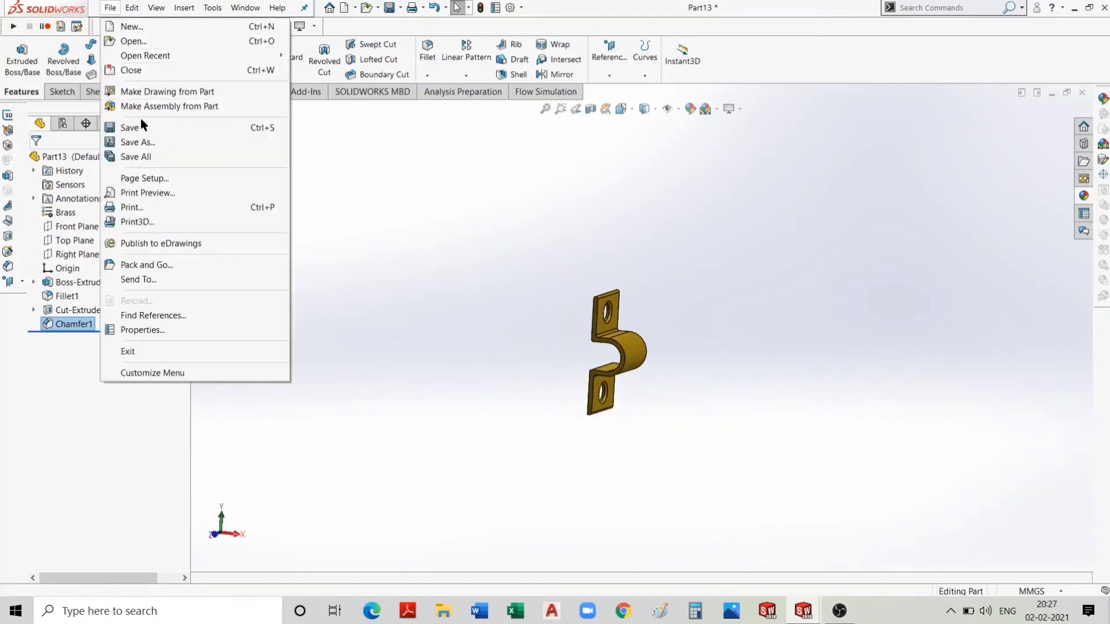
{"action": "left_click", "coordinate": [140, 129]}
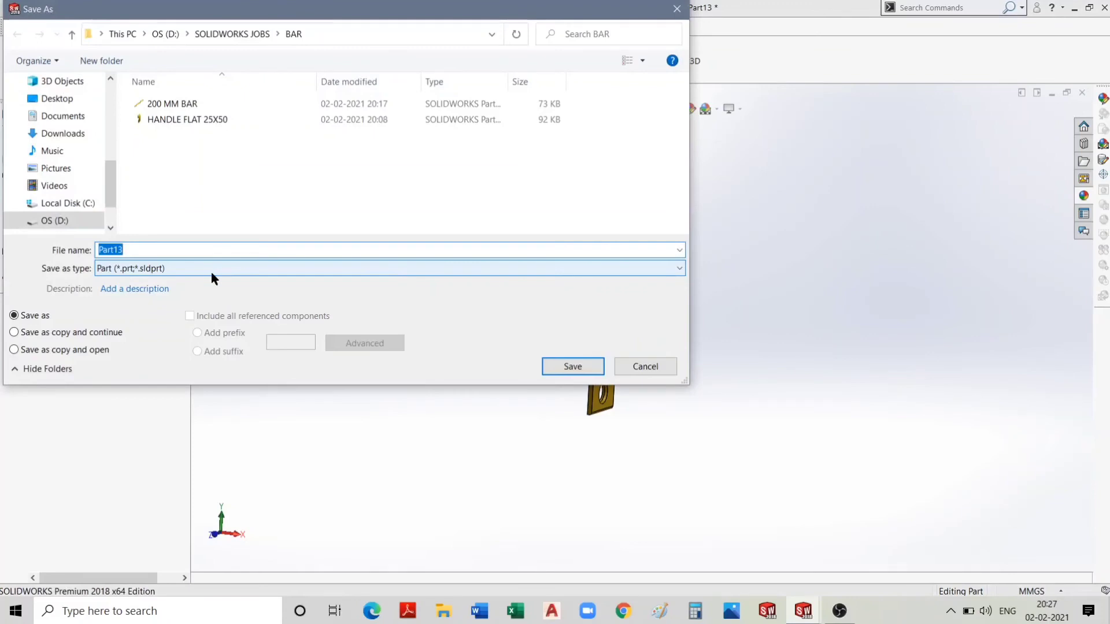
{"action": "type", "text": "LOCKING XYZ"}
{"action": "left_click", "coordinate": [556, 361]}
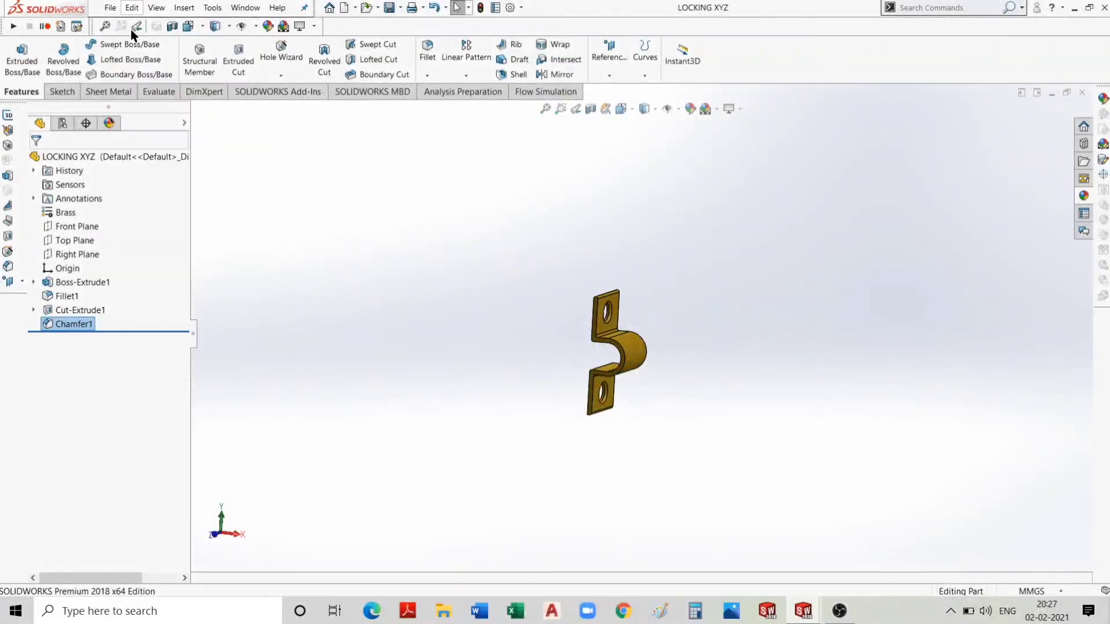
Create a new document from the Assembly template.
{"action": "left_click", "coordinate": [109, 8]}
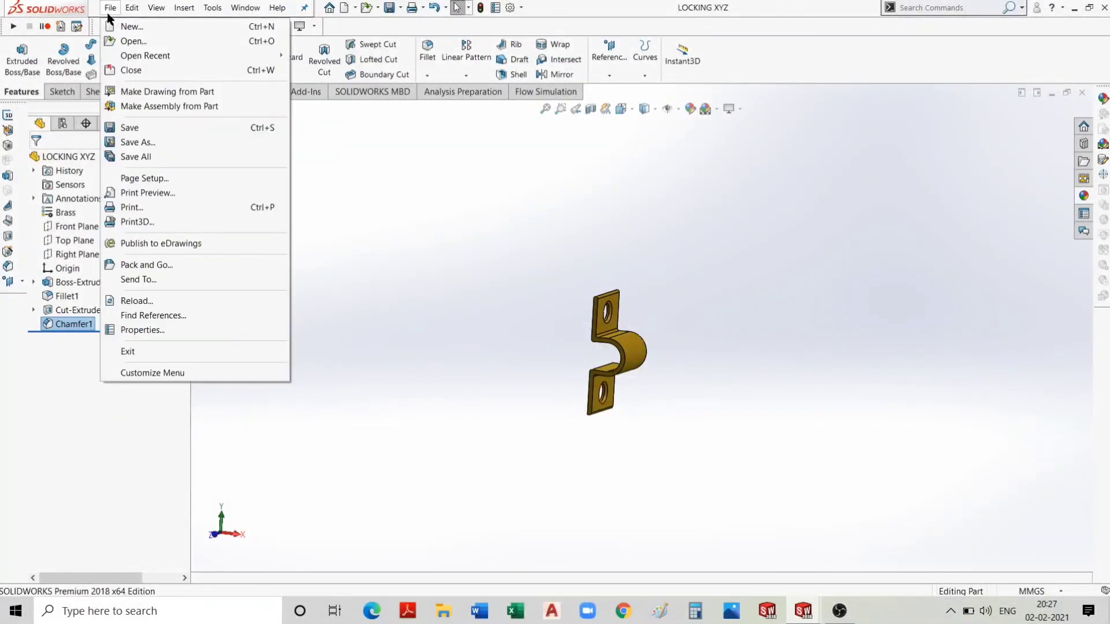
{"action": "left_click", "coordinate": [132, 26]}
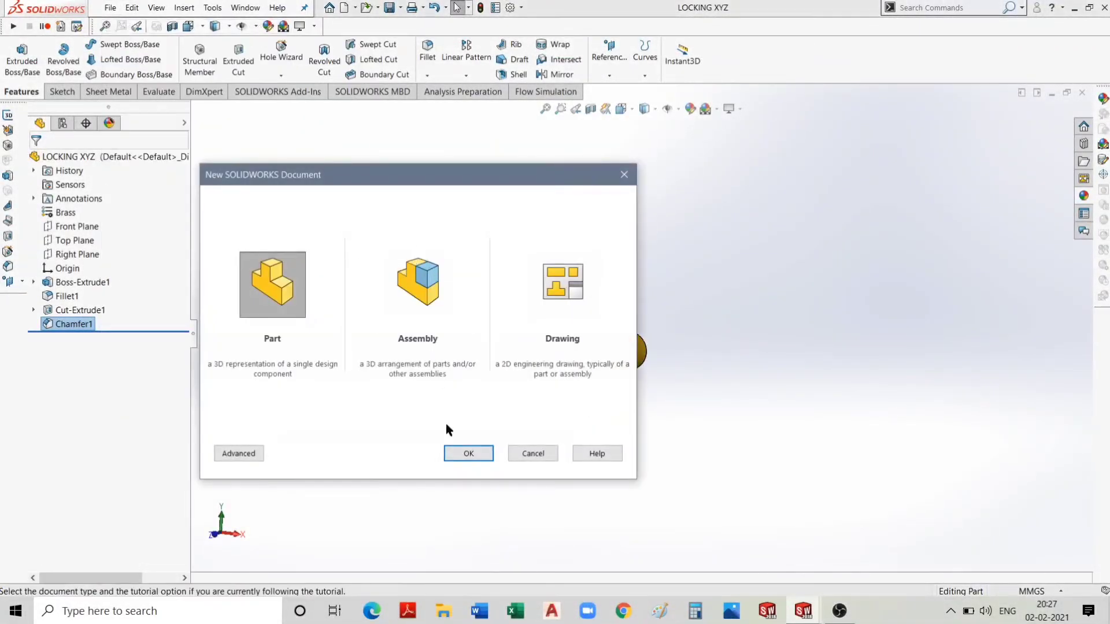
{"action": "left_click", "coordinate": [399, 338]}
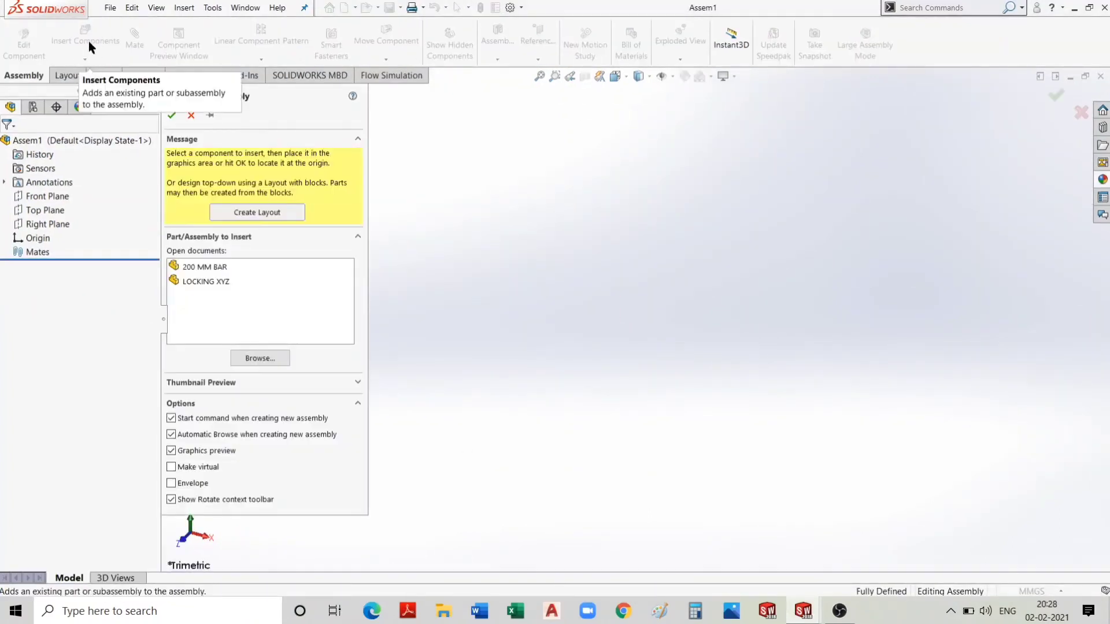
Browse to LOCKING XYZ and place two bracket instances in the assembly.
{"action": "left_click", "coordinate": [272, 356]}
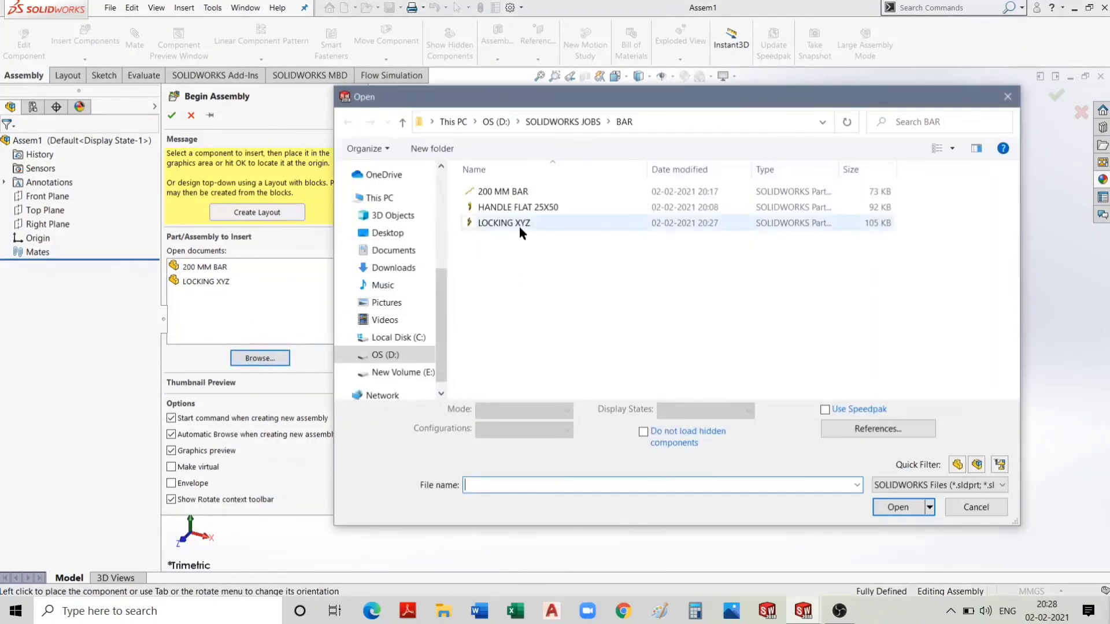
{"action": "left_click", "coordinate": [519, 226]}
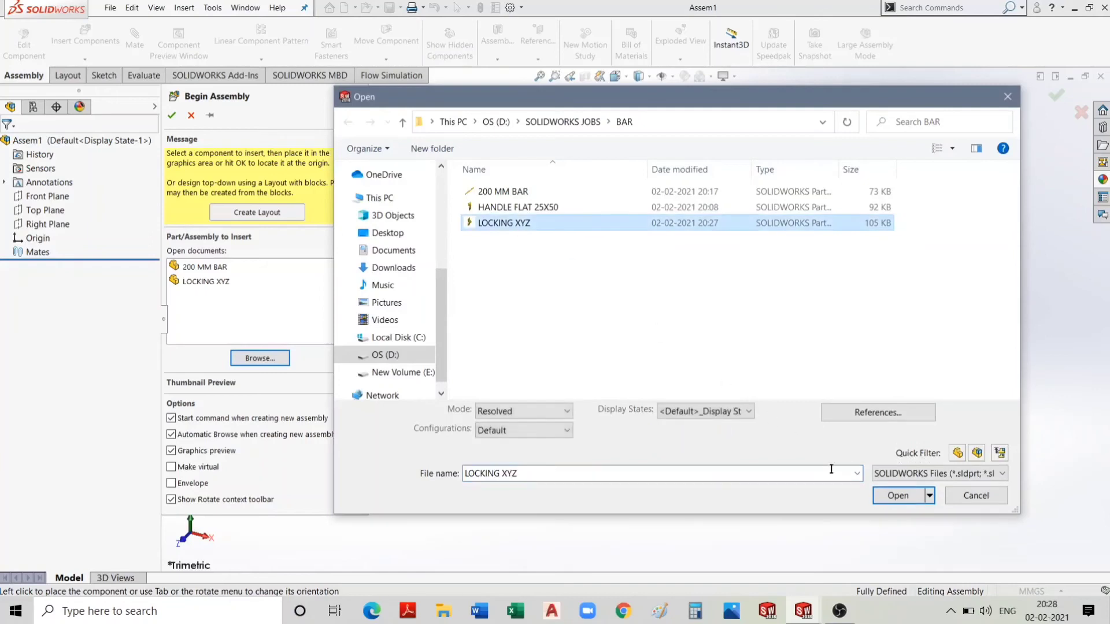
{"action": "left_click", "coordinate": [900, 496]}
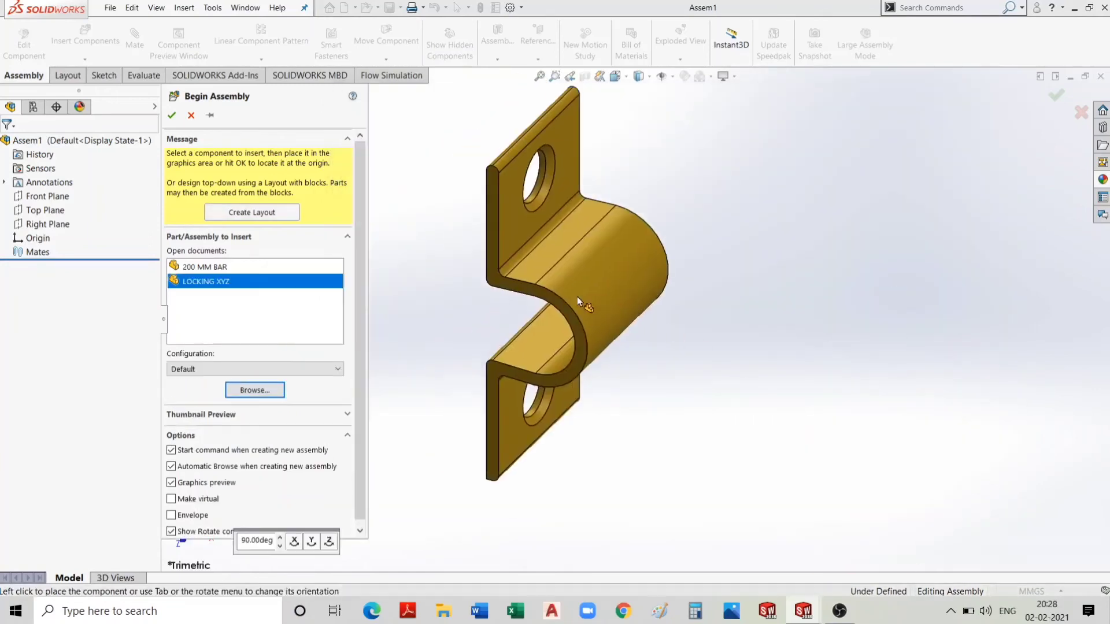
{"action": "left_click", "coordinate": [580, 344]}
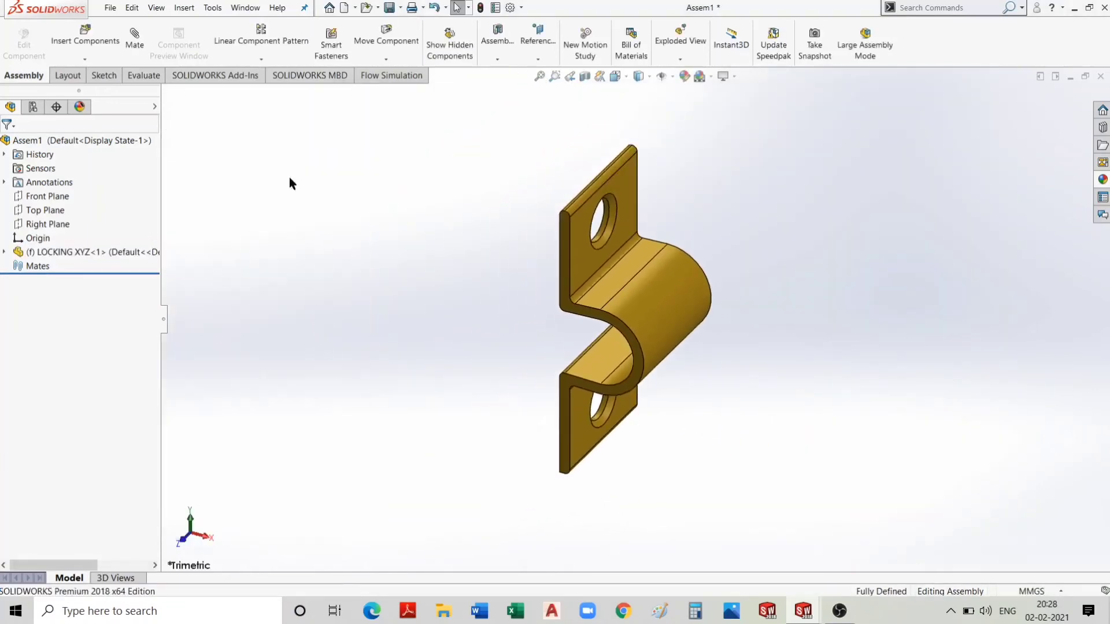
{"action": "left_click", "coordinate": [92, 38]}
{"action": "left_click", "coordinate": [196, 269]}
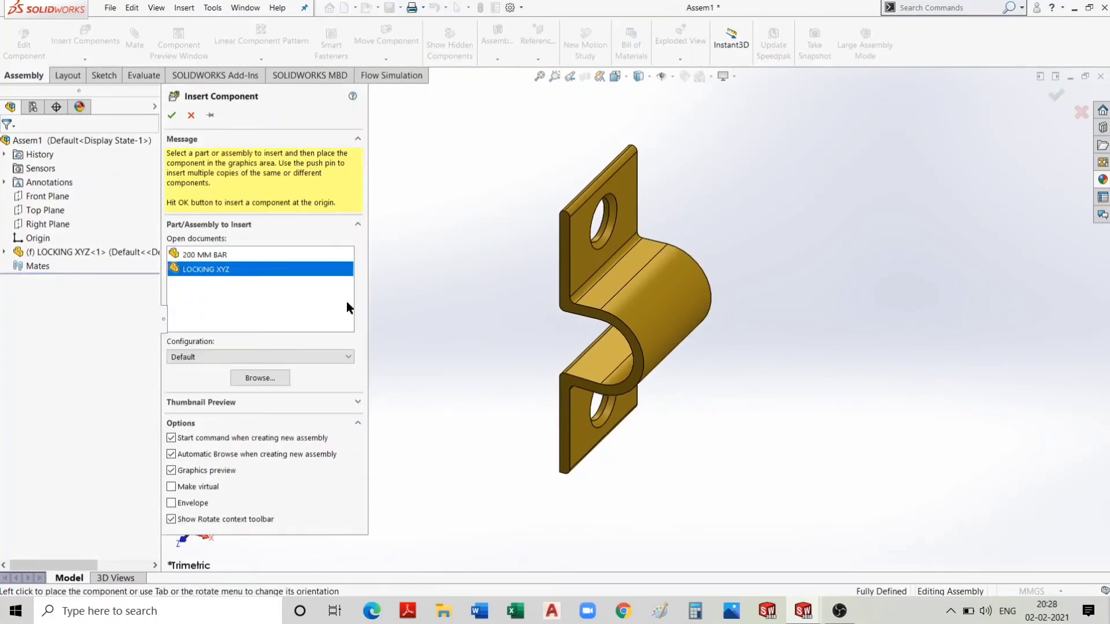
{"action": "left_click", "coordinate": [841, 220]}
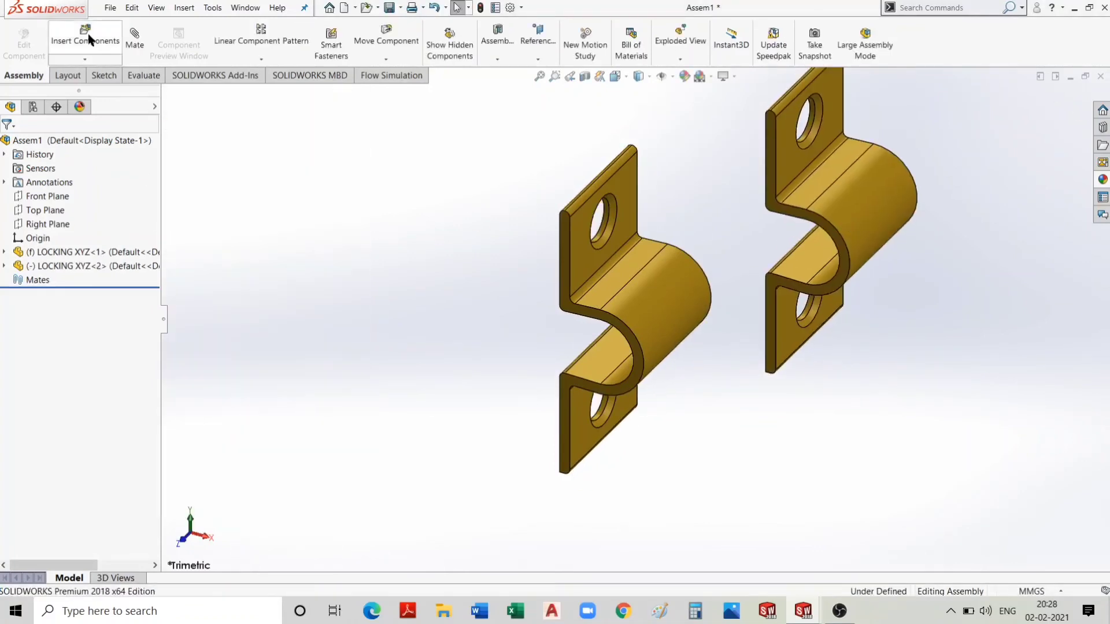
Place a third LOCKING XYZ bracket and finish inserting components.
{"action": "left_click", "coordinate": [88, 33]}
{"action": "left_click", "coordinate": [203, 269]}
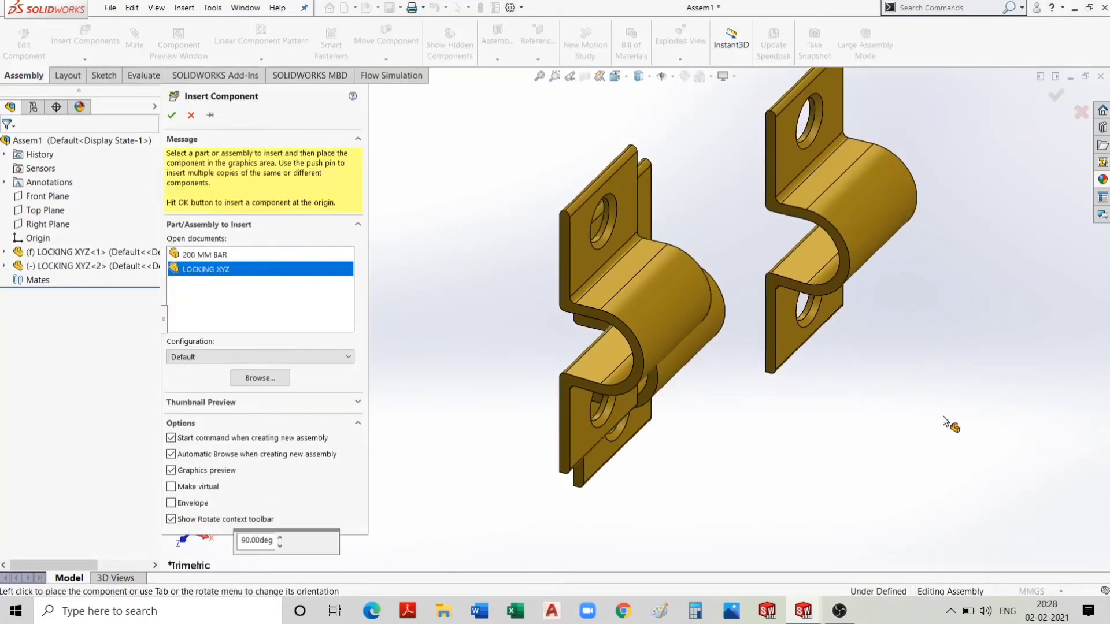
{"action": "scroll", "coordinate": [919, 435], "scroll_direction": "up", "scroll_amount": 3}
{"action": "left_click", "coordinate": [920, 307]}
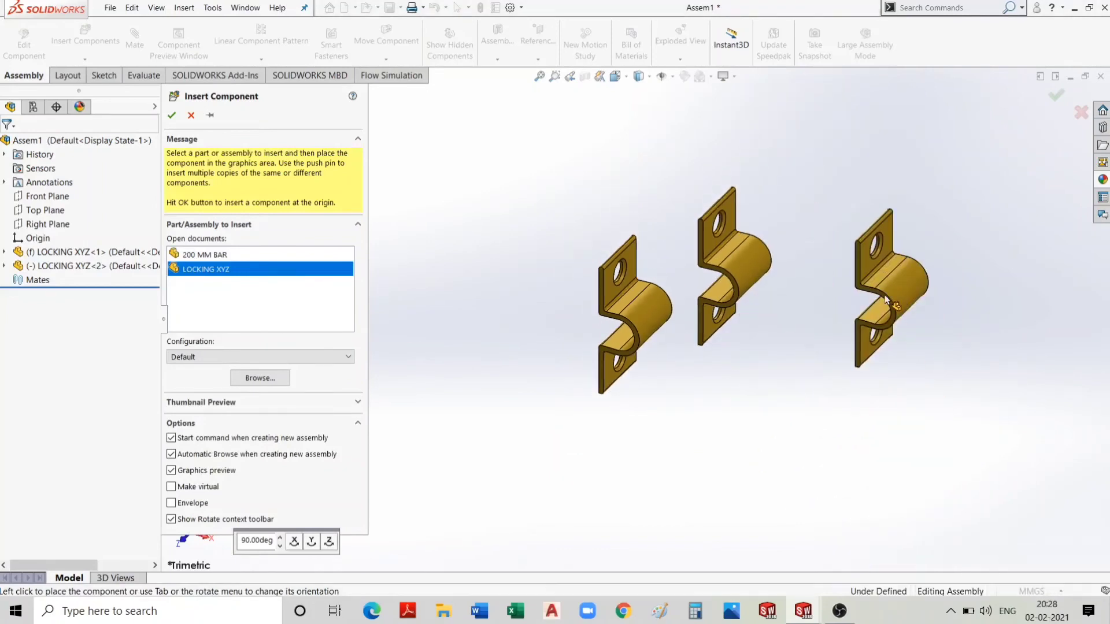
{"action": "left_click", "coordinate": [172, 115]}
{"action": "scroll", "coordinate": [931, 312], "scroll_direction": "down", "scroll_amount": 3}
{"action": "scroll", "coordinate": [931, 313], "scroll_direction": "up", "scroll_amount": 3}
{"action": "mouse_move", "coordinate": [931, 312]}
{"action": "middle_mouse_down"}
{"action": "mouse_move", "coordinate": [784, 348]}
{"action": "mouse_move", "coordinate": [848, 314]}
{"action": "middle_mouse_up"}
{"action": "scroll", "coordinate": [646, 331], "scroll_direction": "down", "scroll_amount": 3}
{"action": "scroll", "coordinate": [647, 331], "scroll_direction": "up", "scroll_amount": 3}
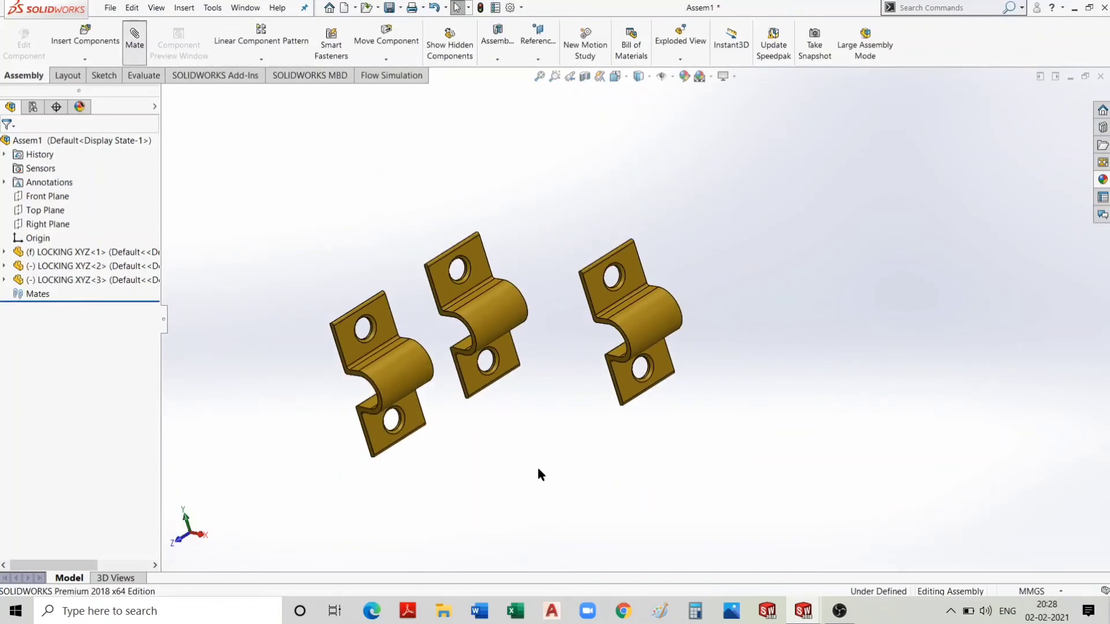
Mate flat faces of the first two brackets as Parallel.
{"action": "middle_click_drag", "start_coordinate": [602, 484], "coordinate": [529, 422]}
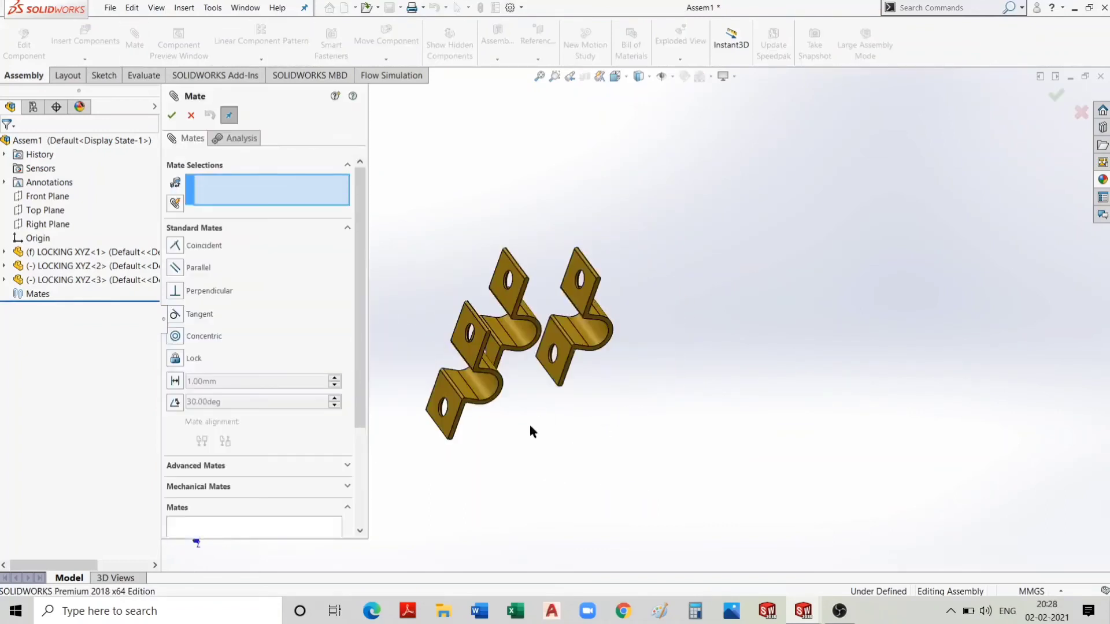
{"action": "left_click", "coordinate": [498, 282]}
{"action": "left_click", "coordinate": [469, 357]}
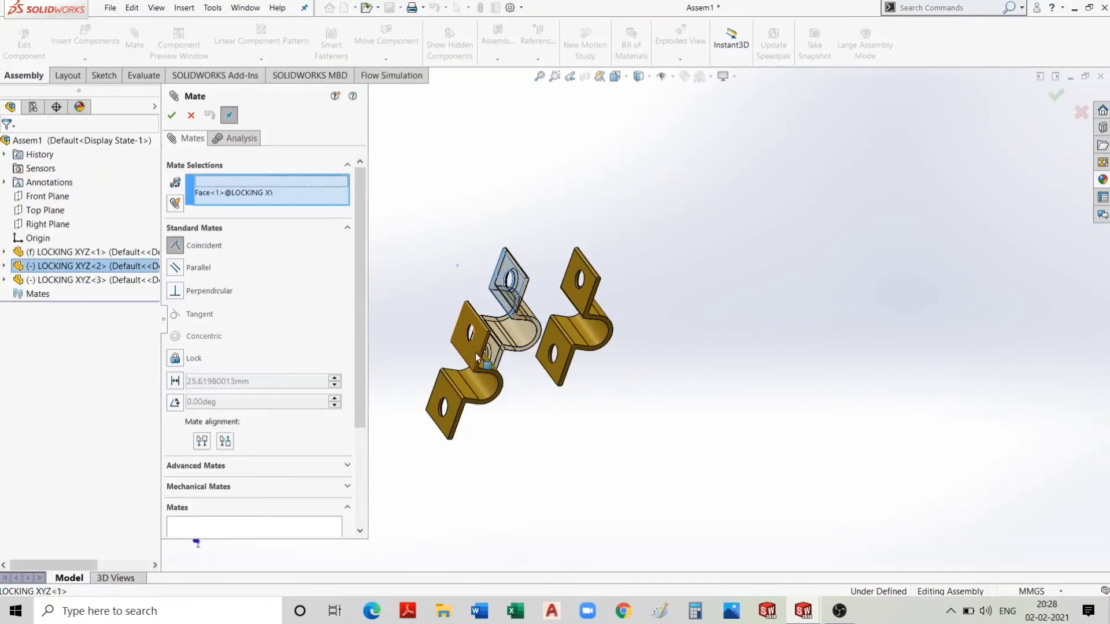
{"action": "left_click", "coordinate": [471, 358]}
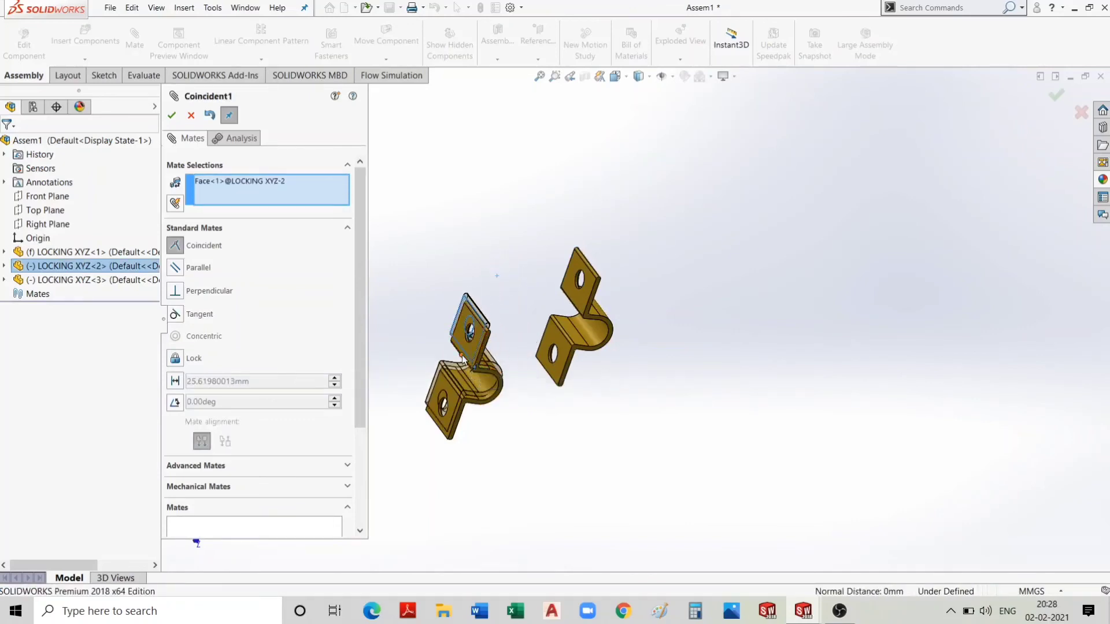
{"action": "left_click", "coordinate": [500, 370]}
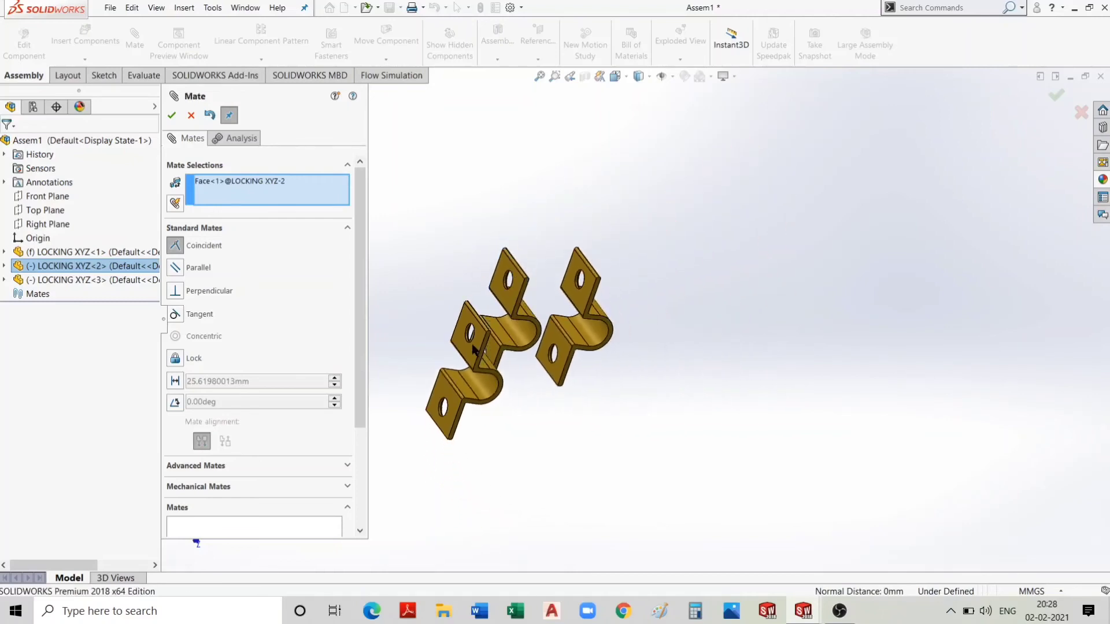
{"action": "left_click", "coordinate": [470, 353]}
{"action": "left_click", "coordinate": [511, 311]}
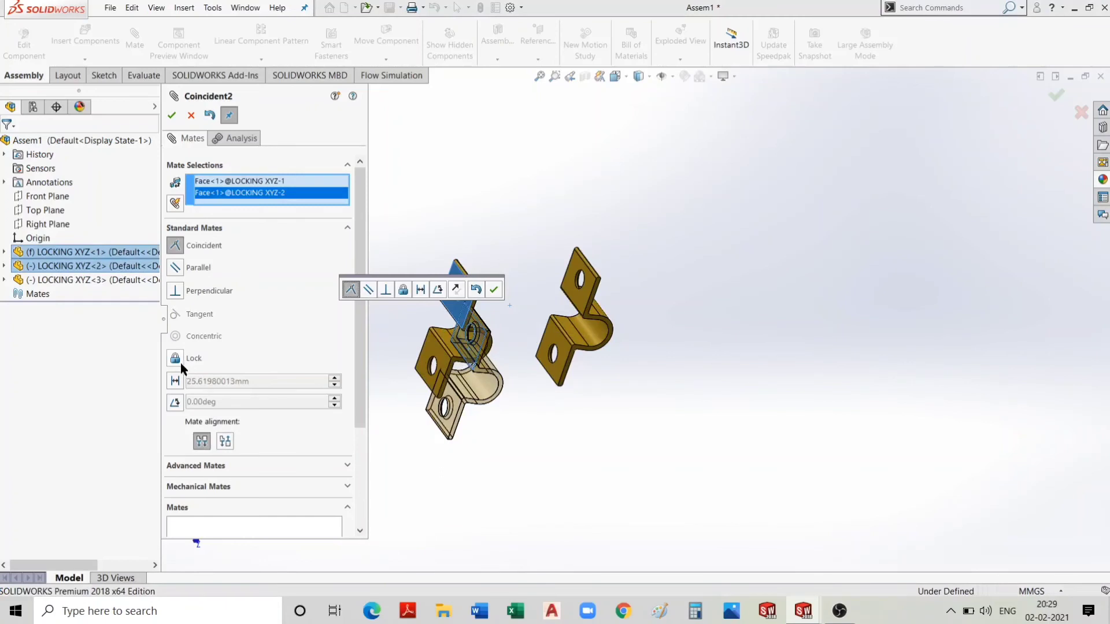
{"action": "left_click", "coordinate": [185, 267]}
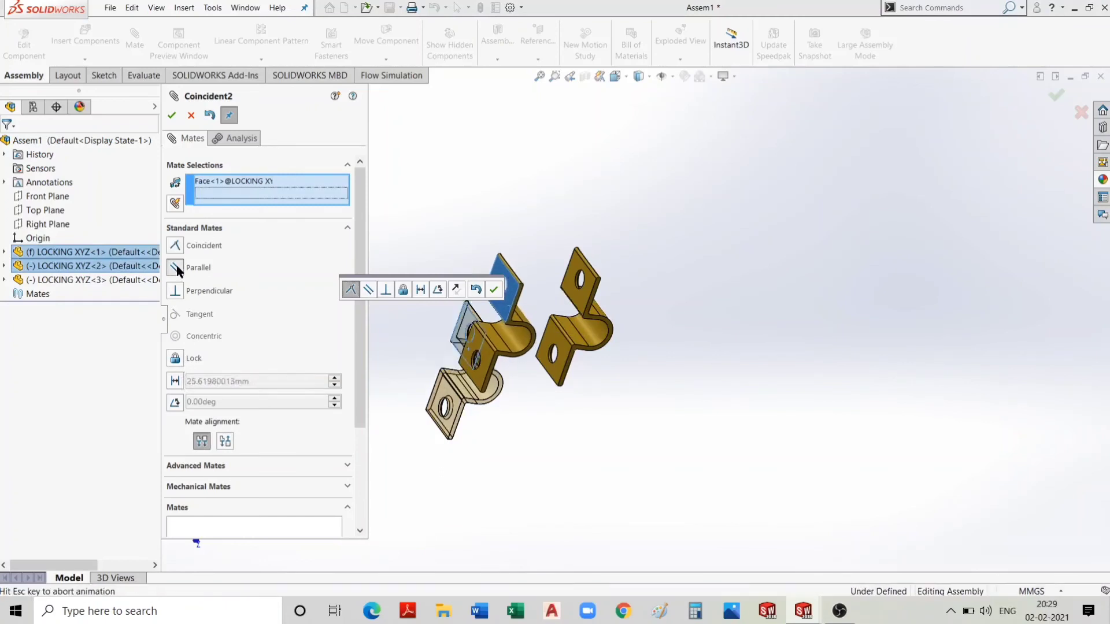
{"action": "left_click", "coordinate": [172, 116]}
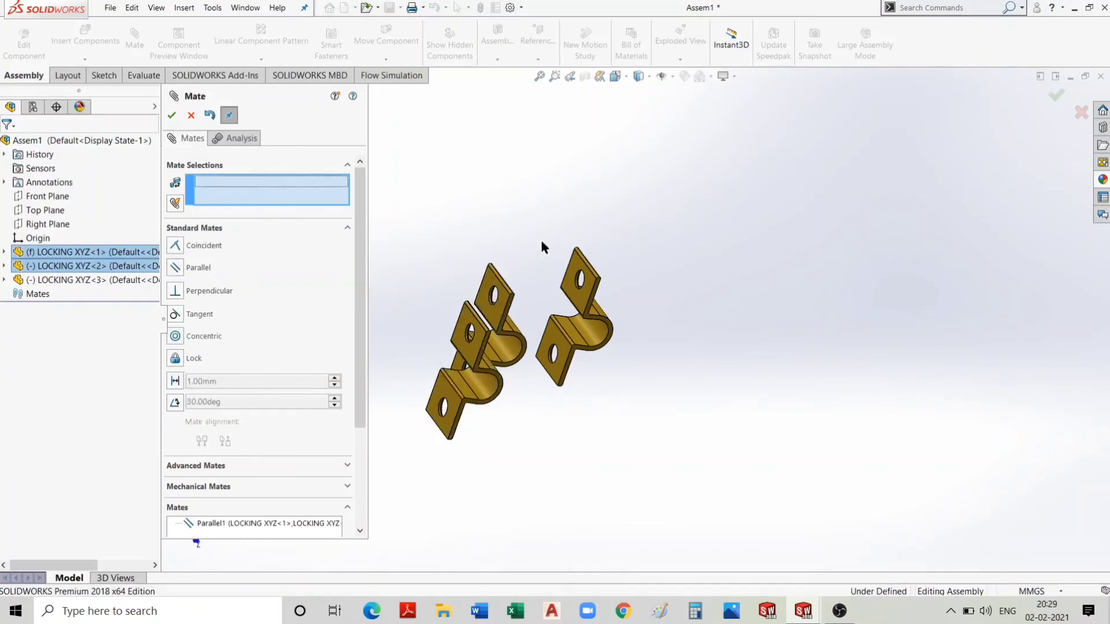
Mate the third bracket parallel to the first and drag the brackets apart.
{"action": "left_click", "coordinate": [571, 293]}
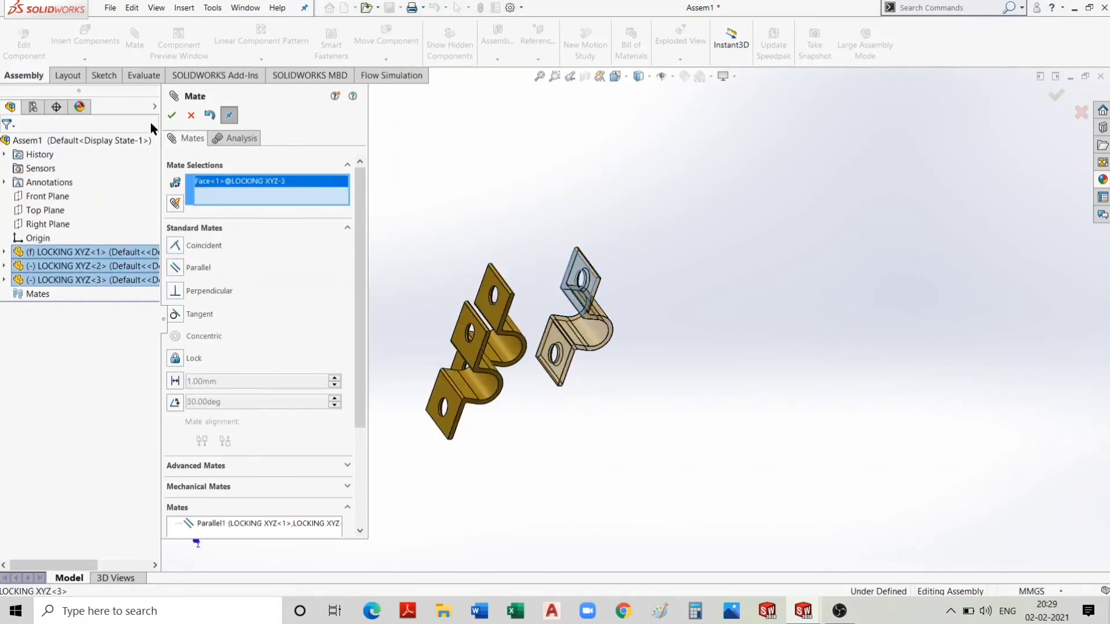
{"action": "left_click", "coordinate": [464, 326]}
{"action": "left_click", "coordinate": [320, 303]}
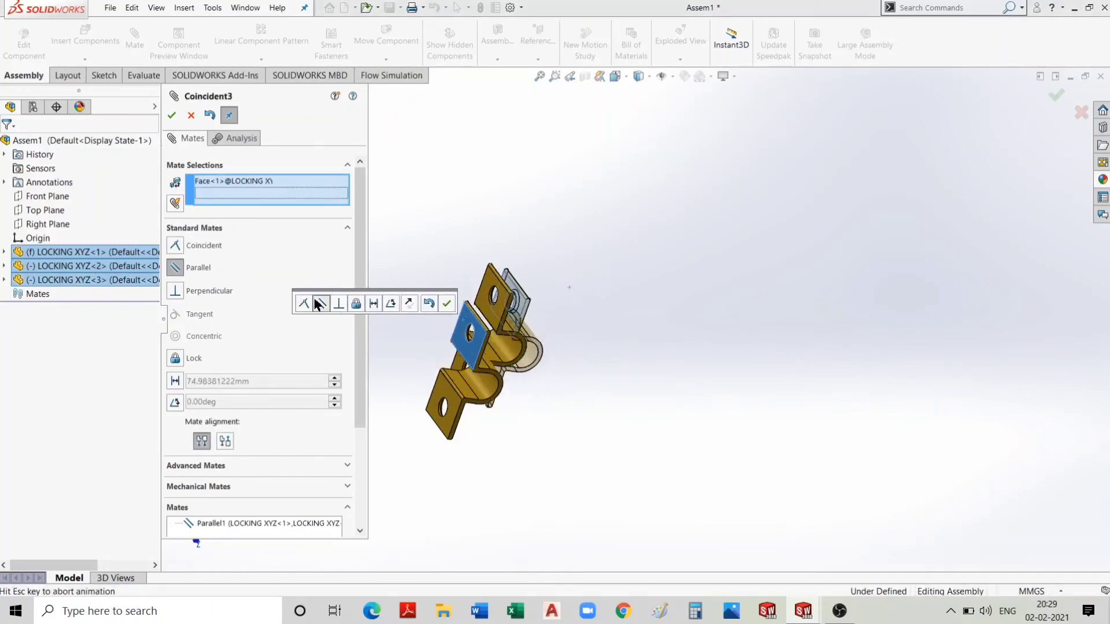
{"action": "left_click", "coordinate": [446, 305]}
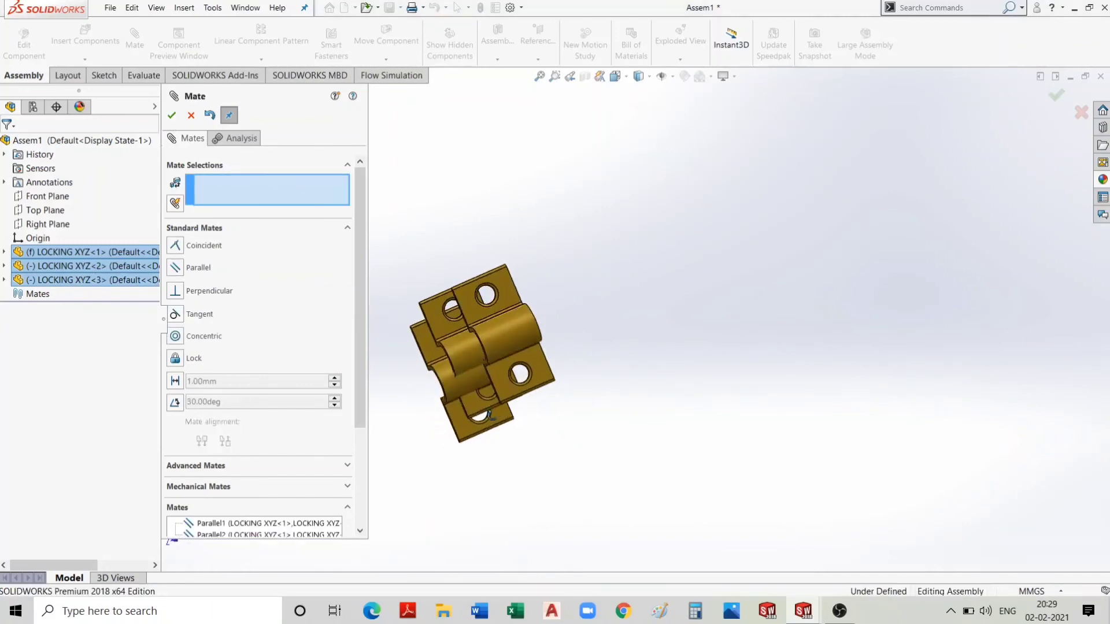
{"action": "left_click_drag", "start_coordinate": [524, 349], "coordinate": [627, 330]}
{"action": "left_click_drag", "start_coordinate": [564, 315], "coordinate": [760, 280]}
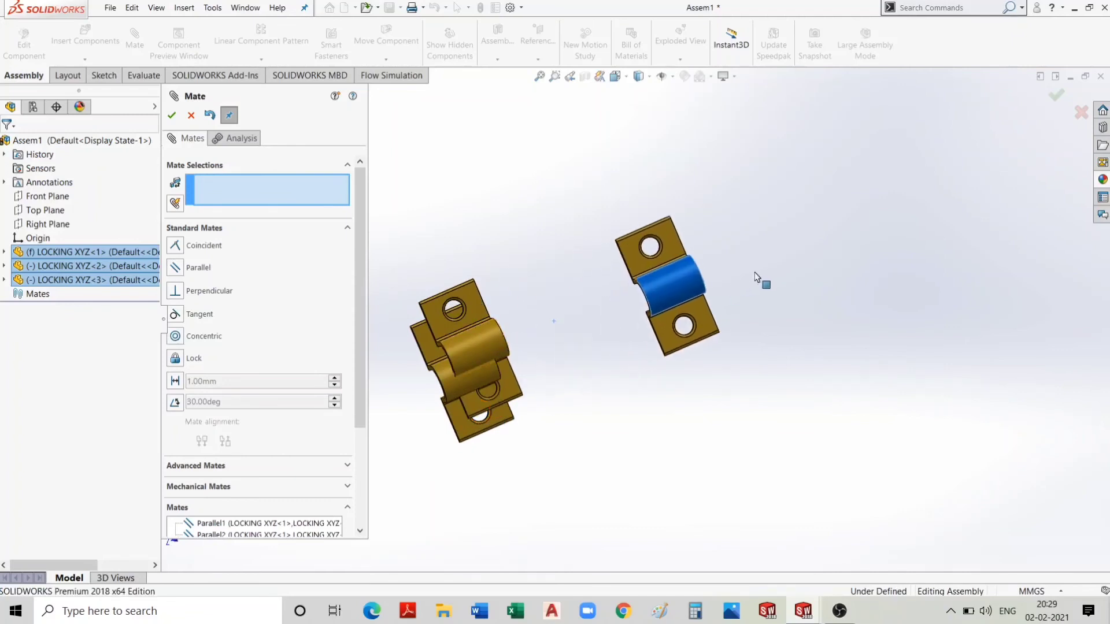
{"action": "left_click_drag", "start_coordinate": [522, 343], "coordinate": [610, 315]}
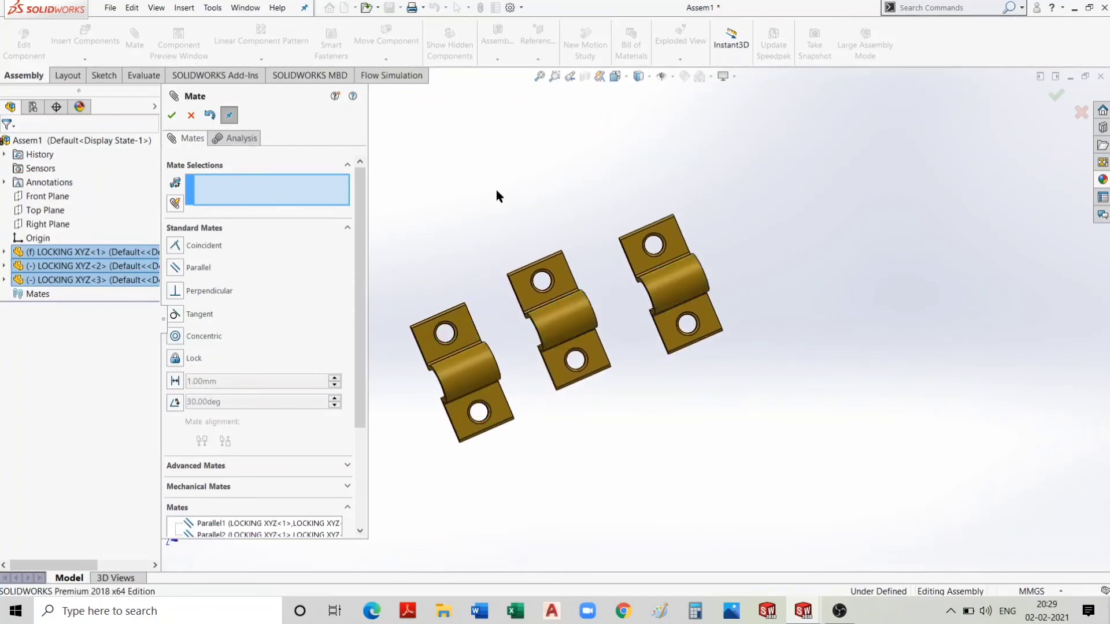
{"action": "mouse_move", "coordinate": [673, 366]}
{"action": "middle_mouse_down"}
{"action": "mouse_move", "coordinate": [855, 352]}
{"action": "mouse_move", "coordinate": [788, 334]}
{"action": "middle_mouse_up"}
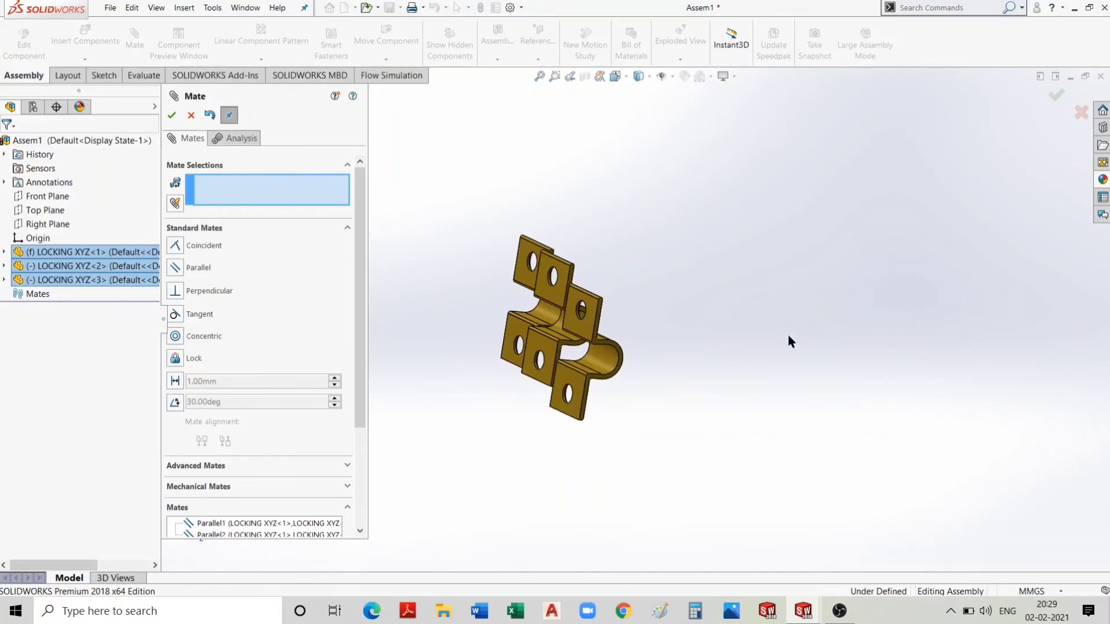
Add a Concentric mate between two brackets' curved faces, discarding a further preview.
{"action": "left_click", "coordinate": [598, 373]}
{"action": "middle_click_drag", "start_coordinate": [651, 424], "coordinate": [578, 347]}
{"action": "left_click", "coordinate": [564, 332]}
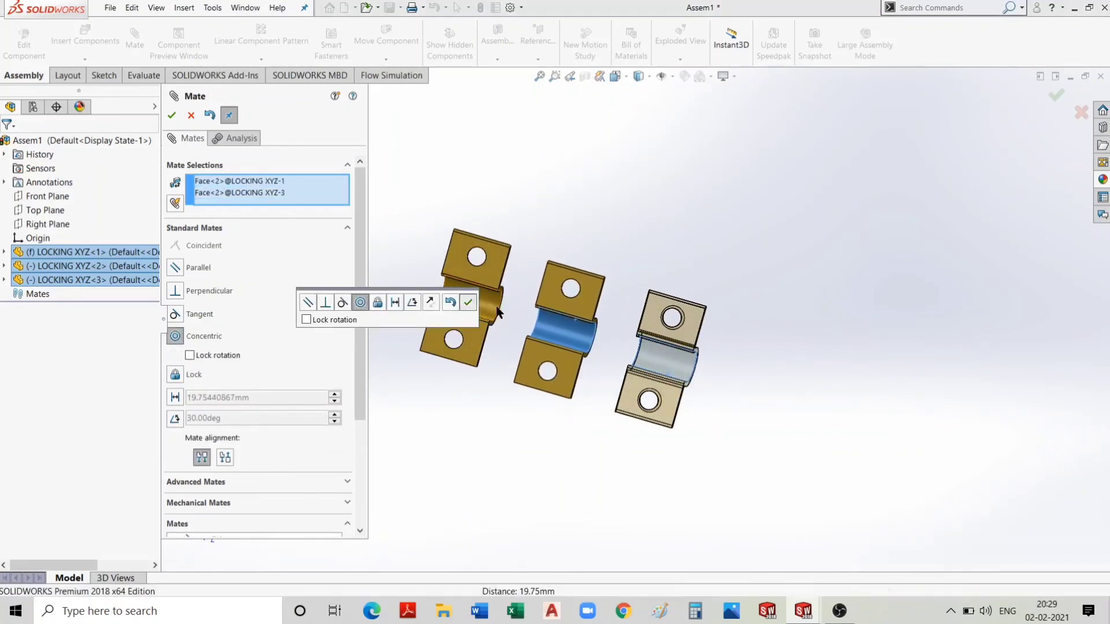
{"action": "left_click", "coordinate": [468, 301]}
{"action": "left_click", "coordinate": [557, 329]}
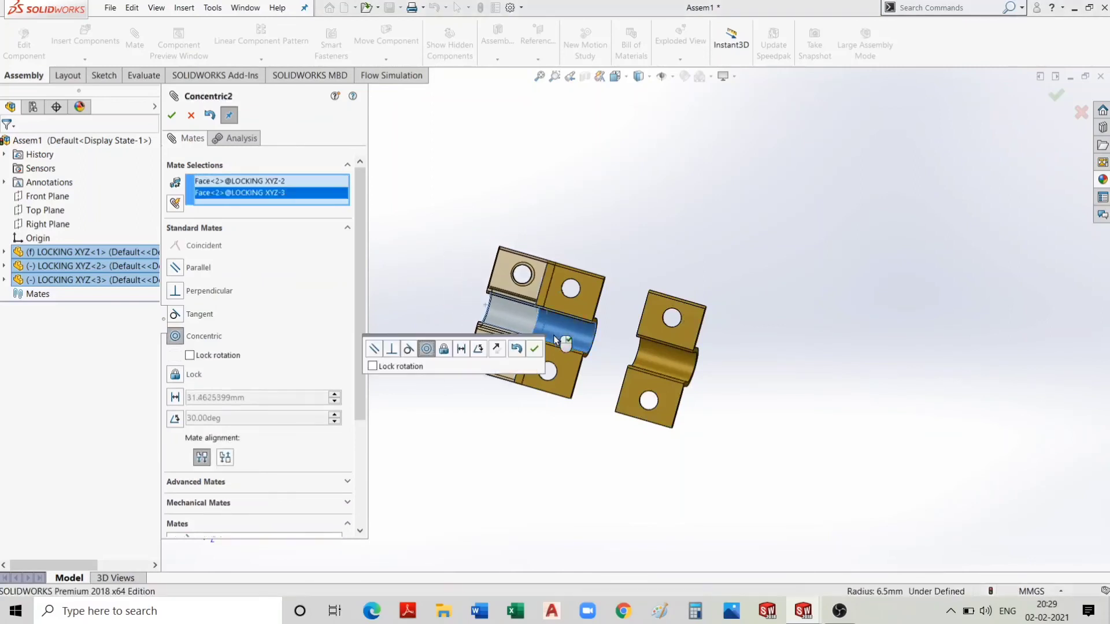
{"action": "left_click", "coordinate": [517, 348]}
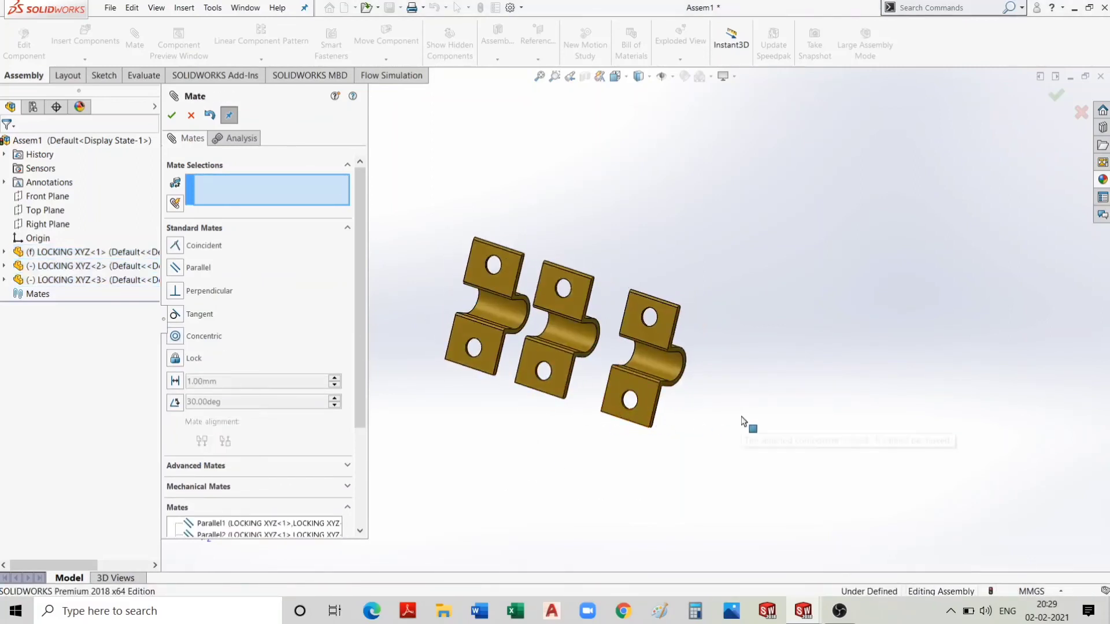
Arrange the three brackets into a spaced row and close the Mate manager.
{"action": "left_click", "coordinate": [532, 390]}
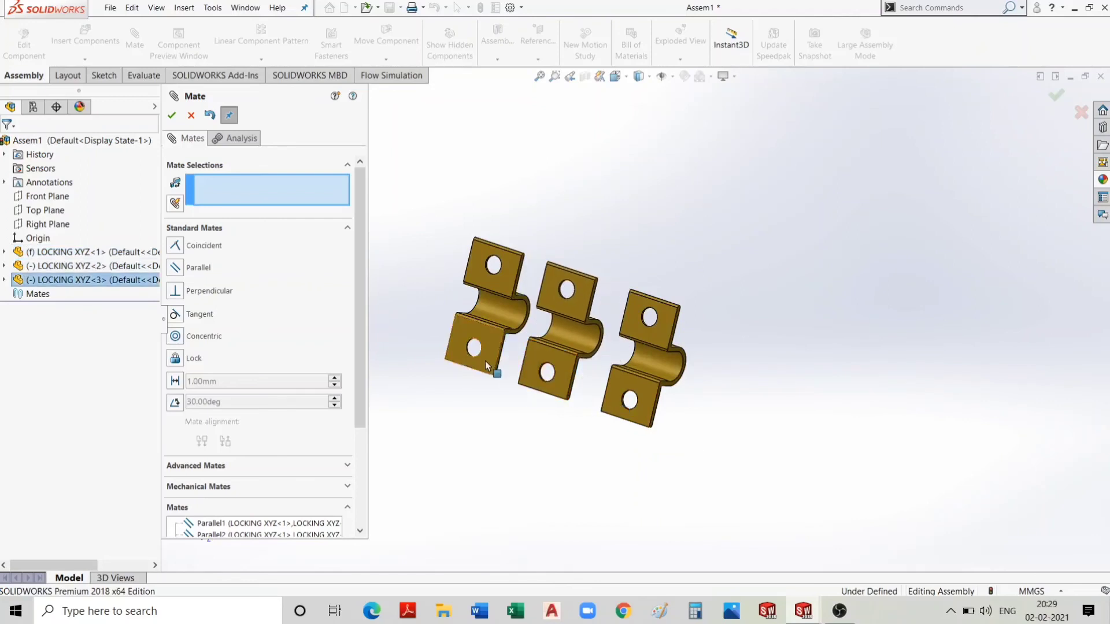
{"action": "middle_click_drag", "start_coordinate": [520, 379], "coordinate": [492, 471]}
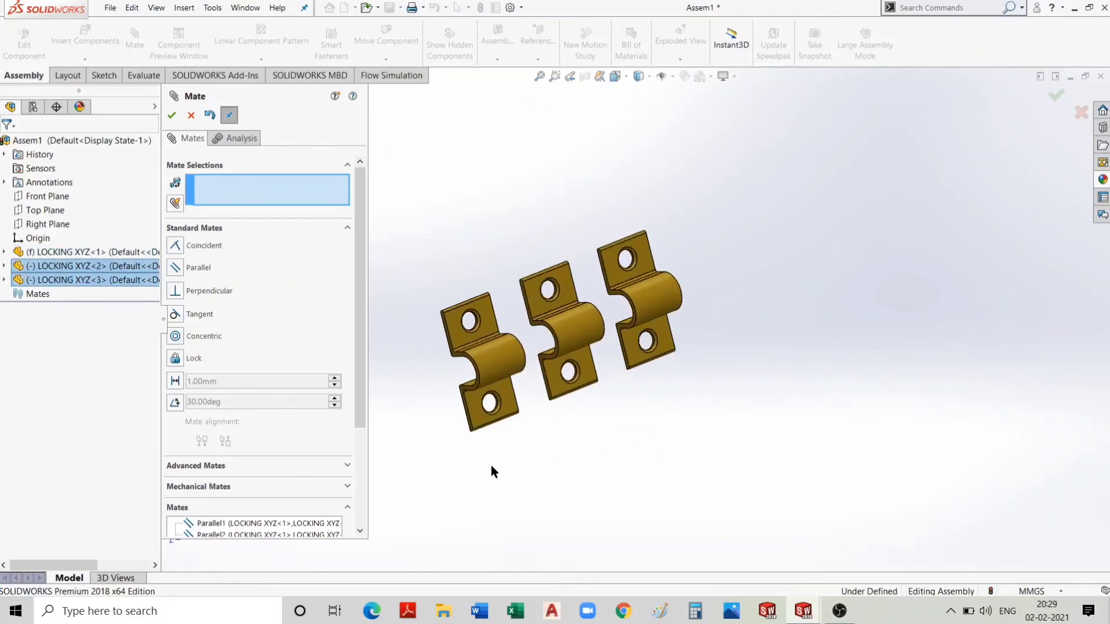
{"action": "left_click_drag", "start_coordinate": [654, 312], "coordinate": [805, 251]}
{"action": "left_click_drag", "start_coordinate": [578, 335], "coordinate": [688, 292]}
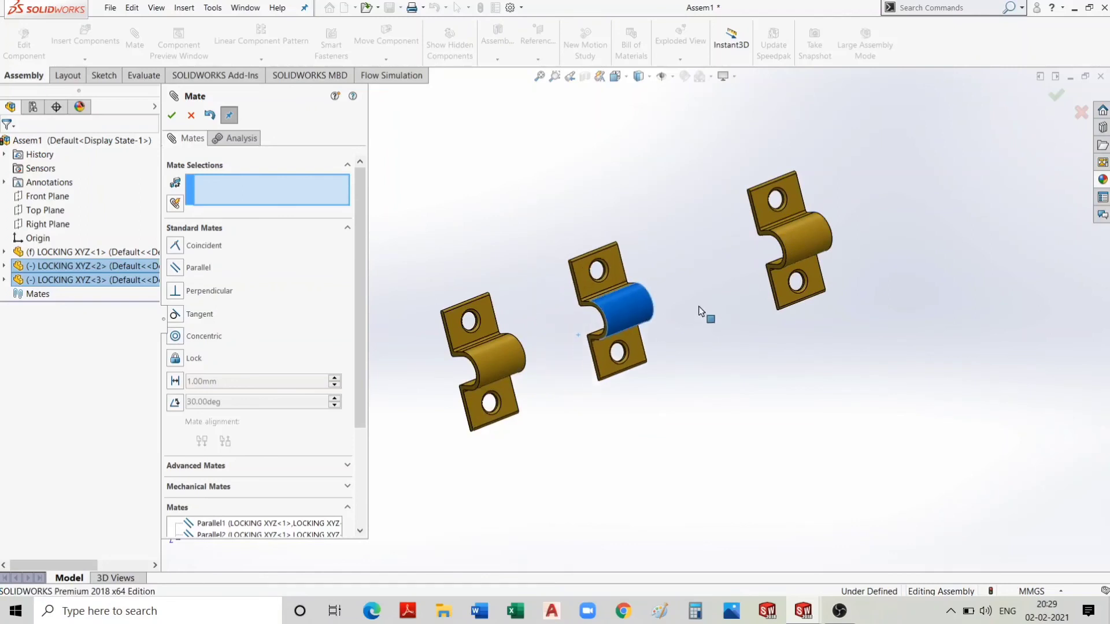
{"action": "left_click", "coordinate": [172, 116]}
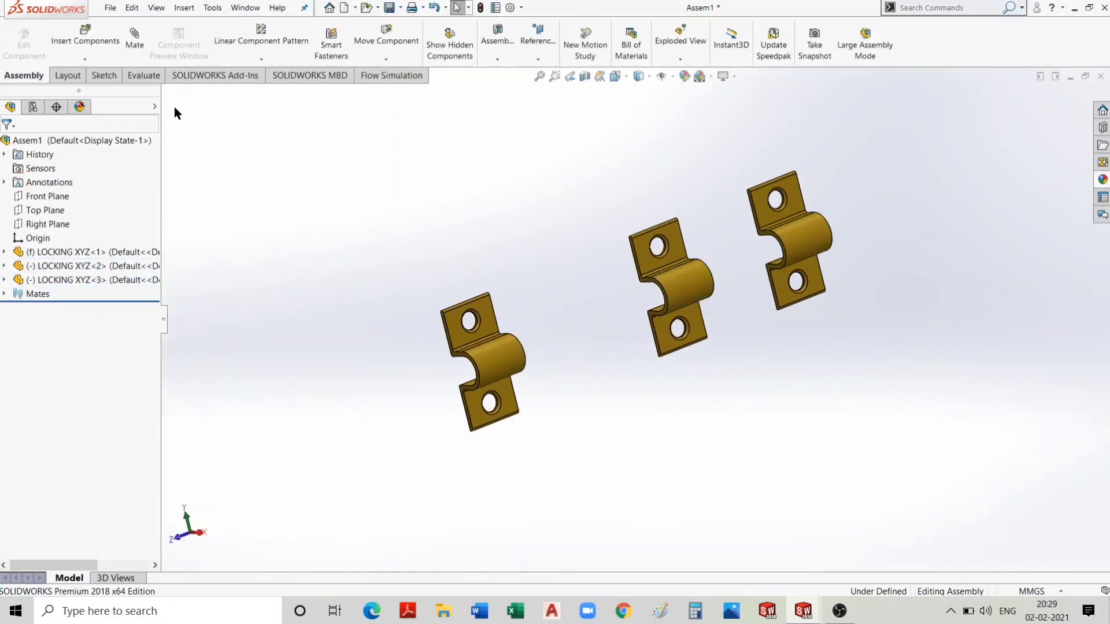
Insert and place the 200 MM BAR part.
{"action": "left_click", "coordinate": [73, 35]}
{"action": "left_click", "coordinate": [212, 256]}
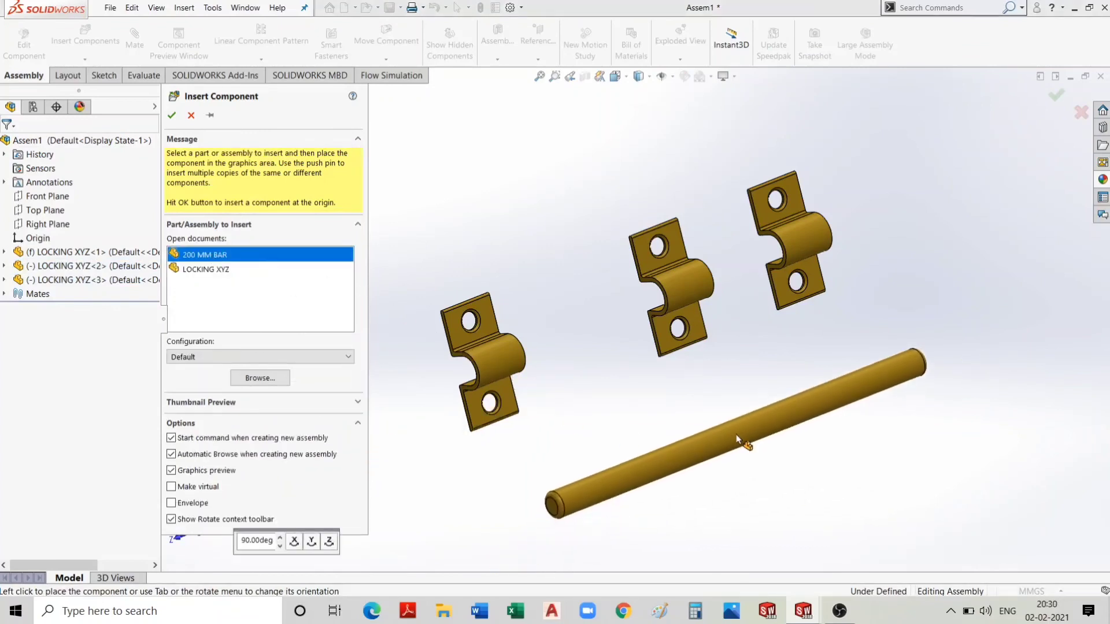
{"action": "left_click", "coordinate": [737, 435]}
Browse to HANDLE FLAT 25X50 and place it in the assembly.
{"action": "left_click", "coordinate": [96, 39]}
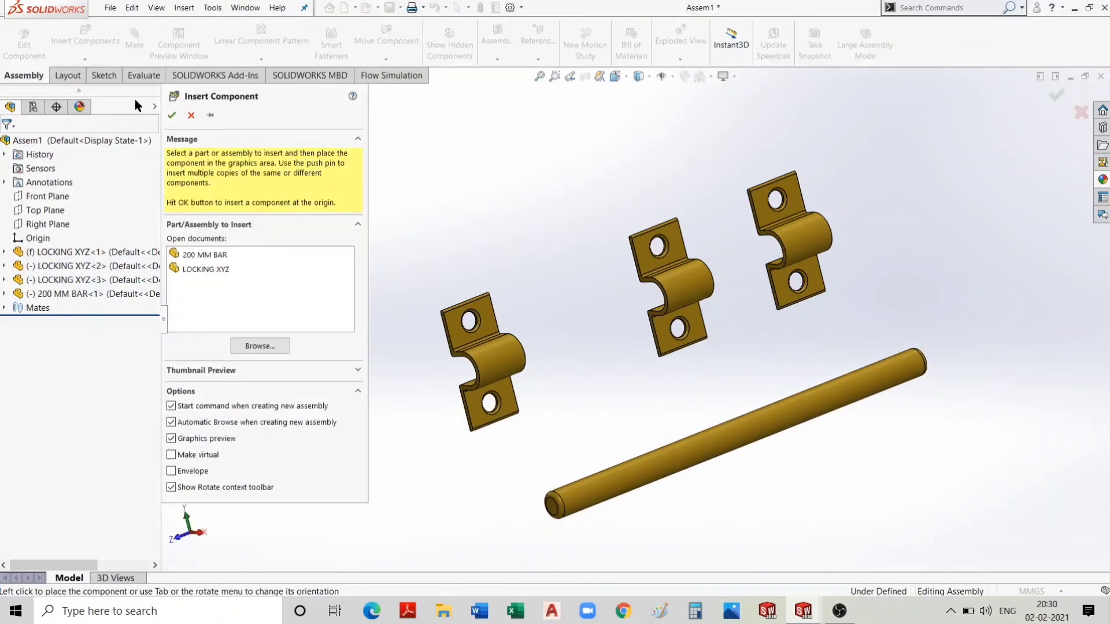
{"action": "left_click", "coordinate": [261, 347]}
{"action": "left_click", "coordinate": [517, 208]}
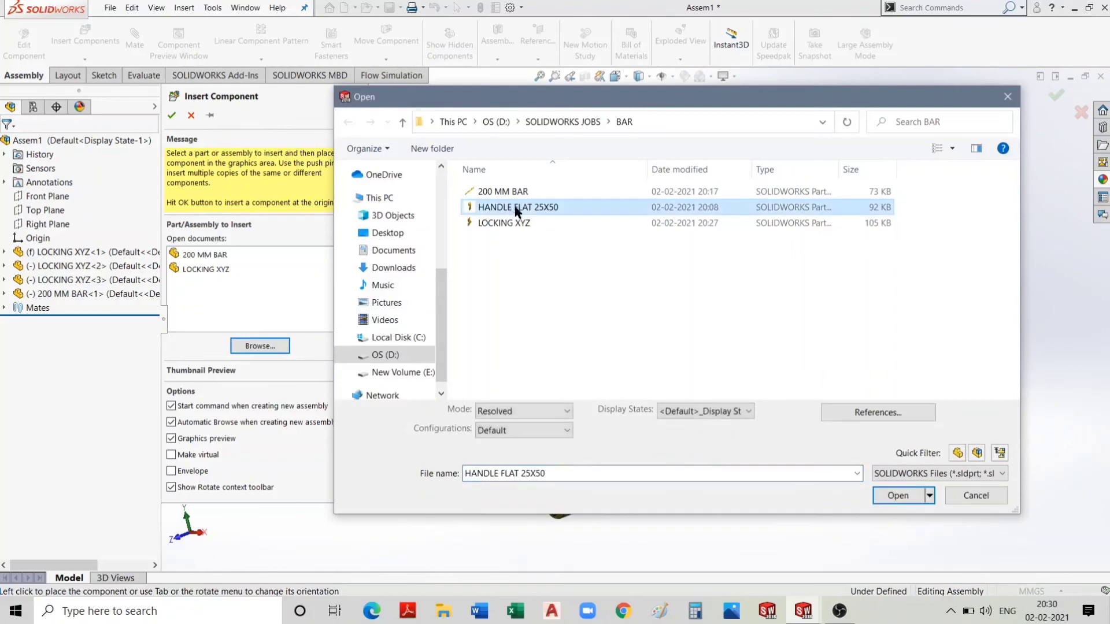
{"action": "left_click", "coordinate": [903, 497]}
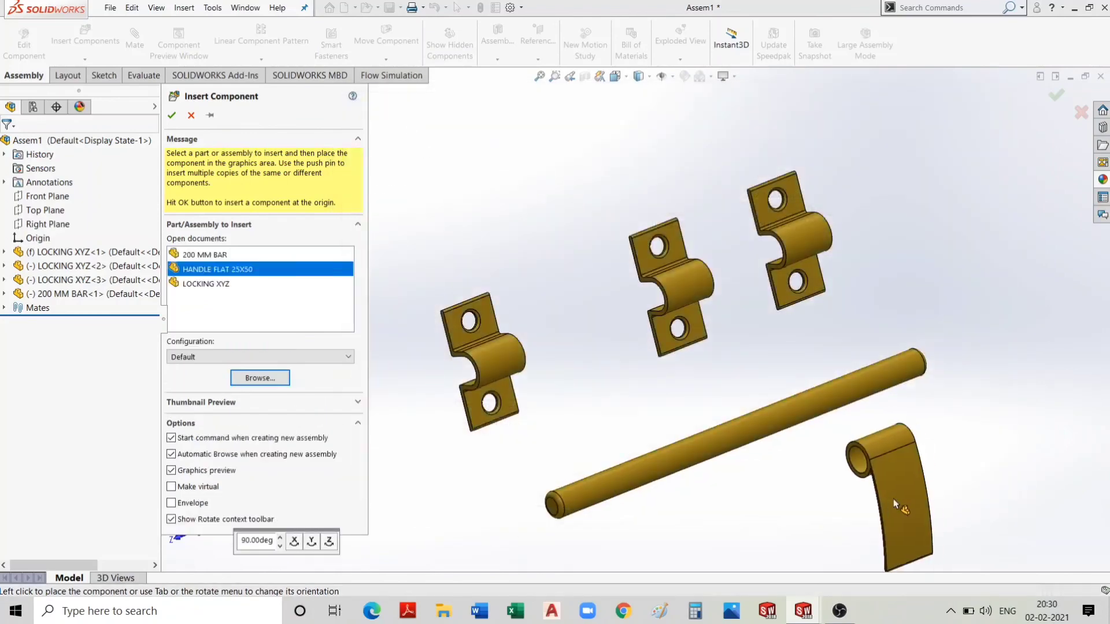
{"action": "left_click", "coordinate": [872, 502]}
{"action": "middle_click_drag", "start_coordinate": [894, 475], "coordinate": [819, 411], "text": "ctrl"}
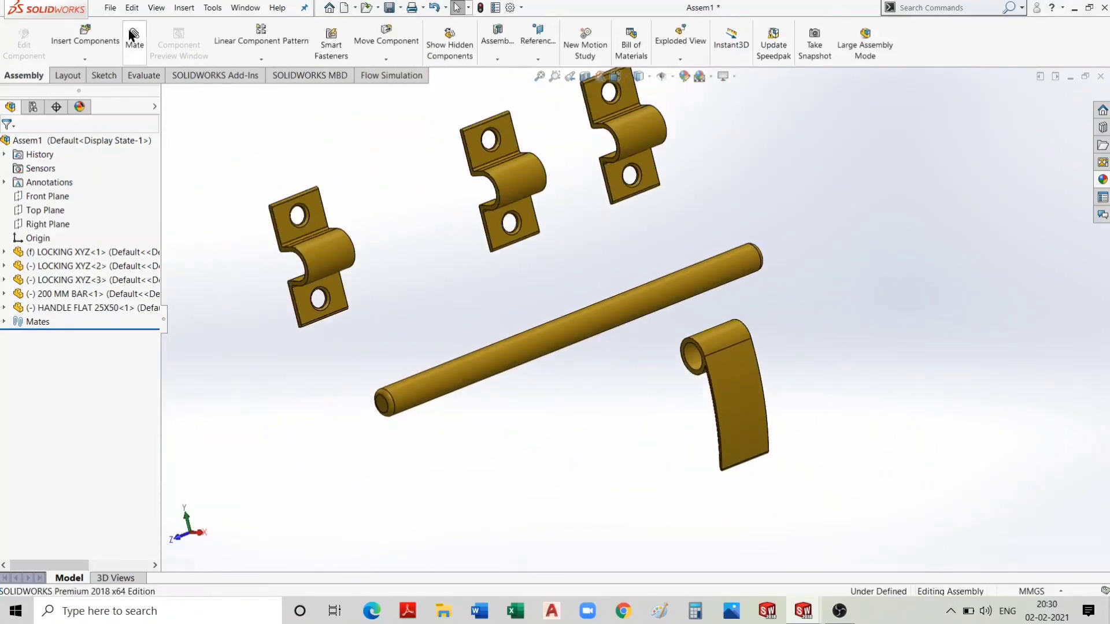
Mate the handle's round inner face concentric with the bar.
{"action": "left_click", "coordinate": [699, 365]}
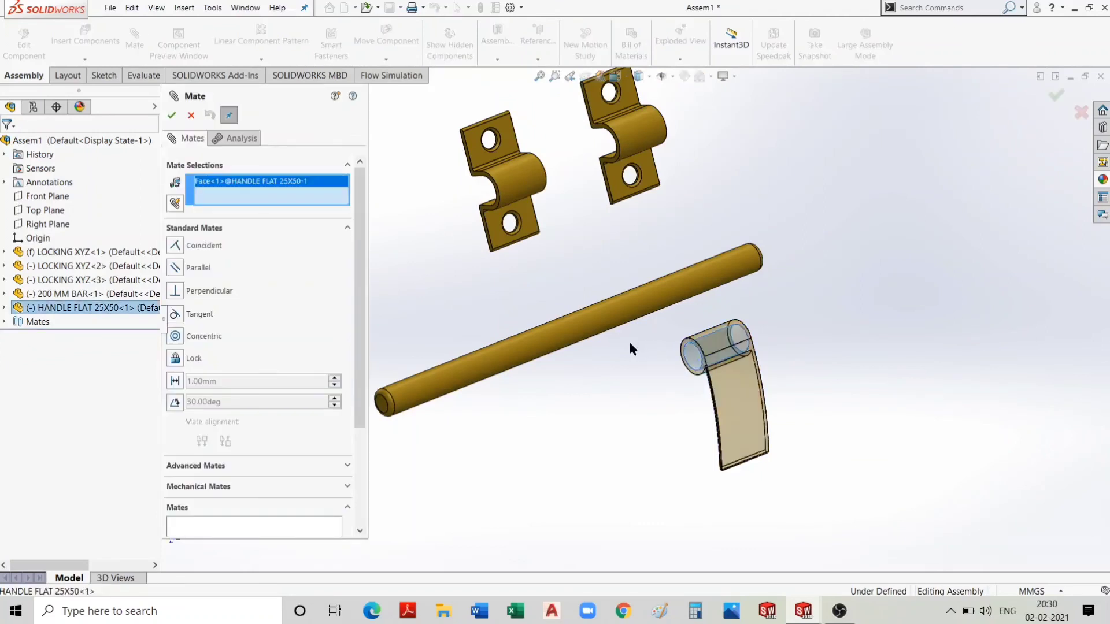
{"action": "left_click", "coordinate": [570, 345]}
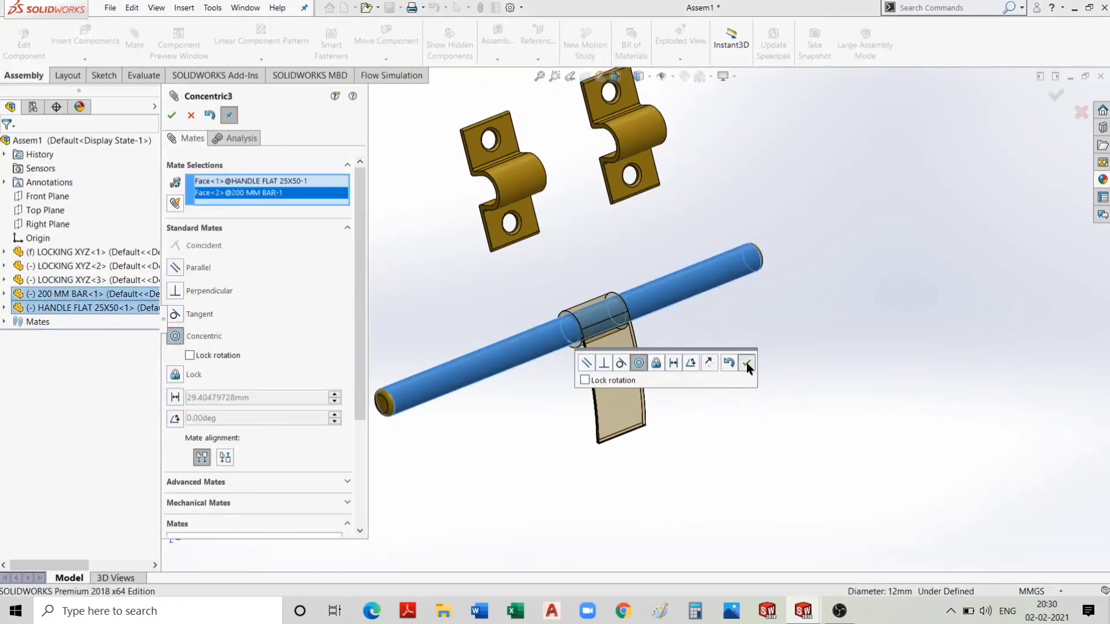
{"action": "left_click", "coordinate": [747, 362]}
{"action": "scroll", "coordinate": [599, 336], "scroll_direction": "down", "scroll_amount": 5}
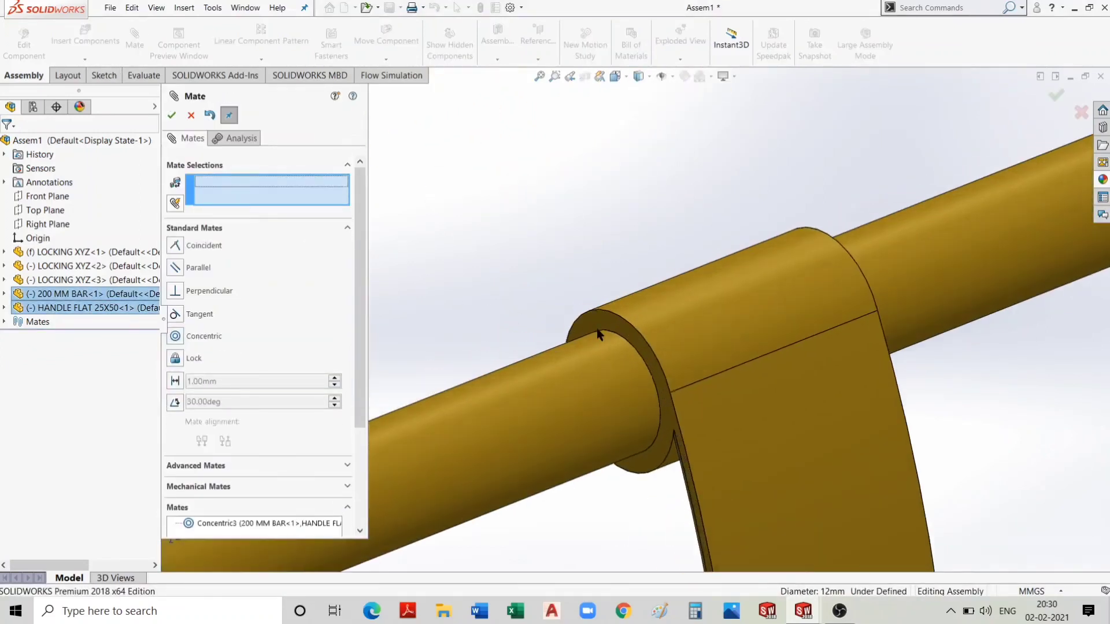
Try a coincident mate between handle side face and bar end, then discard it.
{"action": "left_click", "coordinate": [601, 336]}
{"action": "scroll", "coordinate": [561, 377], "scroll_direction": "up", "scroll_amount": 5}
{"action": "left_click", "coordinate": [468, 398]}
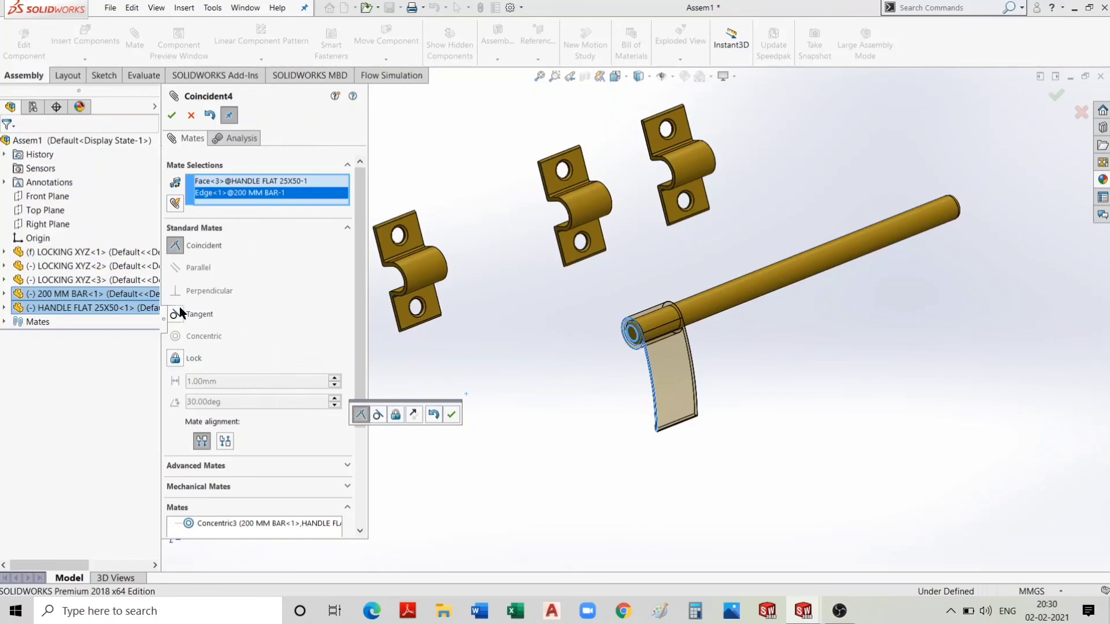
{"action": "scroll", "coordinate": [219, 349], "scroll_direction": "down", "scroll_amount": 3}
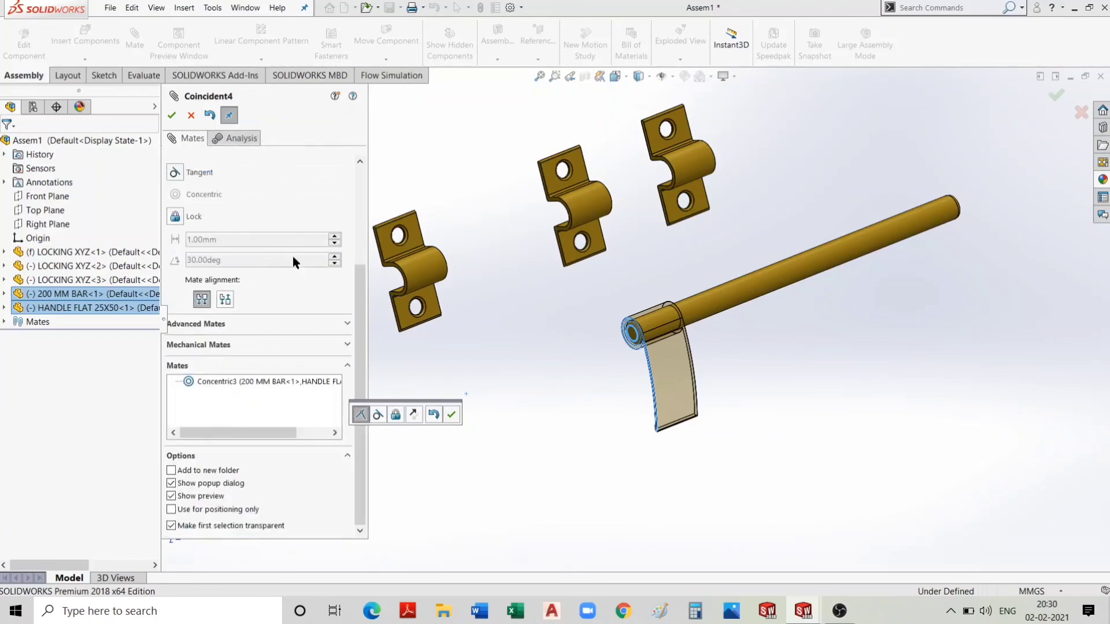
{"action": "left_click", "coordinate": [415, 414]}
{"action": "left_click", "coordinate": [451, 414]}
{"action": "scroll", "coordinate": [641, 321], "scroll_direction": "down", "scroll_amount": 3}
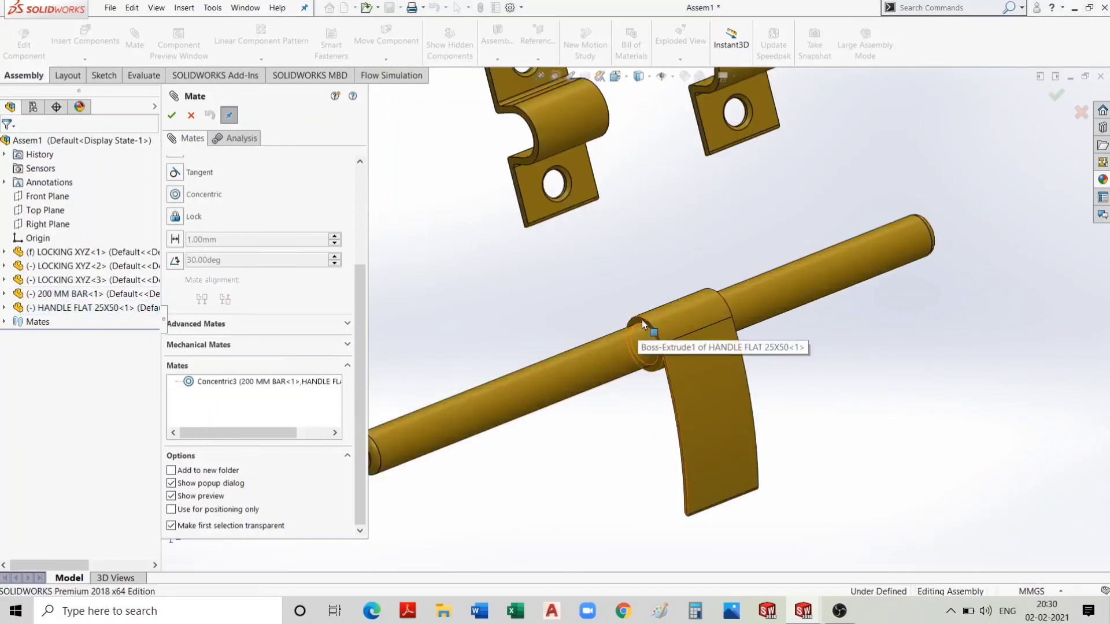
{"action": "left_click_drag", "start_coordinate": [717, 444], "coordinate": [805, 269]}
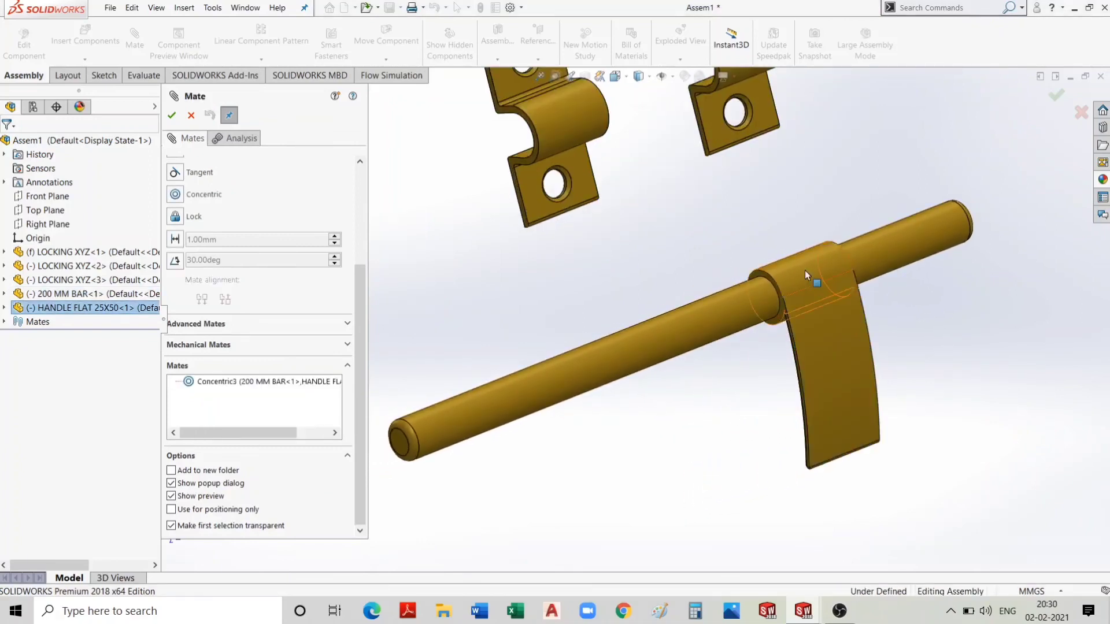
{"action": "scroll", "coordinate": [619, 304], "scroll_direction": "down", "scroll_amount": 2}
Add an 87.50 mm distance mate between handle edge and bar end face.
{"action": "left_click", "coordinate": [620, 307]}
{"action": "scroll", "coordinate": [674, 422], "scroll_direction": "up", "scroll_amount": 5}
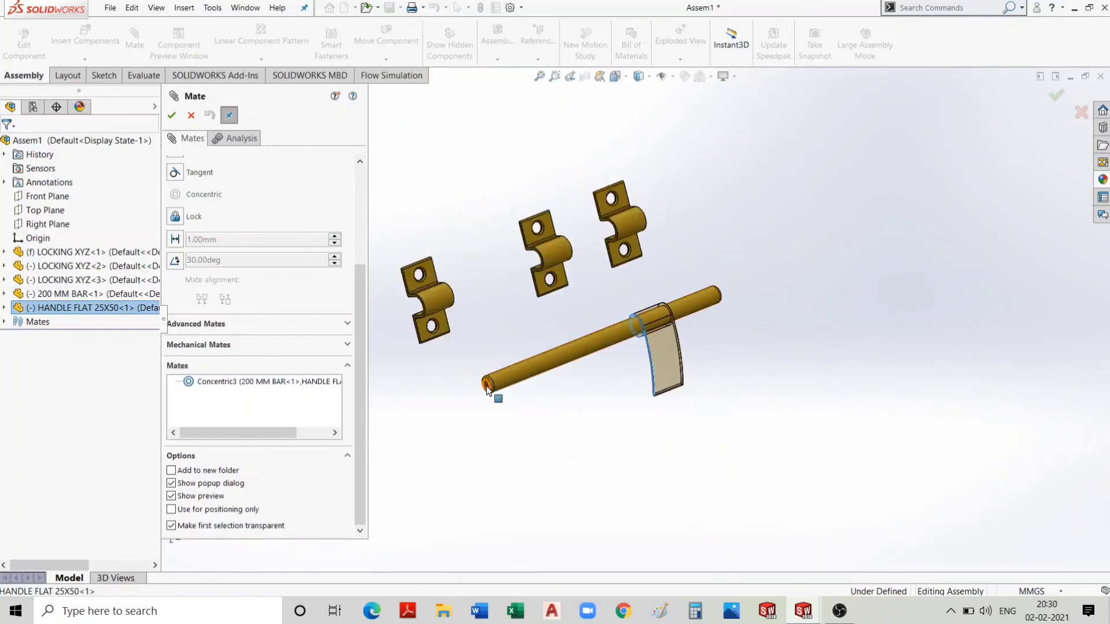
{"action": "left_click", "coordinate": [489, 388]}
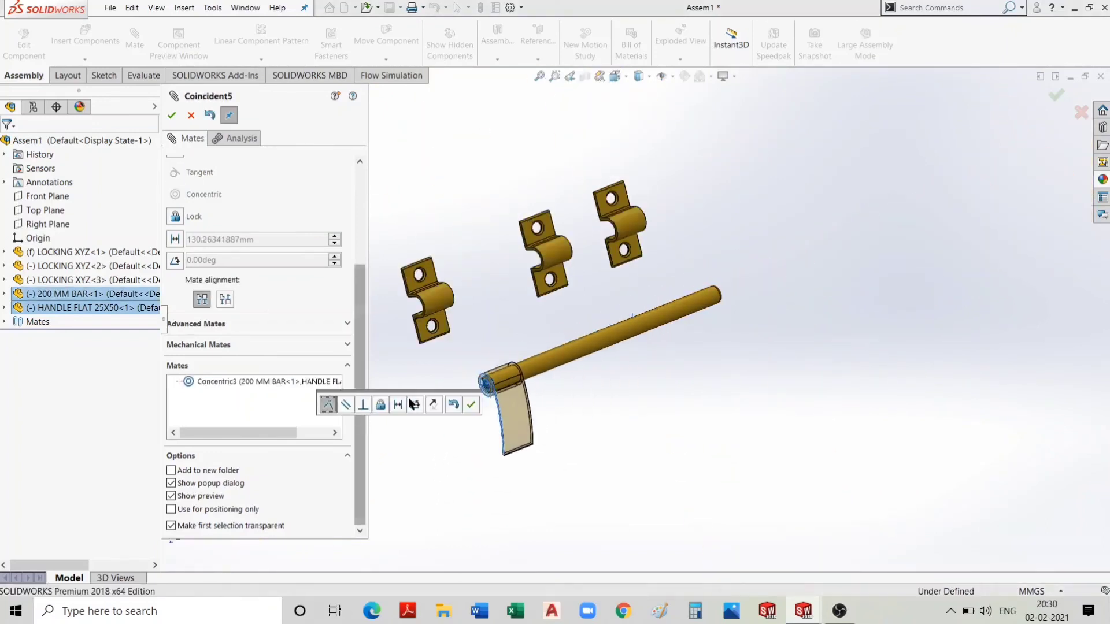
{"action": "left_click", "coordinate": [400, 404]}
{"action": "type", "text": "100-12"}
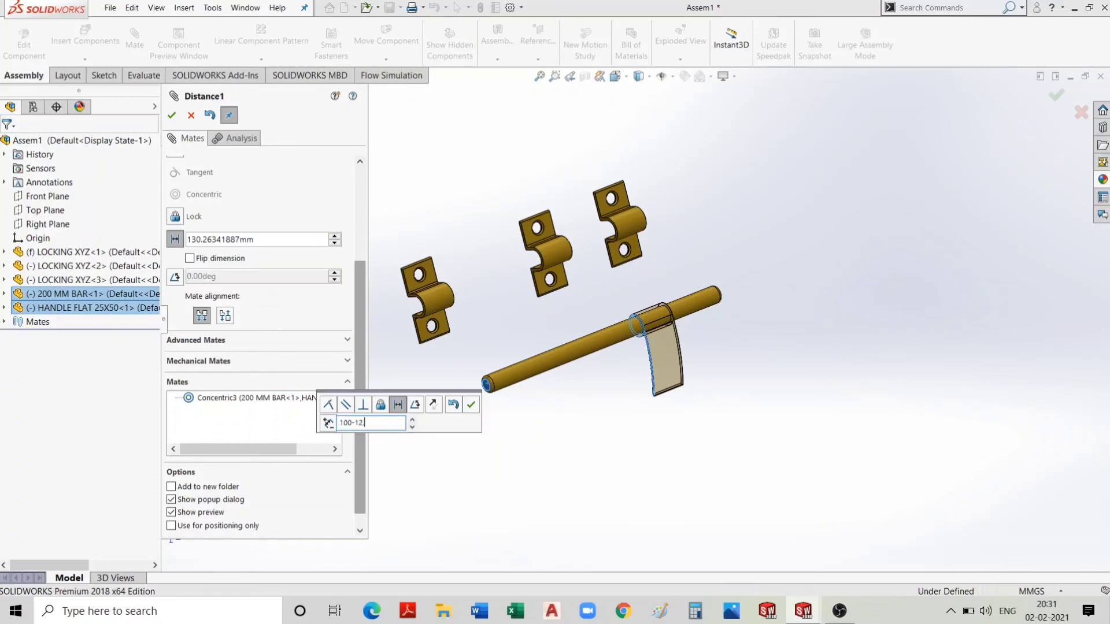
{"action": "type", "text": "5"}
{"action": "key", "text": "Return"}
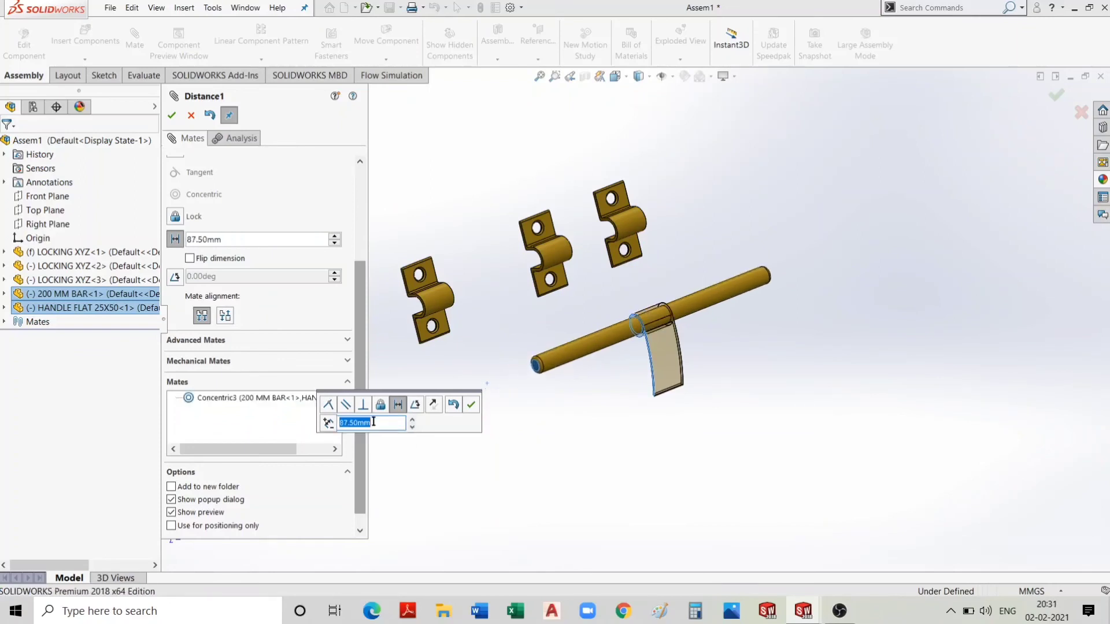
{"action": "left_click", "coordinate": [469, 405]}
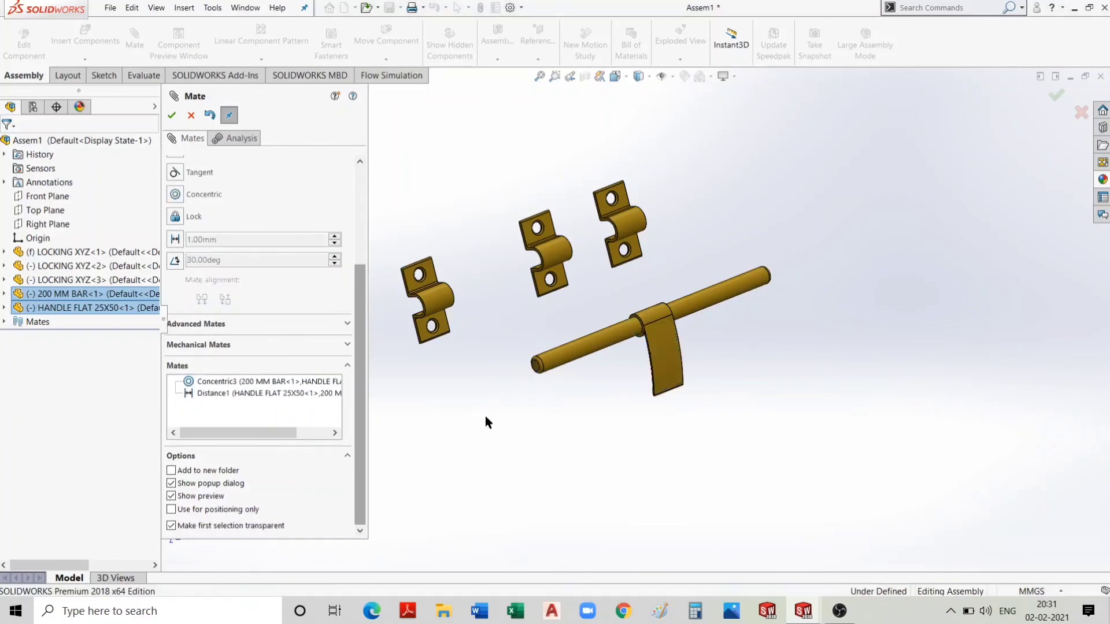
{"action": "scroll", "coordinate": [709, 349], "scroll_direction": "down", "scroll_amount": 2}
{"action": "scroll", "coordinate": [685, 352], "scroll_direction": "up", "scroll_amount": 2}
{"action": "mouse_move", "coordinate": [685, 353]}
{"action": "middle_mouse_down"}
{"action": "mouse_move", "coordinate": [659, 355]}
{"action": "mouse_move", "coordinate": [706, 351]}
{"action": "middle_mouse_up"}
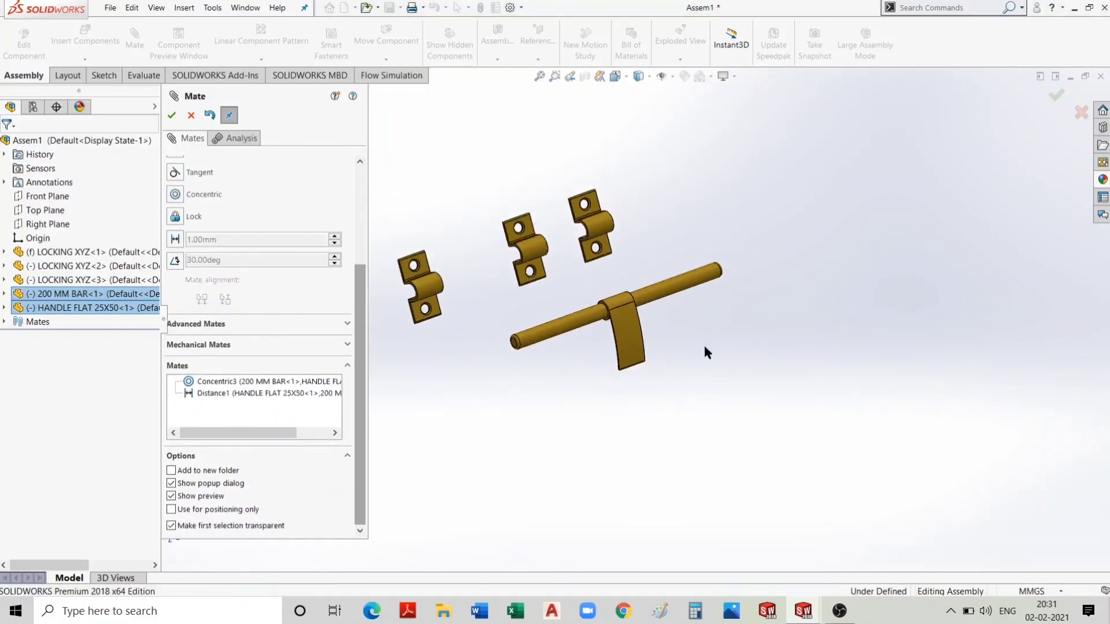
{"action": "left_click", "coordinate": [171, 115]}
Mate the 200 MM BAR concentric with the LOCKING XYZ-1 bracket bore.
{"action": "scroll", "coordinate": [599, 331], "scroll_direction": "up", "scroll_amount": 3}
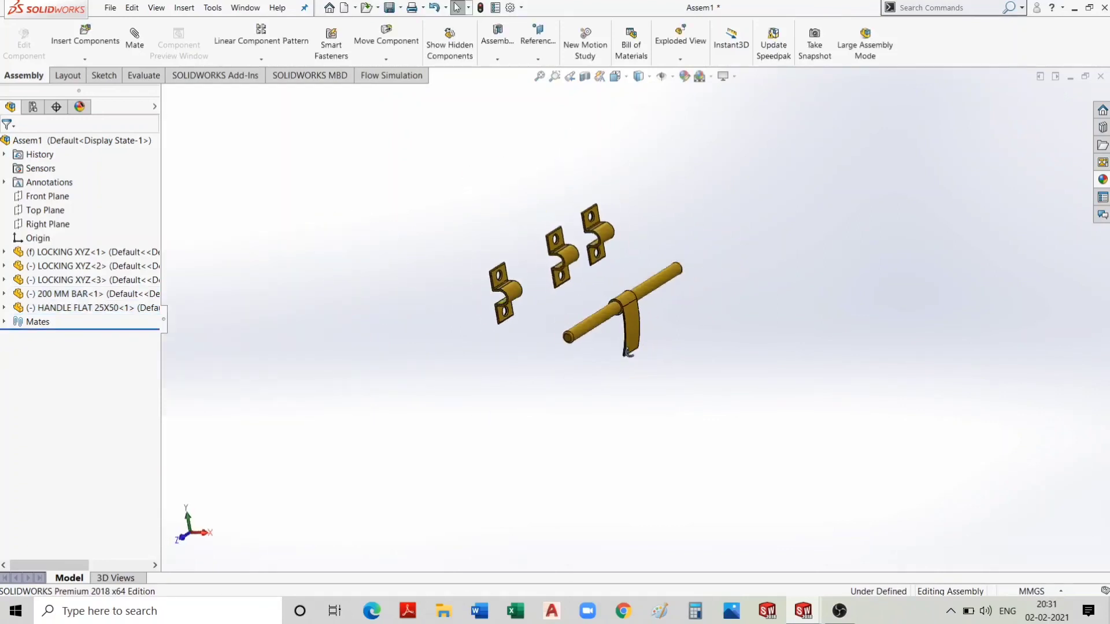
{"action": "middle_click_drag", "start_coordinate": [599, 330], "coordinate": [624, 324]}
{"action": "left_click", "coordinate": [623, 320]}
{"action": "left_click_drag", "start_coordinate": [623, 321], "coordinate": [562, 343]}
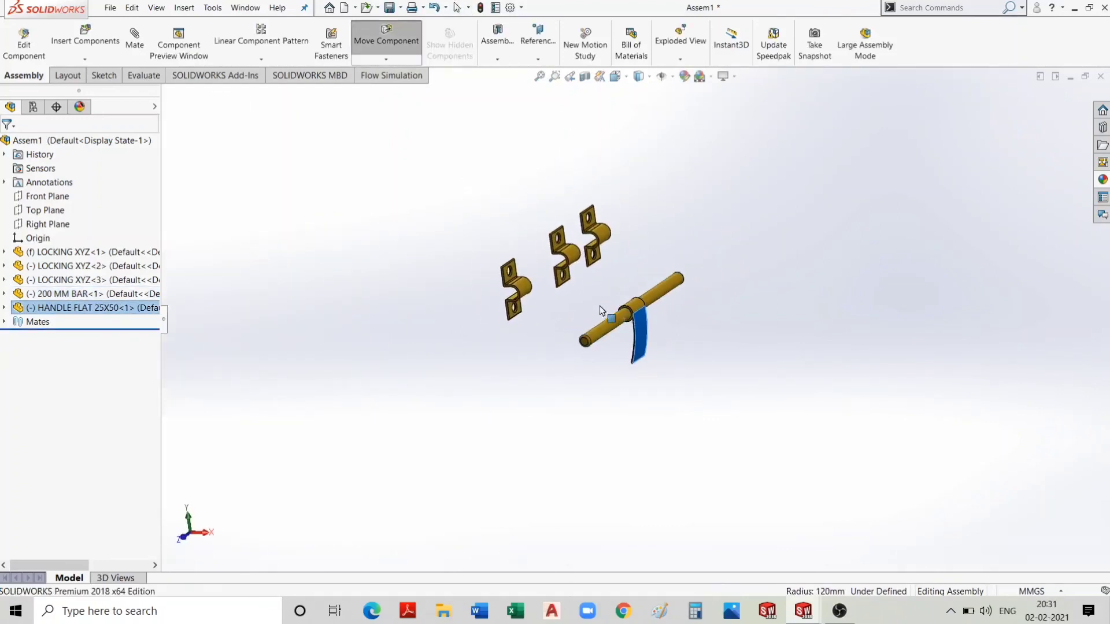
{"action": "left_click", "coordinate": [561, 343]}
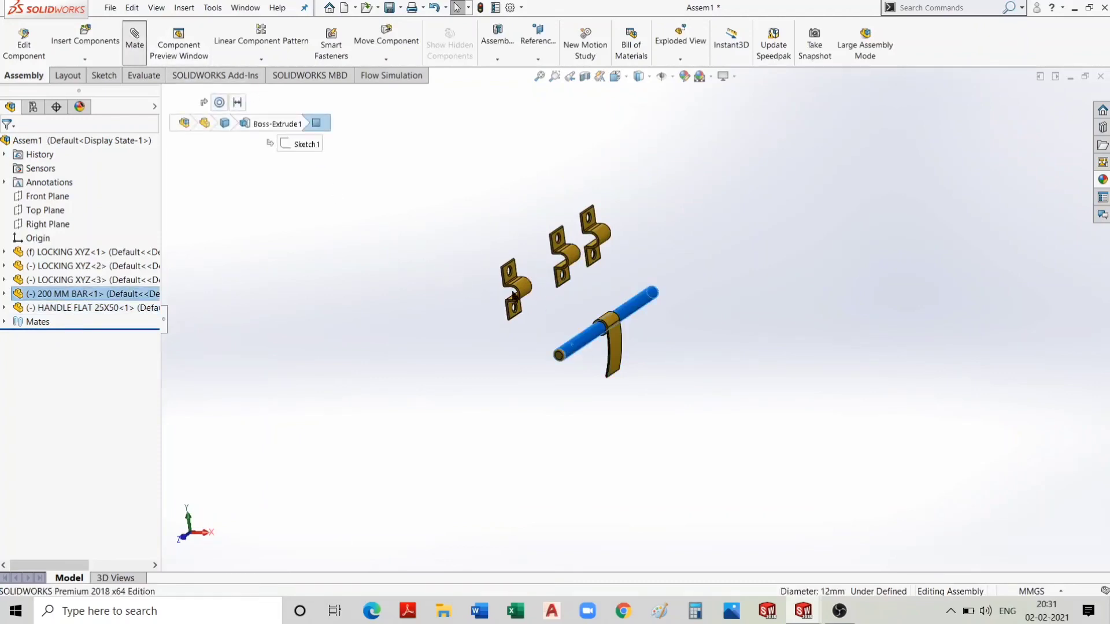
{"action": "middle_click_drag", "start_coordinate": [514, 296], "coordinate": [604, 308]}
{"action": "left_click", "coordinate": [604, 307]}
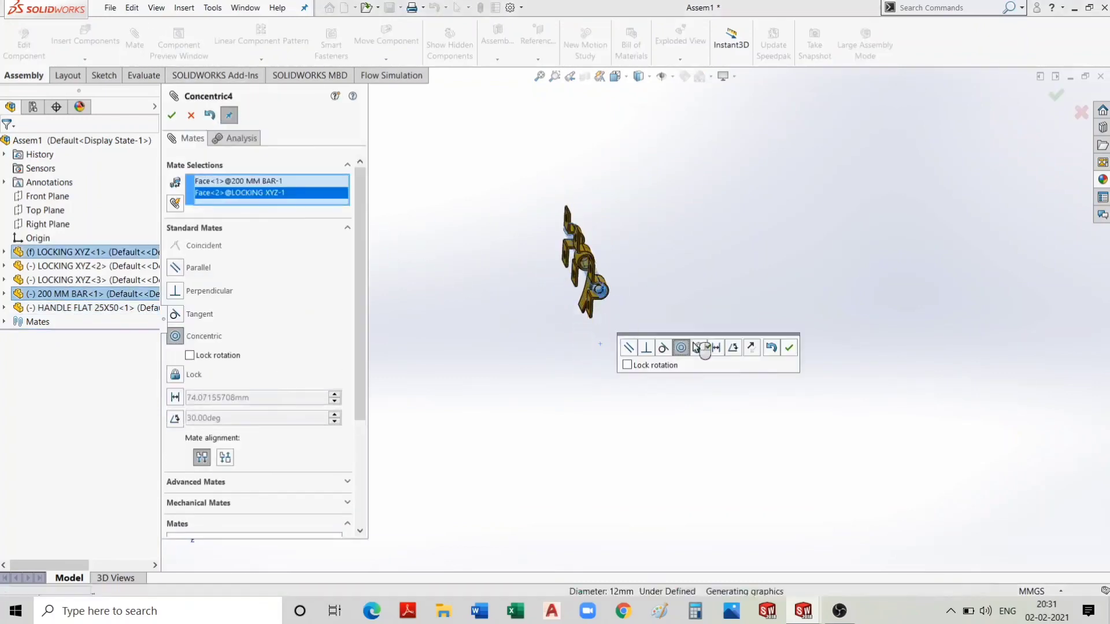
{"action": "left_click", "coordinate": [788, 348]}
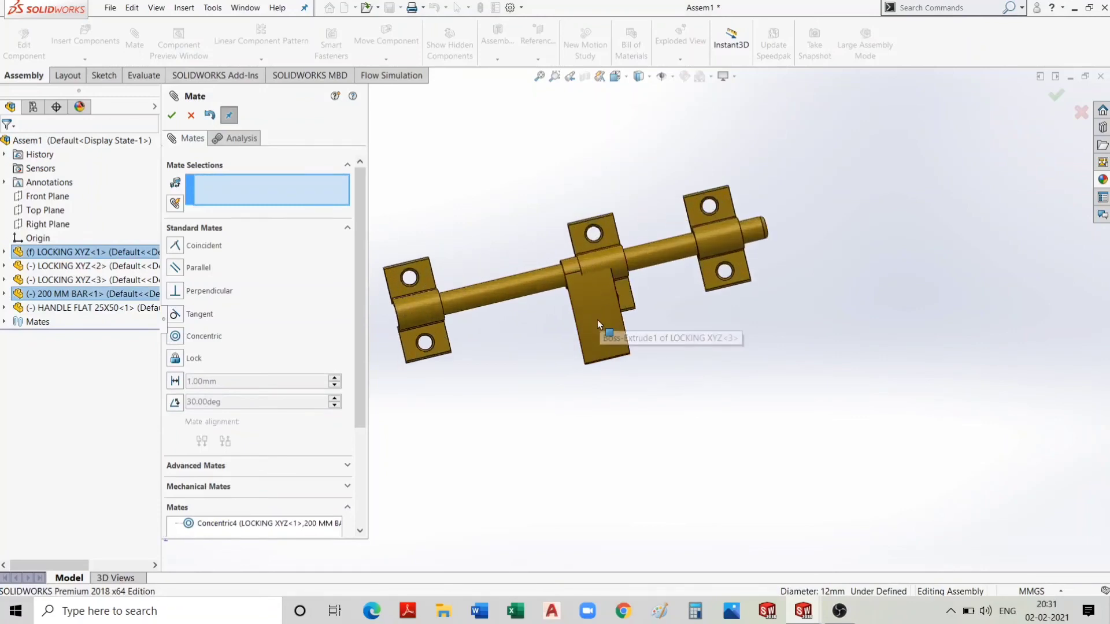
Slide the handle along the bar, inspect the assembly, and end mating.
{"action": "mouse_move", "coordinate": [598, 320]}
{"action": "left_mouse_down"}
{"action": "mouse_move", "coordinate": [487, 356]}
{"action": "mouse_move", "coordinate": [505, 364]}
{"action": "left_mouse_up"}
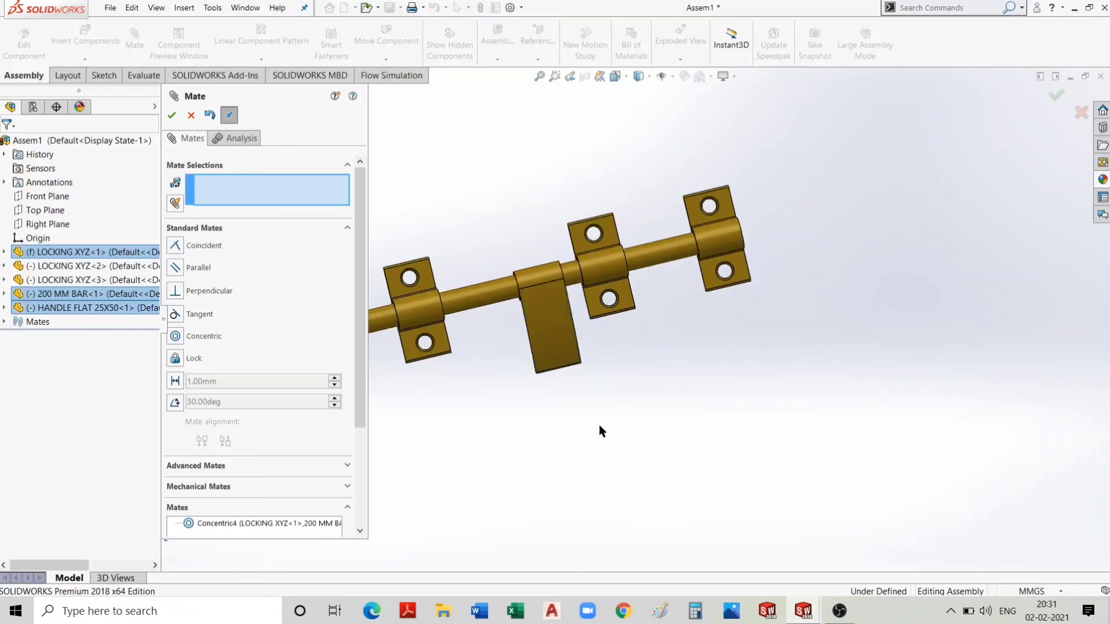
{"action": "mouse_move", "coordinate": [580, 316]}
{"action": "middle_mouse_down"}
{"action": "mouse_move", "coordinate": [626, 408]}
{"action": "mouse_move", "coordinate": [728, 393]}
{"action": "mouse_move", "coordinate": [648, 397]}
{"action": "mouse_move", "coordinate": [719, 391]}
{"action": "mouse_move", "coordinate": [657, 345]}
{"action": "middle_mouse_up"}
{"action": "scroll", "coordinate": [656, 344], "scroll_direction": "down", "scroll_amount": 4}
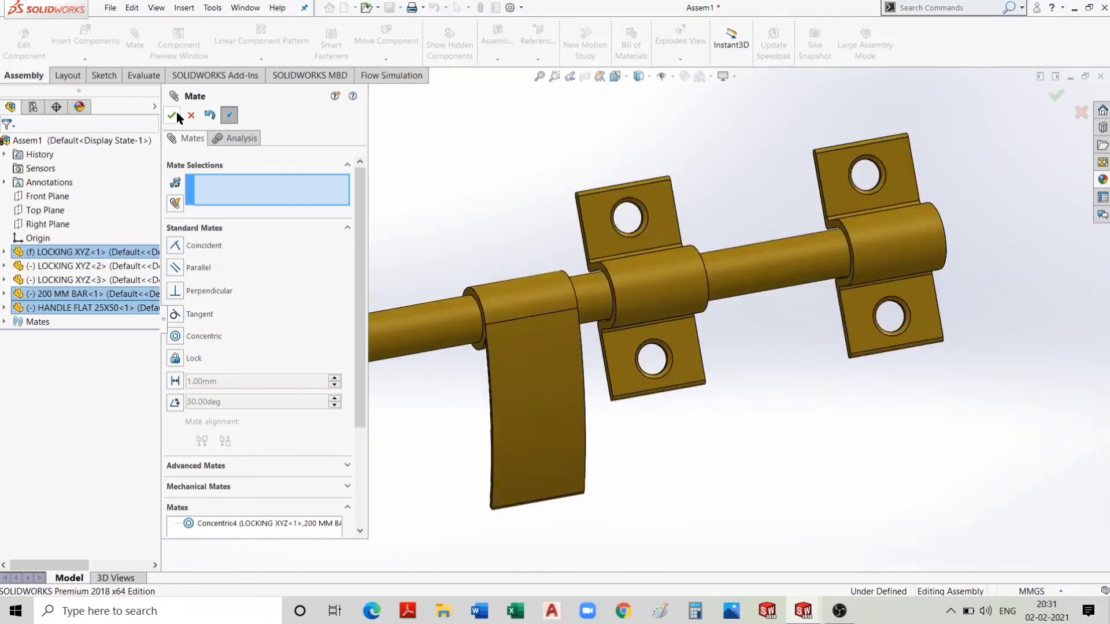
{"action": "key", "text": "Escape"}
Swing the handle around the 200 mm bar while viewing the whole assembly.
{"action": "scroll", "coordinate": [751, 394], "scroll_direction": "up", "scroll_amount": 4}
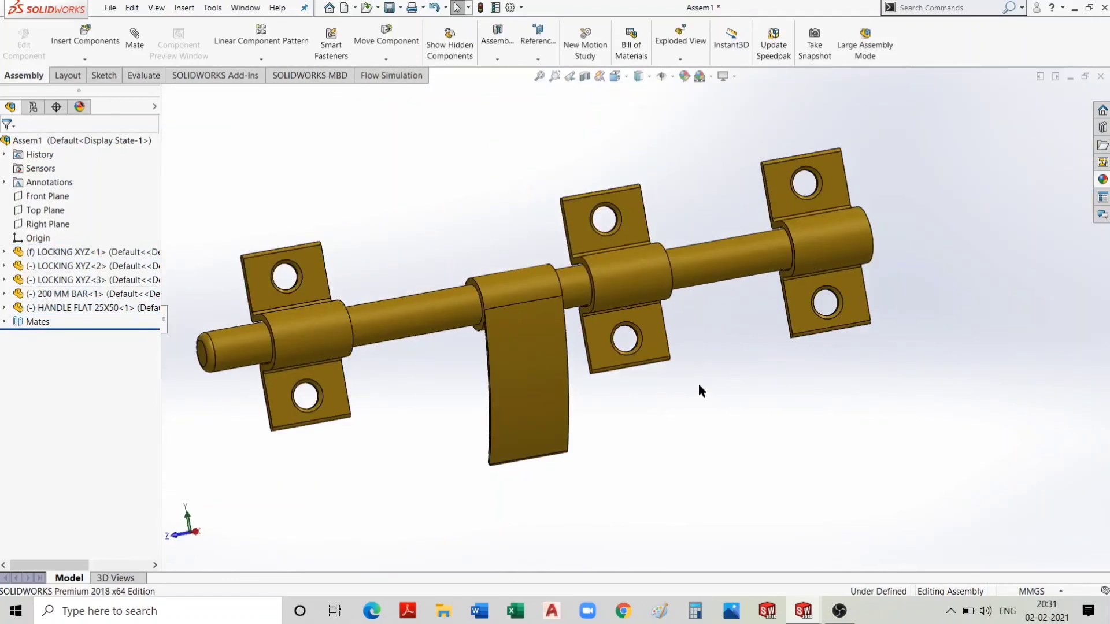
{"action": "mouse_move", "coordinate": [699, 383]}
{"action": "middle_mouse_down"}
{"action": "mouse_move", "coordinate": [775, 386]}
{"action": "mouse_move", "coordinate": [690, 388]}
{"action": "middle_mouse_up"}
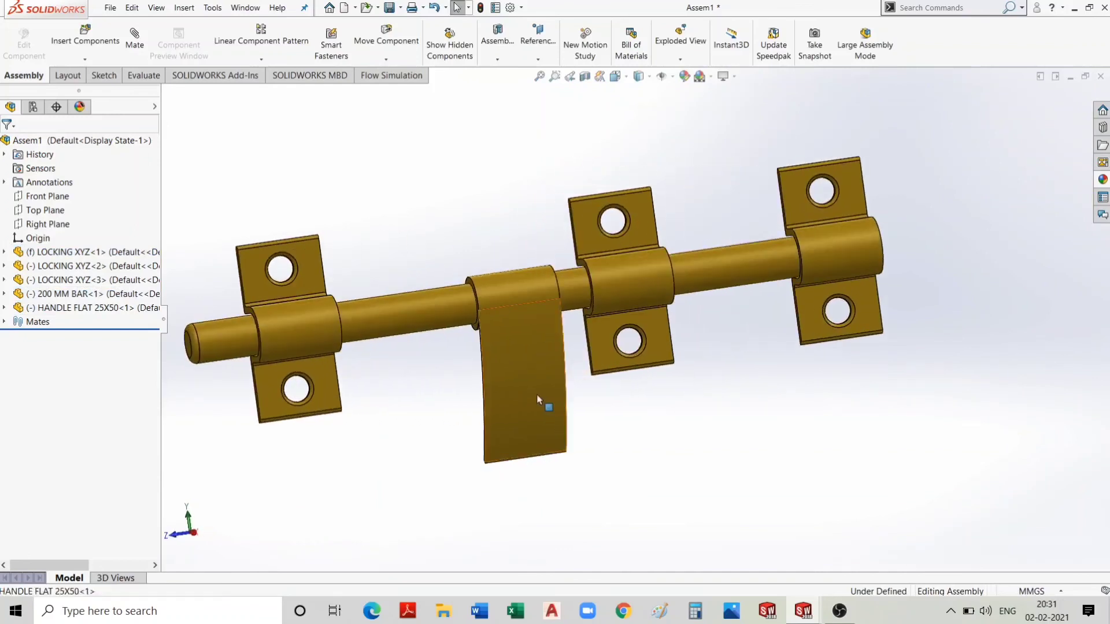
{"action": "left_click_drag", "start_coordinate": [538, 399], "coordinate": [498, 525]}
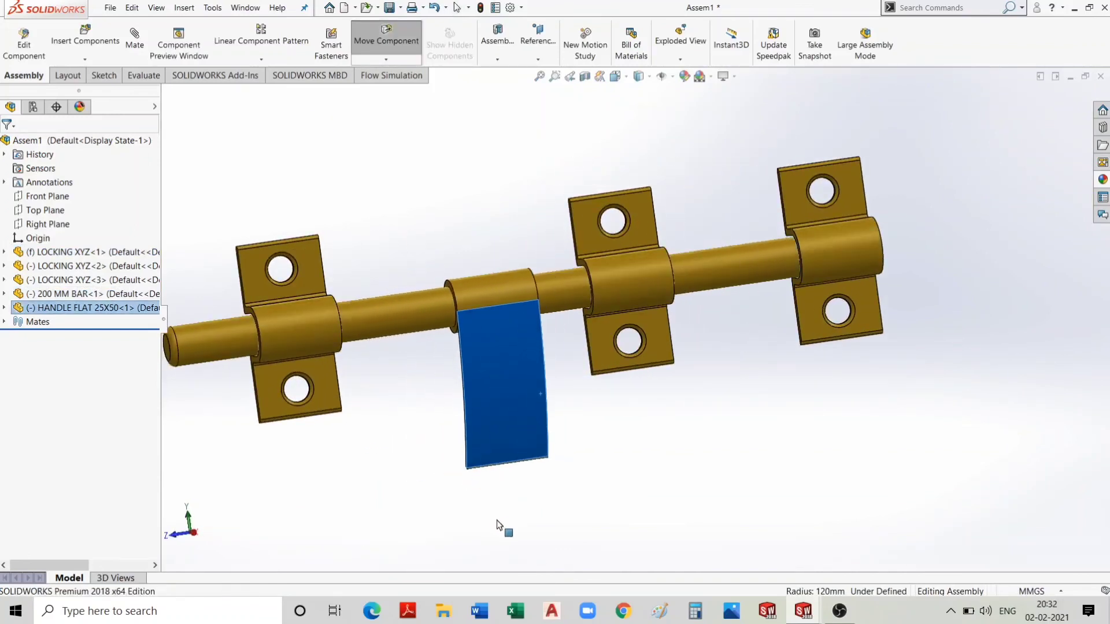
{"action": "scroll", "coordinate": [756, 421], "scroll_direction": "up", "scroll_amount": 2}
{"action": "middle_click_drag", "start_coordinate": [756, 421], "coordinate": [810, 396]}
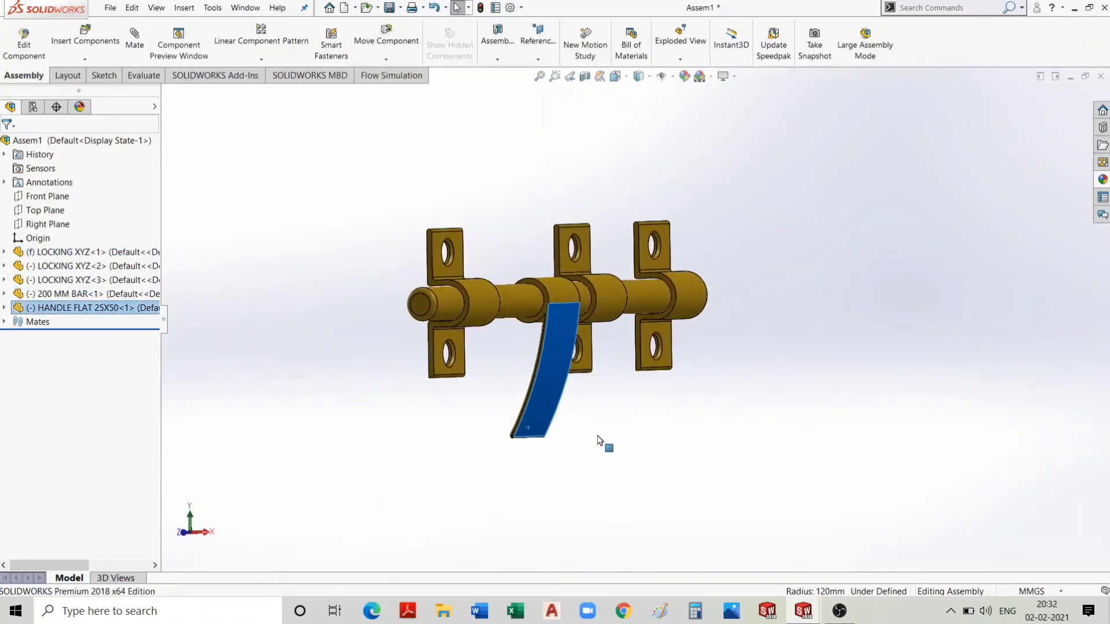
Let the handle hang flat, then slide the bar and handle through the brackets.
{"action": "mouse_move", "coordinate": [531, 431]}
{"action": "left_mouse_down"}
{"action": "mouse_move", "coordinate": [547, 451]}
{"action": "mouse_move", "coordinate": [708, 459]}
{"action": "left_mouse_up"}
{"action": "middle_click_drag", "start_coordinate": [709, 459], "coordinate": [637, 503]}
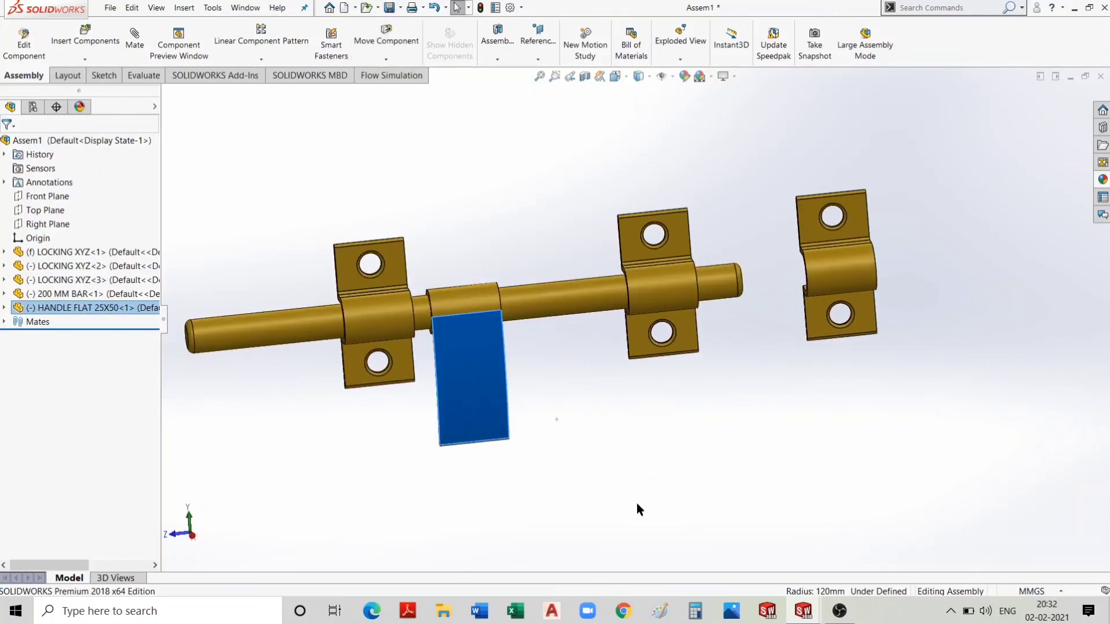
{"action": "mouse_move", "coordinate": [479, 426]}
{"action": "left_mouse_down"}
{"action": "mouse_move", "coordinate": [570, 422]}
{"action": "mouse_move", "coordinate": [579, 443]}
{"action": "mouse_move", "coordinate": [538, 447]}
{"action": "mouse_move", "coordinate": [548, 449]}
{"action": "left_mouse_up"}
{"action": "left_click", "coordinate": [615, 453]}
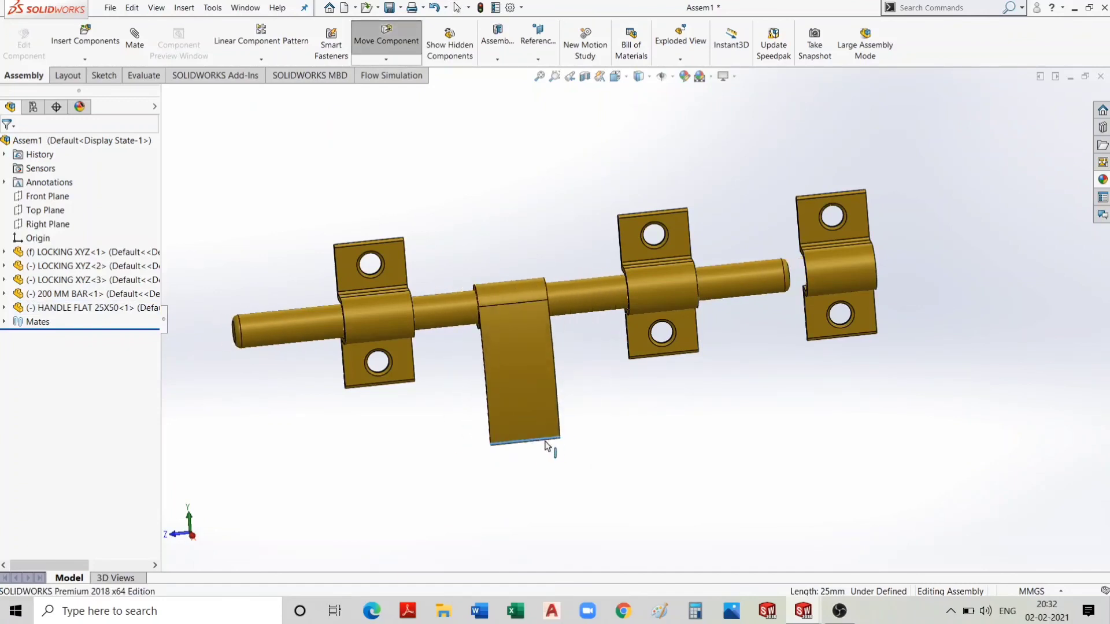
{"action": "key", "text": "Escape"}
From an end-on view, swing the handle around the bar again, then inspect the assembly obliquely.
{"action": "mouse_move", "coordinate": [888, 399]}
{"action": "middle_mouse_down"}
{"action": "mouse_move", "coordinate": [782, 423]}
{"action": "mouse_move", "coordinate": [912, 525]}
{"action": "middle_mouse_up"}
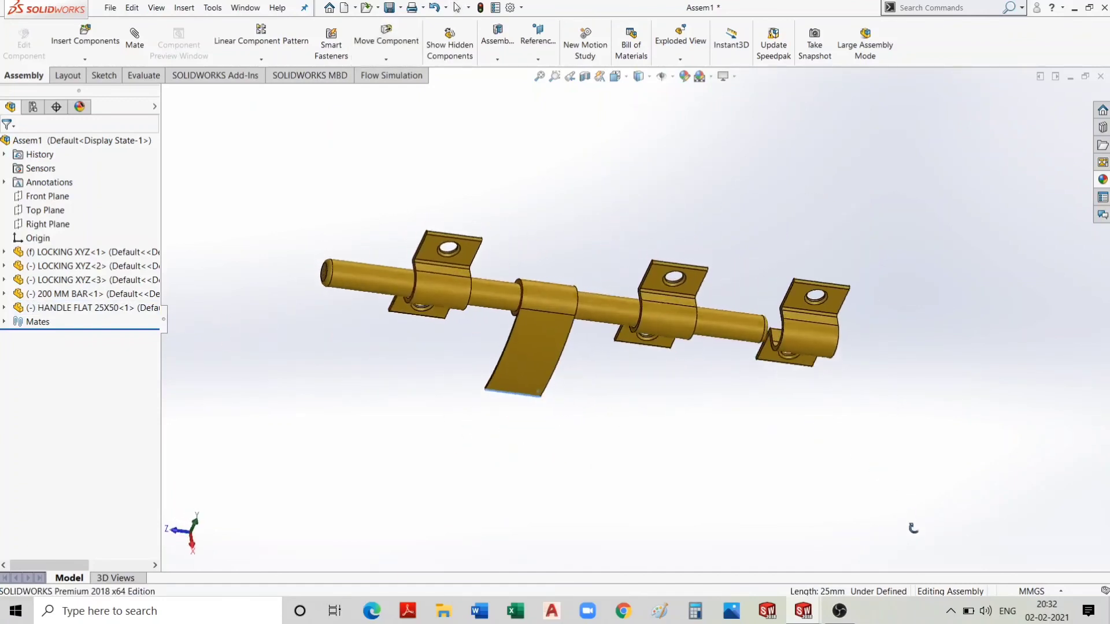
{"action": "mouse_move", "coordinate": [537, 407]}
{"action": "left_mouse_down"}
{"action": "mouse_move", "coordinate": [600, 448]}
{"action": "mouse_move", "coordinate": [664, 453]}
{"action": "mouse_move", "coordinate": [636, 476]}
{"action": "mouse_move", "coordinate": [580, 476]}
{"action": "left_mouse_up"}
{"action": "key", "text": "Escape"}
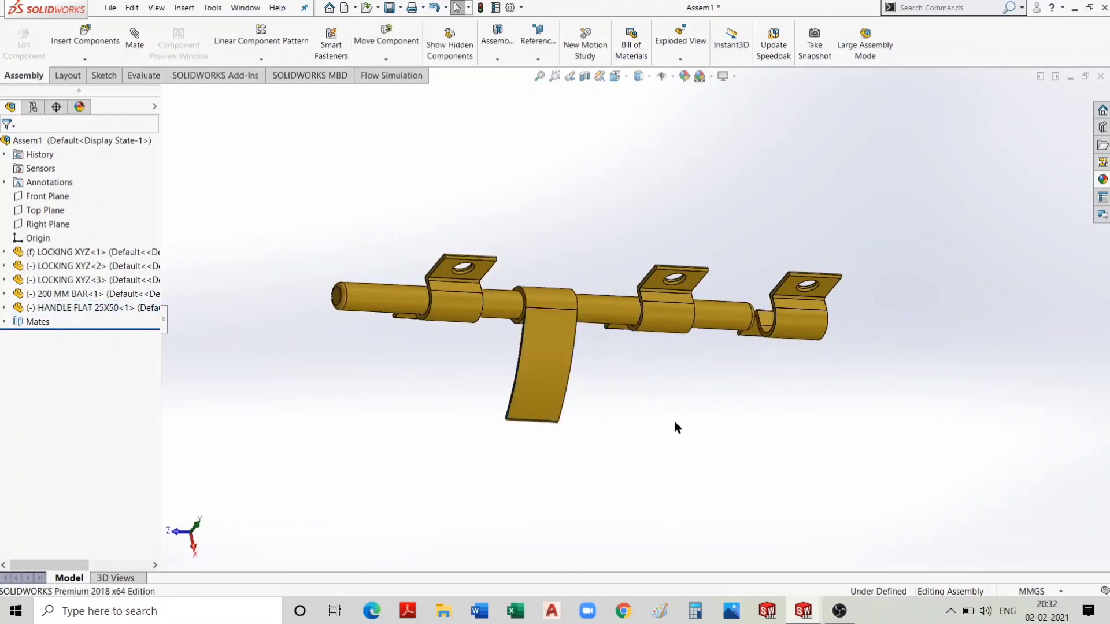
{"action": "mouse_move", "coordinate": [674, 426]}
{"action": "middle_mouse_down"}
{"action": "mouse_move", "coordinate": [619, 427]}
{"action": "mouse_move", "coordinate": [777, 370]}
{"action": "mouse_move", "coordinate": [687, 405]}
{"action": "mouse_move", "coordinate": [640, 299]}
{"action": "middle_mouse_up"}
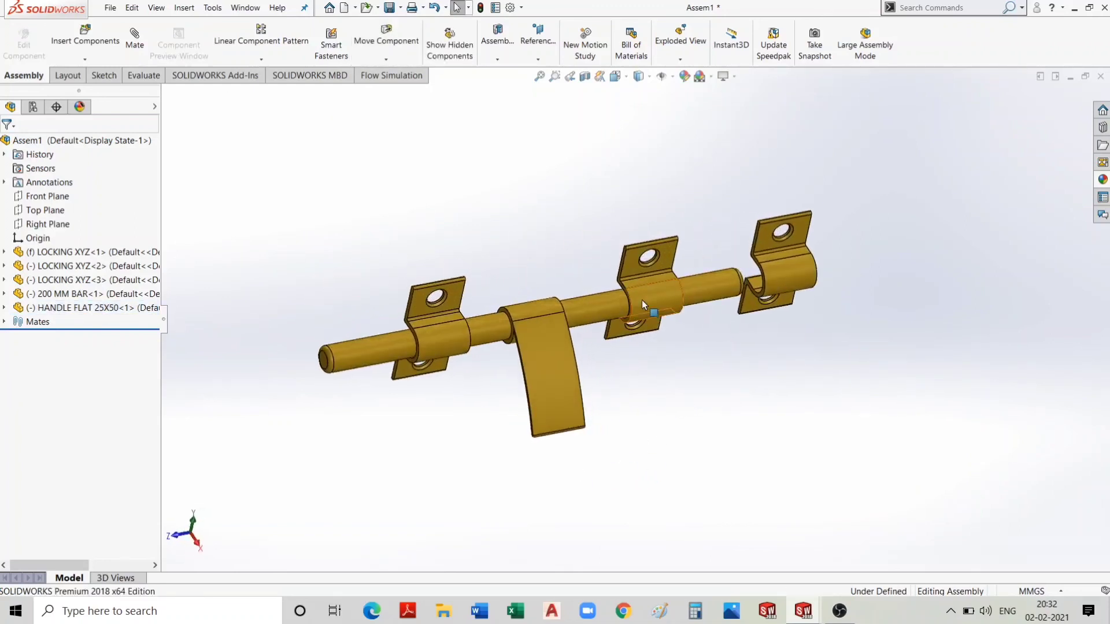
{"action": "scroll", "coordinate": [640, 300], "scroll_direction": "down", "scroll_amount": 3}
{"action": "scroll", "coordinate": [633, 302], "scroll_direction": "down", "scroll_amount": 3}
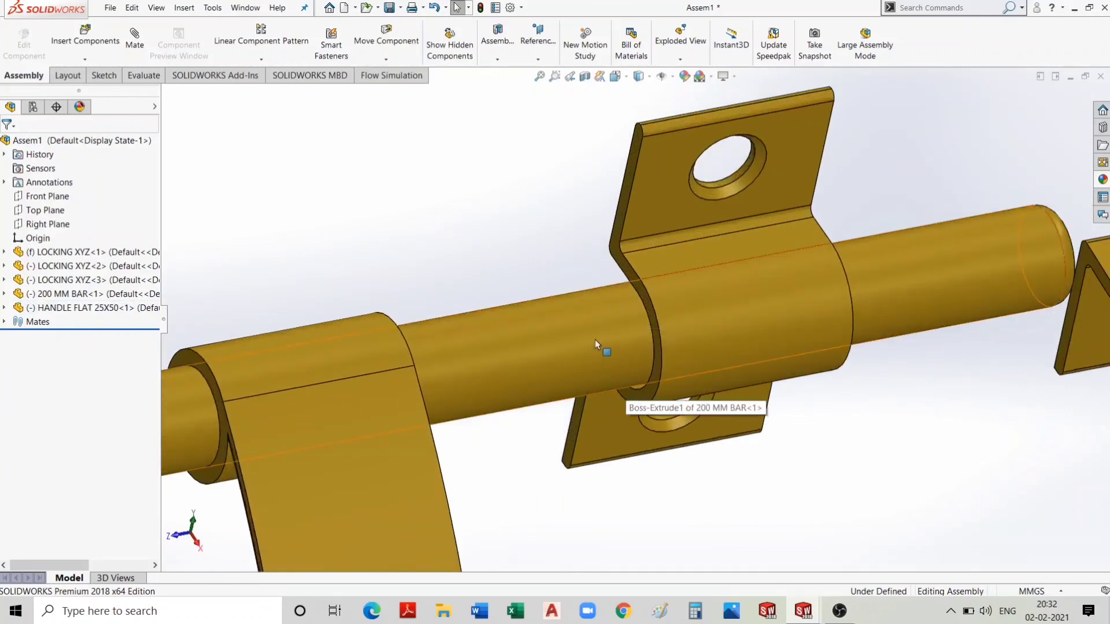
{"action": "scroll", "coordinate": [581, 314], "scroll_direction": "up", "scroll_amount": 5}
Cycle the side, front and back standard views, ending at Isometric.
{"action": "left_click", "coordinate": [110, 7]}
{"action": "left_click", "coordinate": [601, 185]}
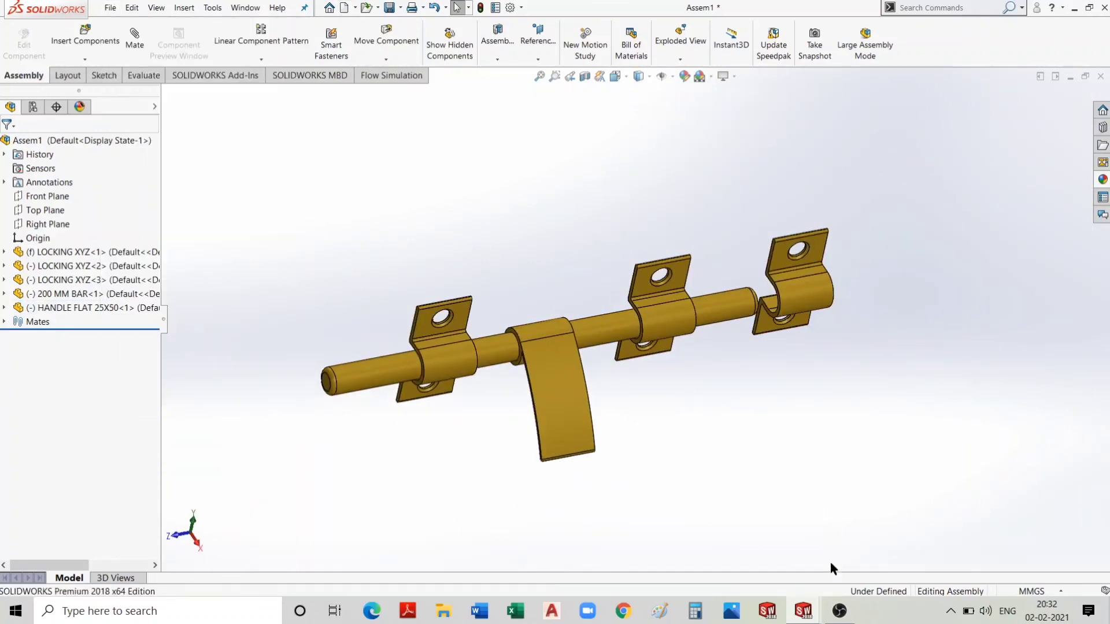
{"action": "key", "text": "ctrl+4"}
{"action": "key", "text": "ctrl+1"}
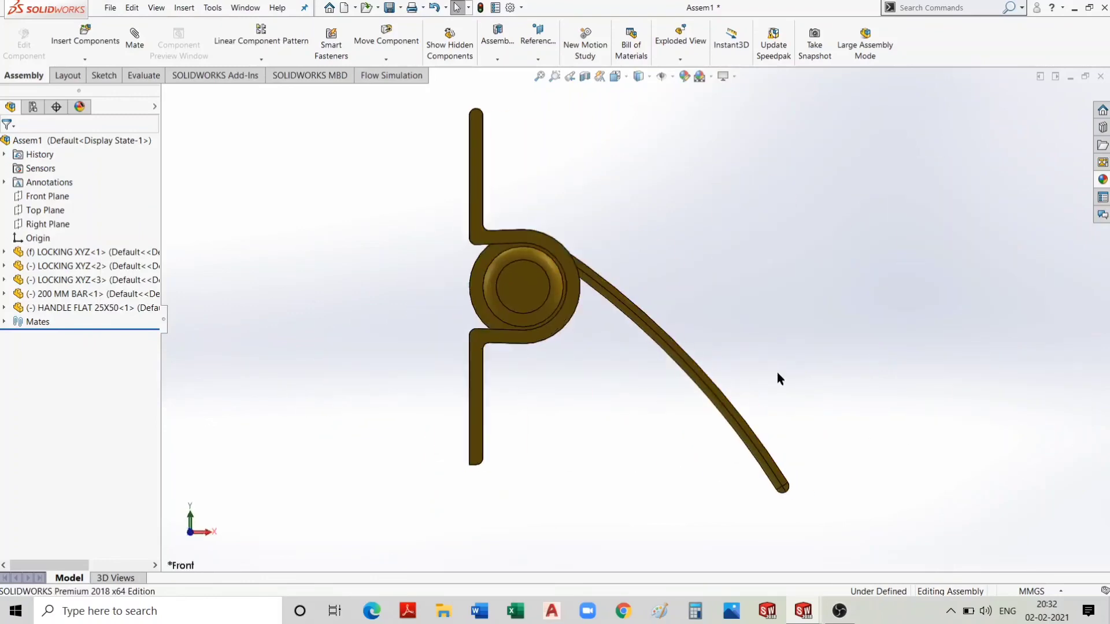
{"action": "key", "text": "ctrl+2"}
{"action": "key", "text": "ctrl+1"}
{"action": "key", "text": "ctrl+7"}
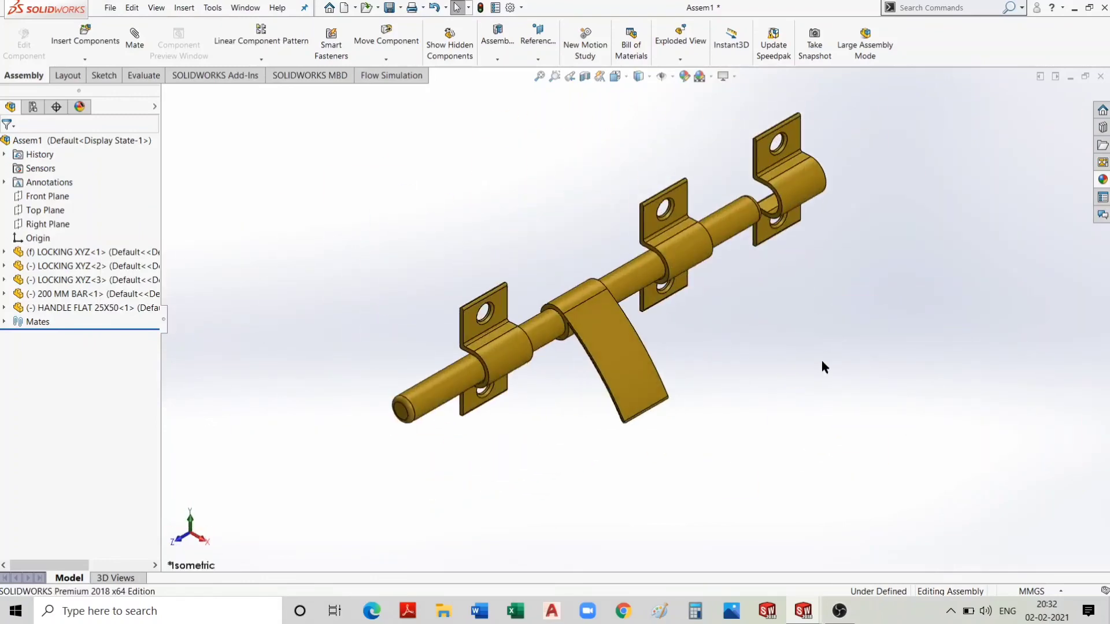
{"action": "left_click", "coordinate": [839, 612]}
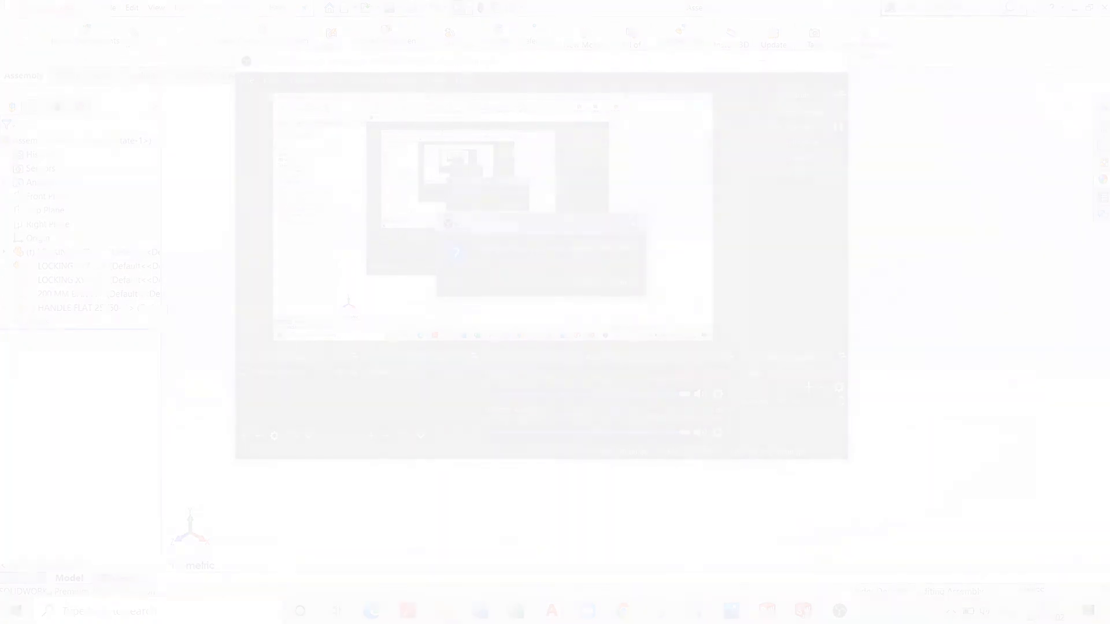